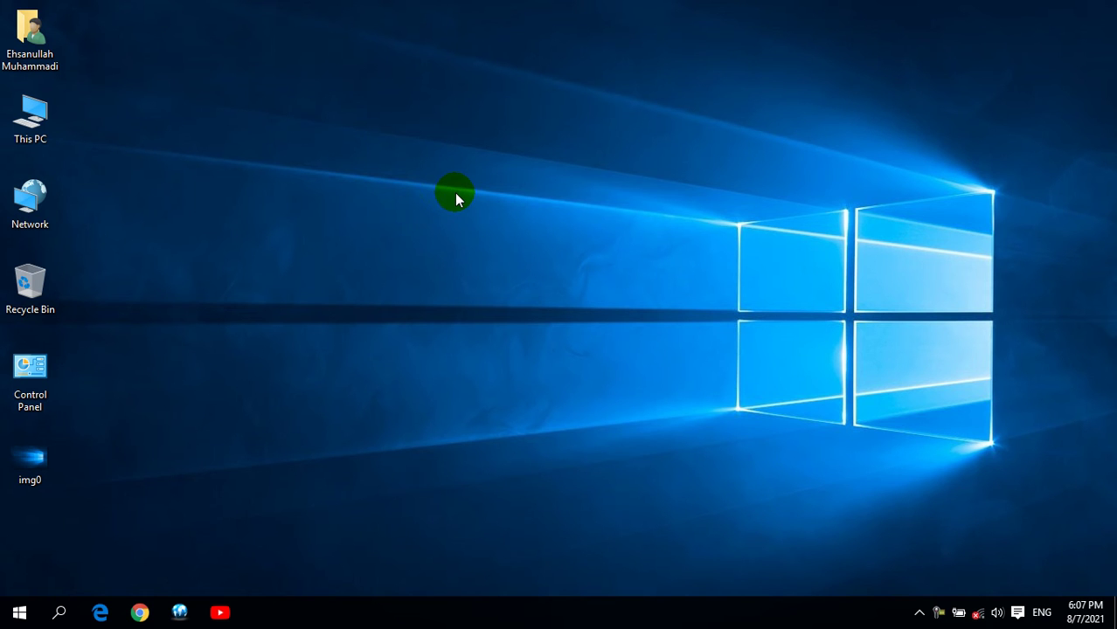
Refresh the desktop twice from its right-click menu.
right_click(343, 136)
left_click(404, 182)
right_click(395, 120)
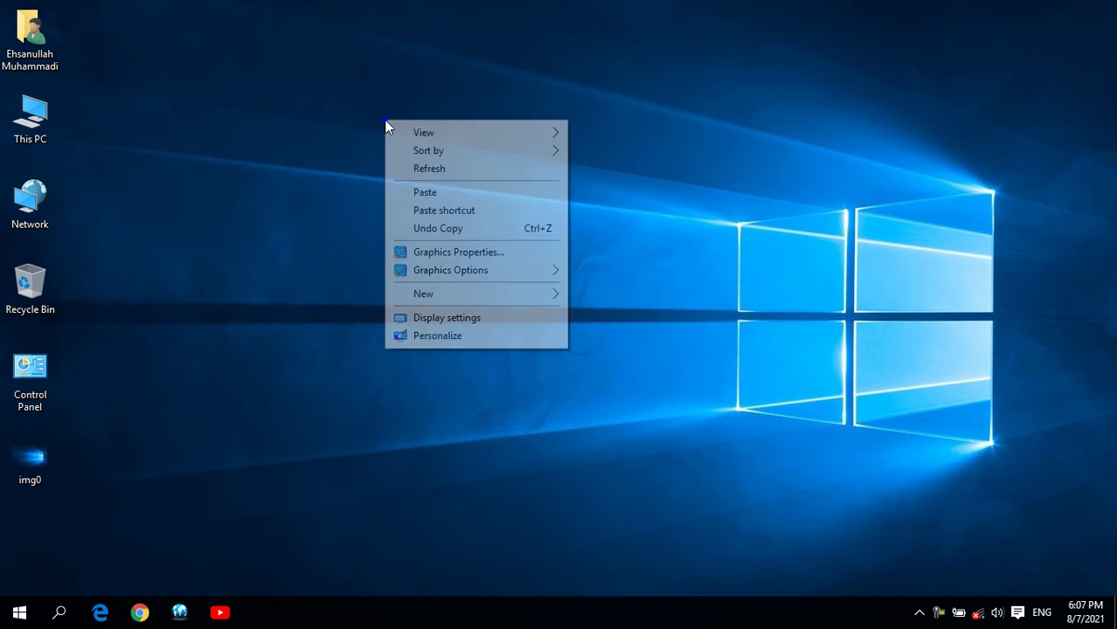
left_click(455, 171)
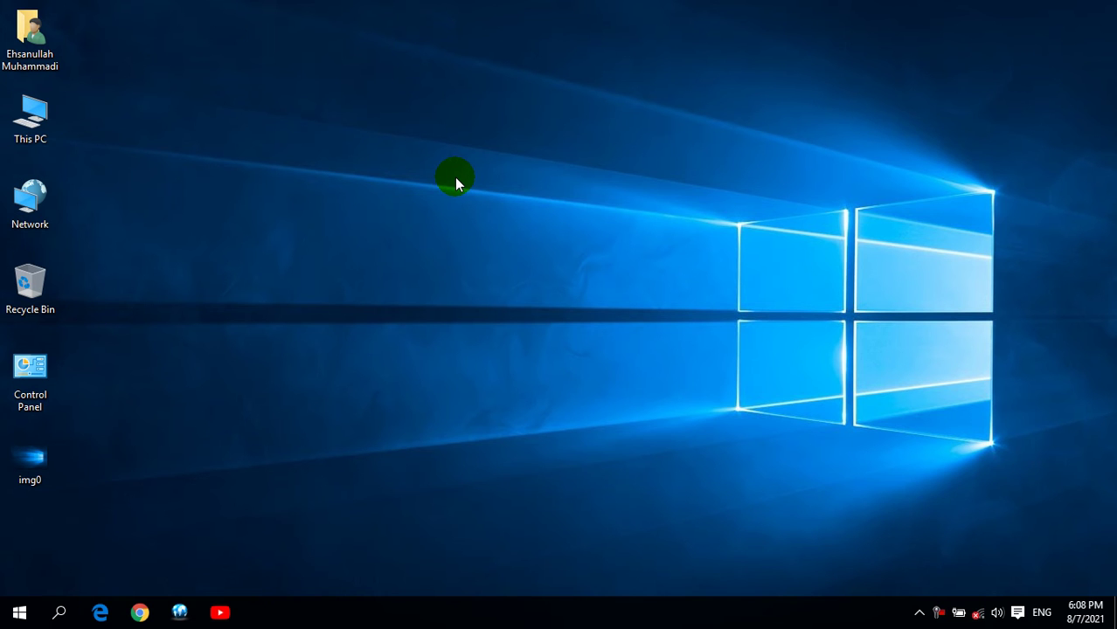
Open Windows Defender settings from Control Panel and turn off real-time, cloud and sample-submission protection.
double_click(30, 375)
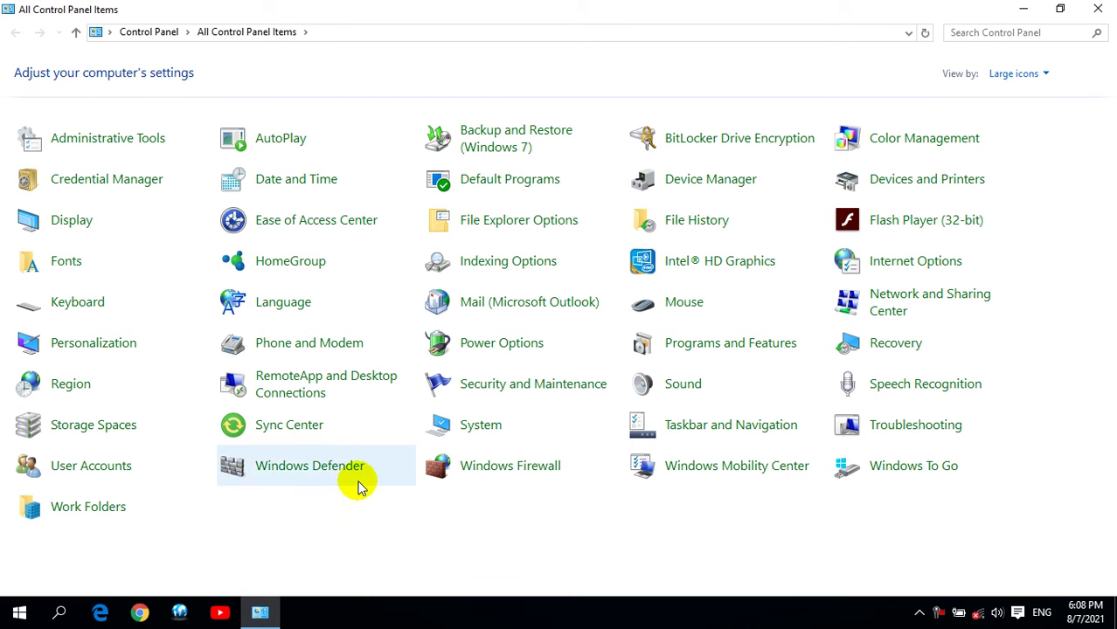
left_click(348, 468)
left_click(763, 148)
left_click(300, 190)
left_click(303, 317)
left_click(297, 496)
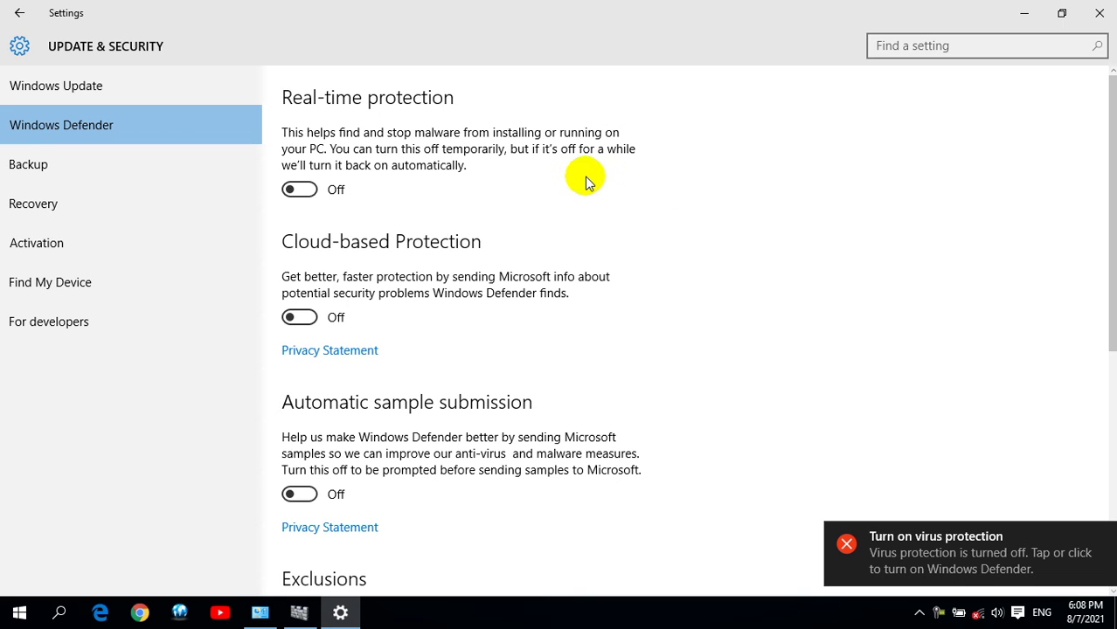
Turn the three Defender protections back on and close Defender and Control Panel.
left_click(300, 190)
left_click(300, 317)
left_click(299, 495)
left_click(1099, 12)
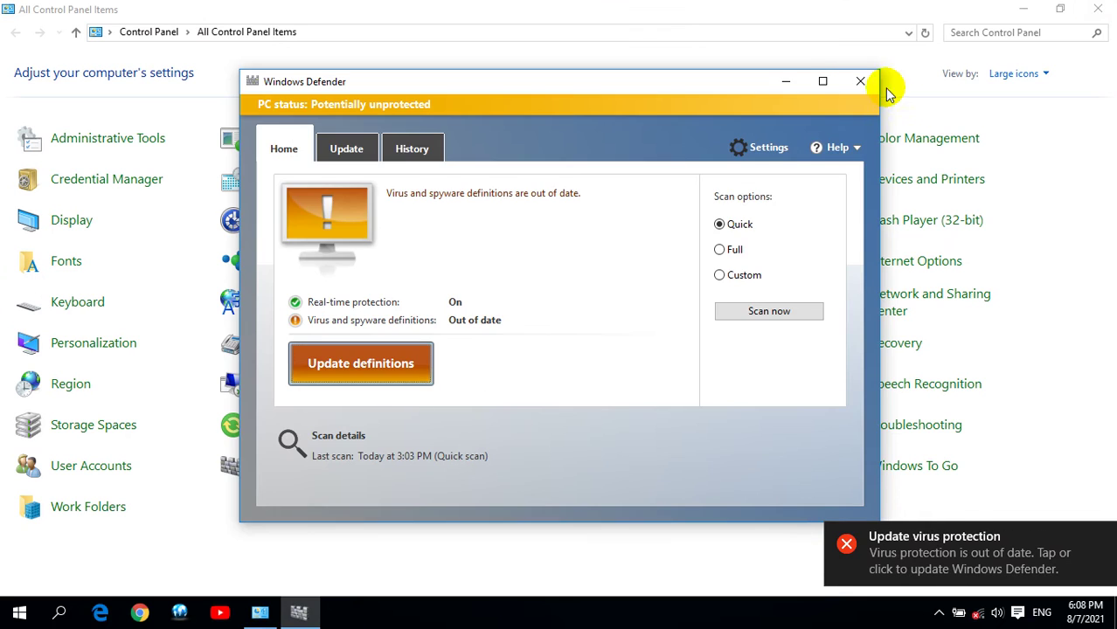
left_click(860, 82)
left_click(1098, 10)
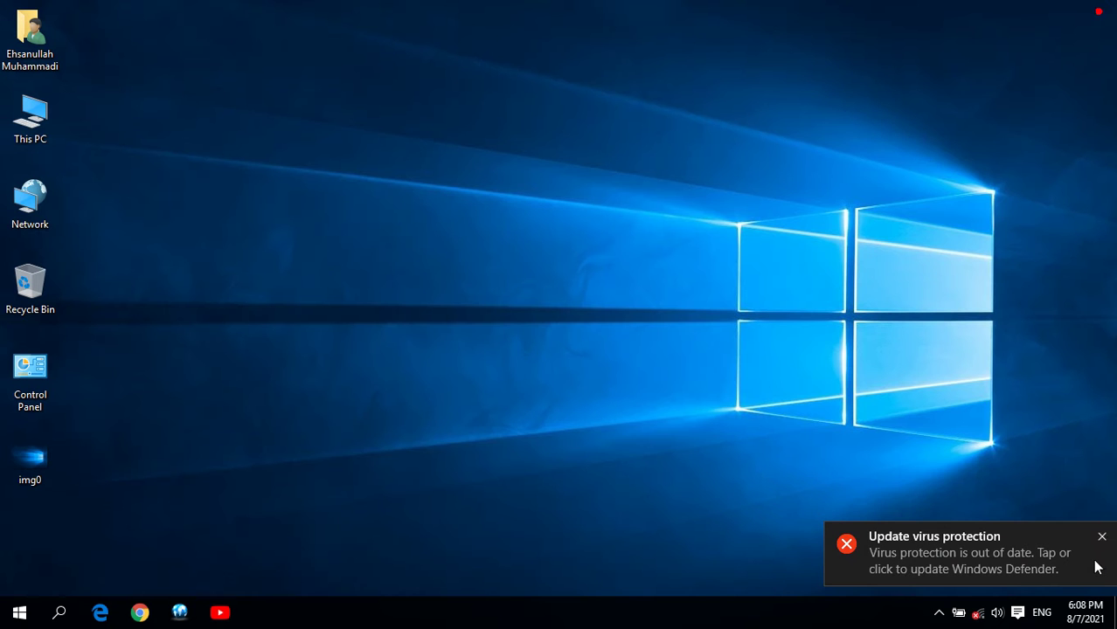
Refresh the desktop, dismiss the spyware protection notification, and refresh again.
right_click(457, 105)
left_click(527, 155)
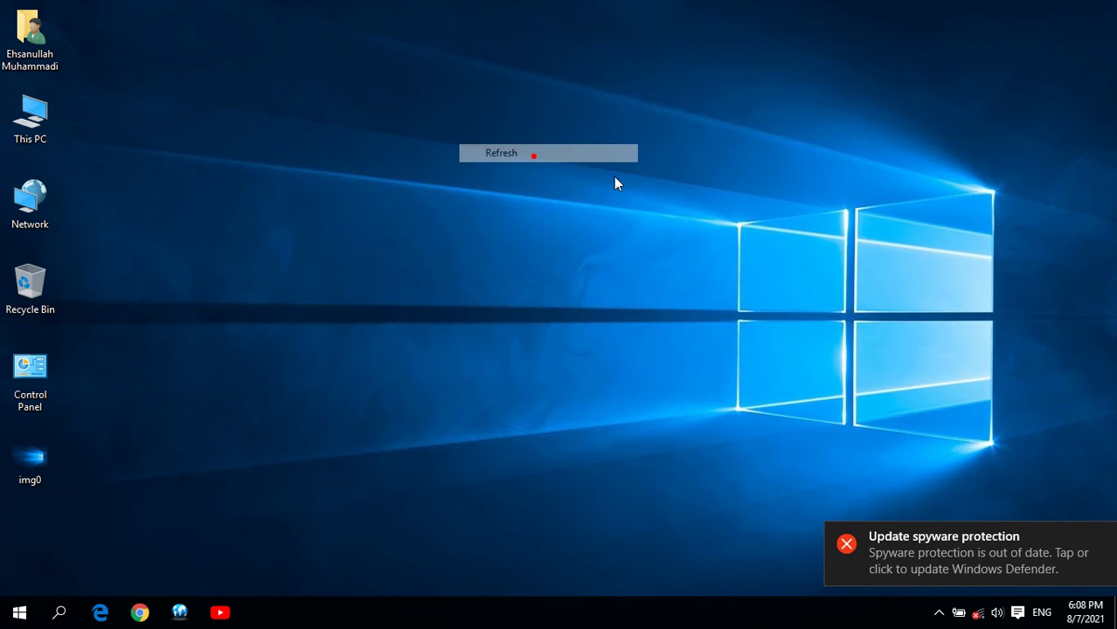
left_click(1098, 536)
right_click(402, 137)
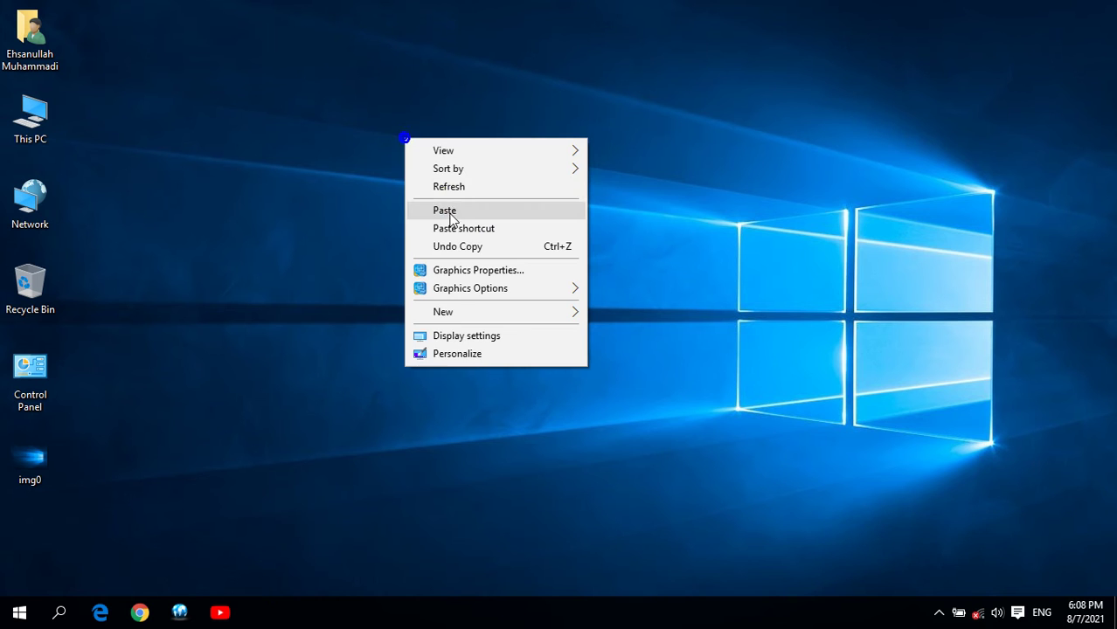
left_click(455, 181)
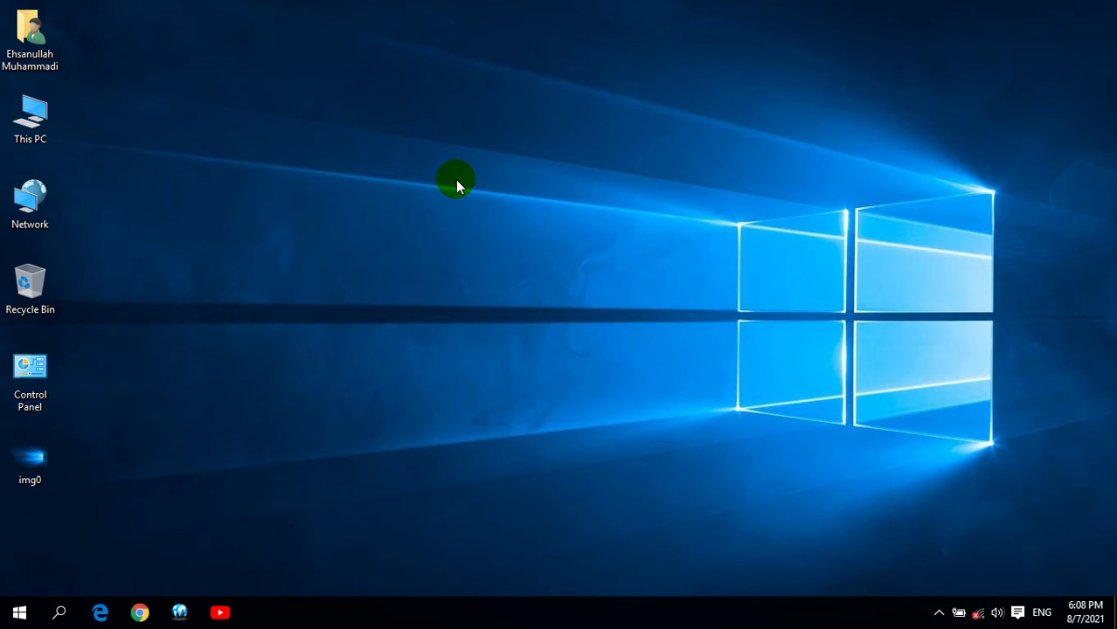
Refresh the desktop six more times.
right_click(450, 134)
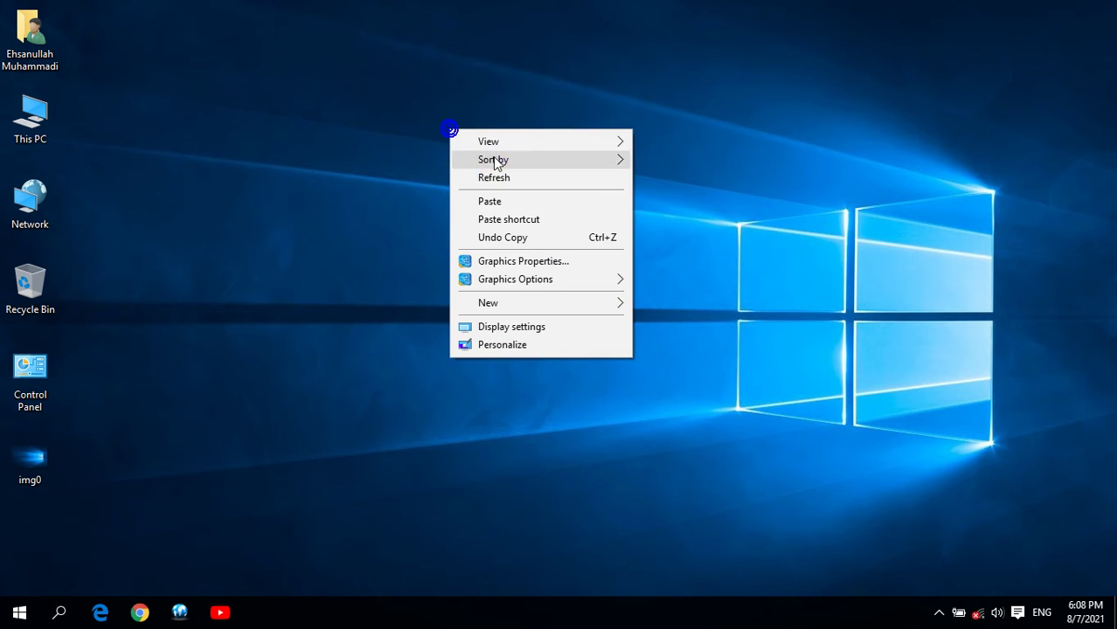
left_click(551, 171)
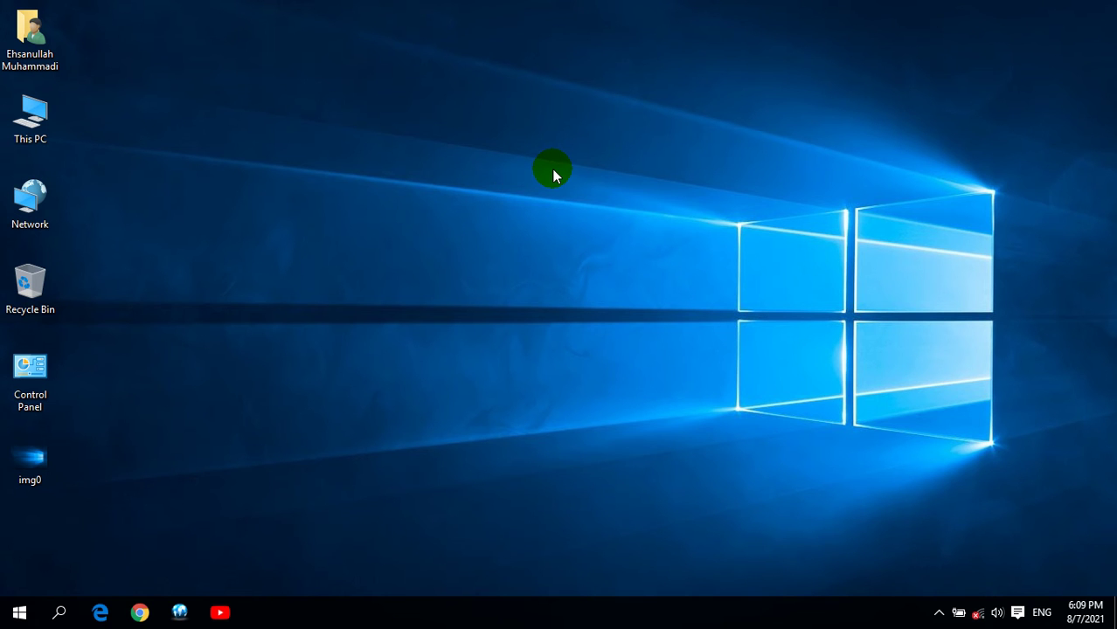
right_click(505, 277)
left_click(571, 329)
right_click(447, 157)
left_click(516, 206)
right_click(336, 202)
left_click(392, 251)
right_click(321, 95)
left_click(385, 147)
right_click(219, 128)
left_click(320, 176)
Search the Start menu for 'adobe' and launch Adobe Photoshop CC 2014.
key("super")
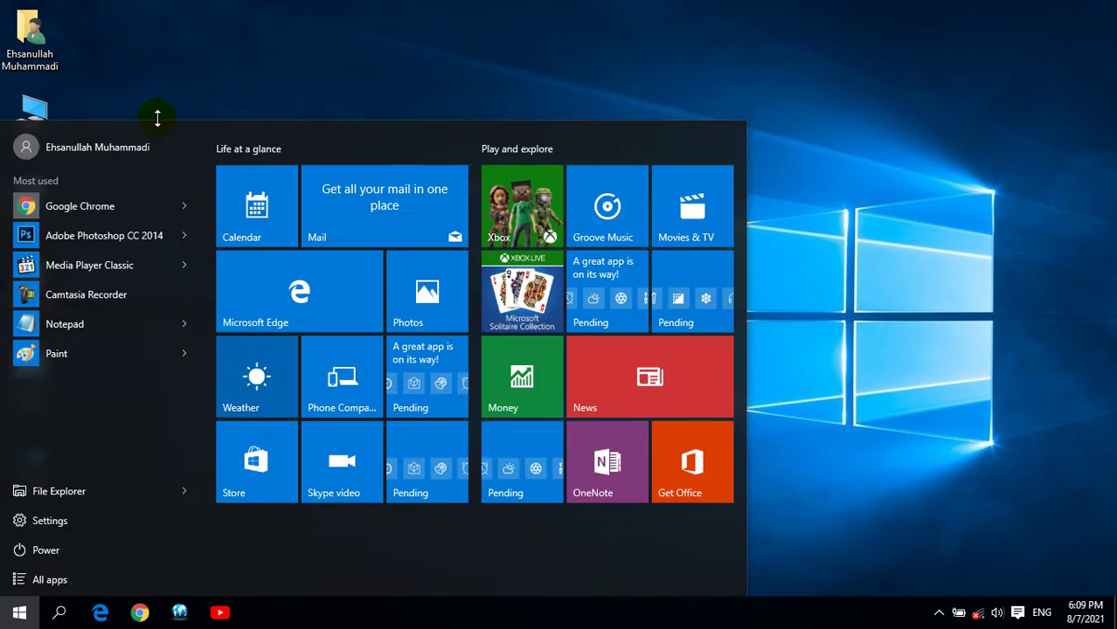
type("adobe")
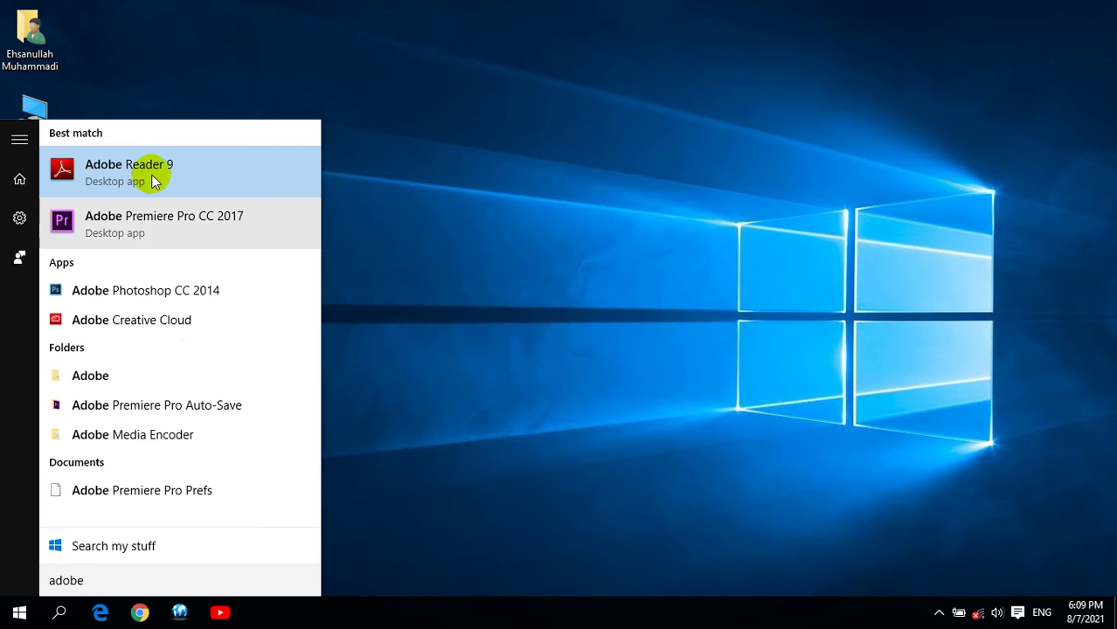
left_click(184, 290)
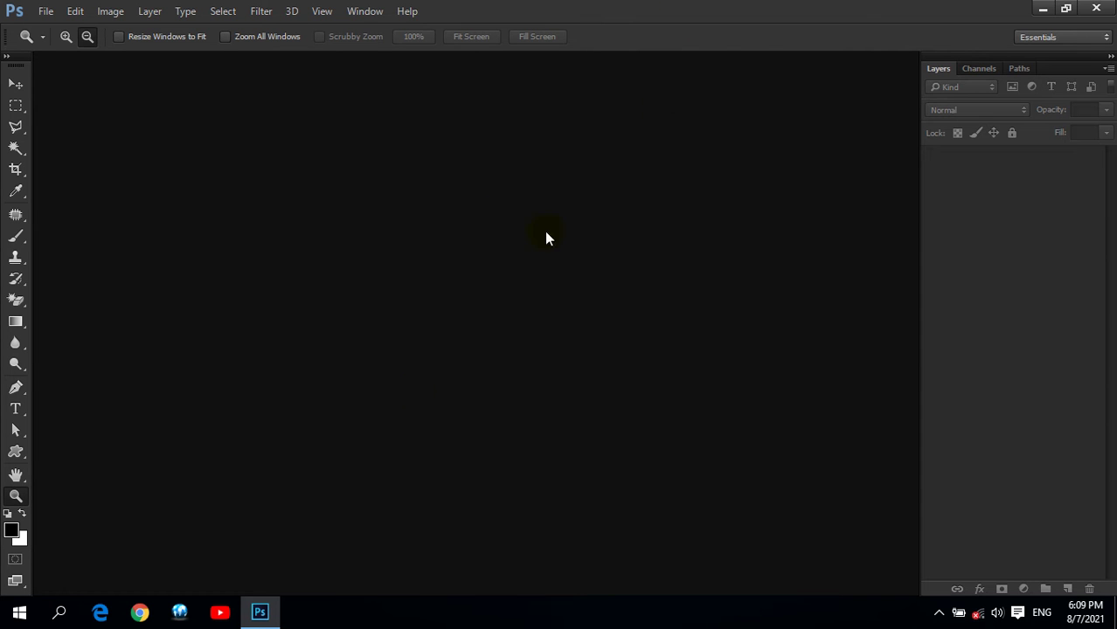
Select the Move tool, reset default colours, and open img0.jpg from the Desktop.
left_click(16, 84)
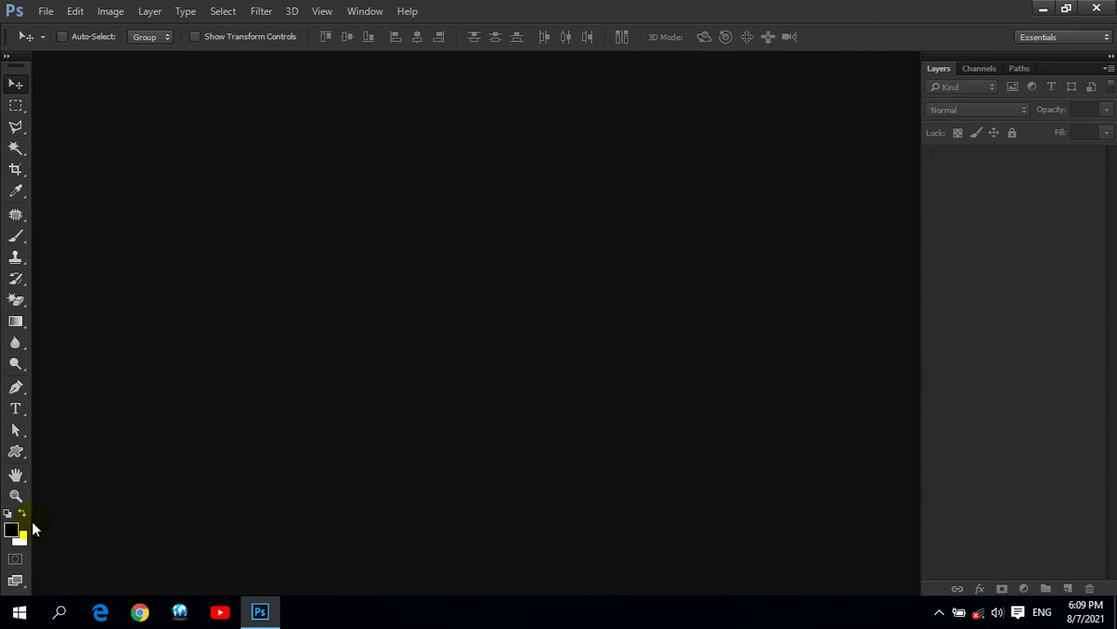
left_click(7, 515)
double_click(344, 190)
left_click_drag(480, 87, 494, 95)
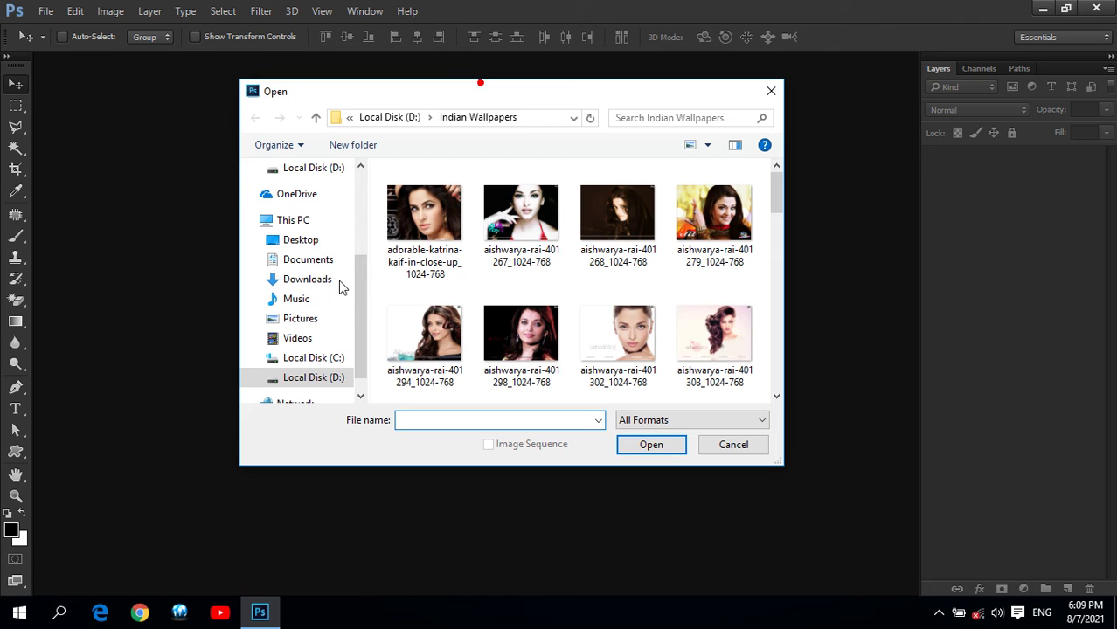
left_click(301, 239)
left_click(452, 251)
left_click(655, 448)
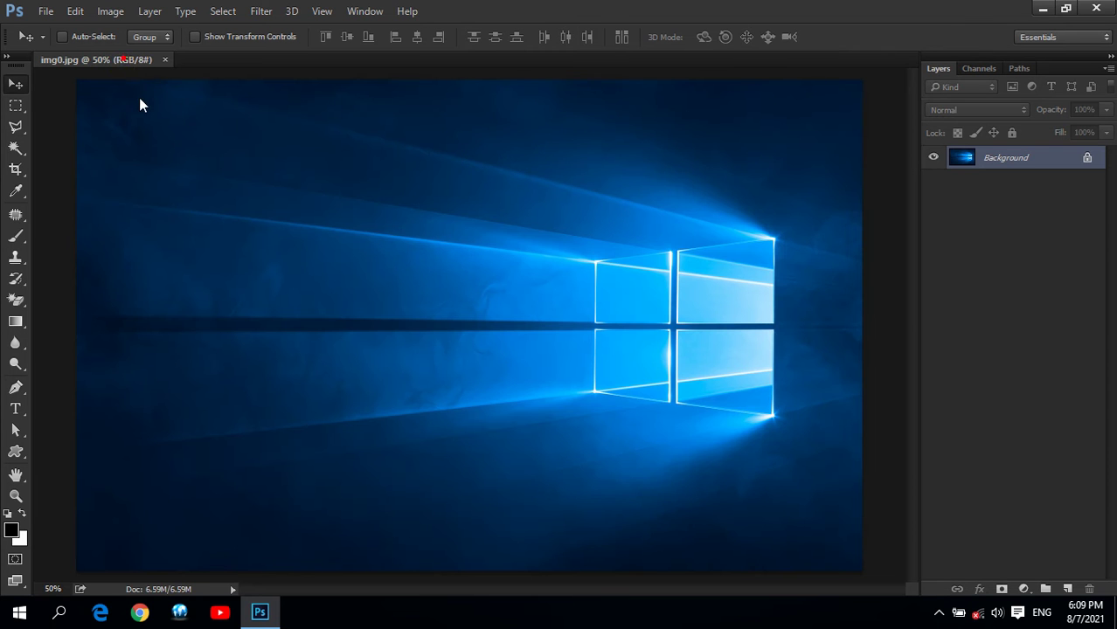
Float img0.jpg in its own window and zoom to 100% on the Windows logo.
left_click_drag(140, 104, 553, 162)
left_click_drag(533, 103, 559, 84)
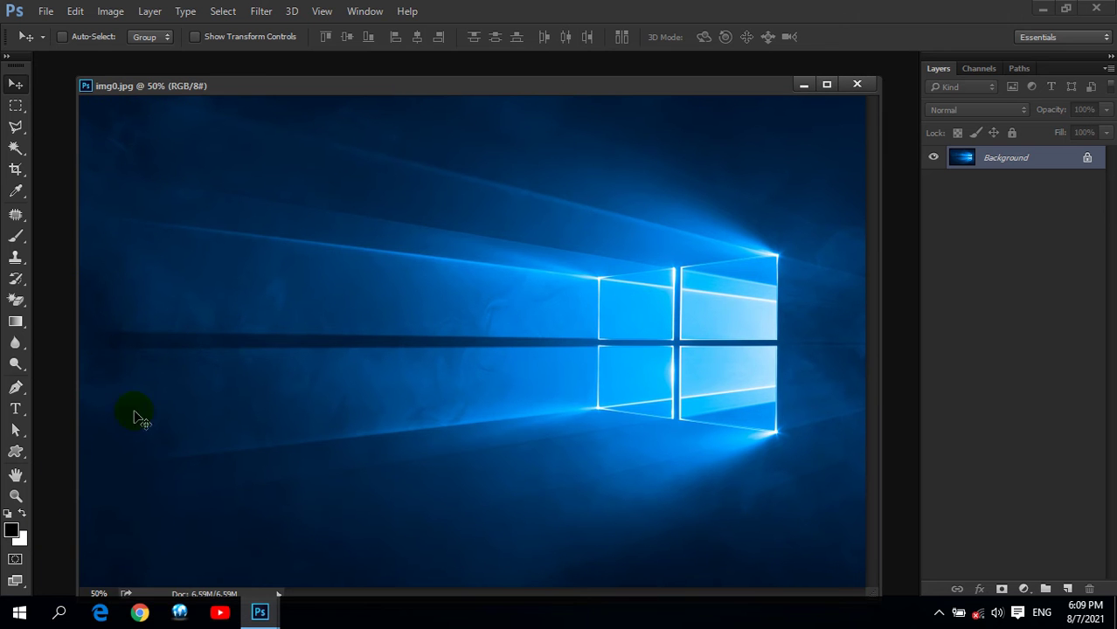
left_click(15, 496)
left_click(495, 282, "alt")
left_click(67, 37)
left_click(652, 390)
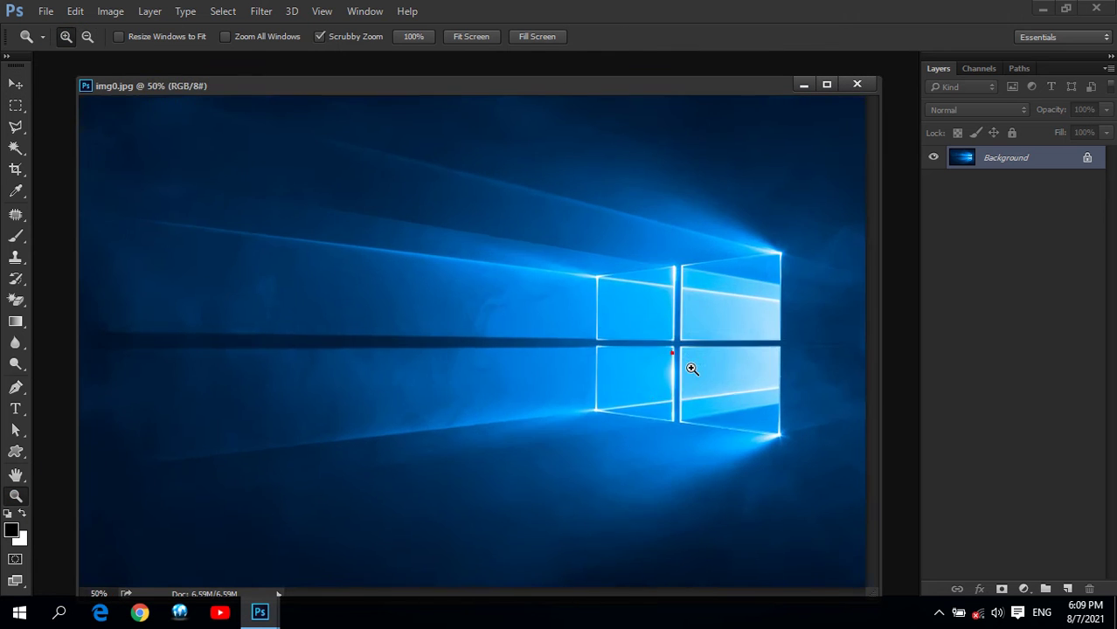
left_click(691, 369)
left_click(720, 357)
left_click_drag(682, 436, 454, 374)
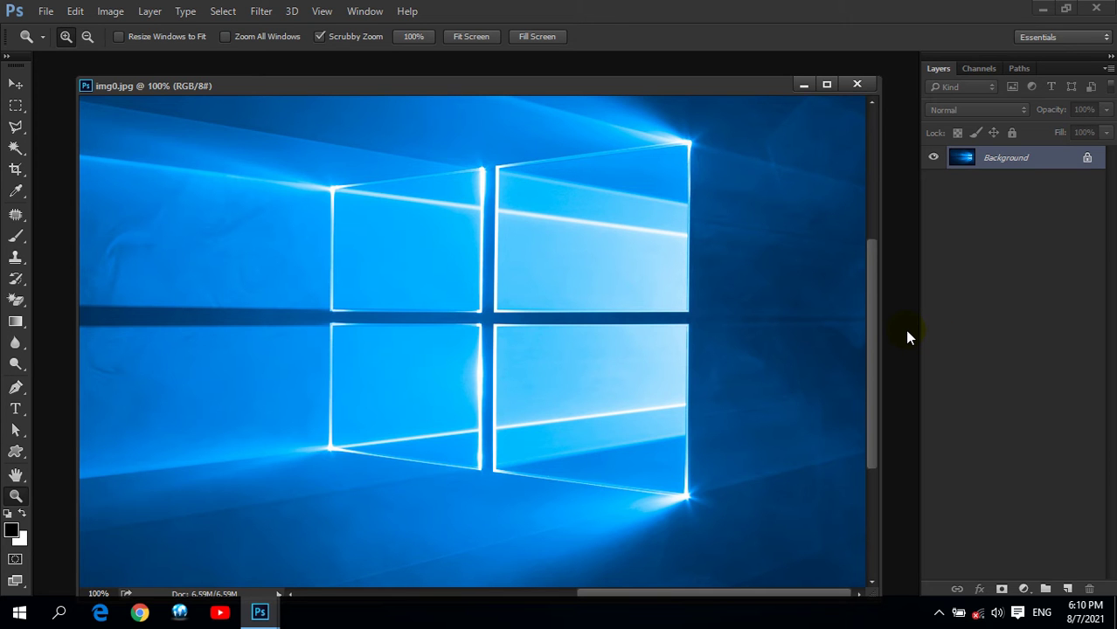
Open the portrait from D:\Indian Wallpapers and float it in its own window.
left_click_drag(653, 88, 630, 89)
double_click(895, 163)
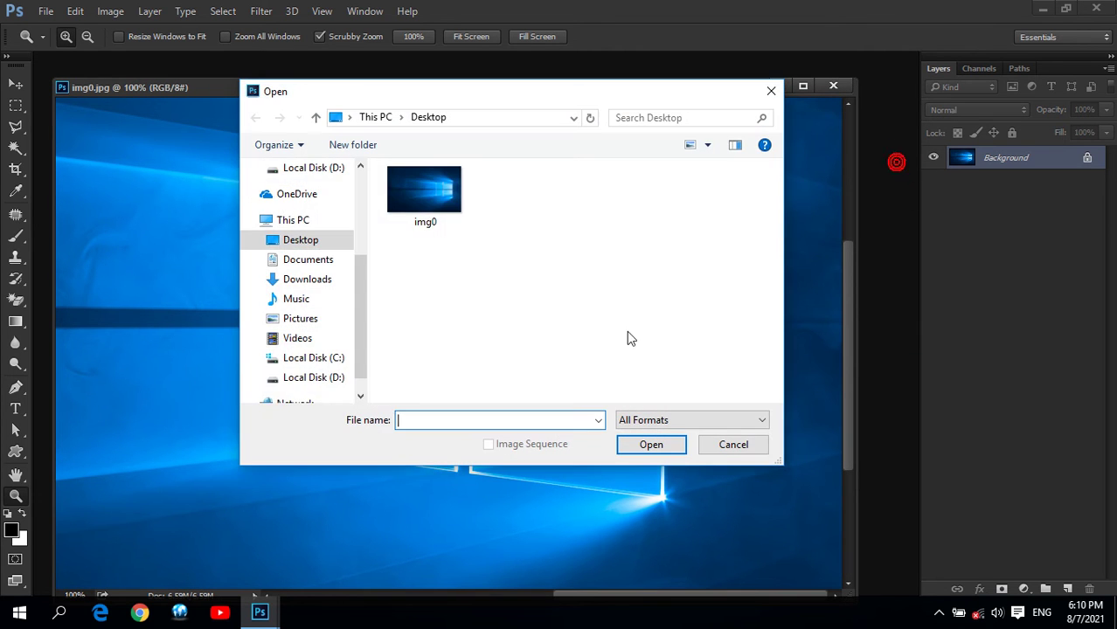
left_click(331, 380)
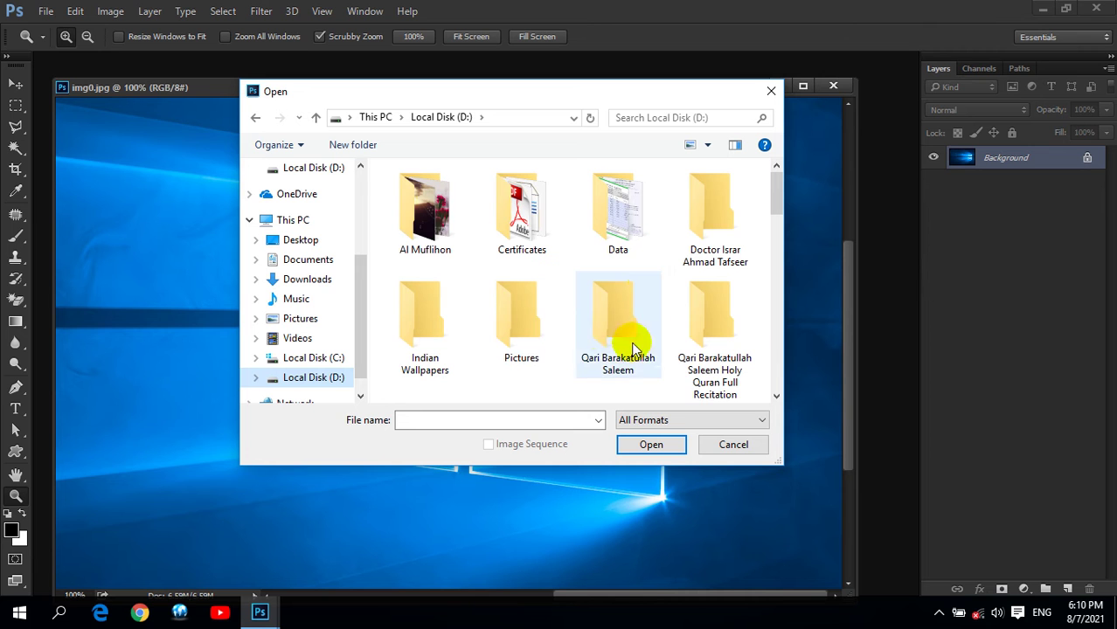
double_click(430, 333)
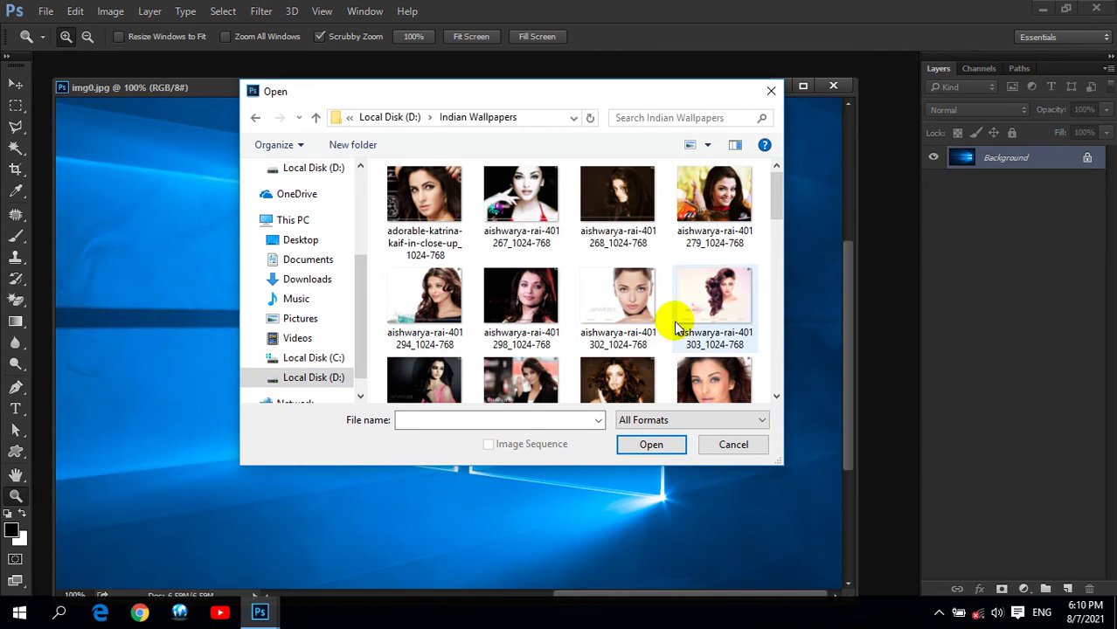
left_click(542, 292)
left_click(651, 446)
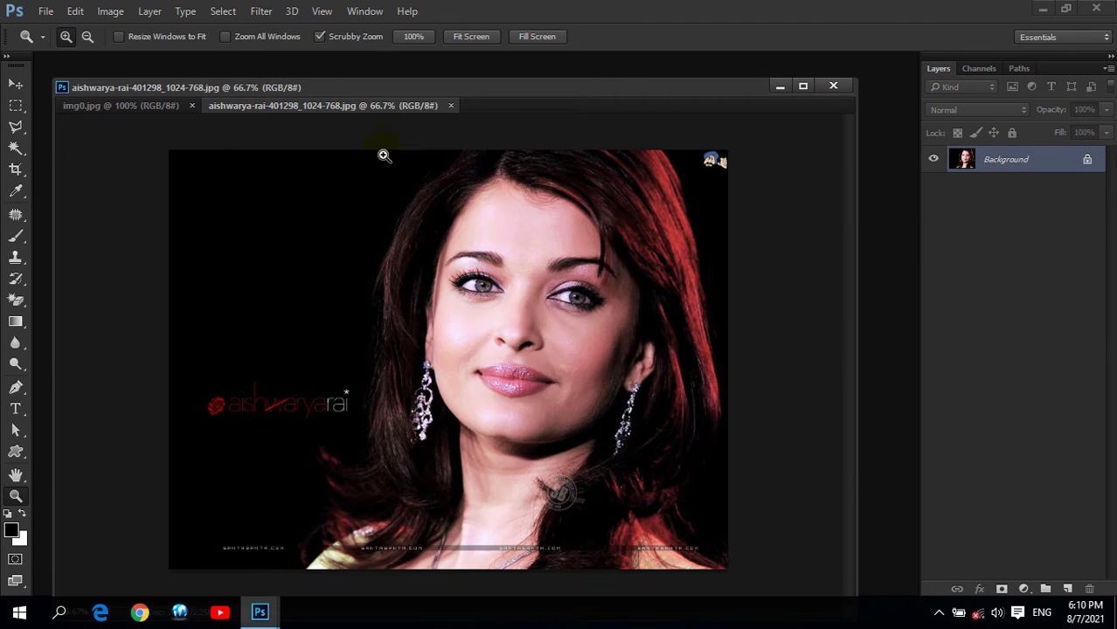
mouse_move(402, 110)
left_mouse_down()
mouse_move(486, 253)
mouse_move(504, 262)
left_mouse_up()
Copy the portrait into img0.jpg and shrink it to about quarter size over the logo.
key("v")
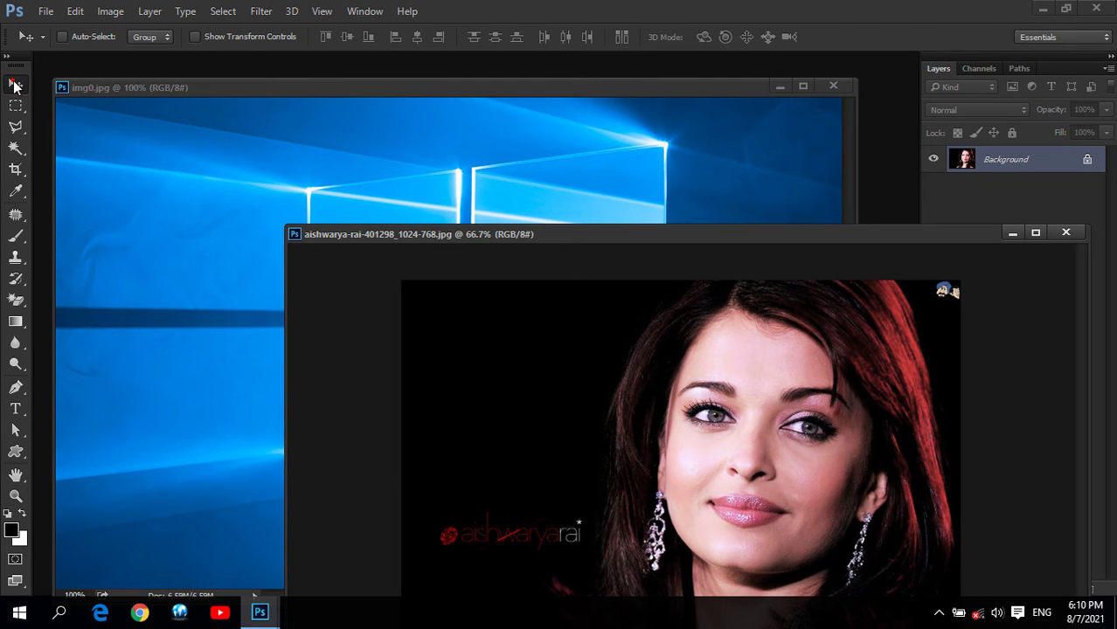
mouse_move(716, 343)
left_mouse_down()
mouse_move(446, 194)
mouse_move(622, 339)
left_mouse_up()
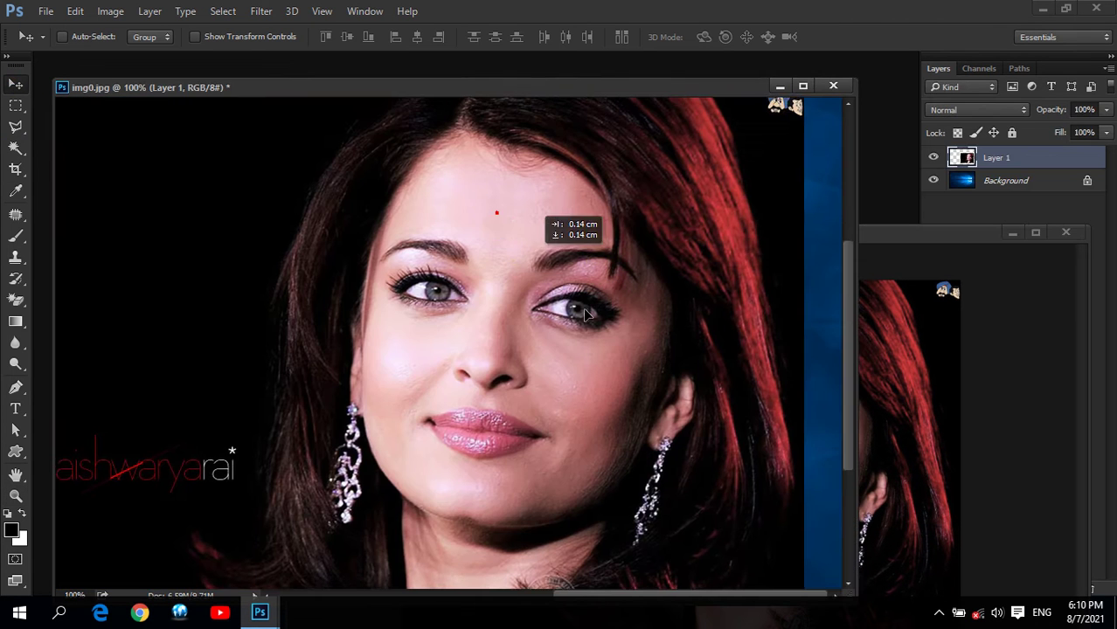
key("ctrl+t")
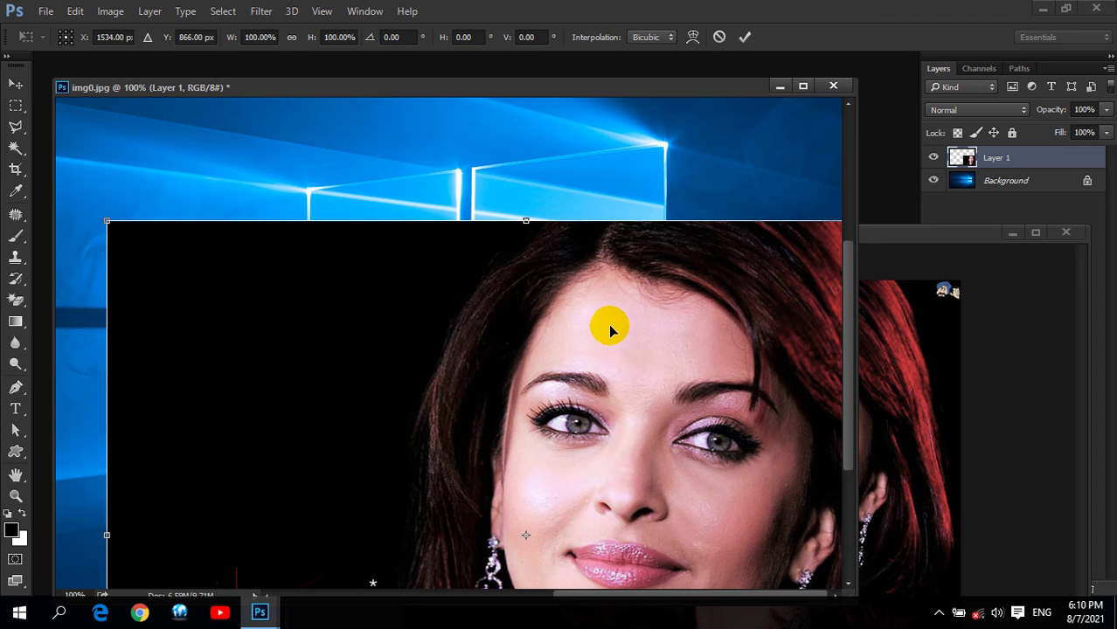
left_click_drag(106, 221, 494, 428)
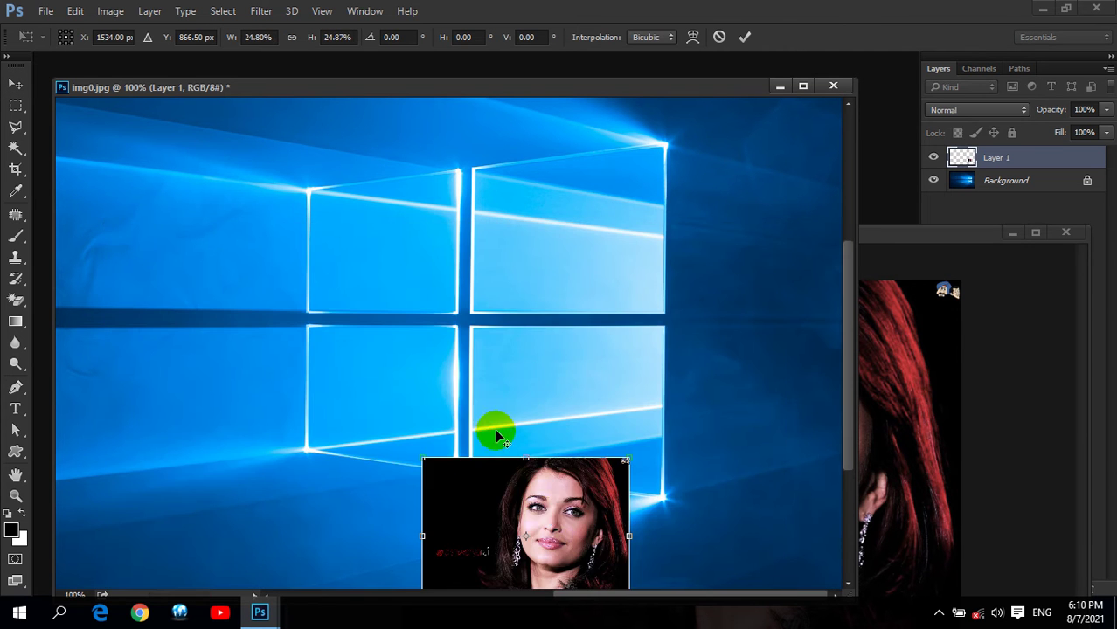
left_click_drag(576, 531, 617, 225)
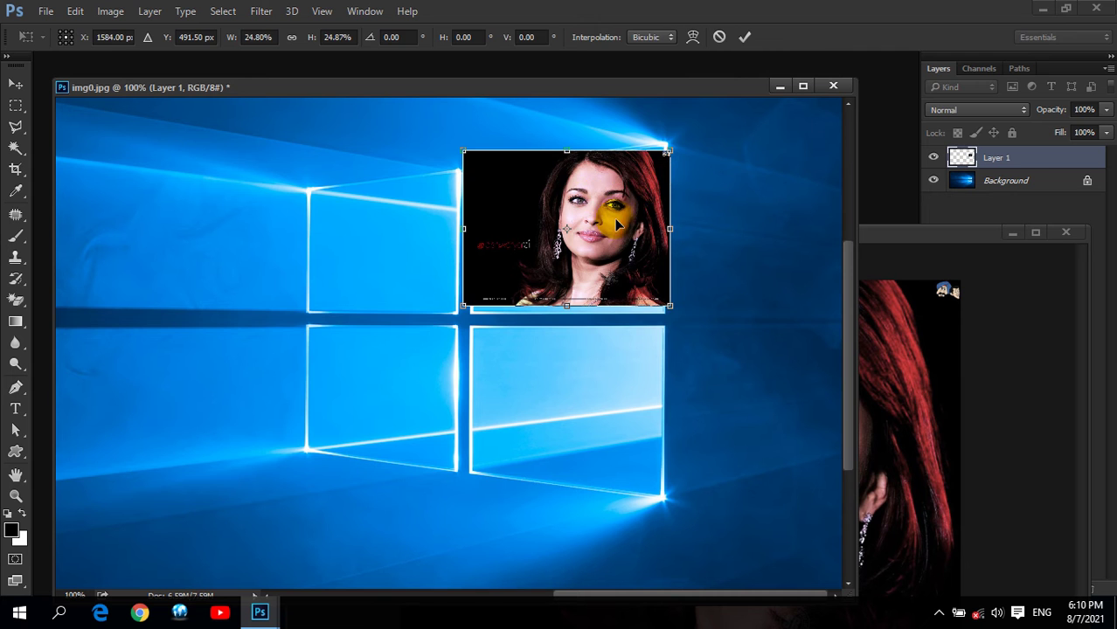
double_click(586, 231)
left_click_drag(566, 212, 571, 226)
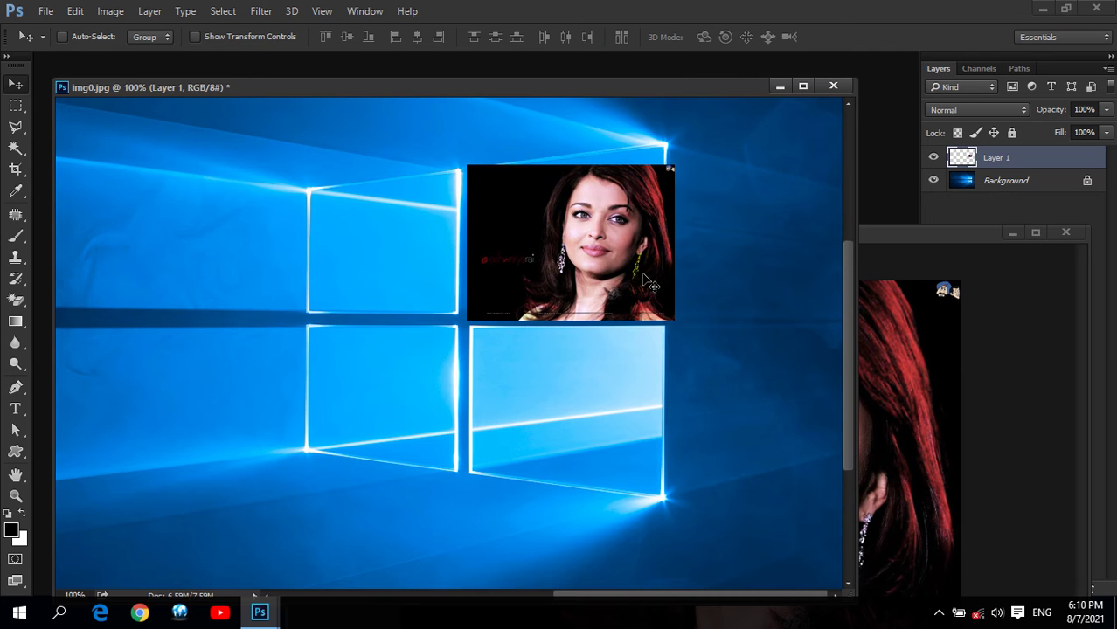
Undo a trial rotation and position the photo over the upper-left window pane.
key("ctrl+t")
left_click_drag(800, 253, 735, 264)
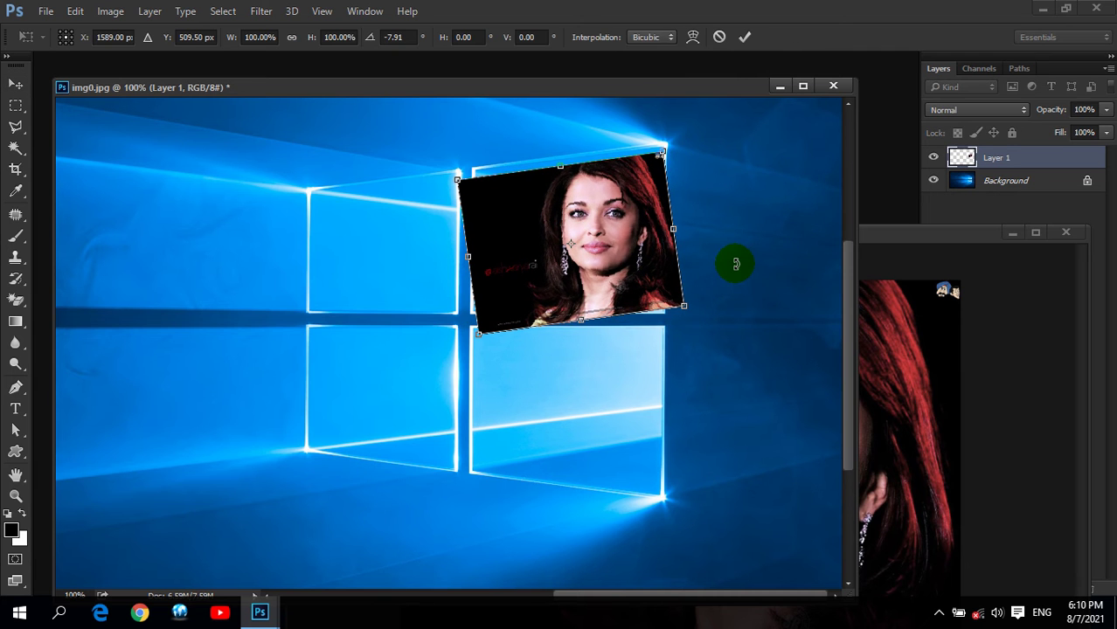
key("Return")
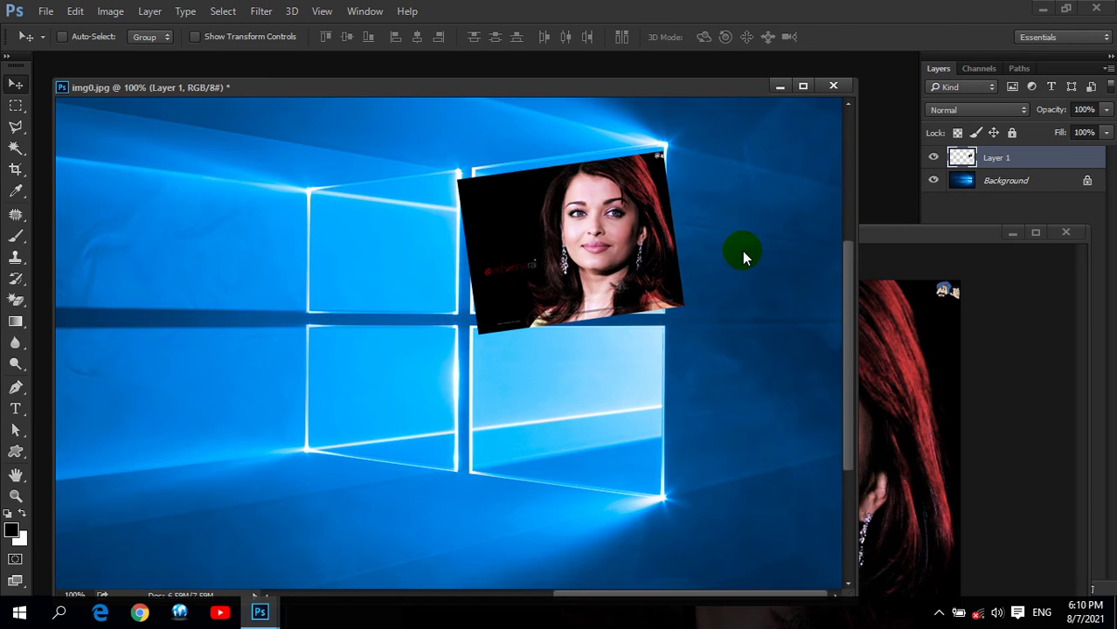
key("ctrl+z")
left_click_drag(518, 200, 595, 390)
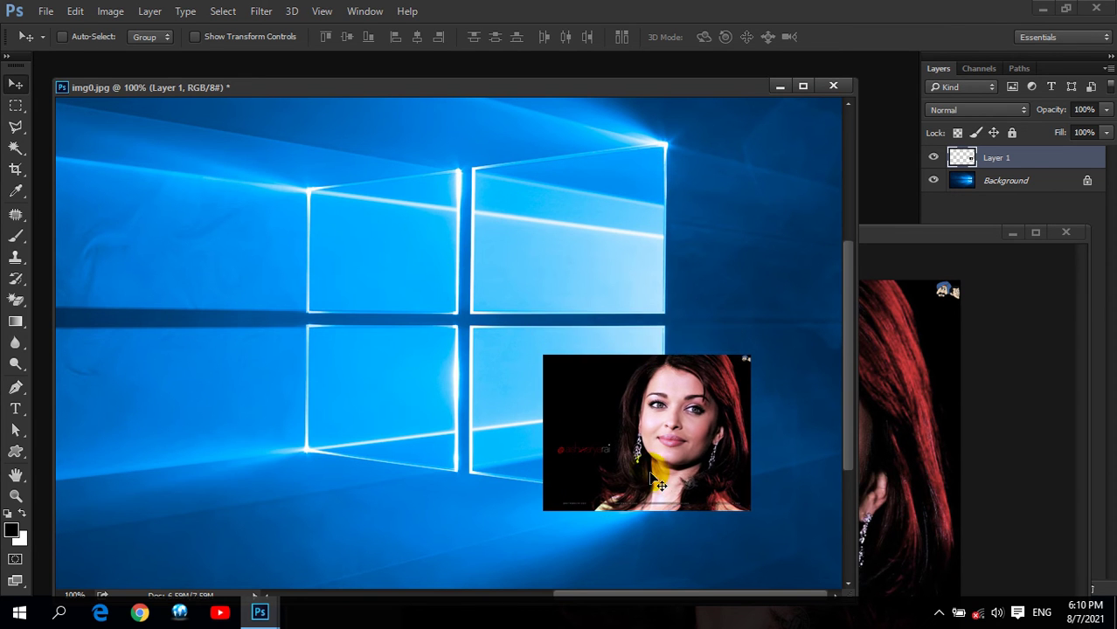
left_click_drag(651, 477, 592, 408)
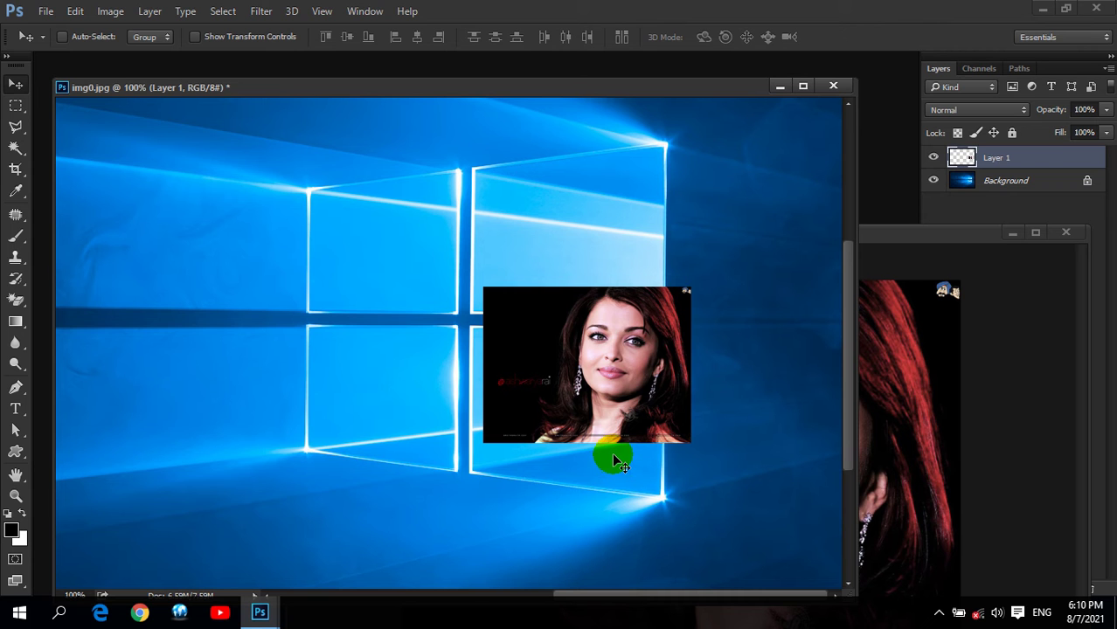
mouse_move(629, 356)
left_mouse_down()
mouse_move(412, 230)
mouse_move(516, 305)
mouse_move(421, 253)
mouse_move(407, 232)
left_mouse_up()
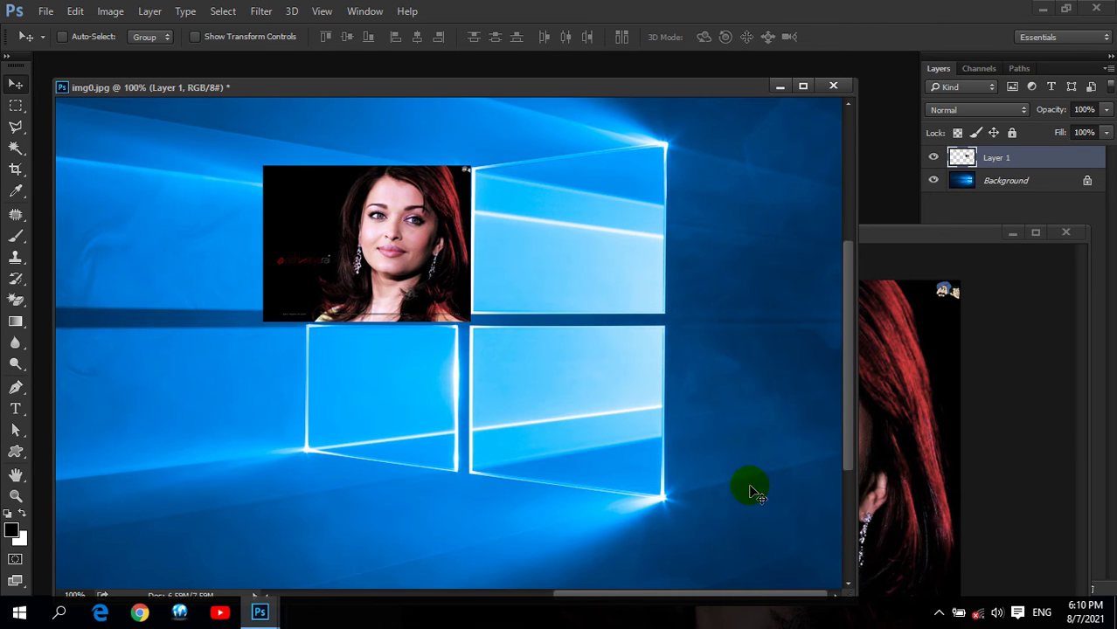
key("ctrl+t")
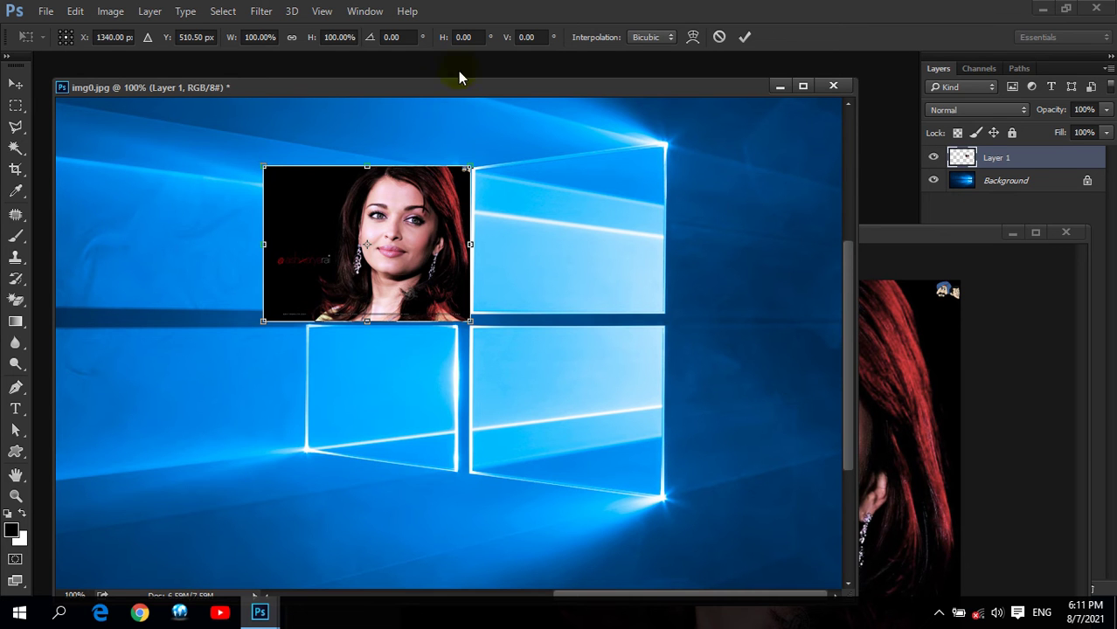
Distort the portrait's four corners onto the slanted upper-left pane, apply, and close the red-hair image.
left_click_drag(263, 166, 327, 200)
key("ctrl+z")
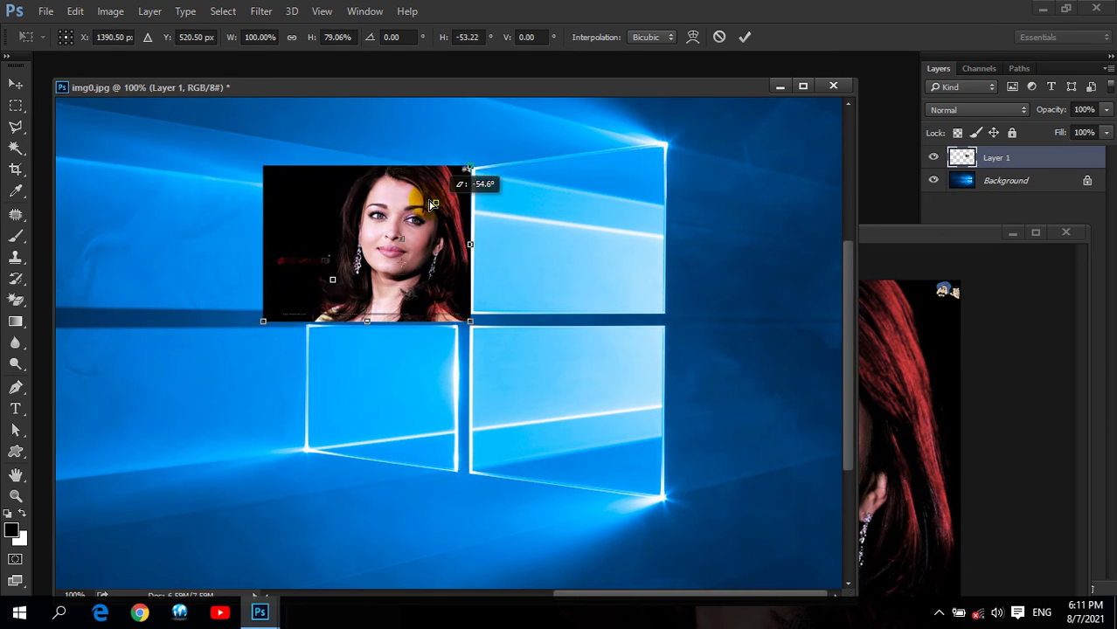
left_click_drag(260, 164, 315, 196)
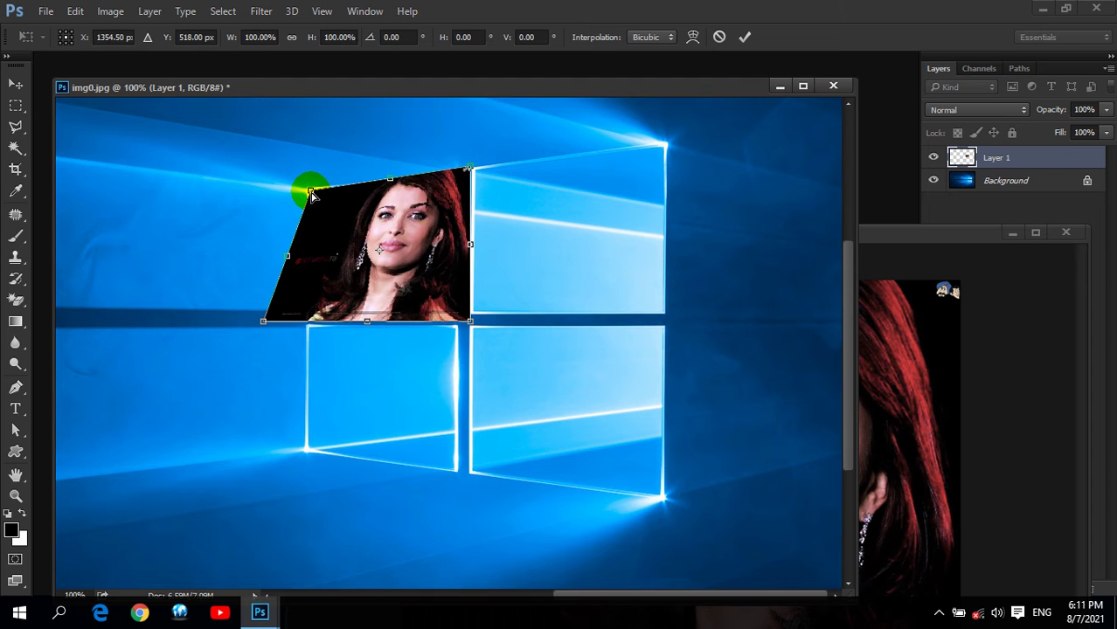
mouse_move(472, 168)
left_mouse_down()
mouse_move(419, 243)
mouse_move(453, 171)
left_mouse_up()
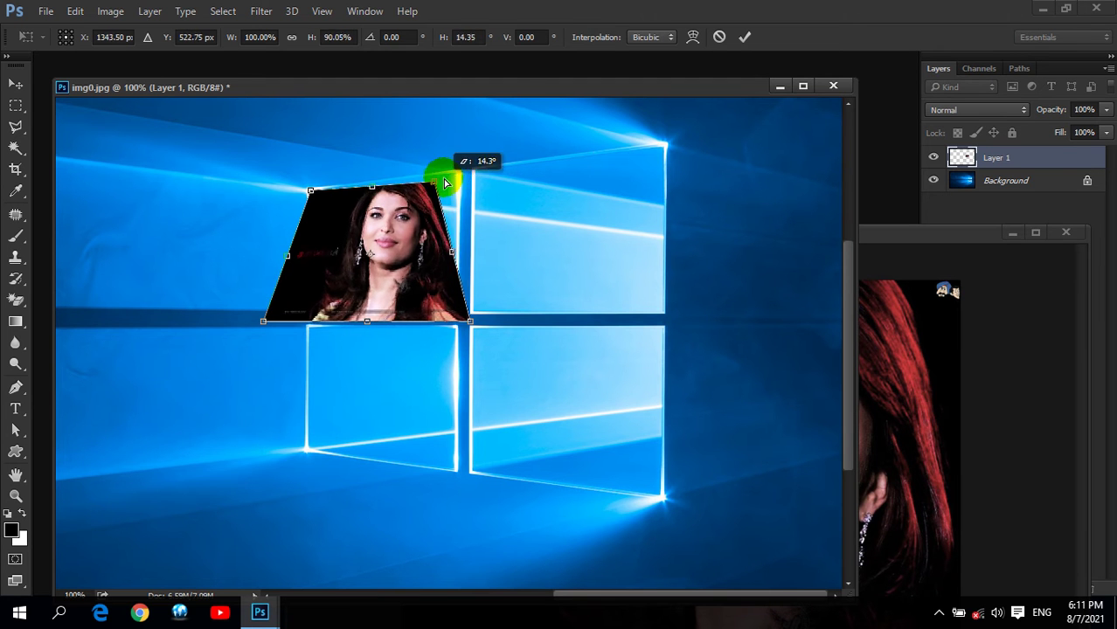
left_click_drag(471, 321, 452, 313)
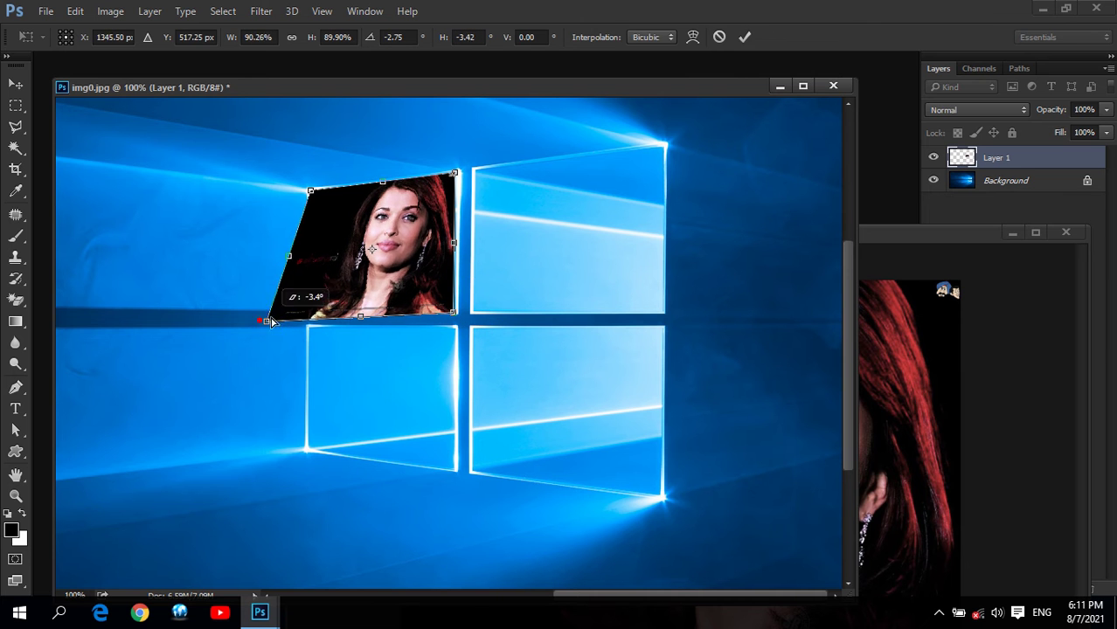
left_click_drag(265, 324, 306, 313)
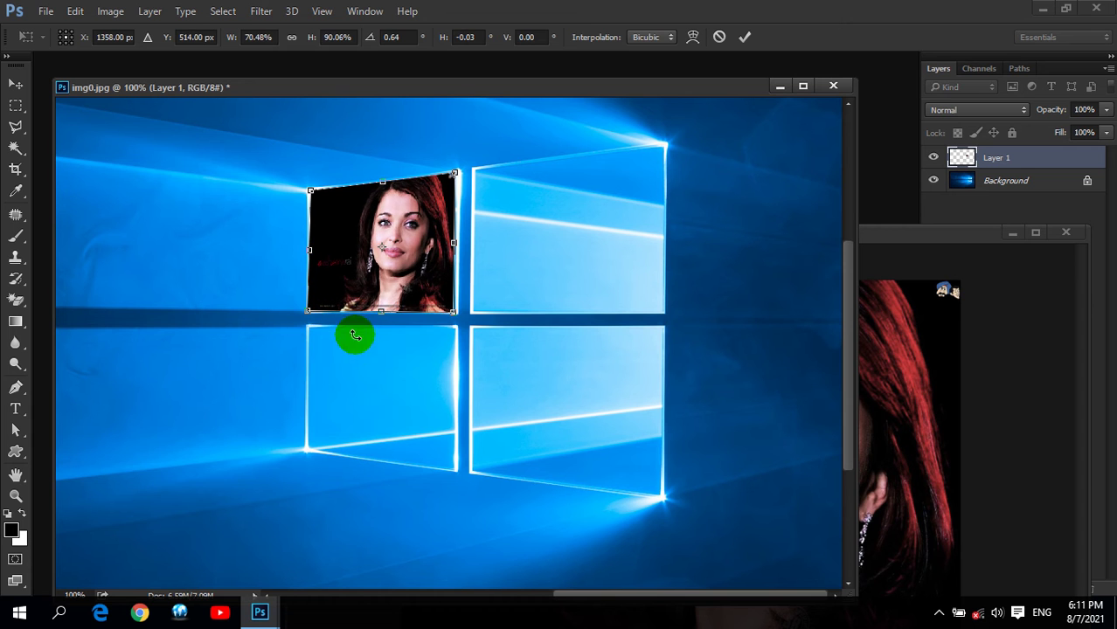
left_click(744, 36)
right_click(769, 248)
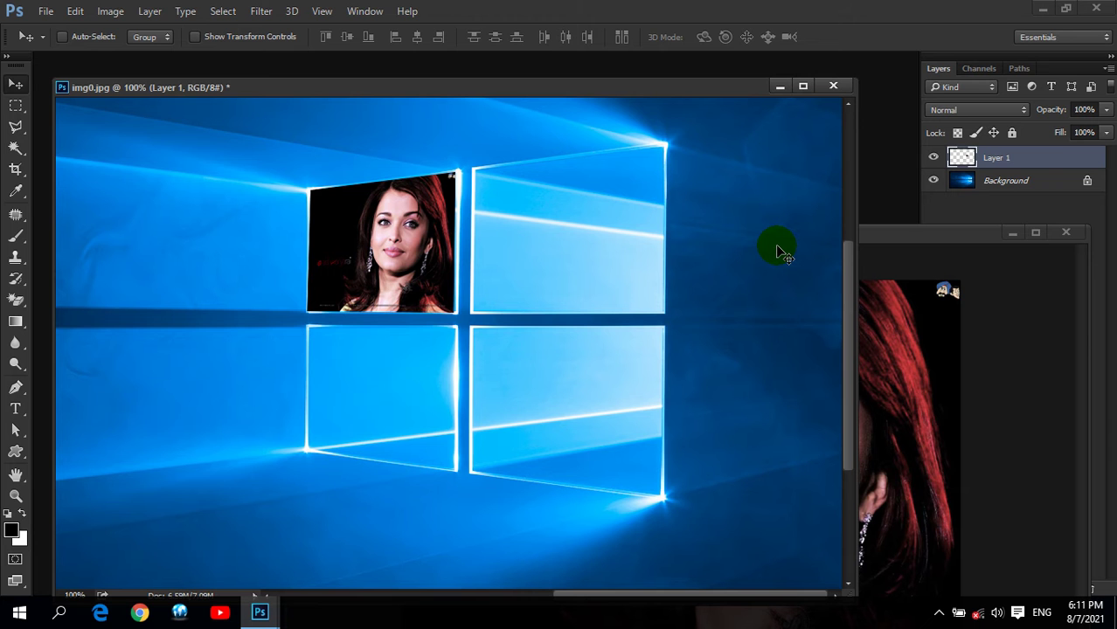
left_click(1075, 232)
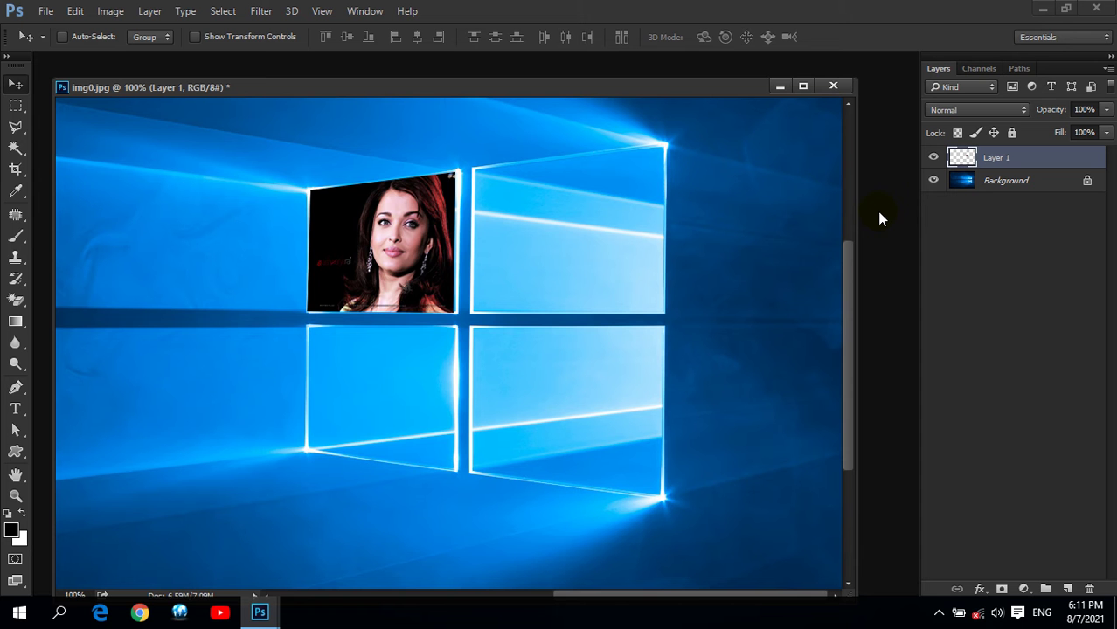
Open the smiling portrait, float it, and copy it into the wallpaper as Layer 2.
key("ctrl+o")
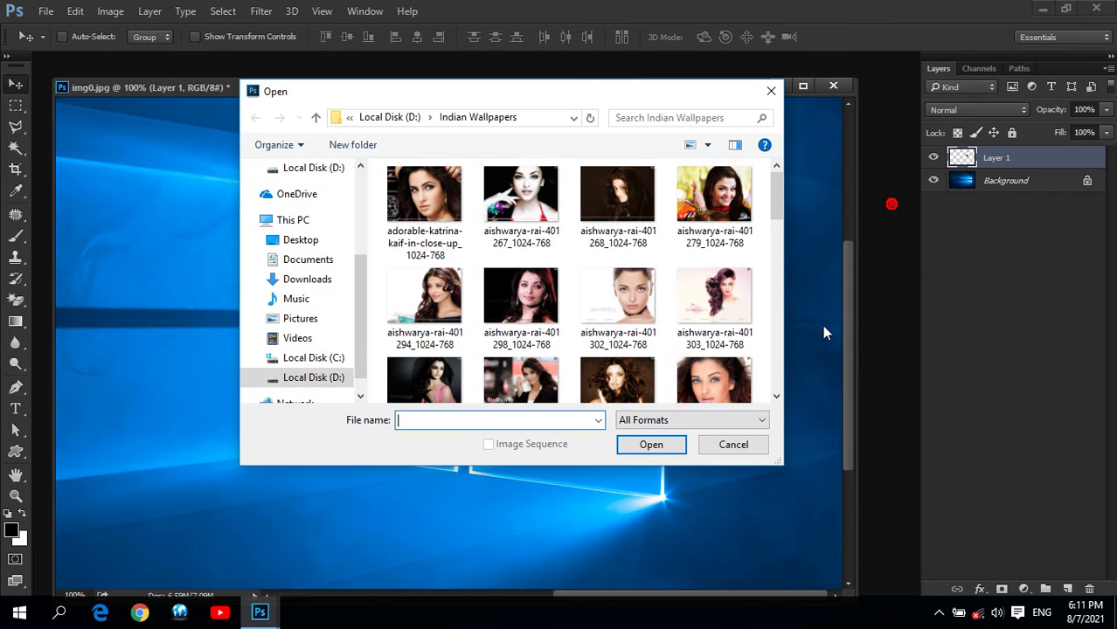
left_click(712, 196)
left_click(651, 445)
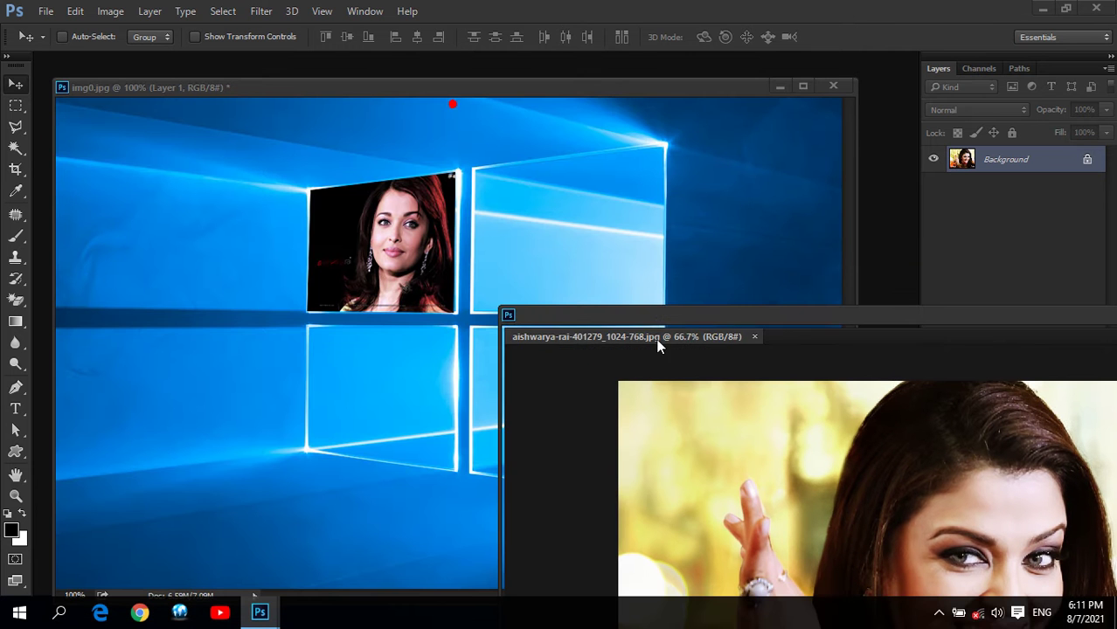
left_click_drag(452, 104, 699, 317)
left_click_drag(863, 413, 600, 247)
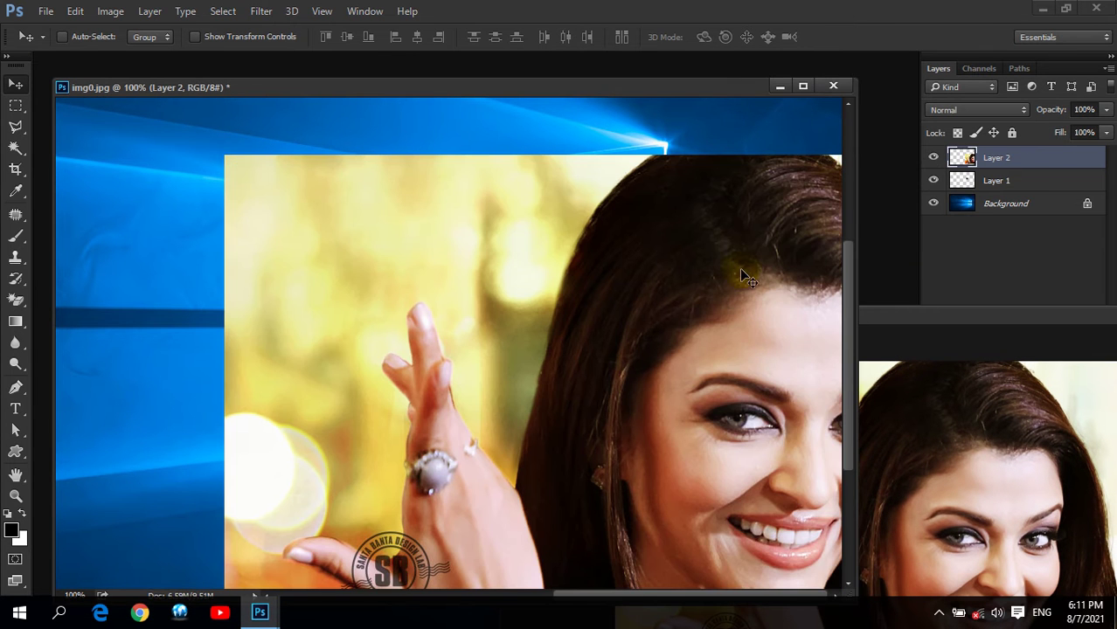
left_click_drag(740, 268, 652, 276)
Scale Layer 2 to about 26% over the upper-right pane and close its source document.
key("ctrl+t")
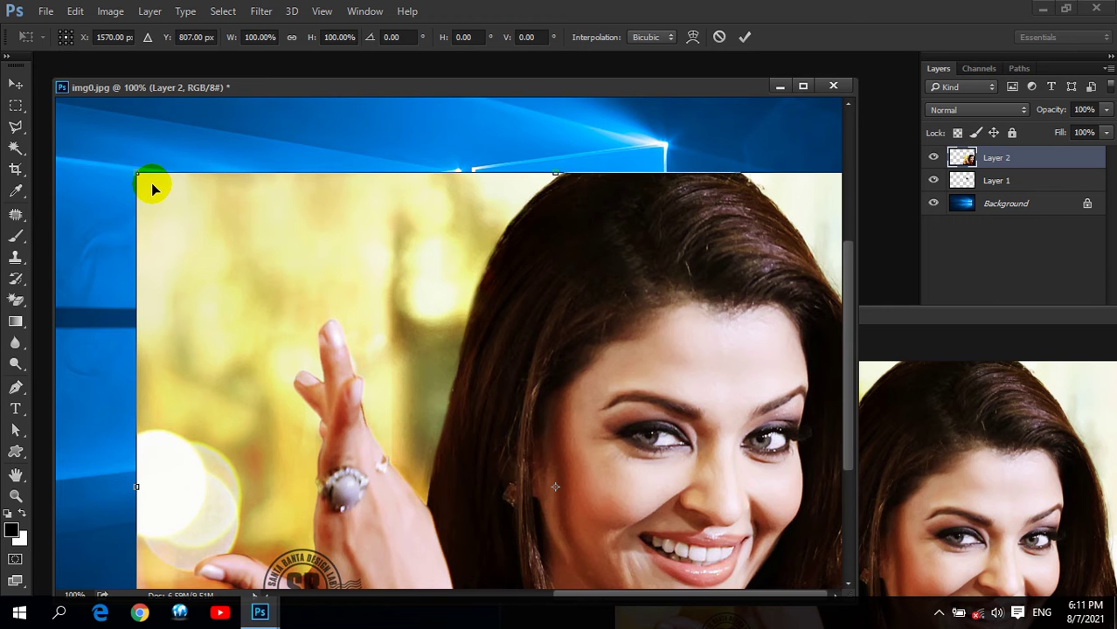
mouse_move(152, 182)
left_mouse_down()
mouse_move(472, 410)
mouse_move(481, 259)
left_mouse_up()
left_click_drag(417, 225, 459, 262)
left_click_drag(550, 322, 556, 208)
key("Return")
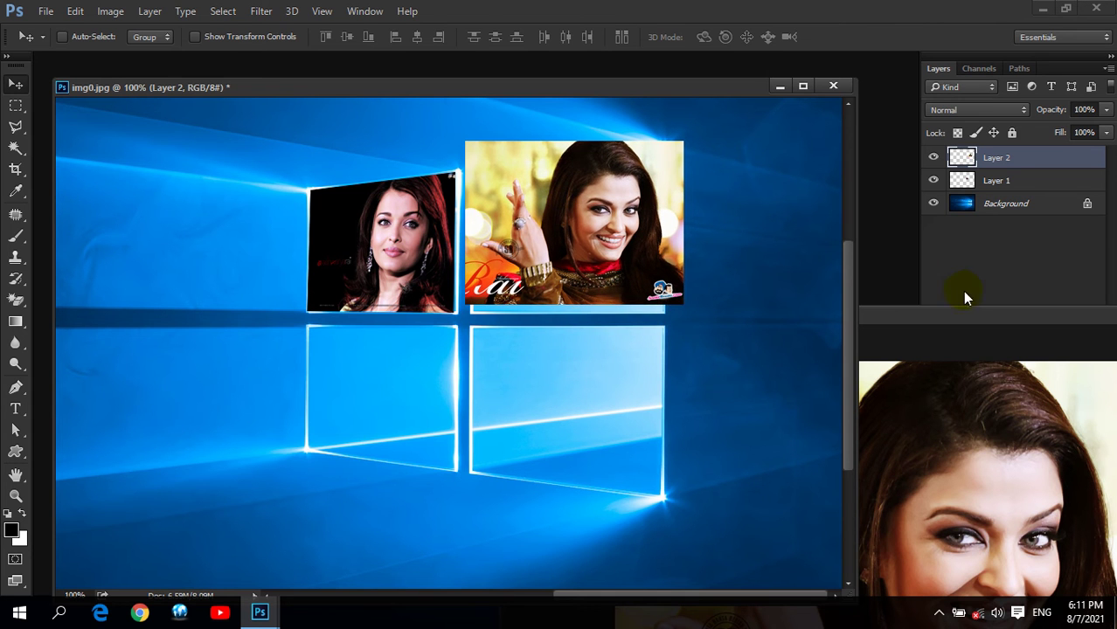
left_click_drag(968, 318, 743, 314)
left_click(1041, 312)
mouse_move(597, 227)
left_mouse_down()
mouse_move(625, 275)
mouse_move(593, 235)
left_mouse_up()
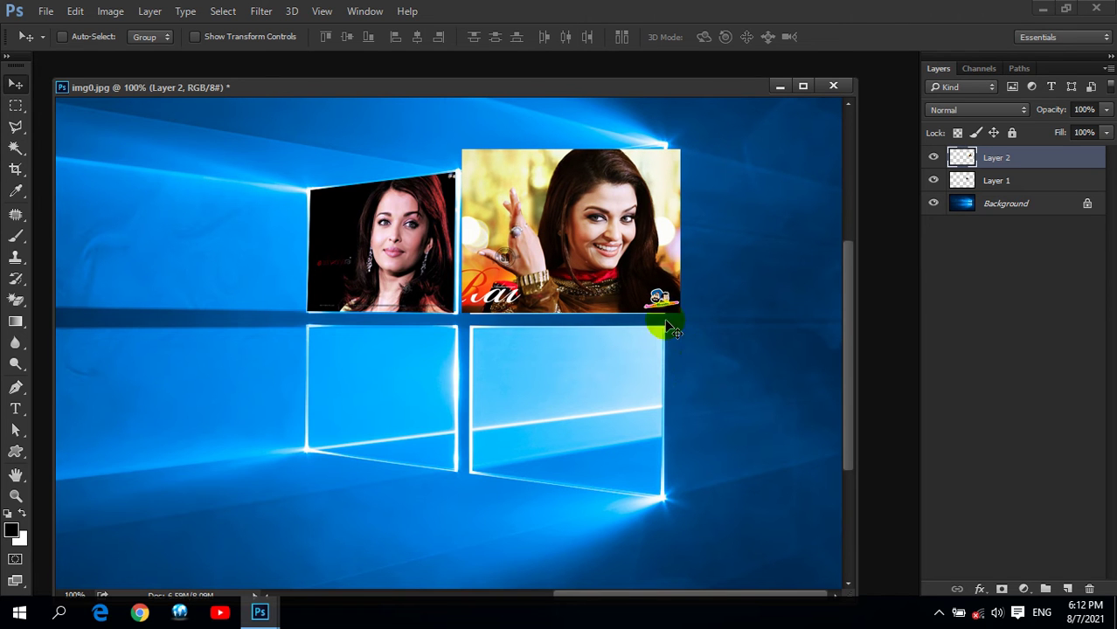
Drag Layer 2's four transform corners onto the slanted upper-right pane's corners and apply.
key("ctrl+t")
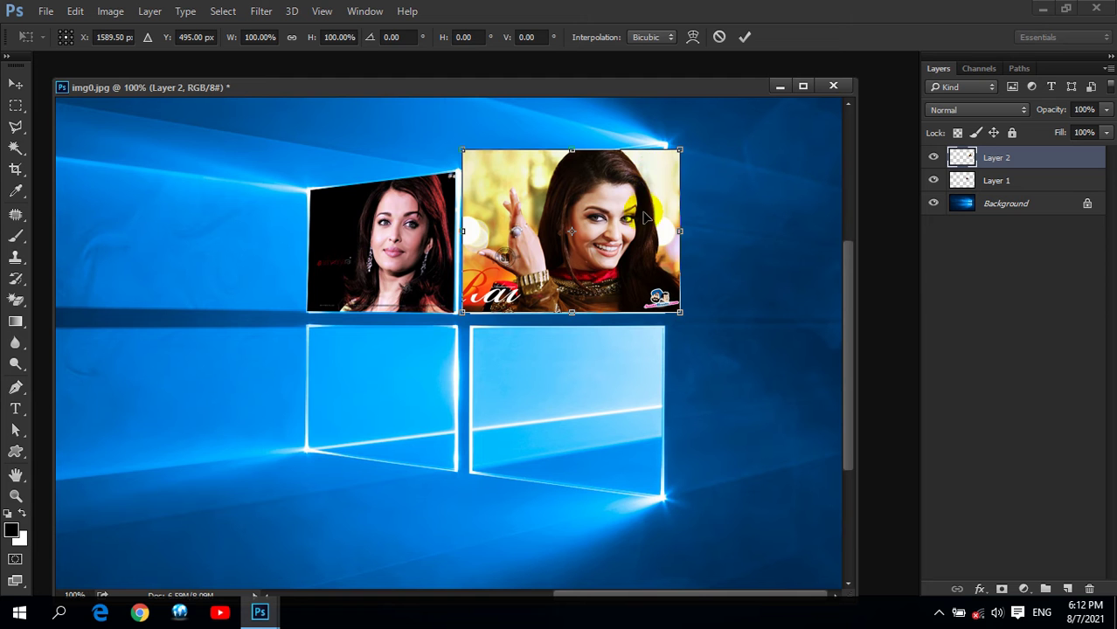
mouse_move(680, 150)
left_mouse_down()
mouse_move(623, 191)
mouse_move(664, 147)
left_mouse_up()
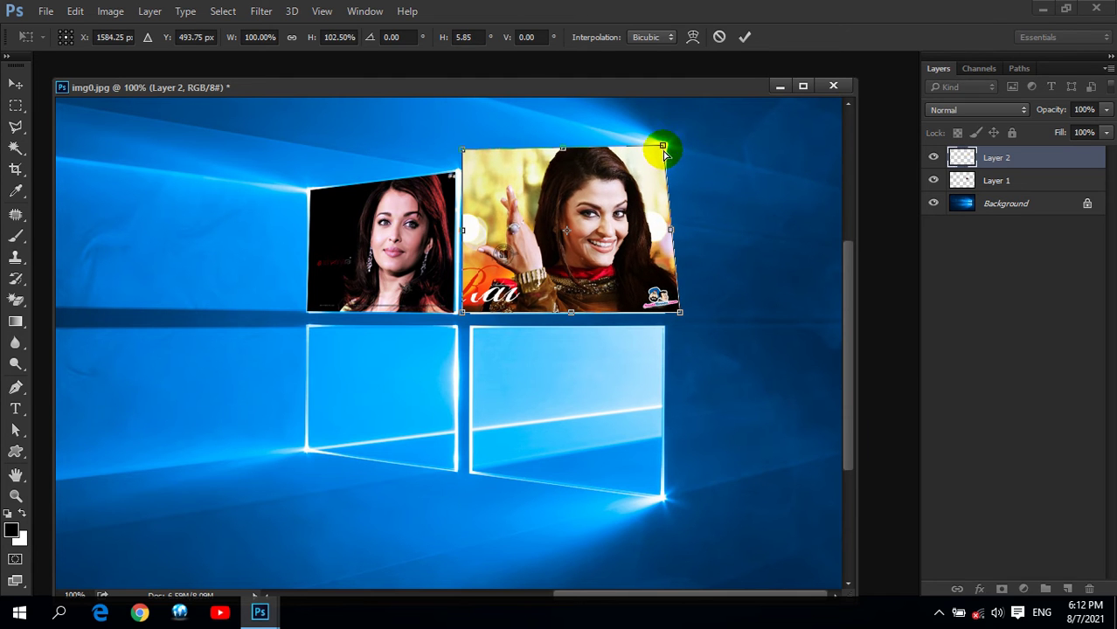
mouse_move(463, 149)
left_mouse_down()
mouse_move(505, 249)
mouse_move(474, 170)
left_mouse_up()
left_click_drag(464, 318, 476, 315)
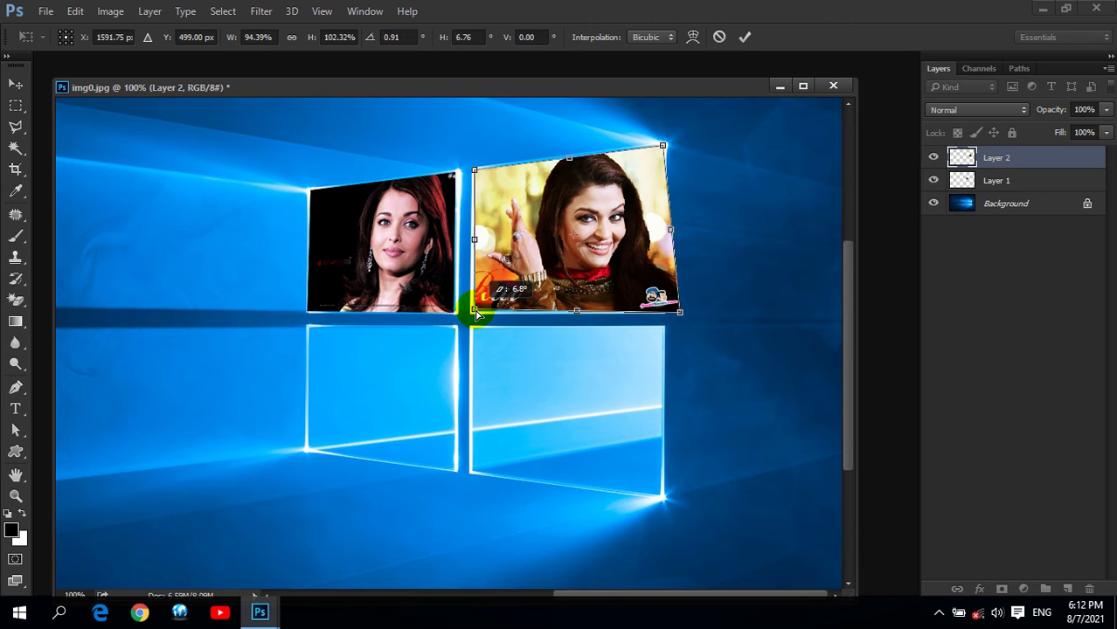
left_click_drag(476, 315, 475, 315)
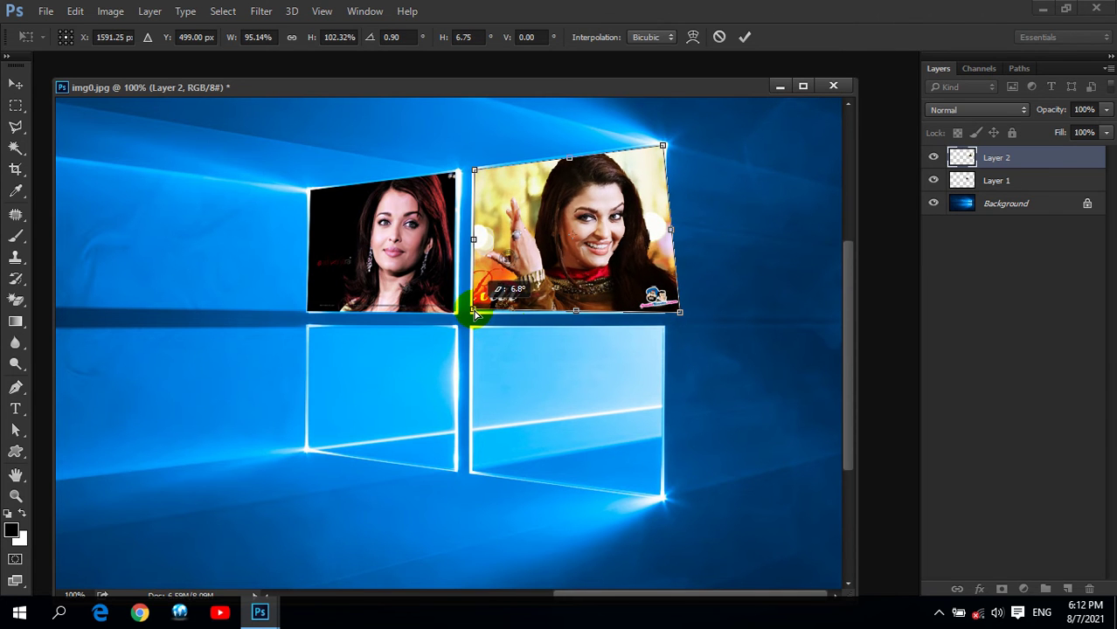
mouse_move(680, 311)
left_mouse_down()
mouse_move(631, 285)
mouse_move(663, 315)
left_mouse_up()
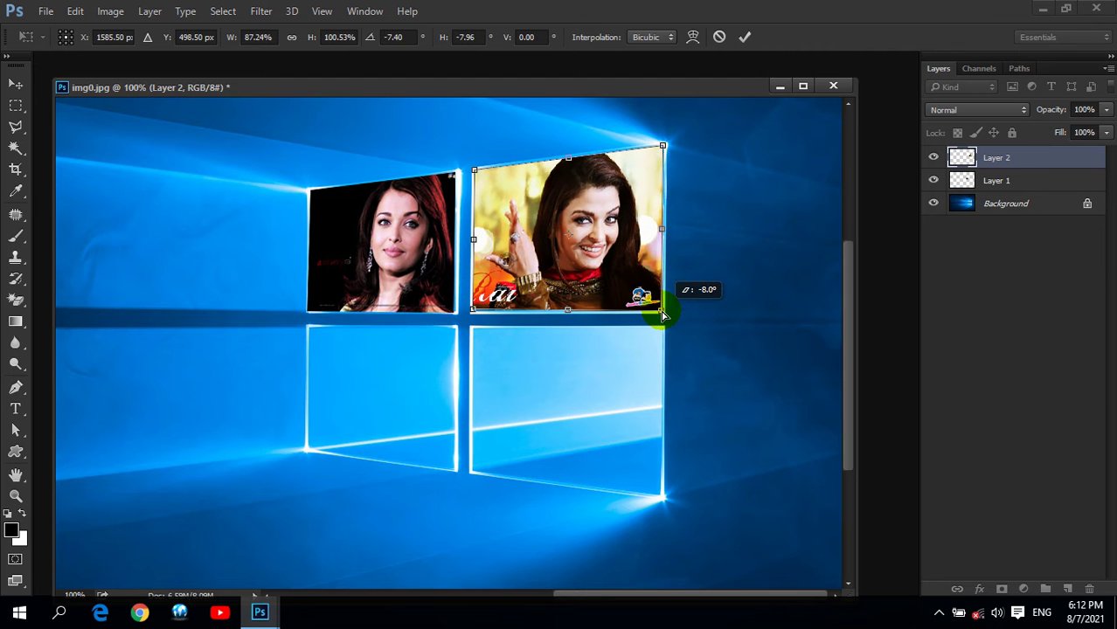
key("Return")
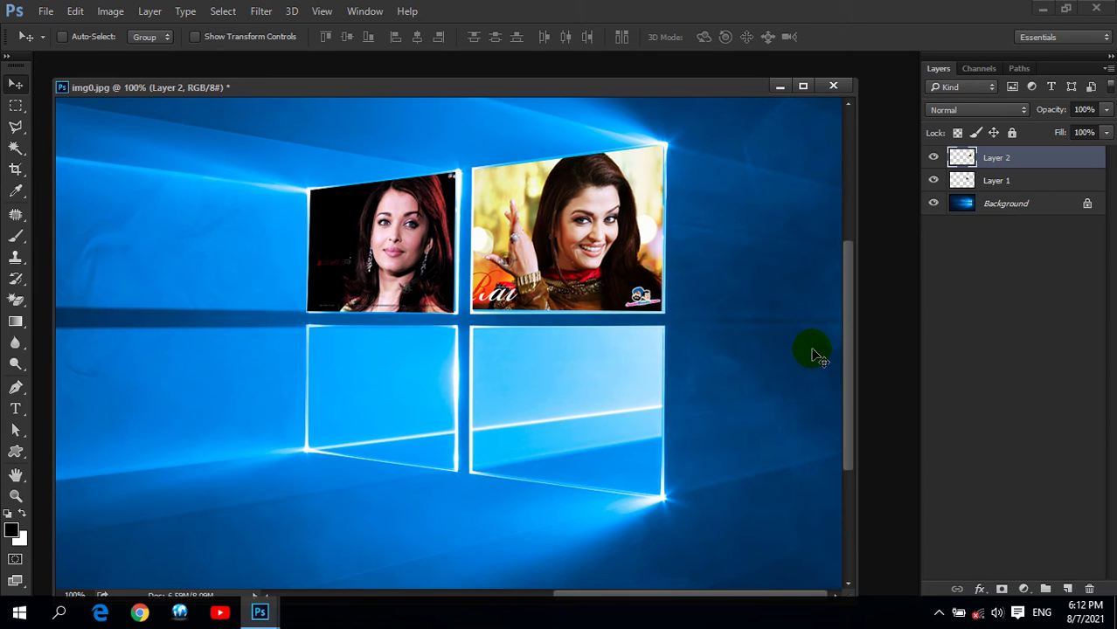
Close img0.jpg and discard its changes without saving.
left_click(833, 86)
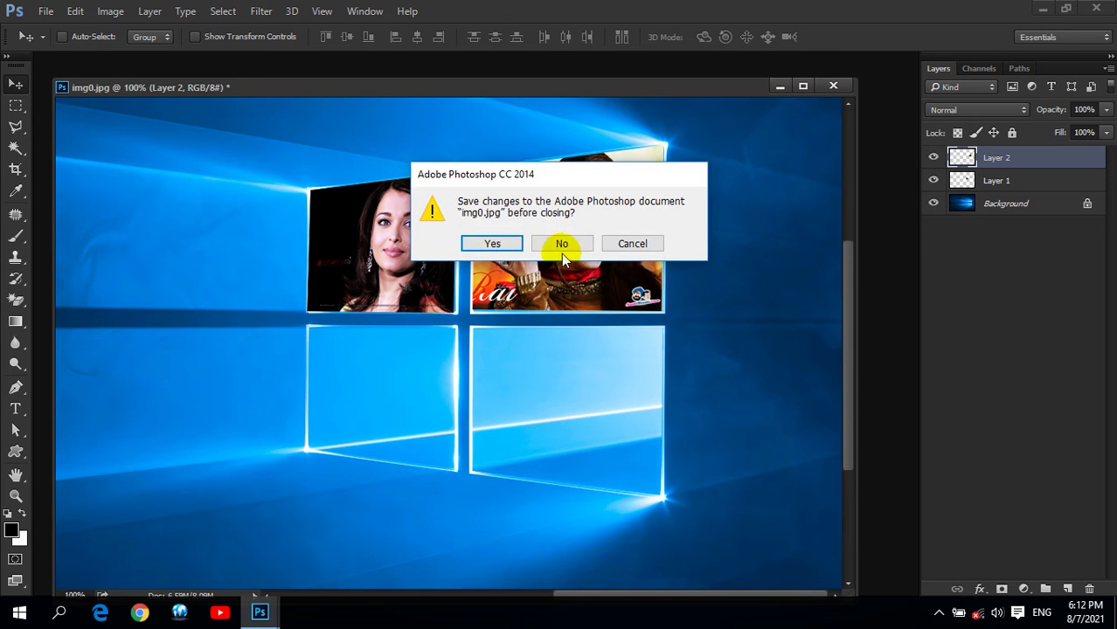
left_click(560, 245)
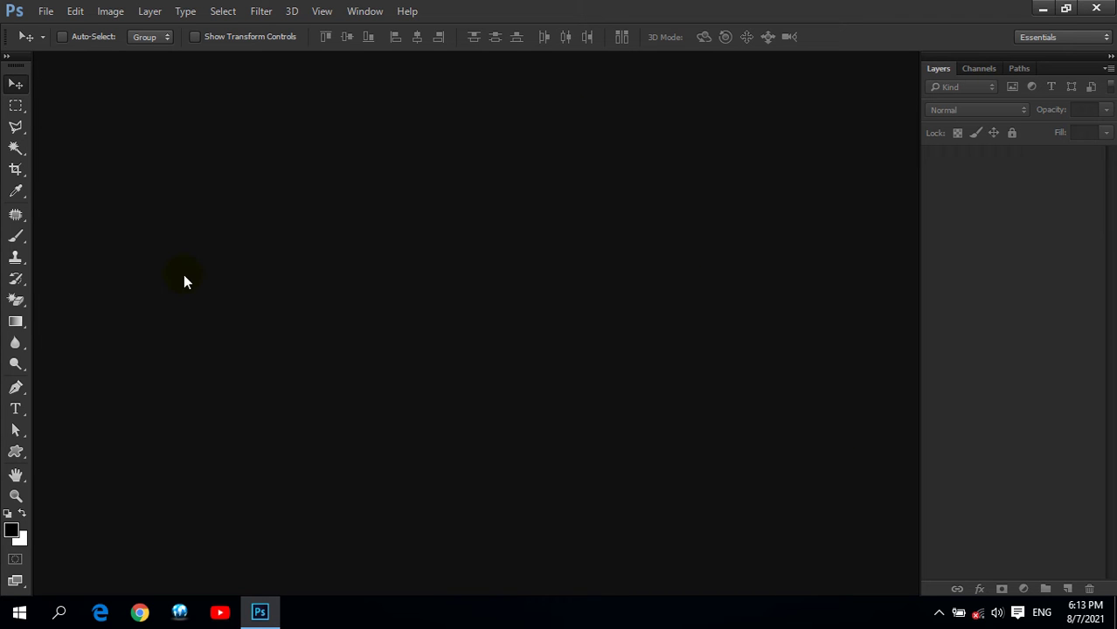
In the New document dialog, choose the Web preset at 800 x 600 and edit the resolution.
left_click(46, 11)
left_click(58, 30)
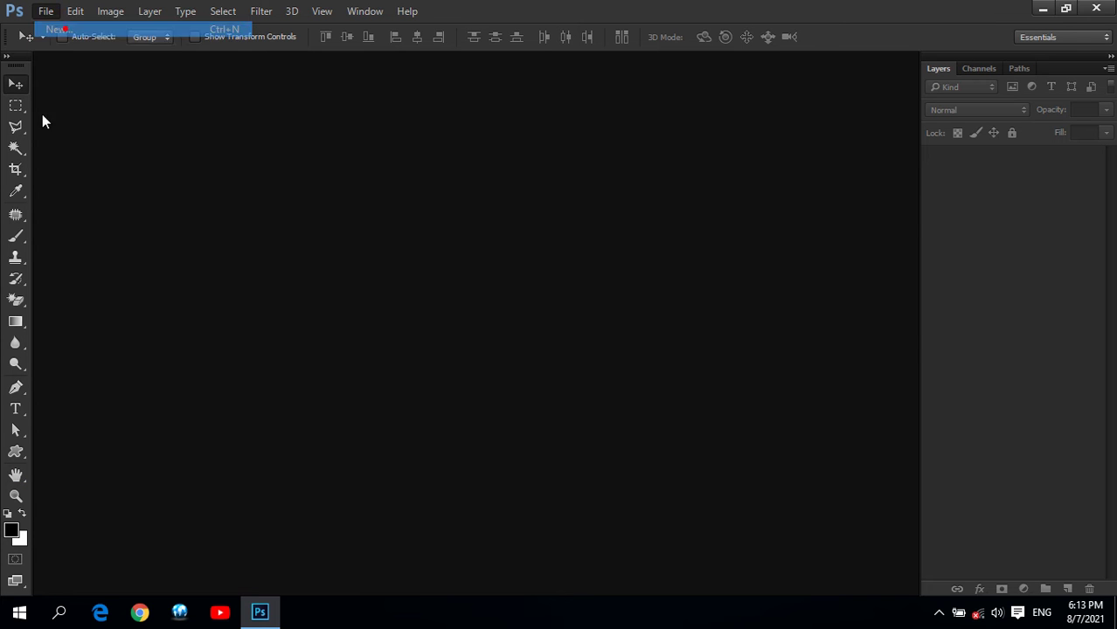
left_click_drag(387, 94, 432, 102)
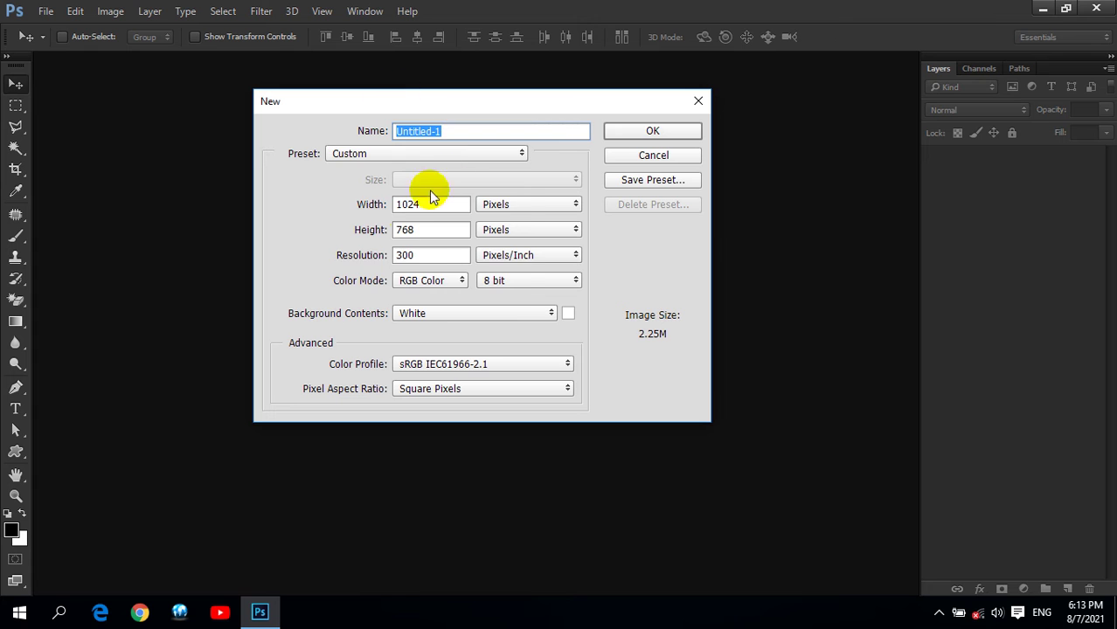
left_click(456, 154)
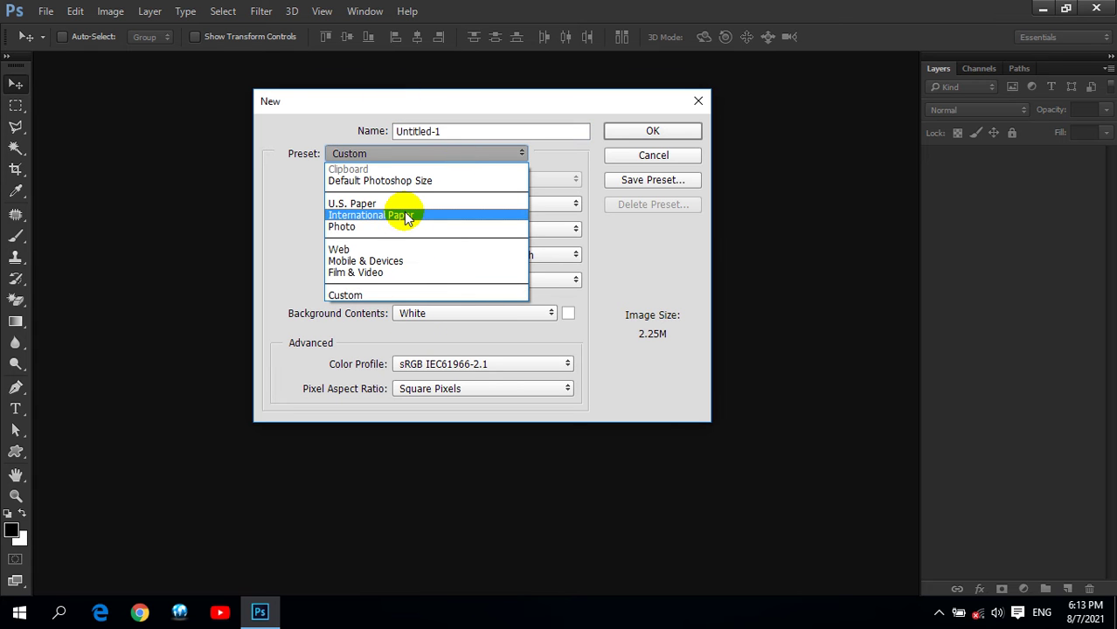
left_click(341, 249)
left_click(424, 179)
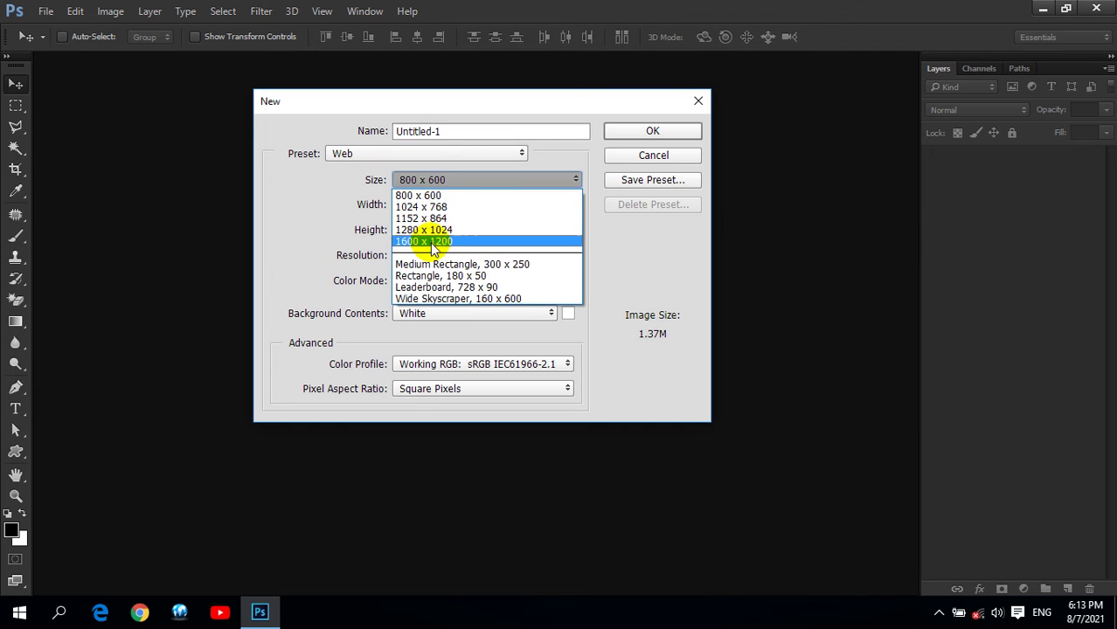
left_click(426, 196)
left_click_drag(428, 254, 390, 254)
type("300")
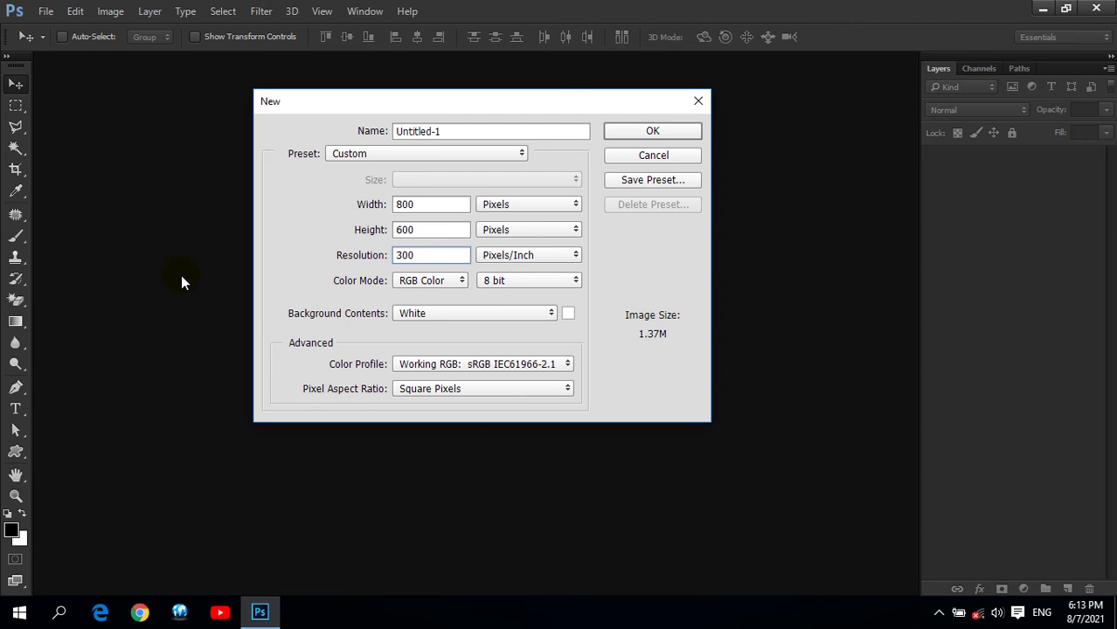
Set width and height to 500 px with 'Don't Color Manage this Document', and create it.
double_click(418, 200)
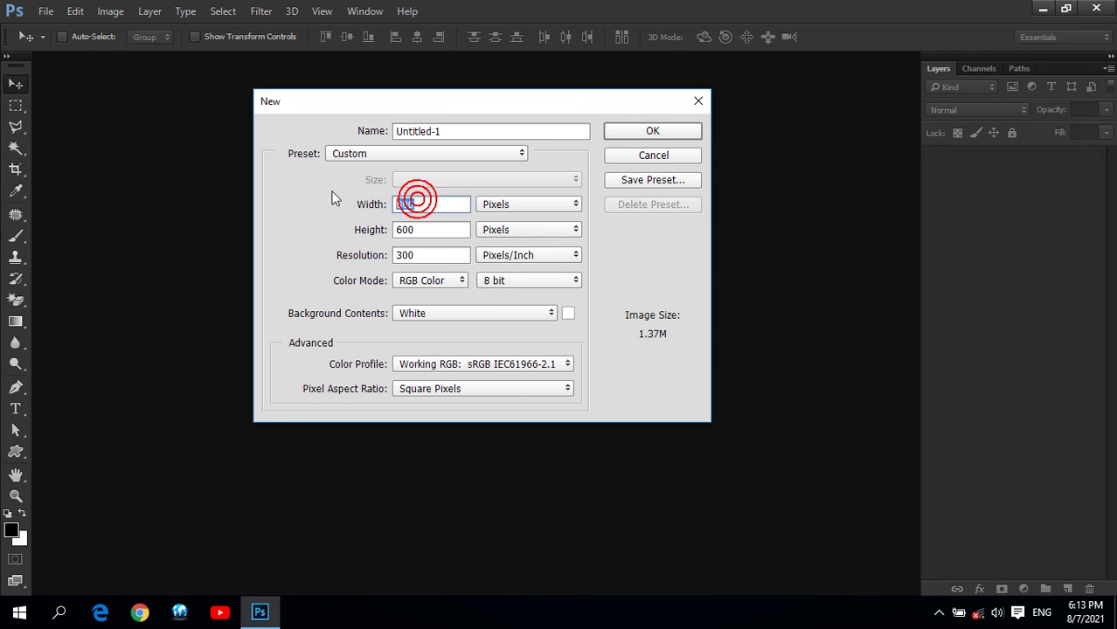
type("500")
double_click(414, 230)
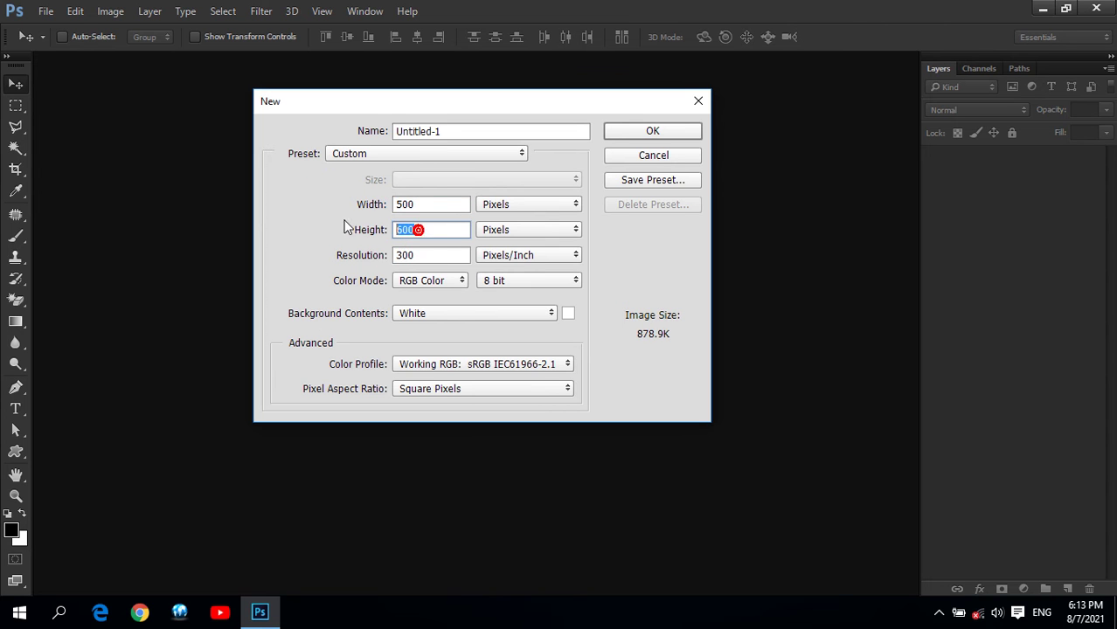
type("500")
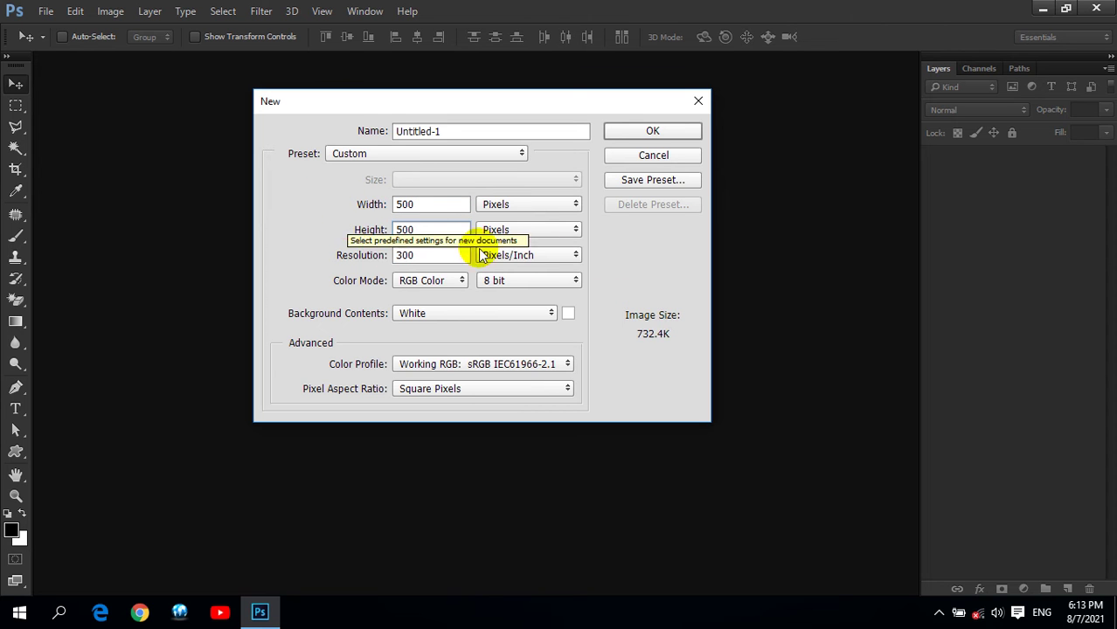
left_click(532, 363)
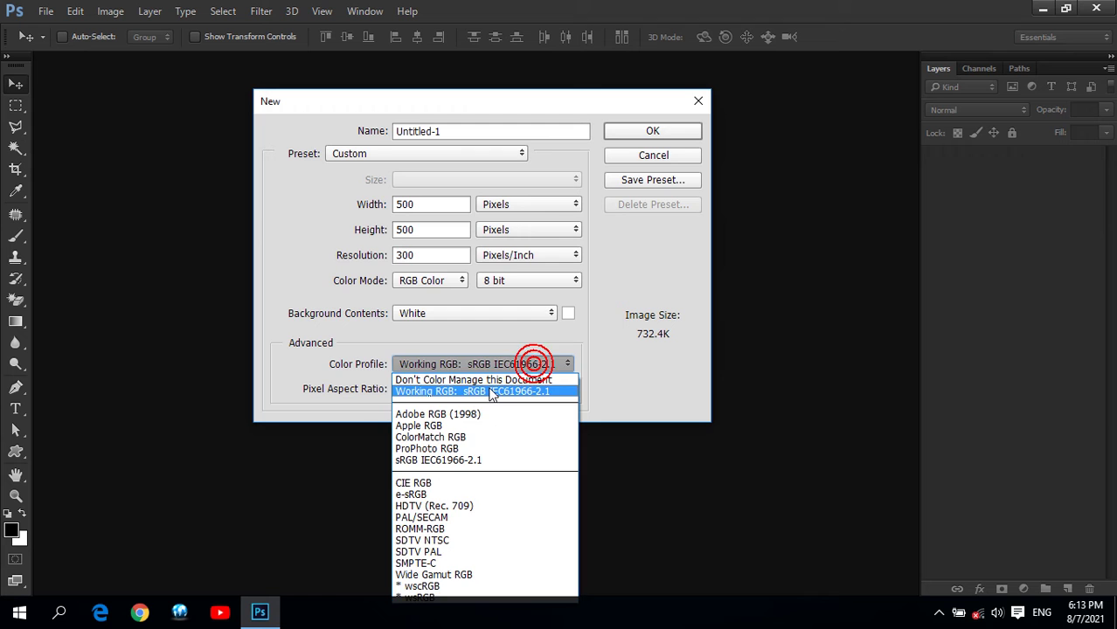
left_click(433, 380)
left_click(659, 133)
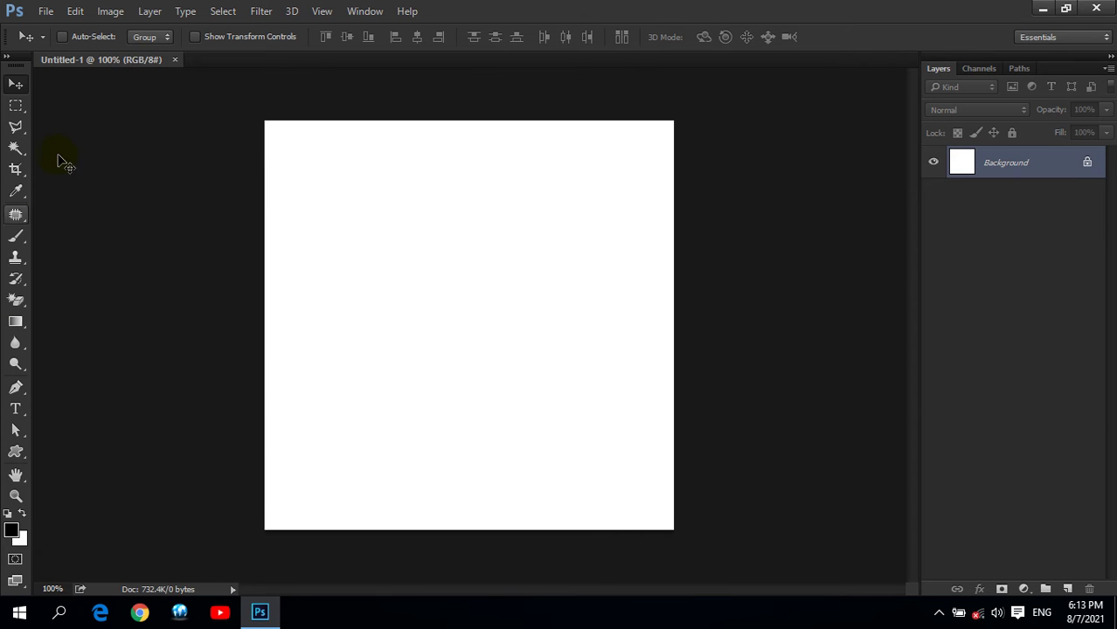
Float the Untitled-1 document into its own window and move it right.
left_click_drag(119, 55, 157, 98)
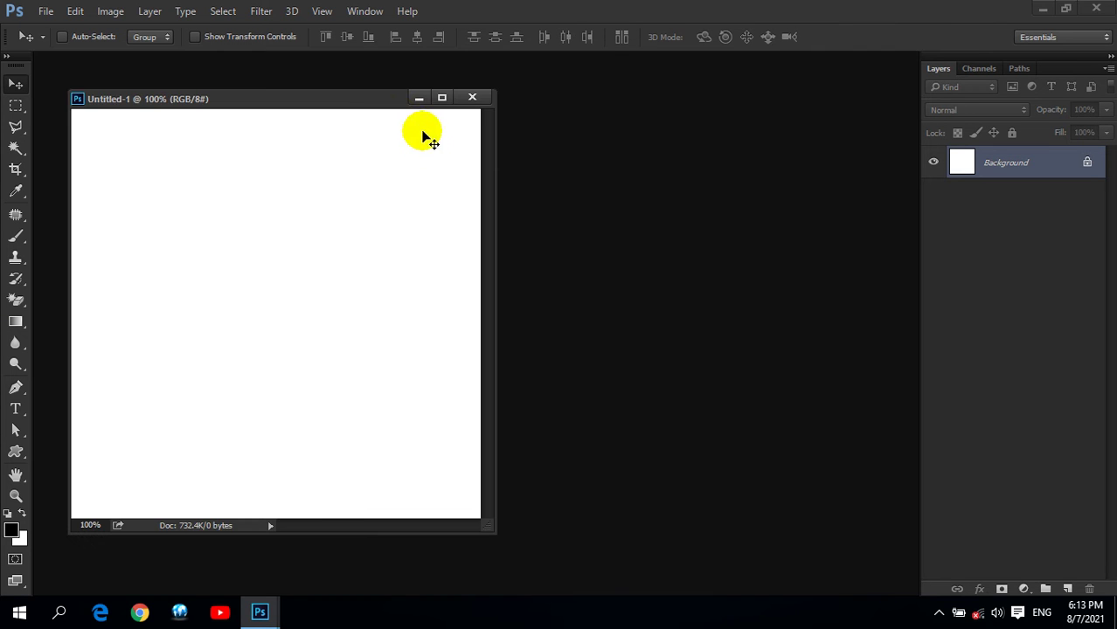
left_click_drag(339, 100, 515, 91)
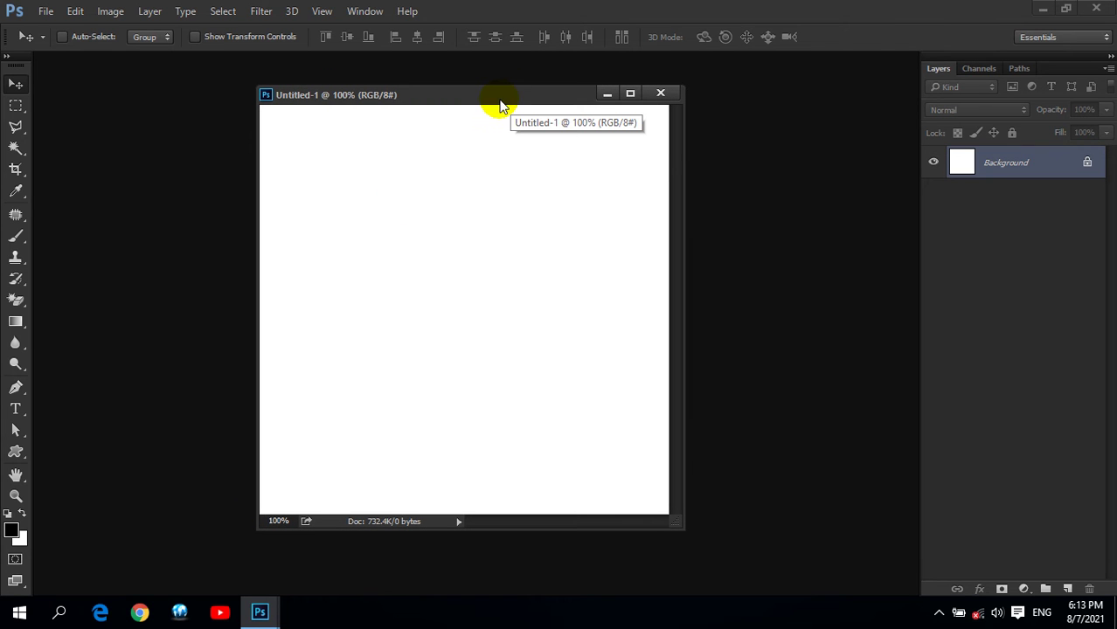
left_click_drag(491, 100, 529, 109)
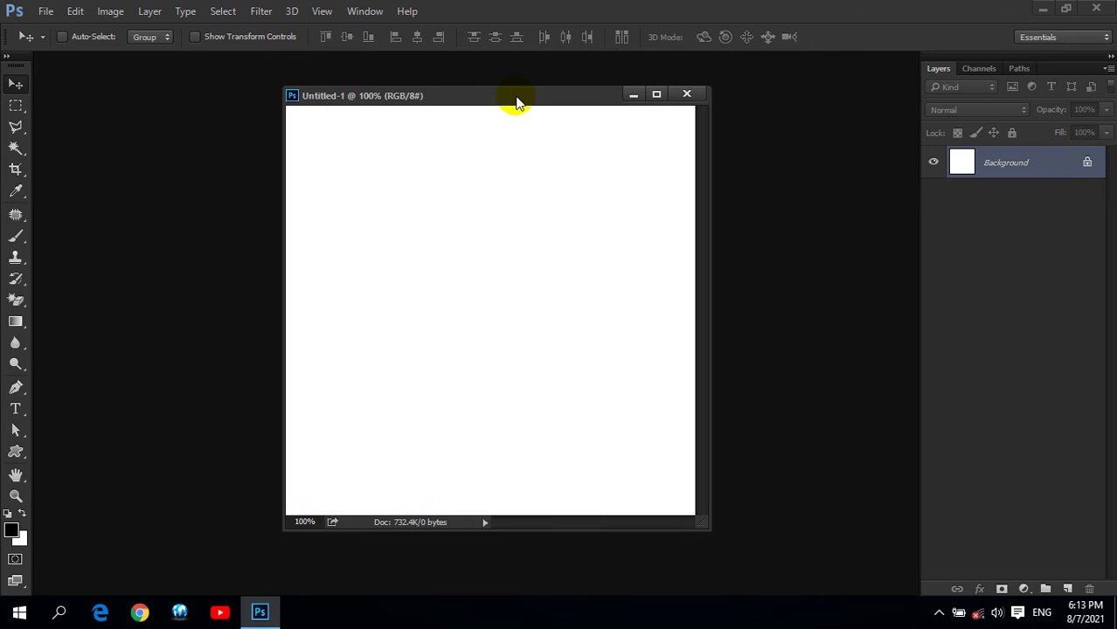
Pick a dark red foreground colour and fill the canvas with it.
left_click(19, 538)
left_click(808, 302)
left_click_drag(818, 344, 818, 327)
left_click(994, 146)
key("v")
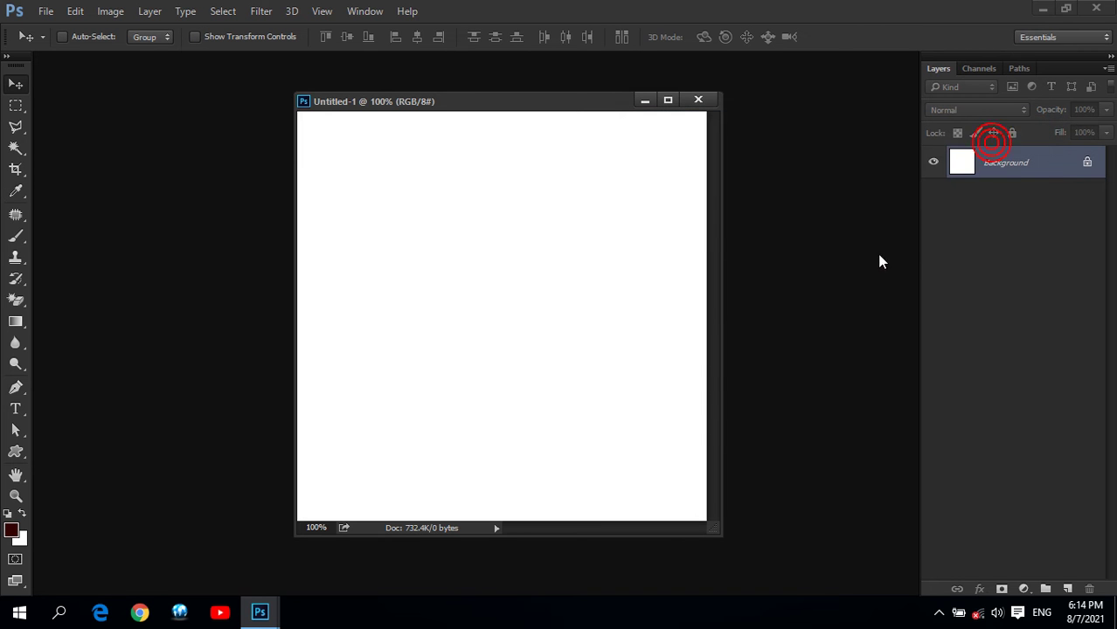
key("alt+BackSpace")
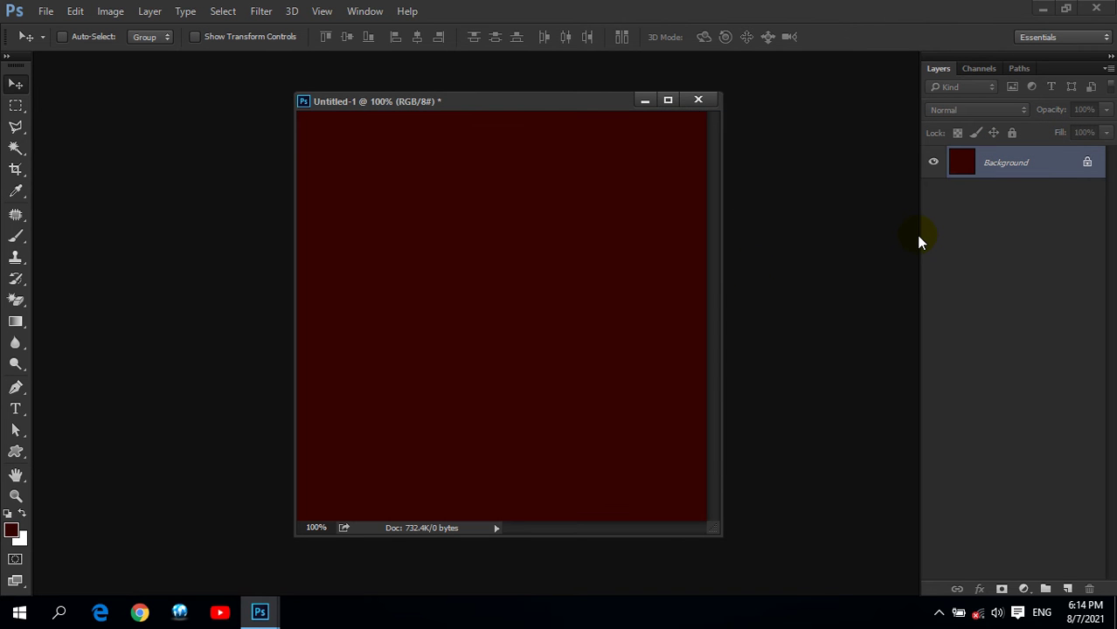
Darken the foreground colour to #190202 and refill the canvas.
key("i")
left_click(10, 531)
left_click_drag(804, 327, 811, 349)
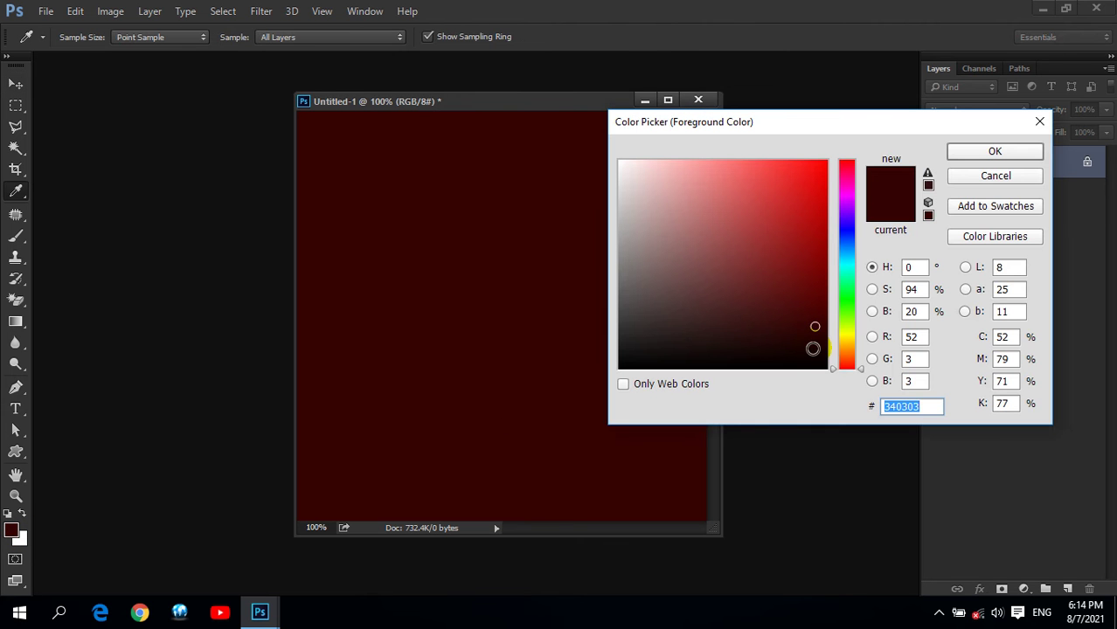
left_click(1015, 152)
key("alt+BackSpace")
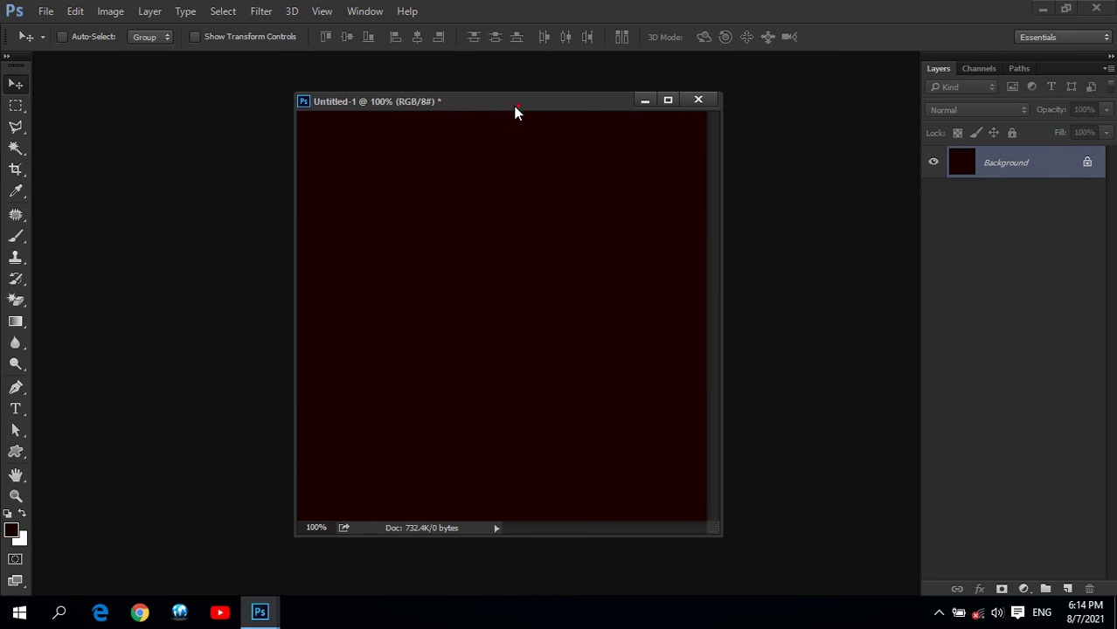
Reposition the document window and fit the whole canvas to the screen.
left_click_drag(519, 111, 484, 103)
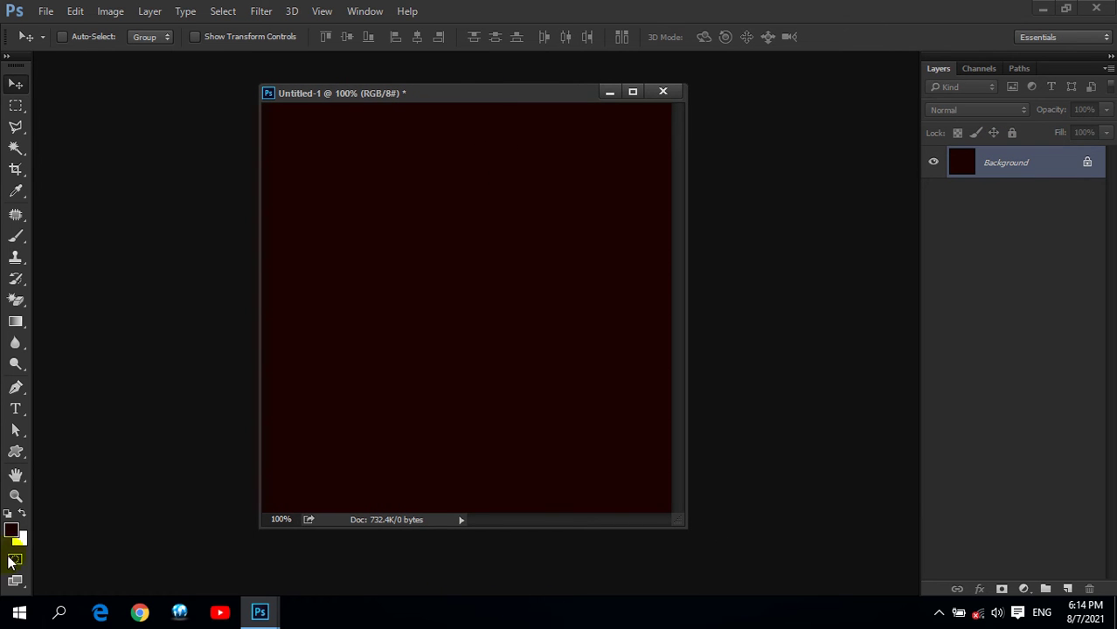
left_click(15, 495)
left_click(476, 35)
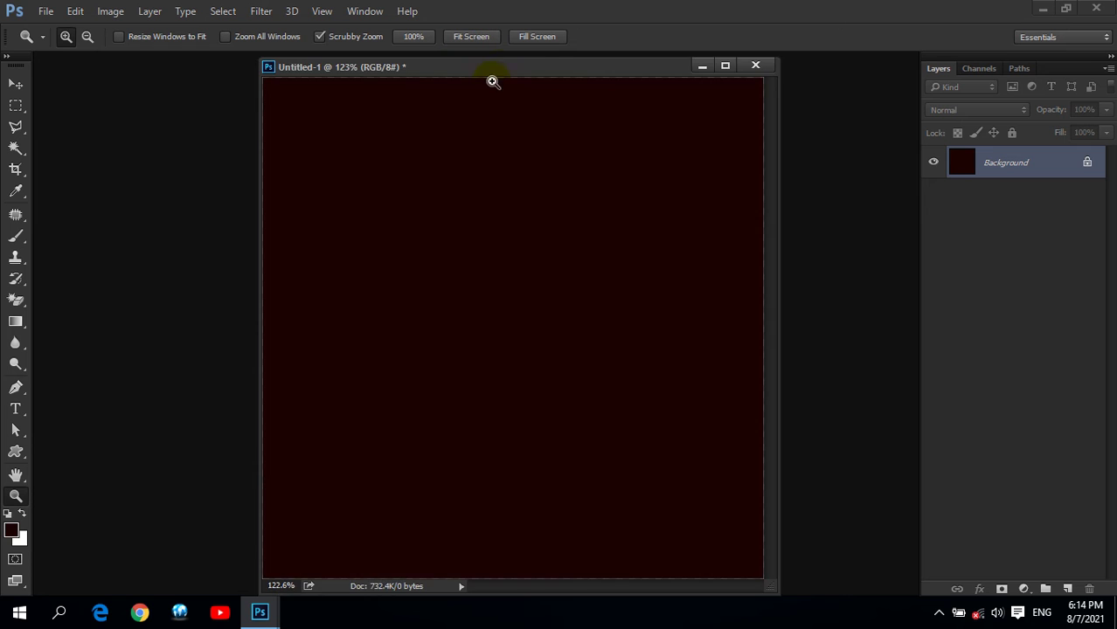
left_click_drag(496, 72, 447, 74)
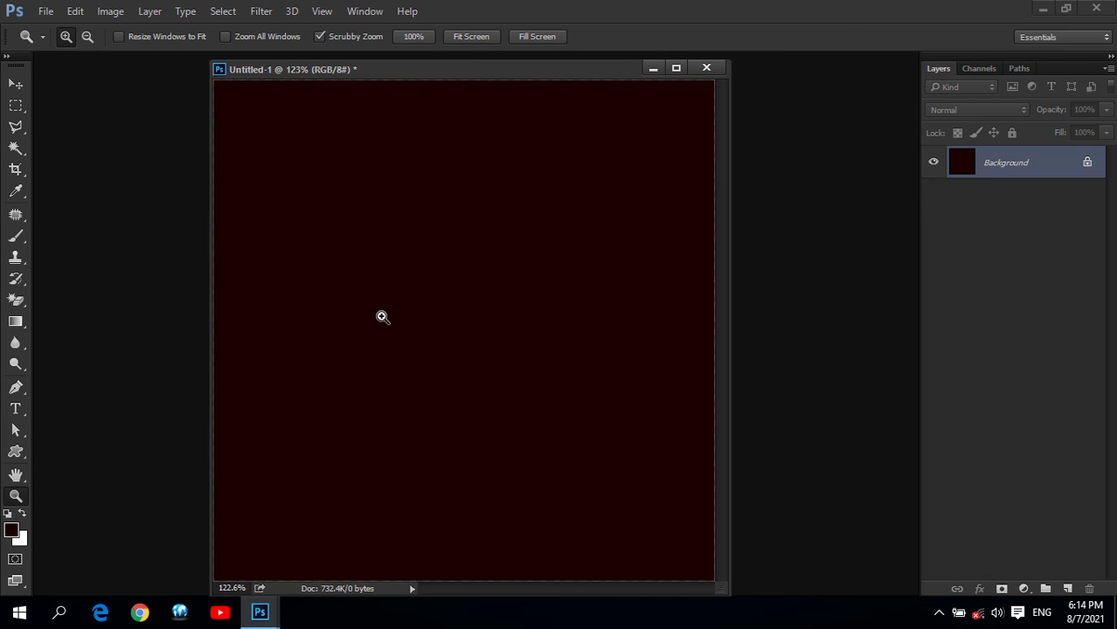
left_click(15, 85)
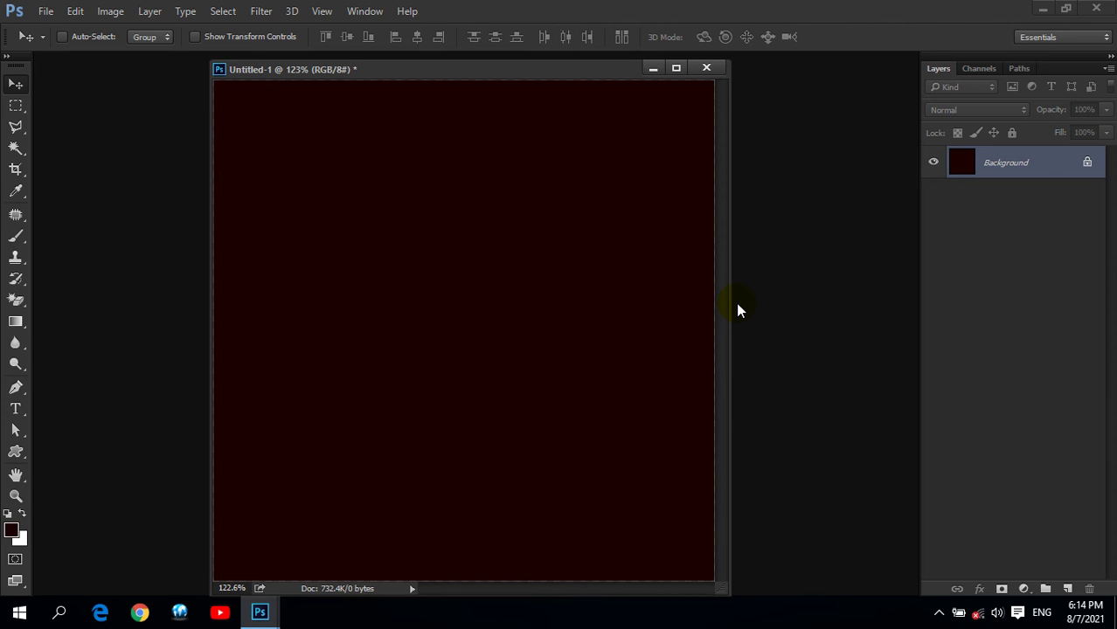
Open the portrait JPG of the woman with rings from the Indian Wallpapers folder.
double_click(883, 222)
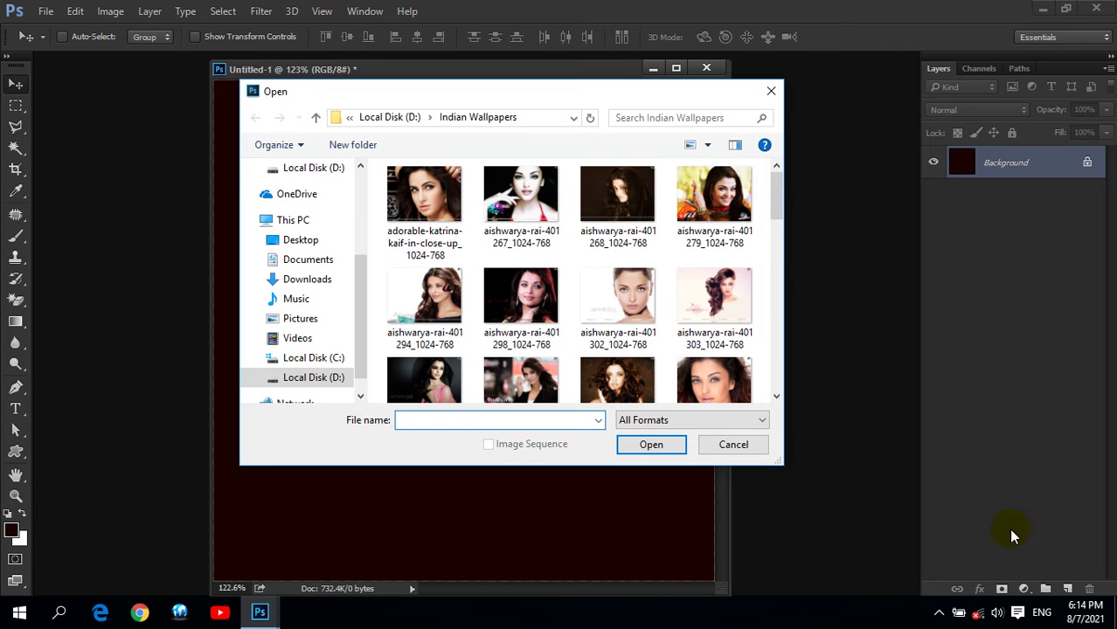
left_click_drag(774, 188, 766, 277)
scroll(767, 236, "down", 1)
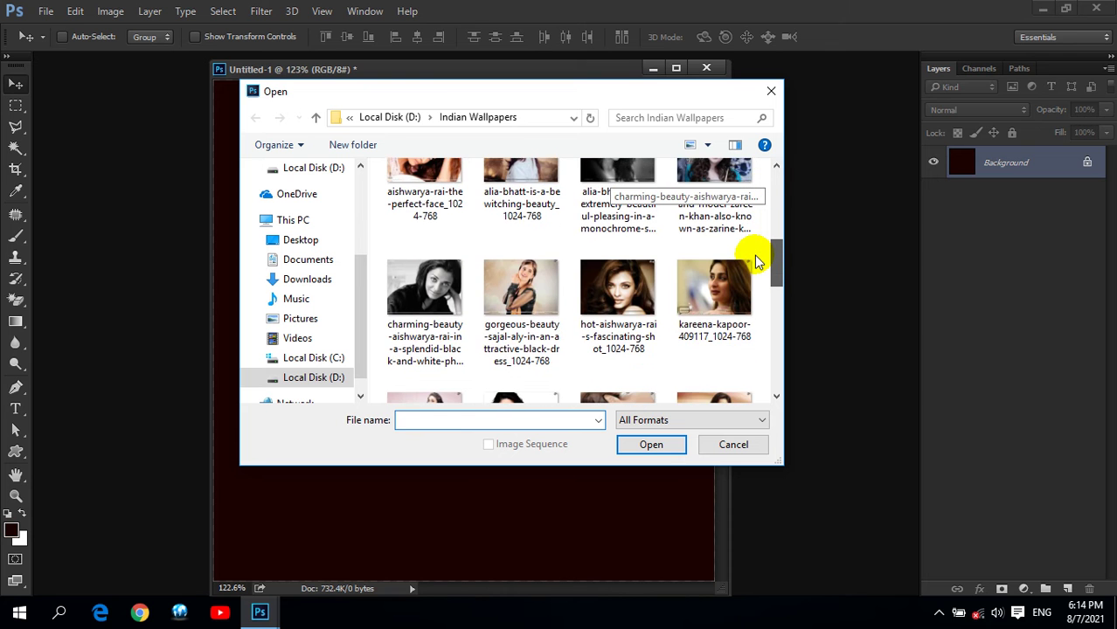
scroll(766, 276, "down", 2)
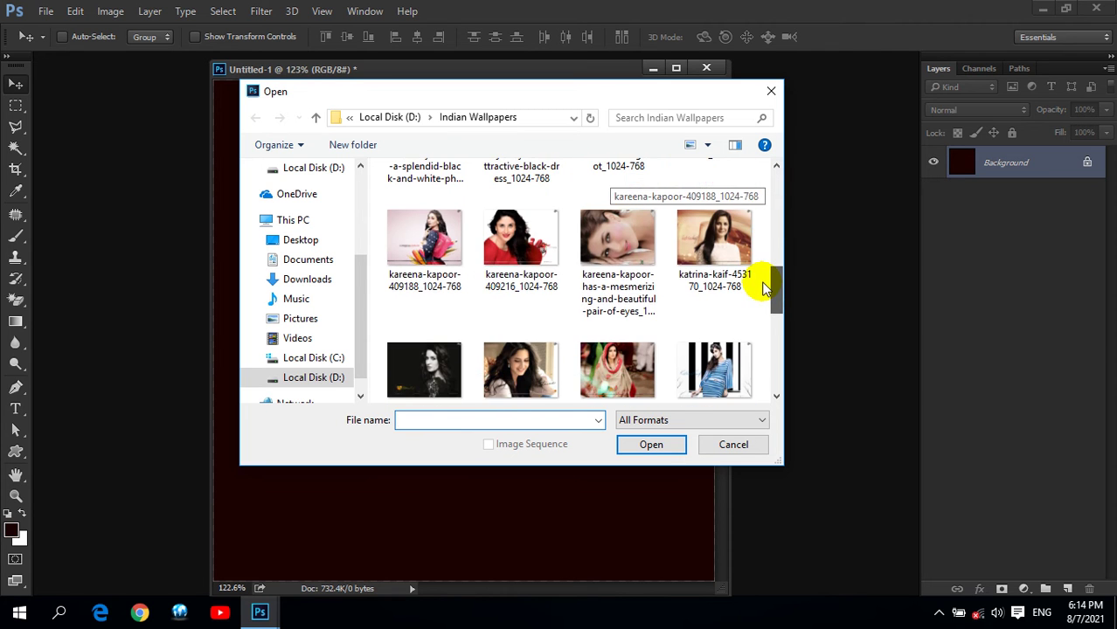
scroll(776, 284, "down", 1)
left_click_drag(777, 284, 775, 330)
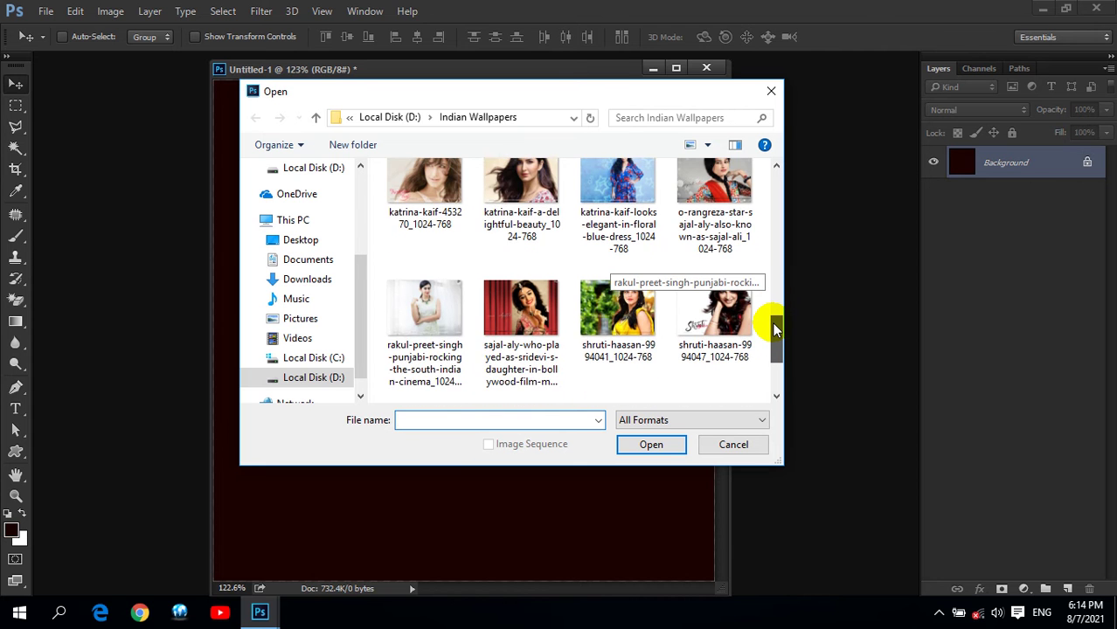
left_click_drag(775, 330, 772, 347)
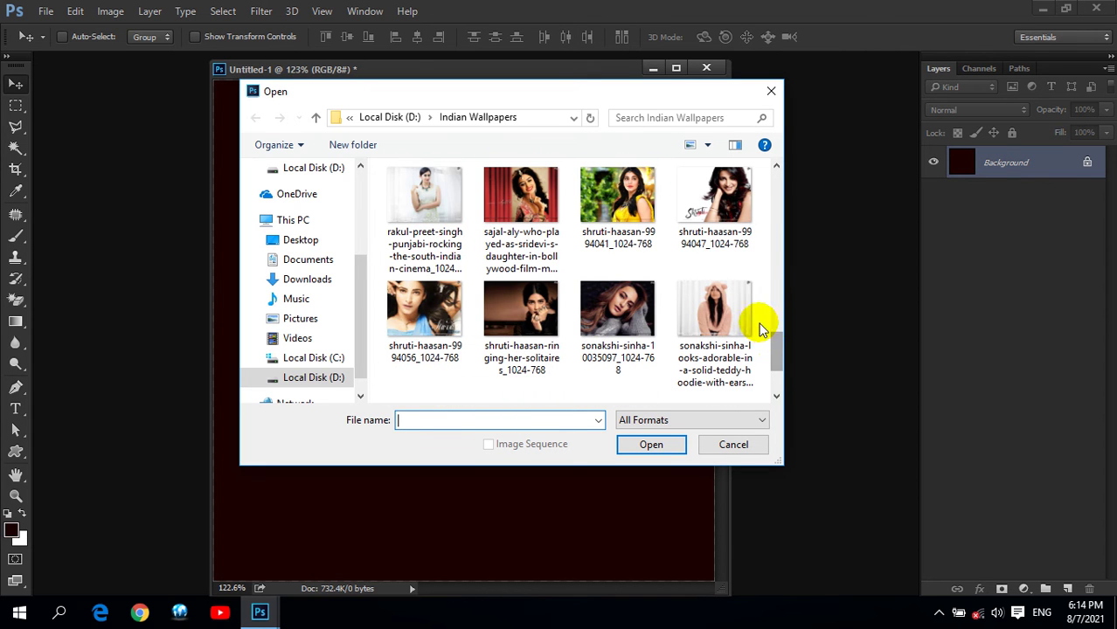
left_click(521, 319)
left_click(653, 446)
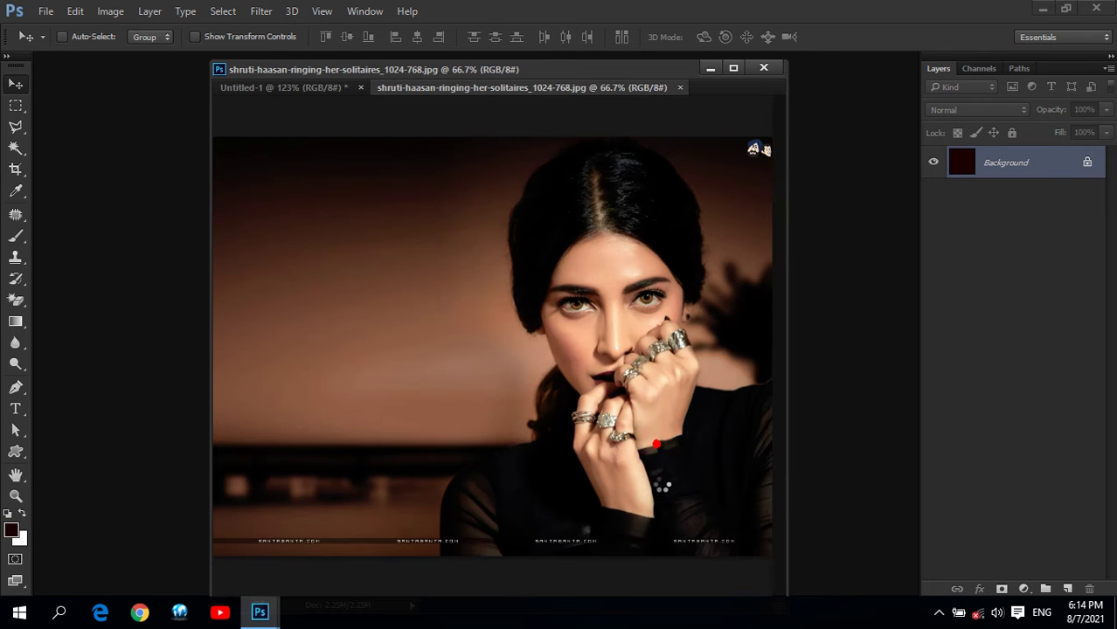
left_click_drag(463, 89, 572, 139)
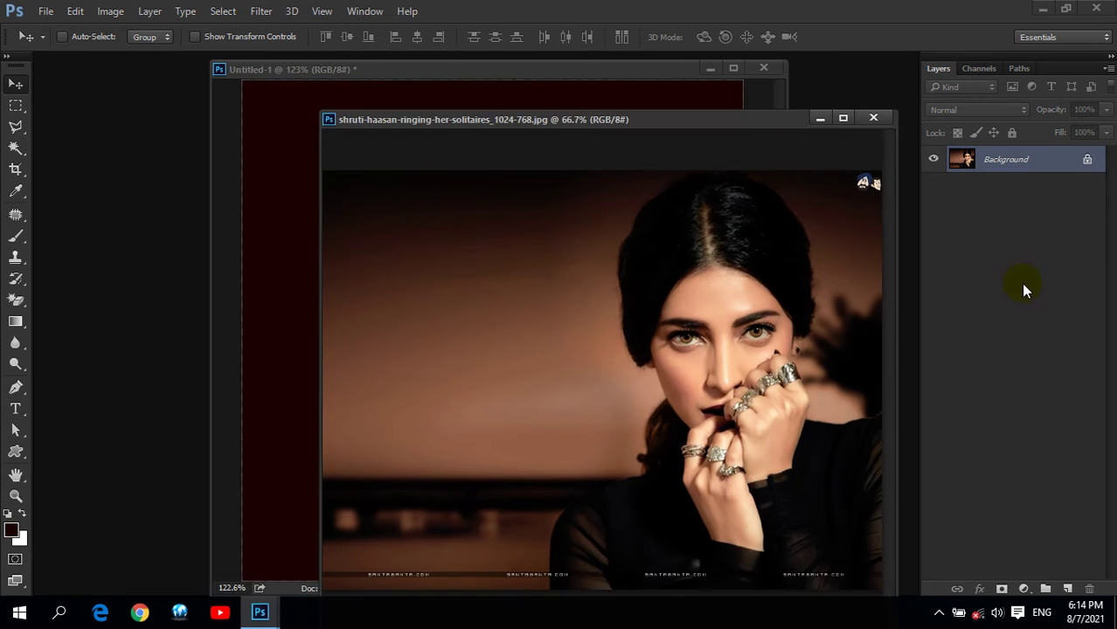
left_click_drag(694, 125, 615, 112)
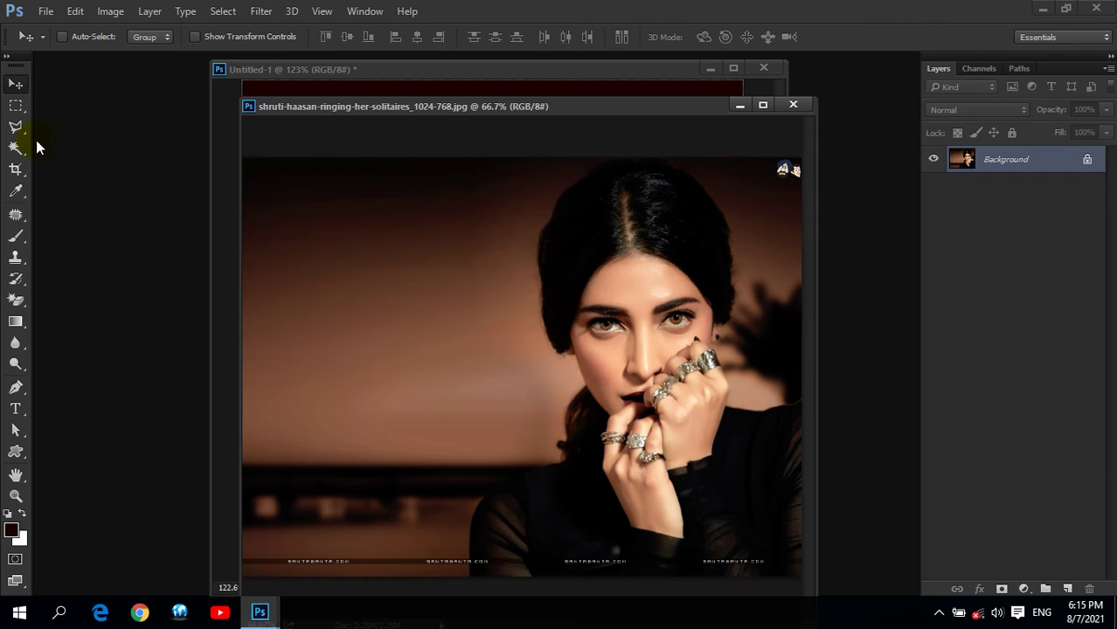
left_click(17, 171)
left_click(74, 11)
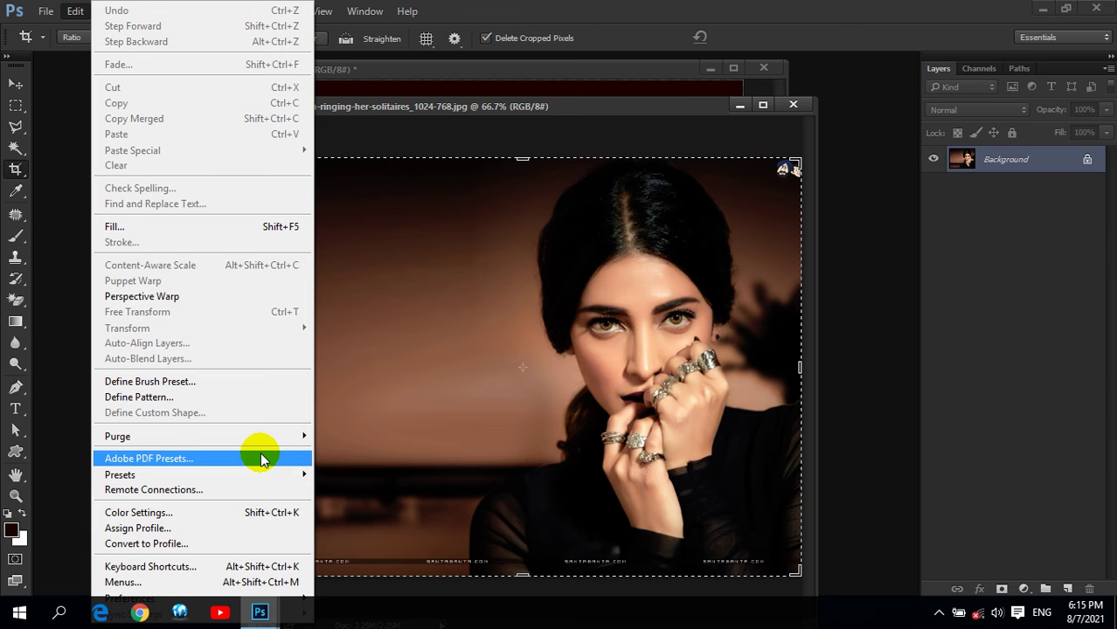
left_click(668, 7)
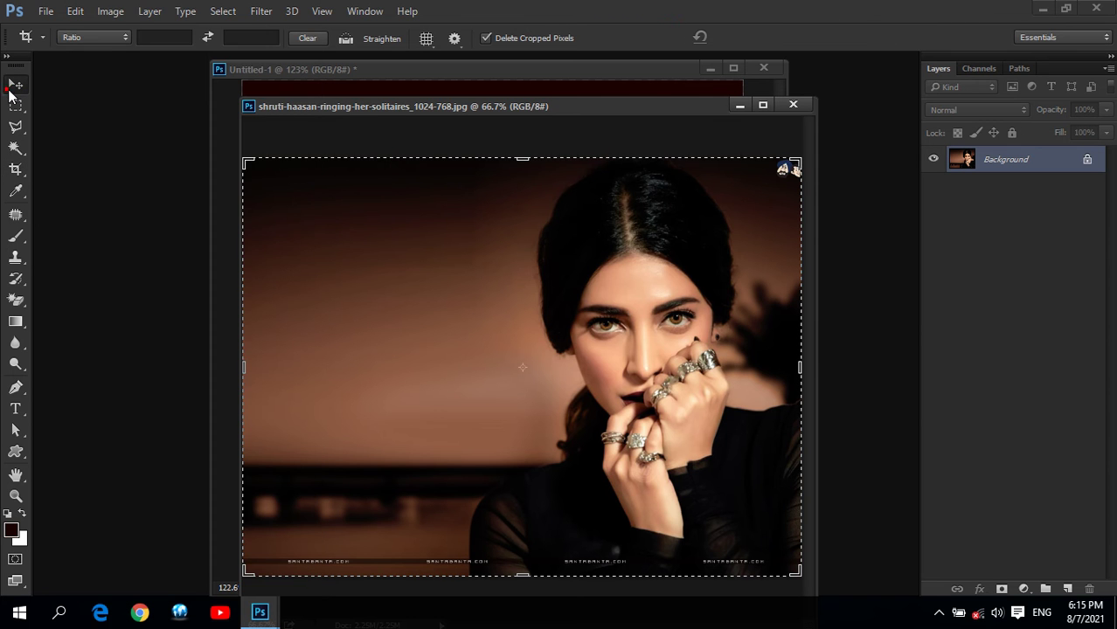
left_click(11, 88)
left_click(110, 10)
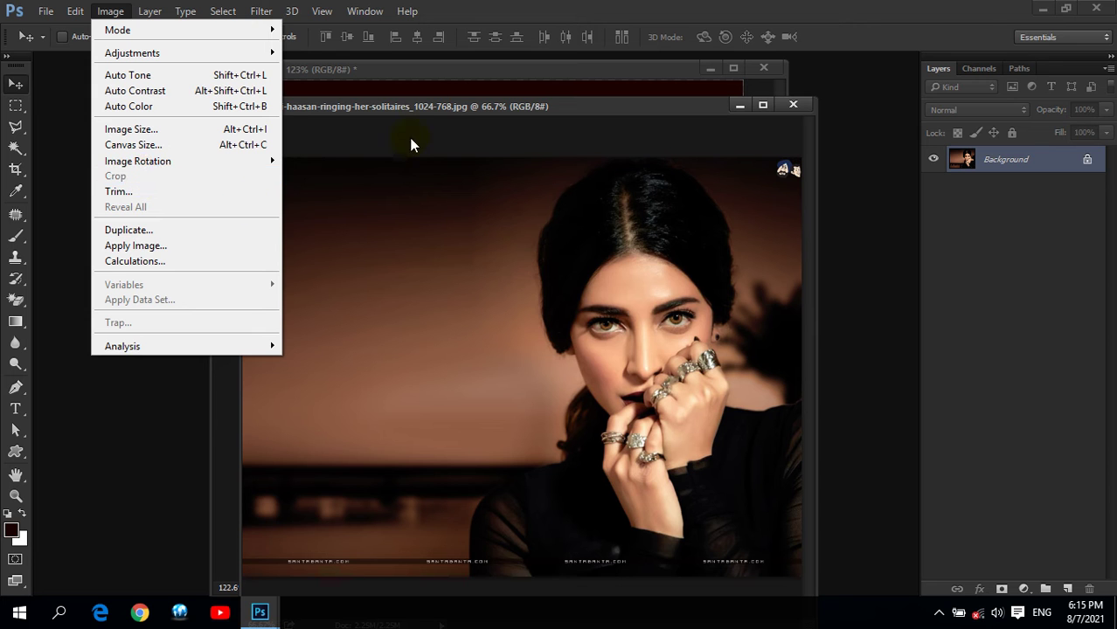
left_click(447, 106)
left_click_drag(521, 115, 433, 110)
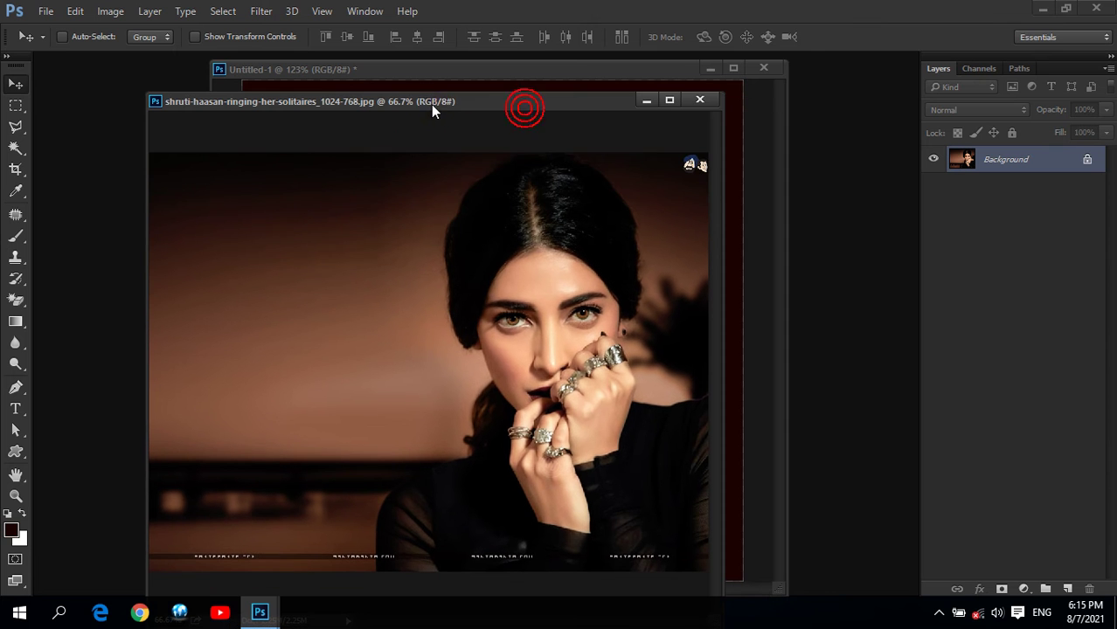
Select the right part of the photo around the woman, narrowing the selection's left edge.
left_click(16, 105)
mouse_move(330, 153)
left_mouse_down()
mouse_move(699, 562)
mouse_move(712, 563)
mouse_move(708, 553)
left_mouse_up()
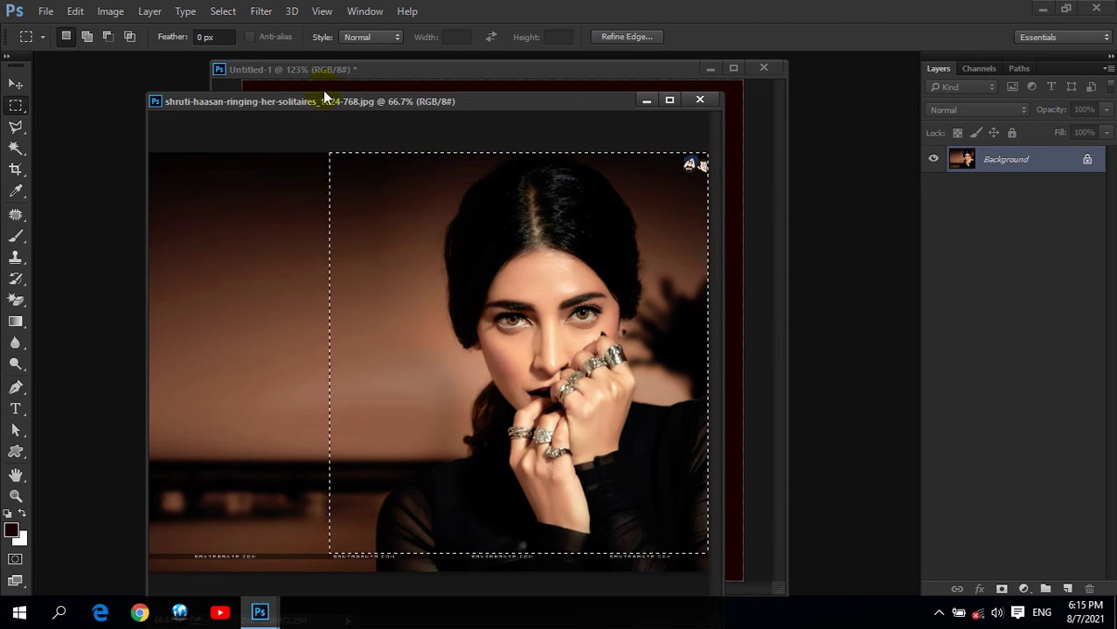
left_click(223, 12)
left_click(260, 284)
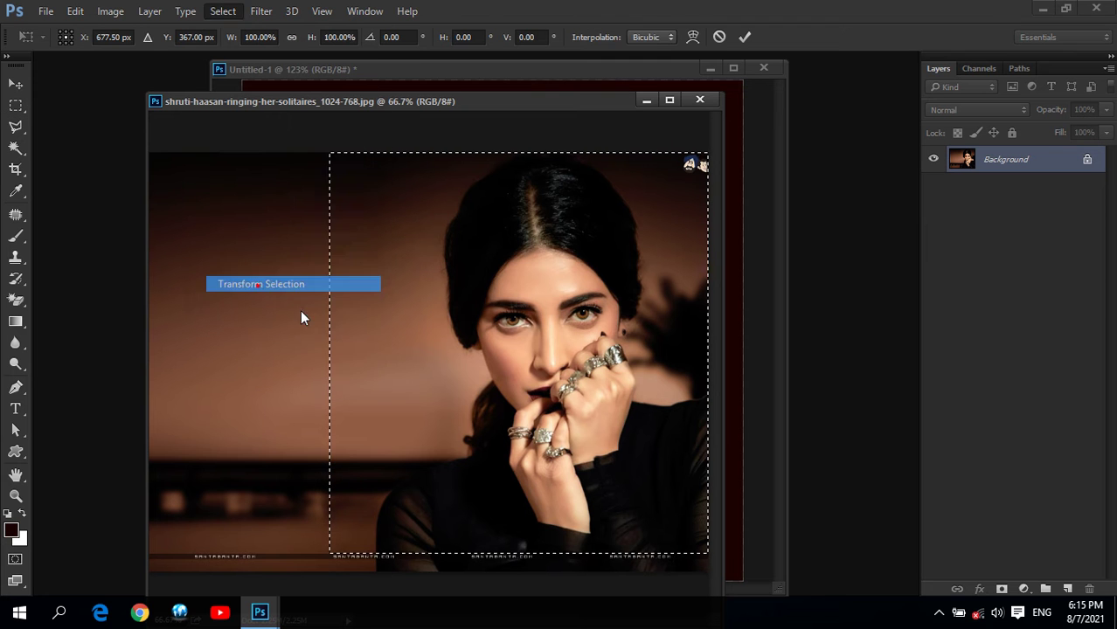
left_click_drag(330, 354, 363, 354)
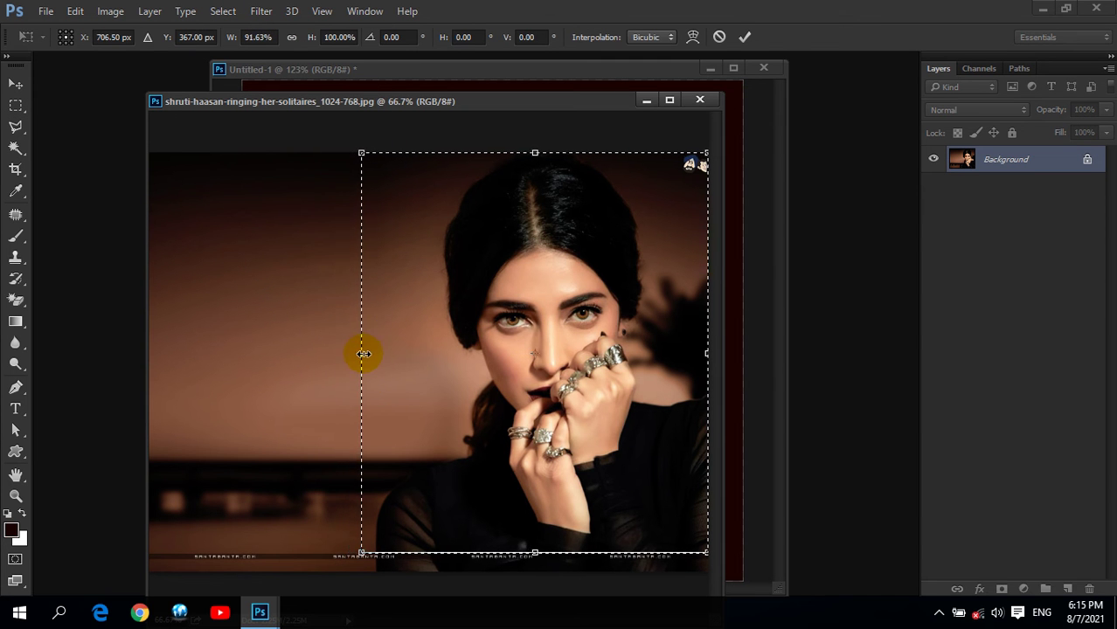
key("Return")
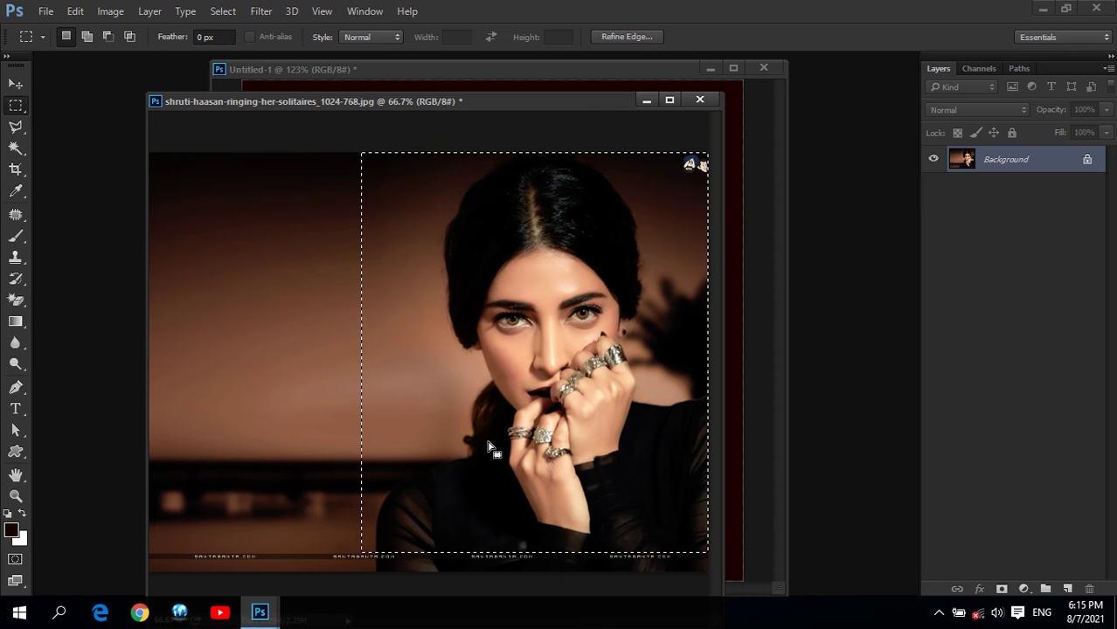
Crop the photo to the selection with Image > Crop.
left_click(110, 11)
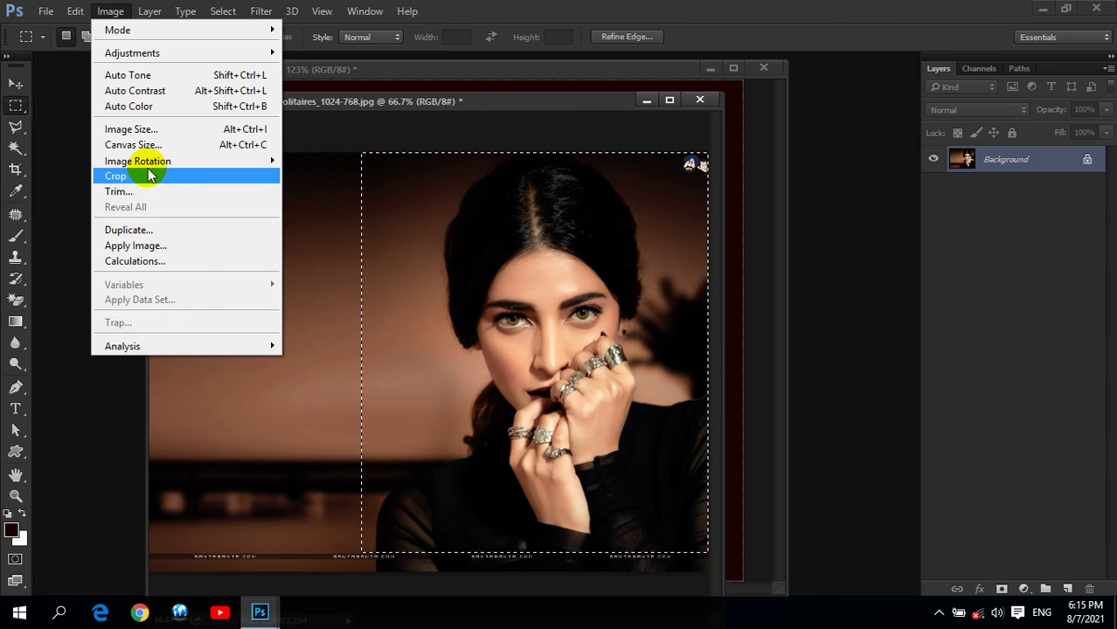
left_click(407, 11)
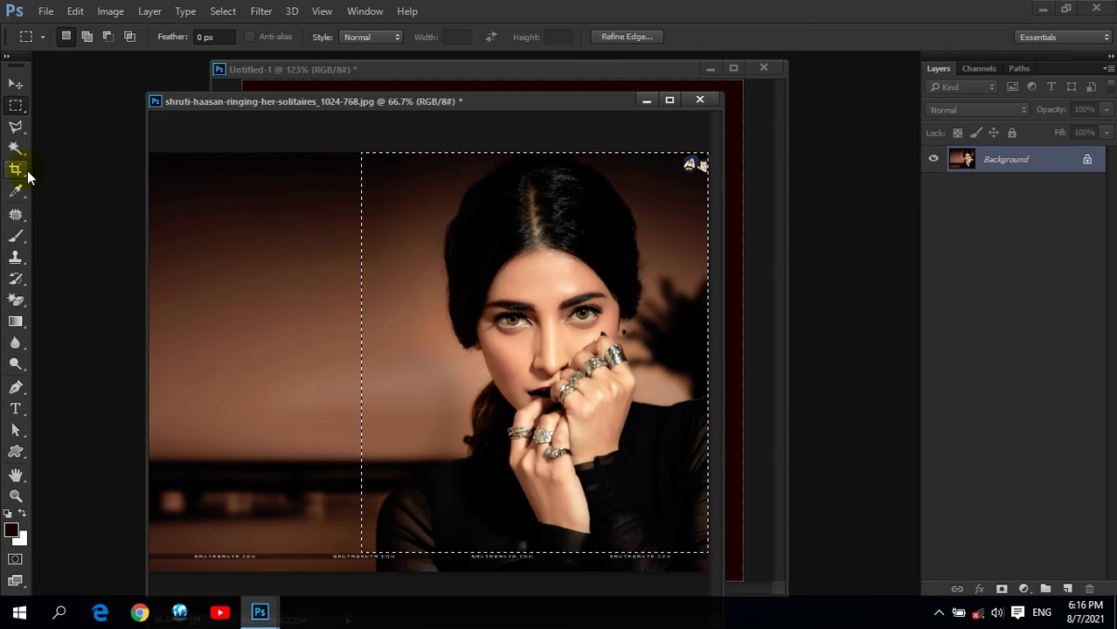
left_click(110, 11)
left_click(152, 177)
left_click(14, 85)
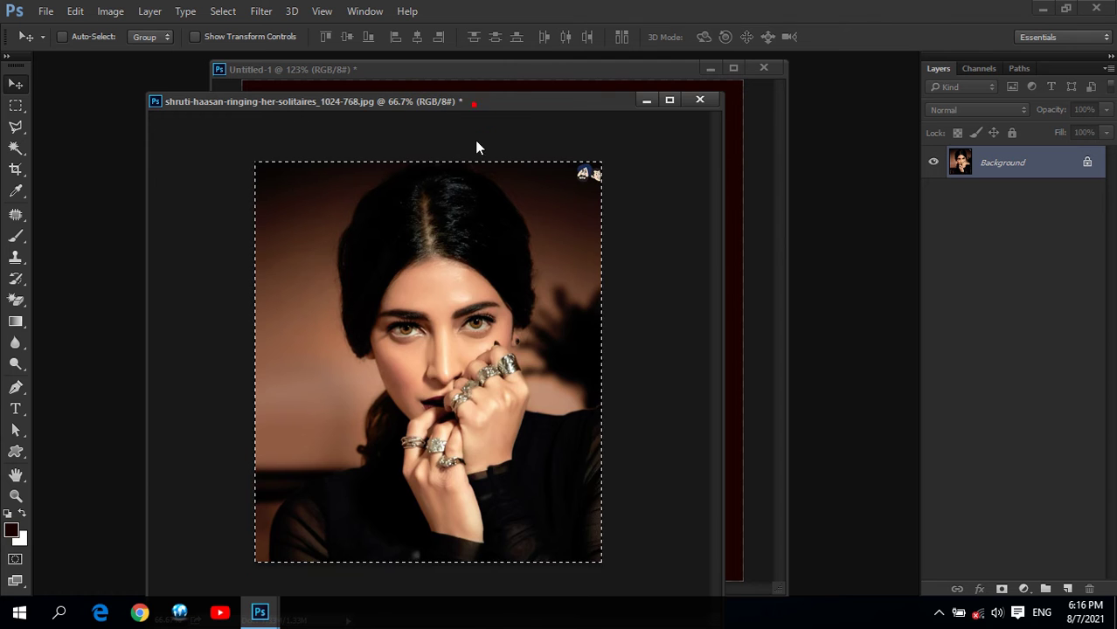
Copy the cropped photo into Untitled-1 and close the original without saving.
left_click_drag(475, 101, 463, 257)
left_click_drag(415, 384, 540, 250)
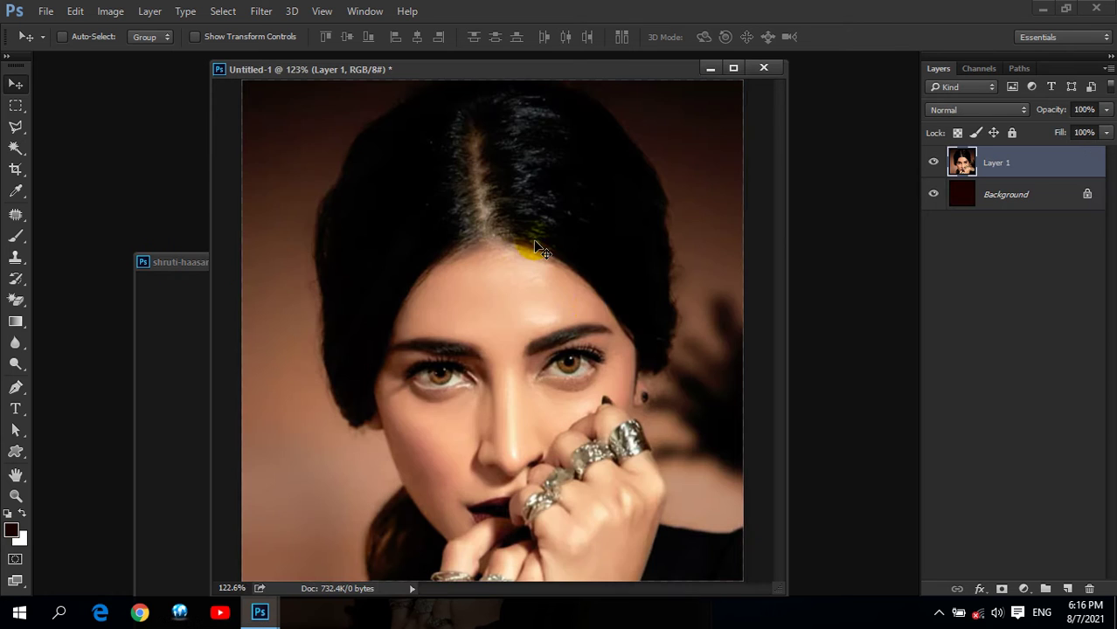
left_click_drag(463, 257, 501, 300)
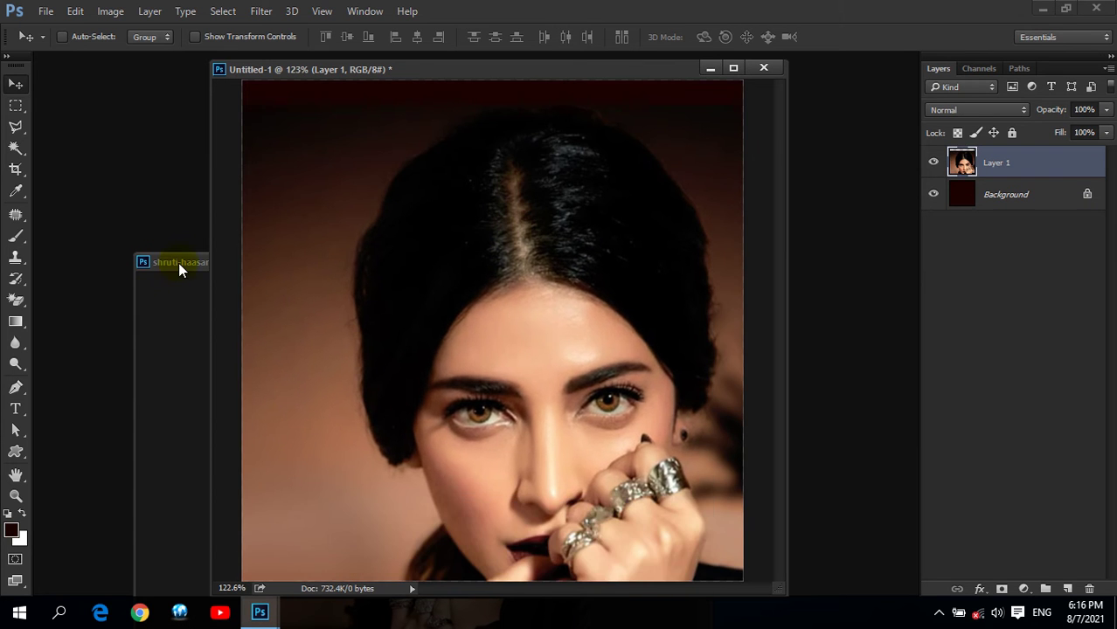
left_click(178, 263)
left_click(695, 257)
left_click(552, 245)
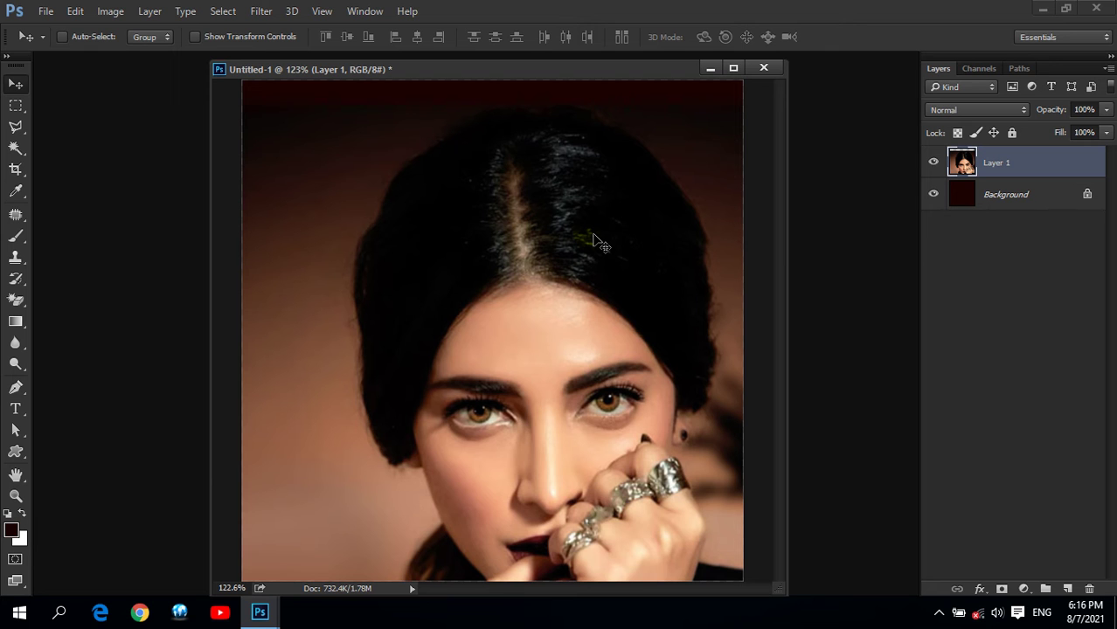
Scale the photo layer down to about 46% and centre it on the canvas.
left_click_drag(451, 217, 570, 336)
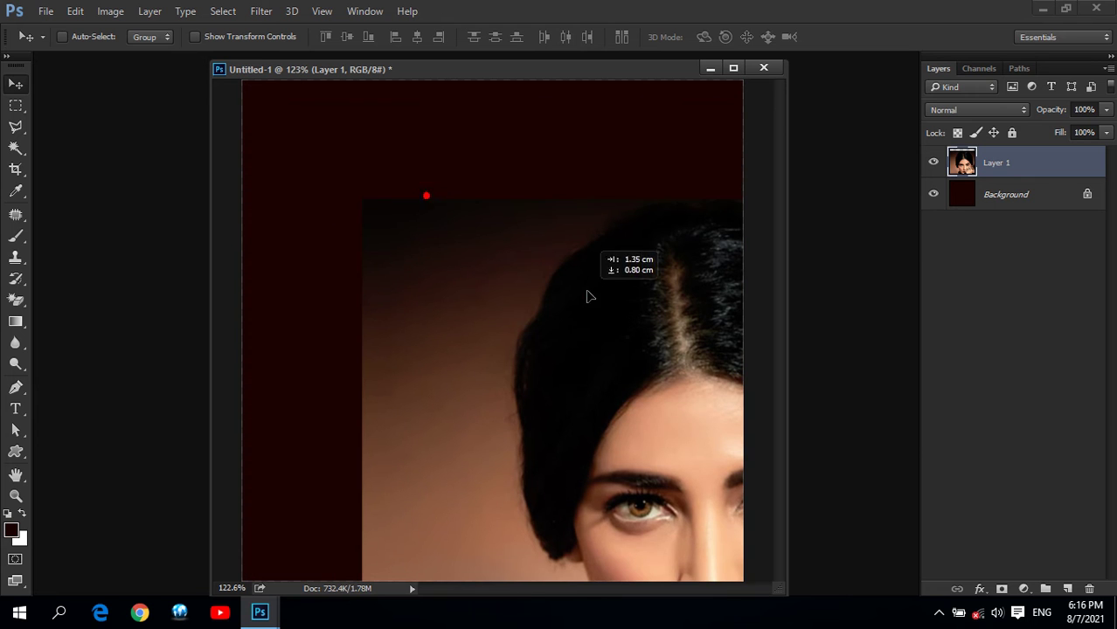
key("ctrl+t")
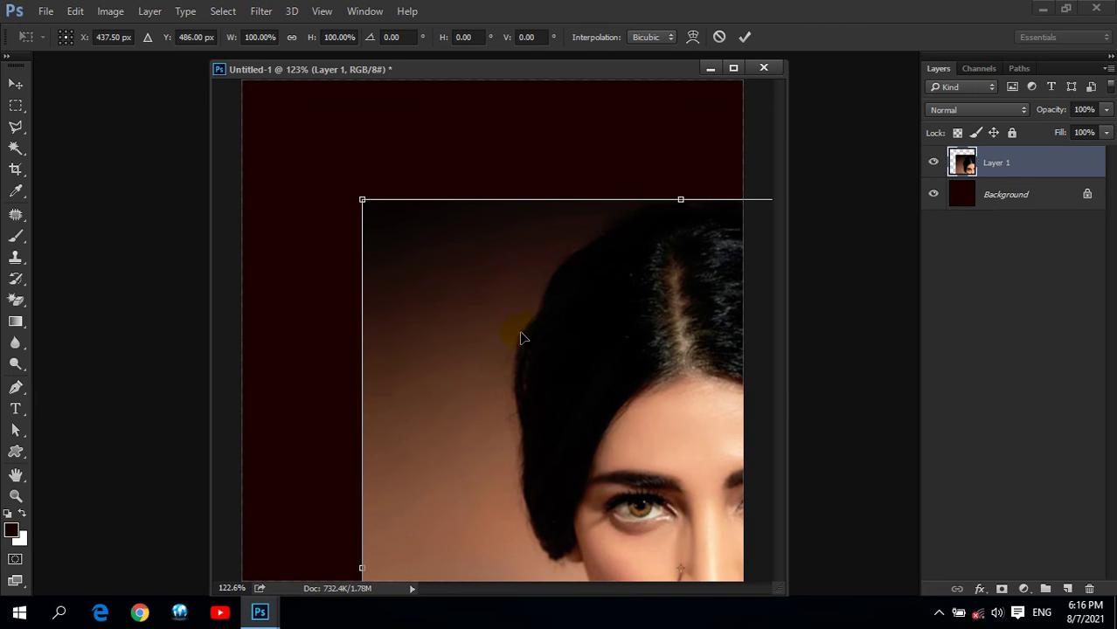
left_click_drag(378, 213, 523, 377)
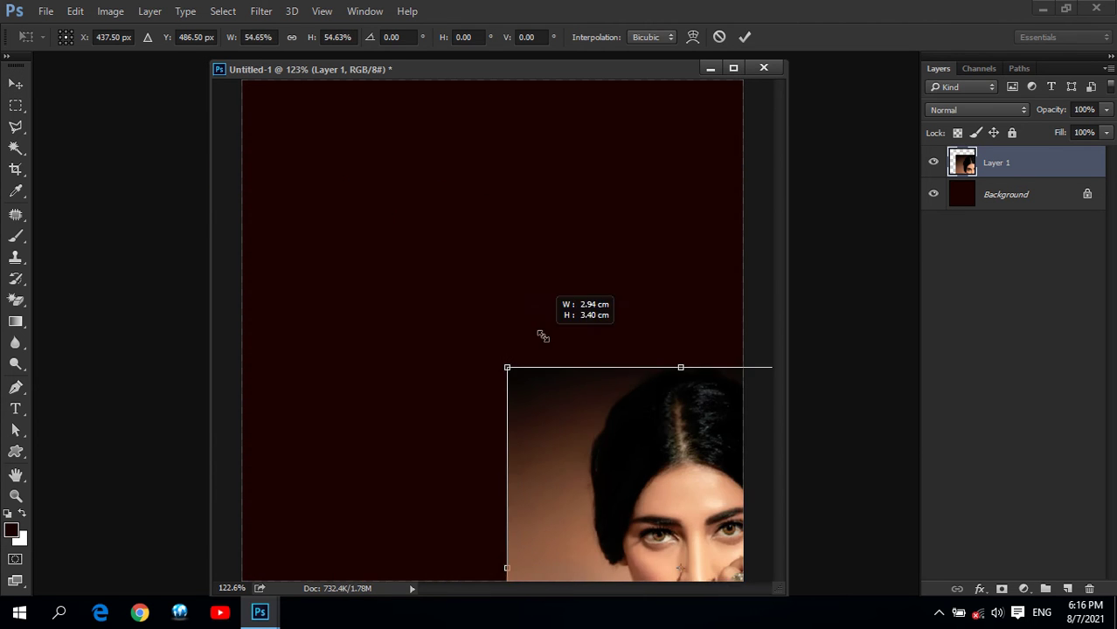
left_click_drag(605, 422, 391, 195)
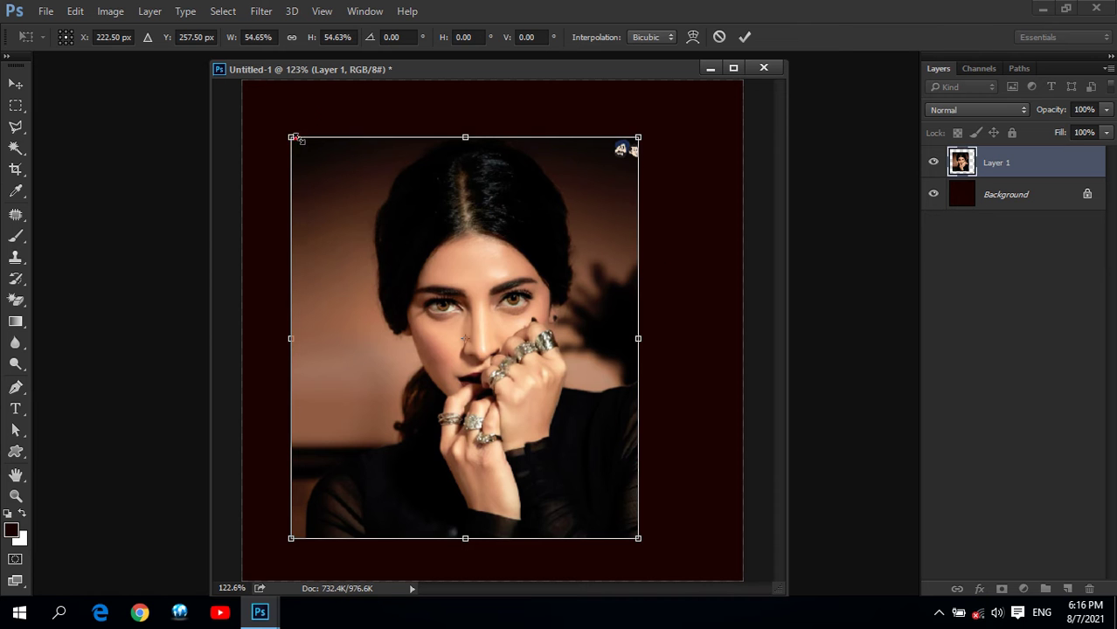
left_click_drag(294, 138, 321, 167)
mouse_move(480, 274)
left_mouse_down()
mouse_move(501, 286)
mouse_move(465, 251)
left_mouse_up()
key("Return")
Fill the Background with black #000000 and nudge the photo layer slightly right and down.
left_click(1022, 199)
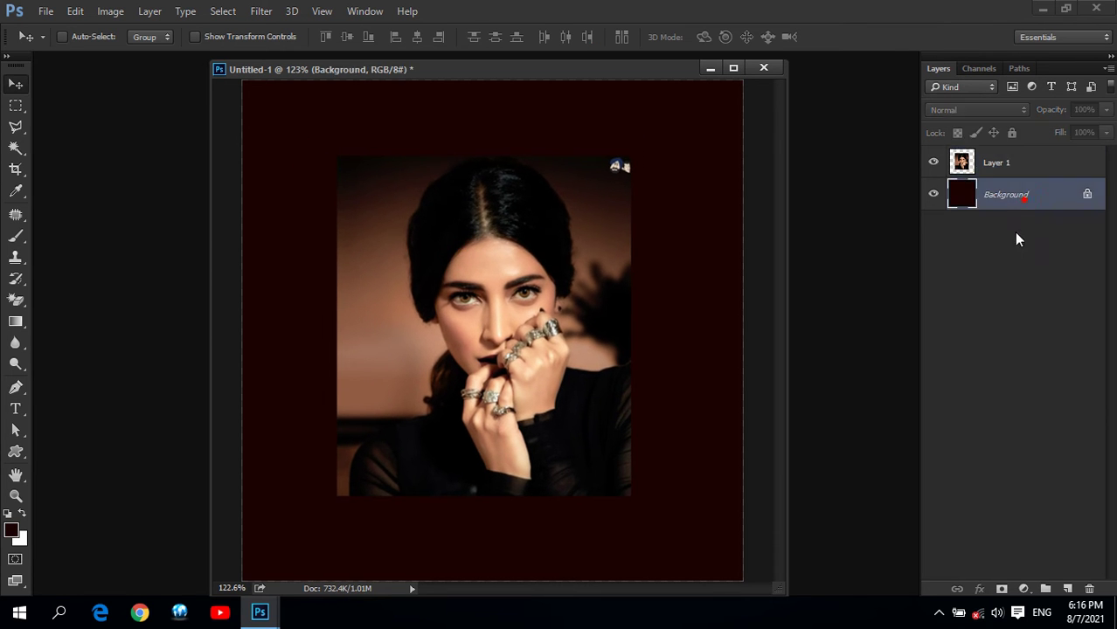
left_click(15, 533)
type("000000")
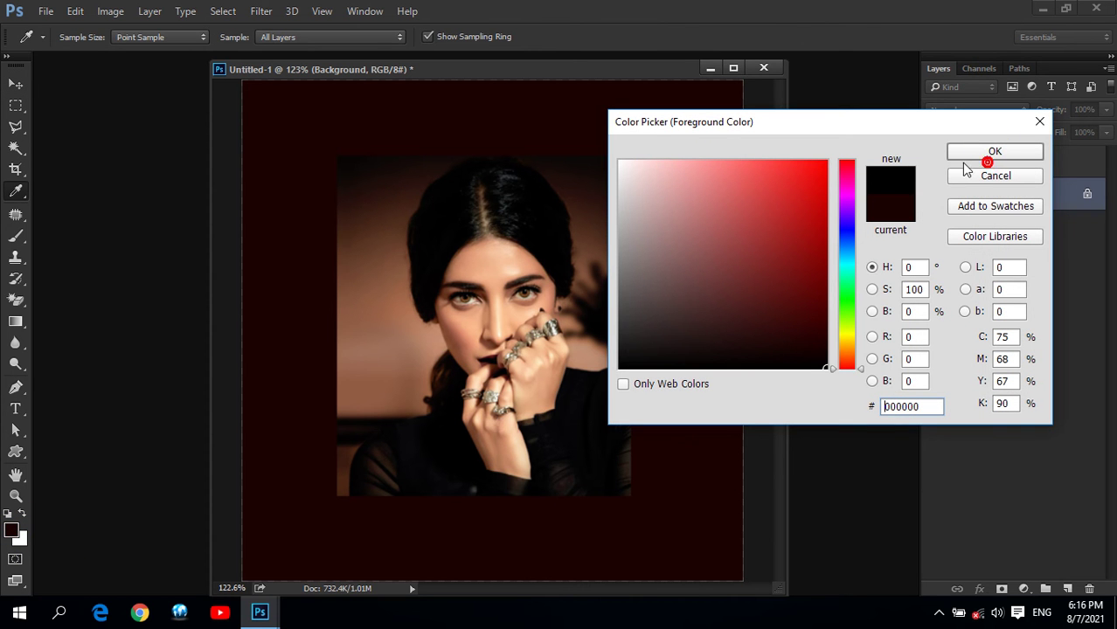
left_click(957, 155)
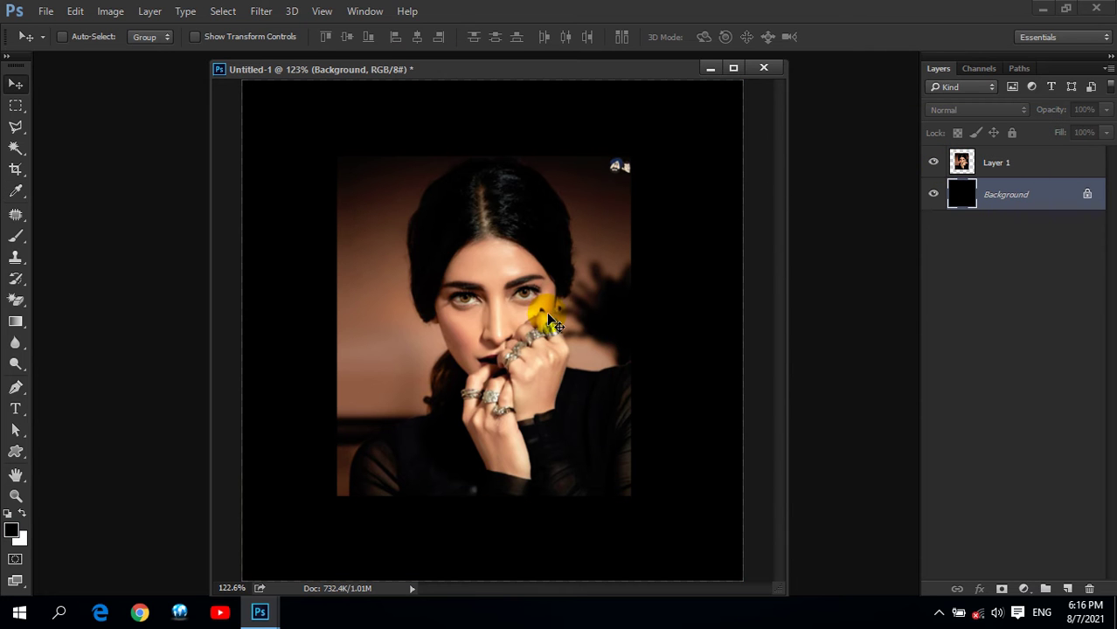
left_click(1010, 168)
left_click_drag(503, 256, 498, 261)
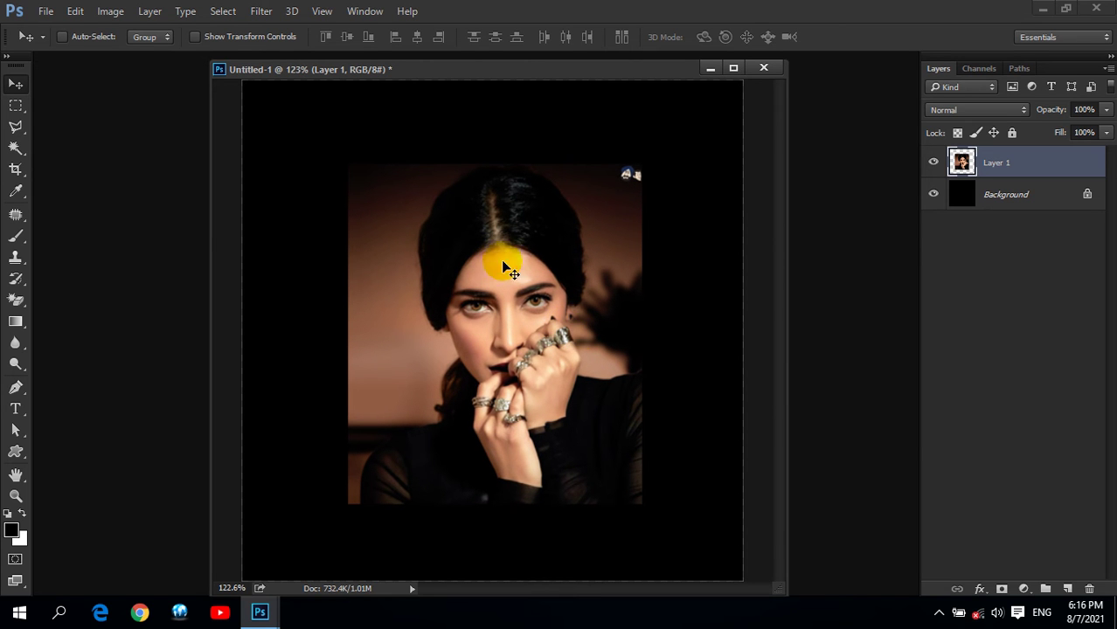
left_click_drag(545, 76, 523, 73)
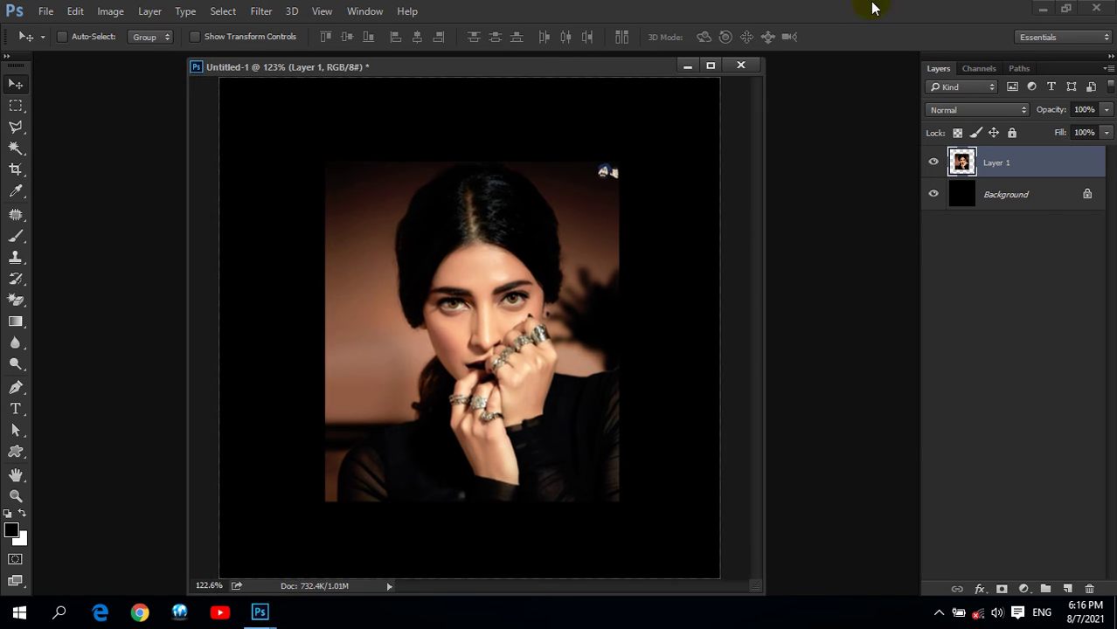
Add an Outer Glow to Layer 1 and set its colour to white.
left_click(980, 590)
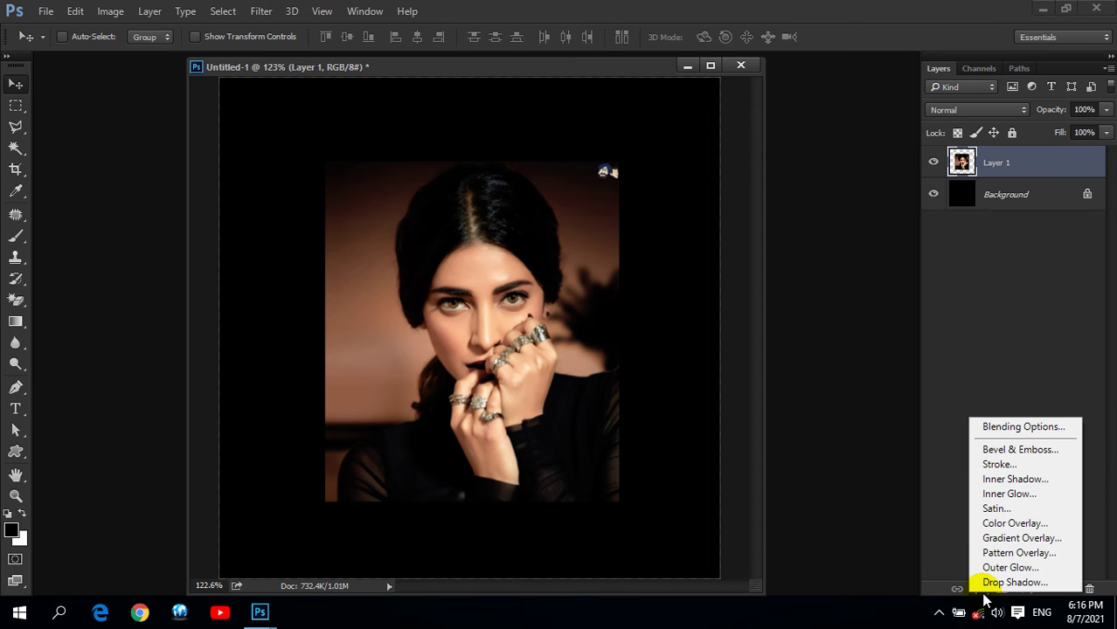
left_click(1007, 569)
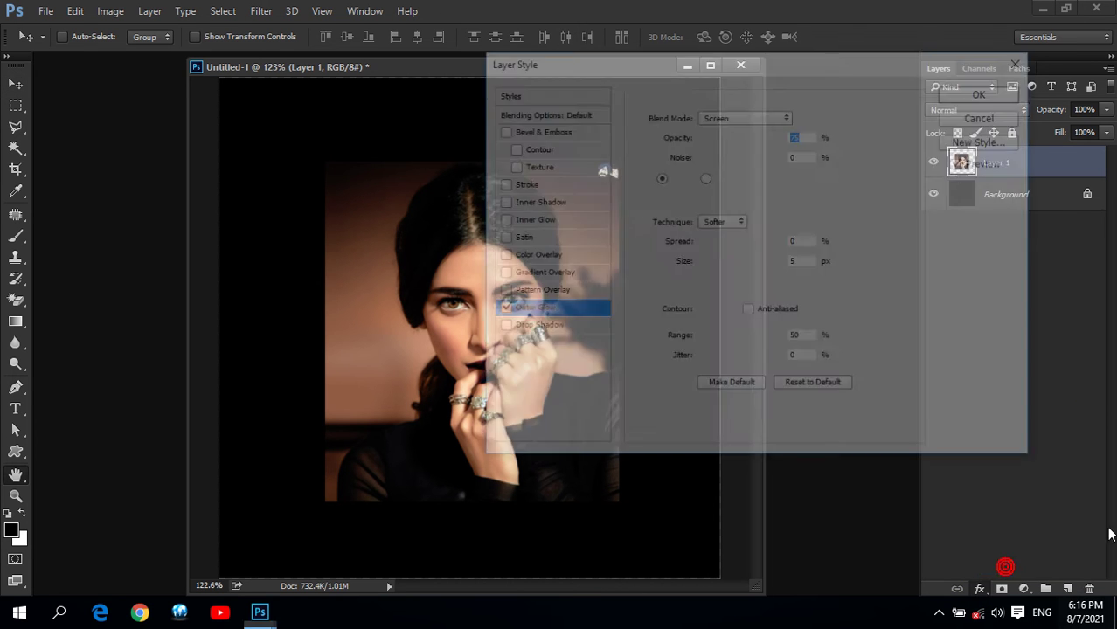
mouse_move(695, 51)
left_mouse_down()
mouse_move(917, 229)
mouse_move(792, 35)
left_mouse_up()
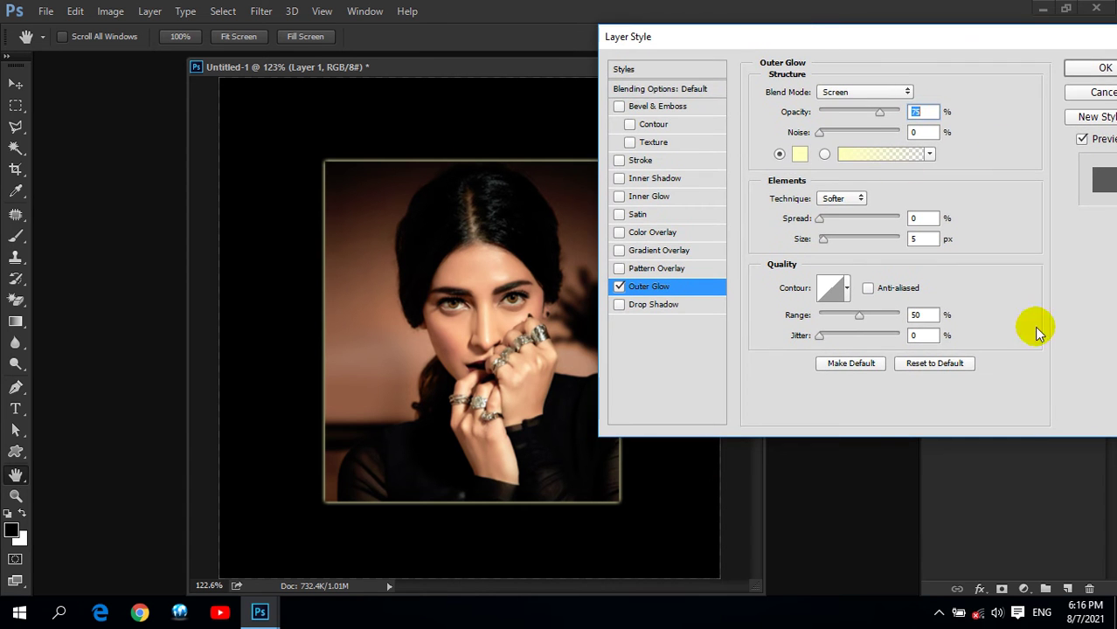
left_click(800, 154)
left_click(840, 297)
left_click(826, 162)
left_click(846, 254)
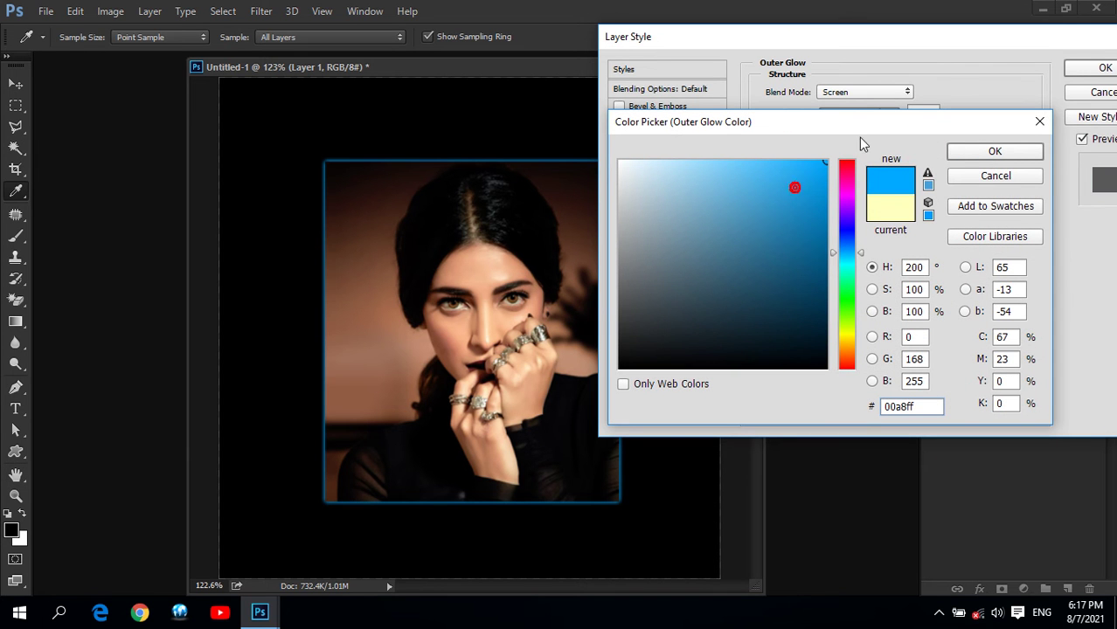
left_click(846, 262)
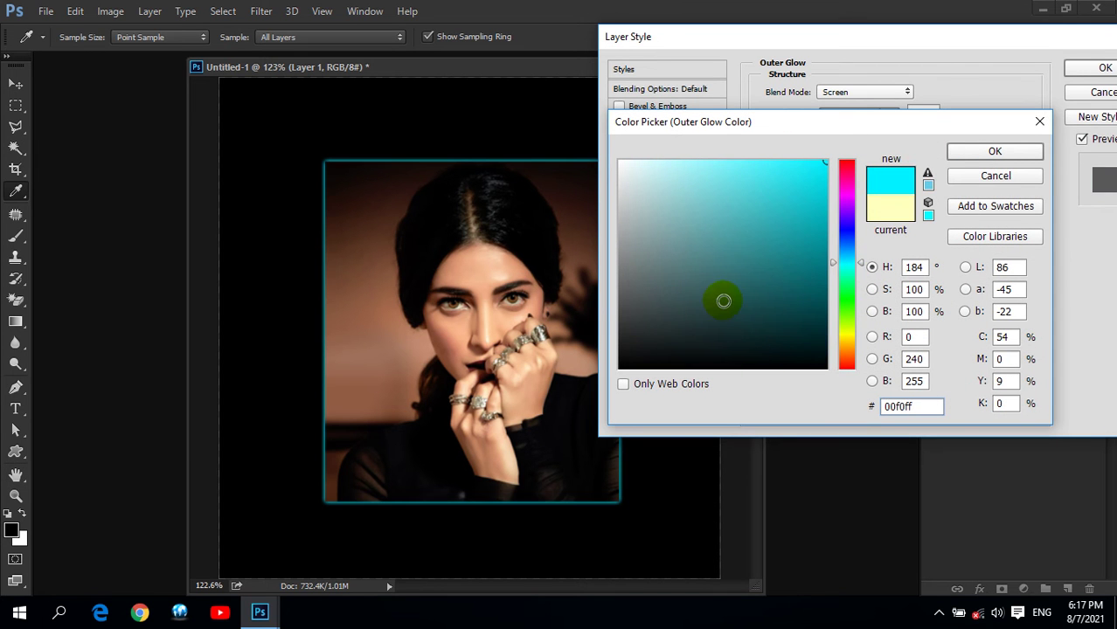
left_click_drag(693, 275, 568, 143)
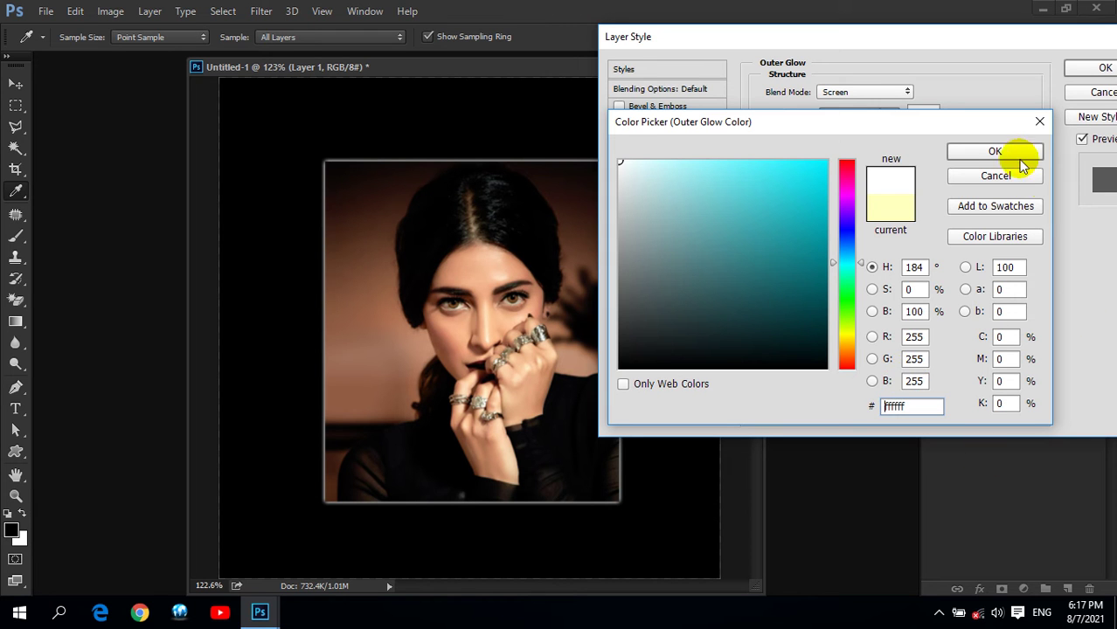
left_click(995, 151)
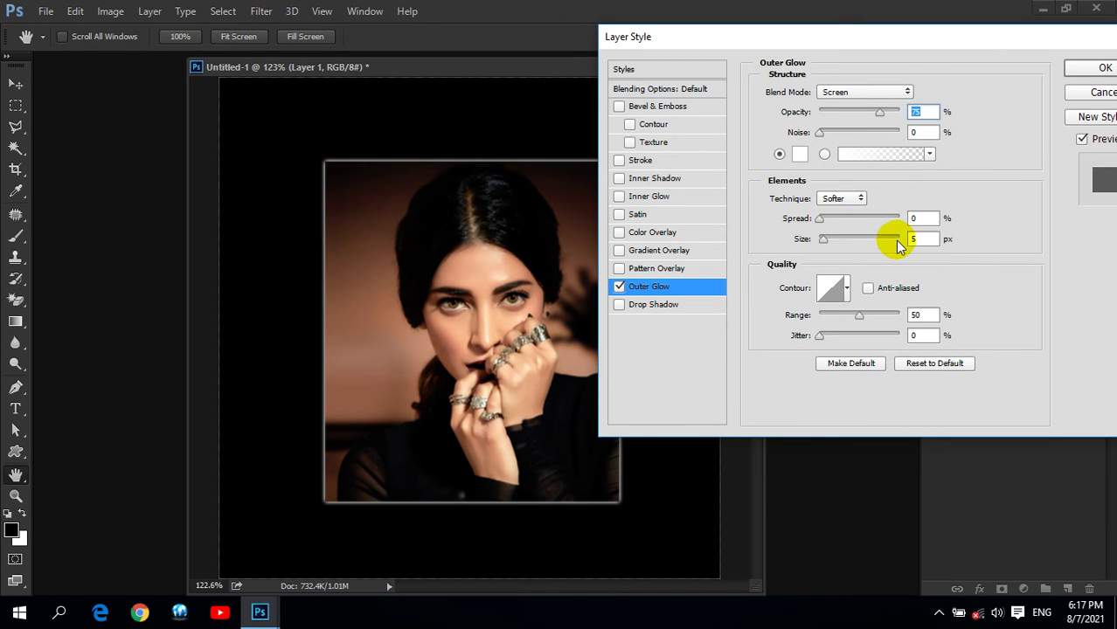
Set the outer glow size to 10 px.
left_click(920, 238)
type("10")
mouse_move(827, 239)
left_mouse_down()
mouse_move(869, 246)
mouse_move(822, 240)
left_mouse_up()
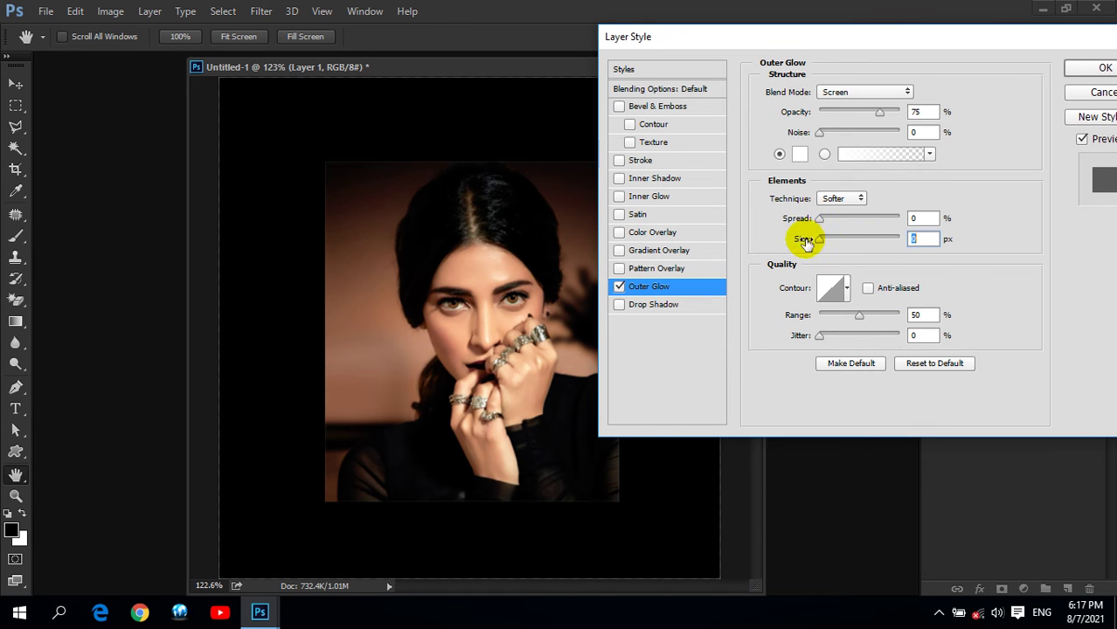
left_click(922, 238)
type("5")
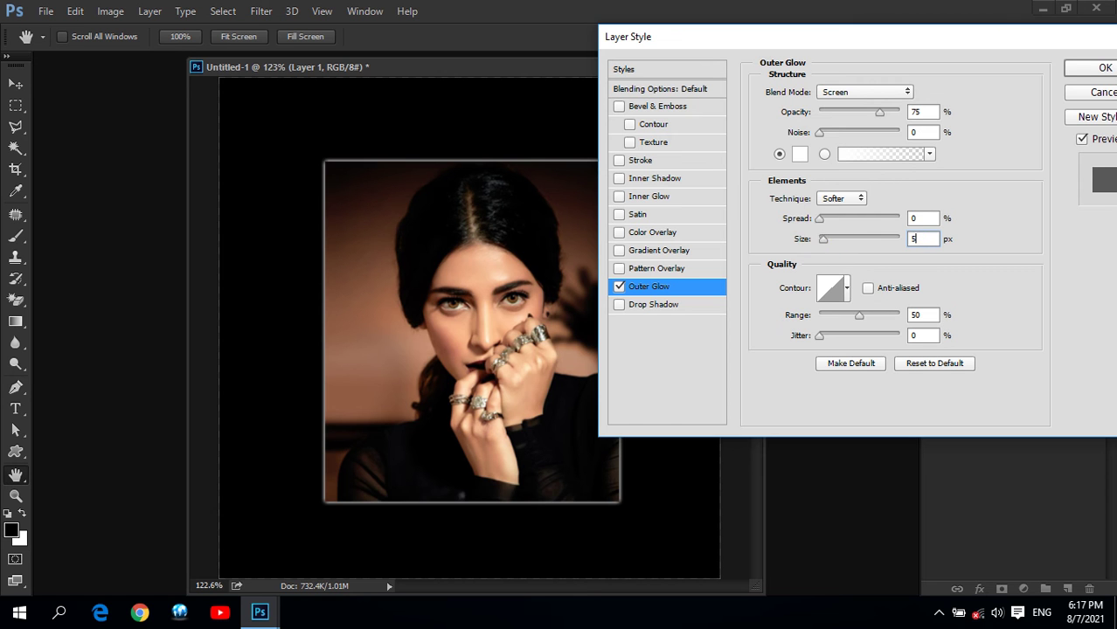
double_click(934, 238)
type("7")
double_click(918, 238)
type("10")
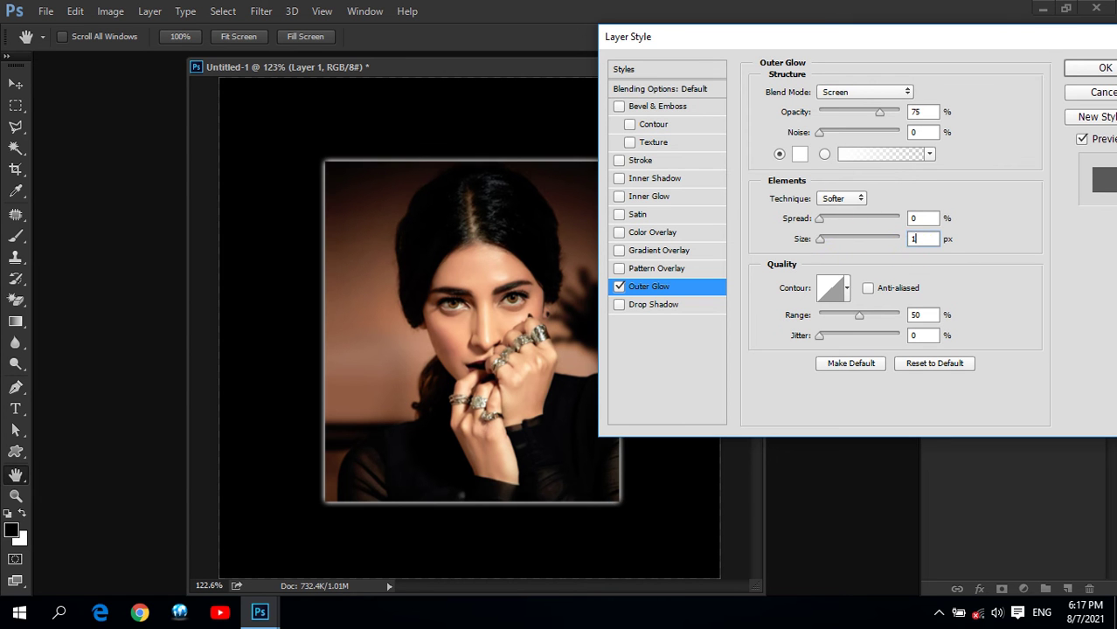
Choose the Linear glow contour, adjust the Range, and apply the glow.
left_click(845, 290)
left_click(826, 327)
left_click(800, 332)
left_click(772, 327)
left_click(749, 327)
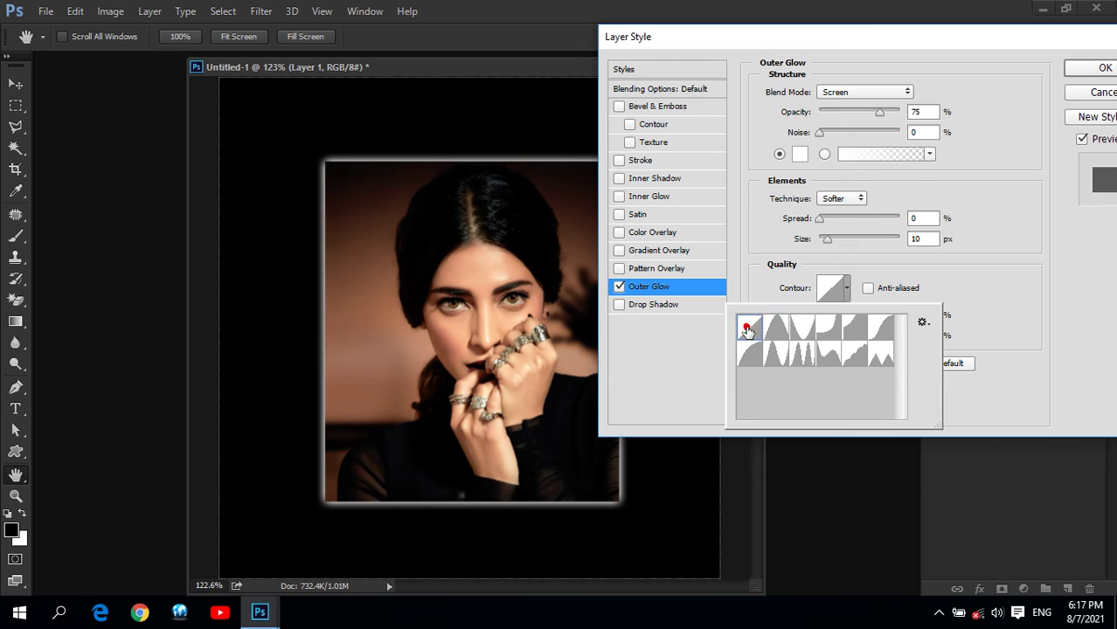
left_click(966, 303)
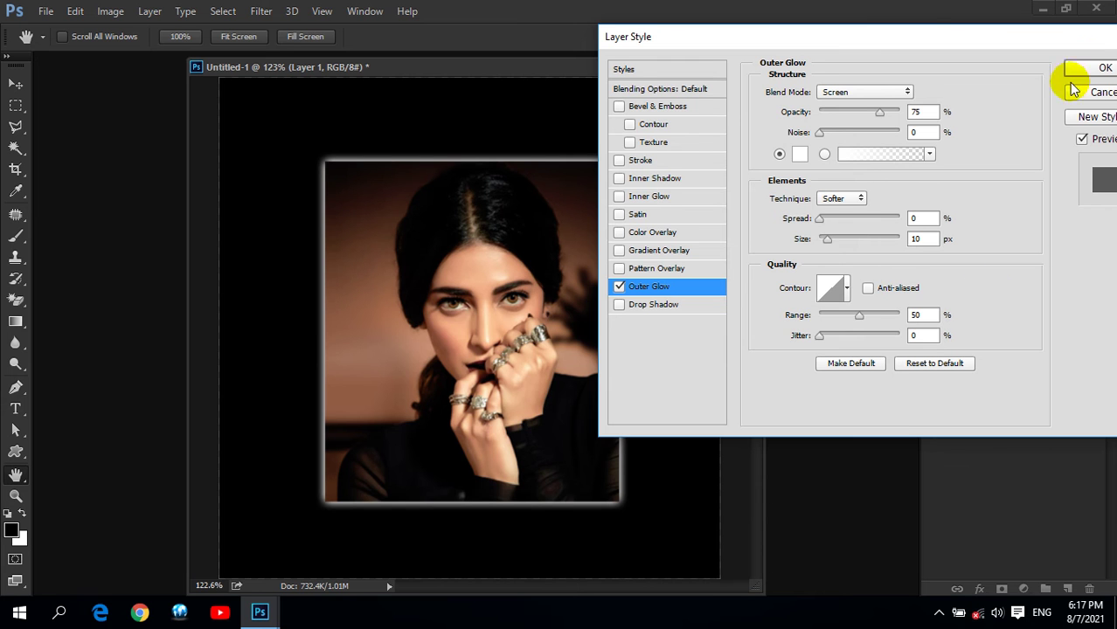
mouse_move(859, 315)
left_mouse_down()
mouse_move(793, 322)
mouse_move(885, 319)
mouse_move(809, 319)
left_mouse_up()
left_click_drag(839, 318, 845, 315)
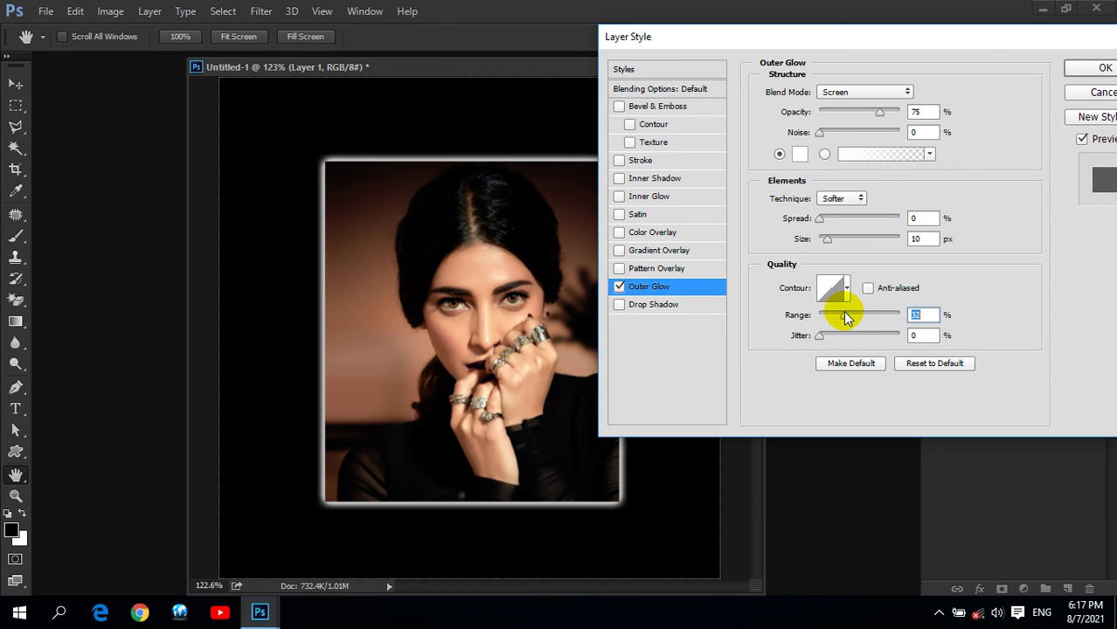
left_click(1099, 70)
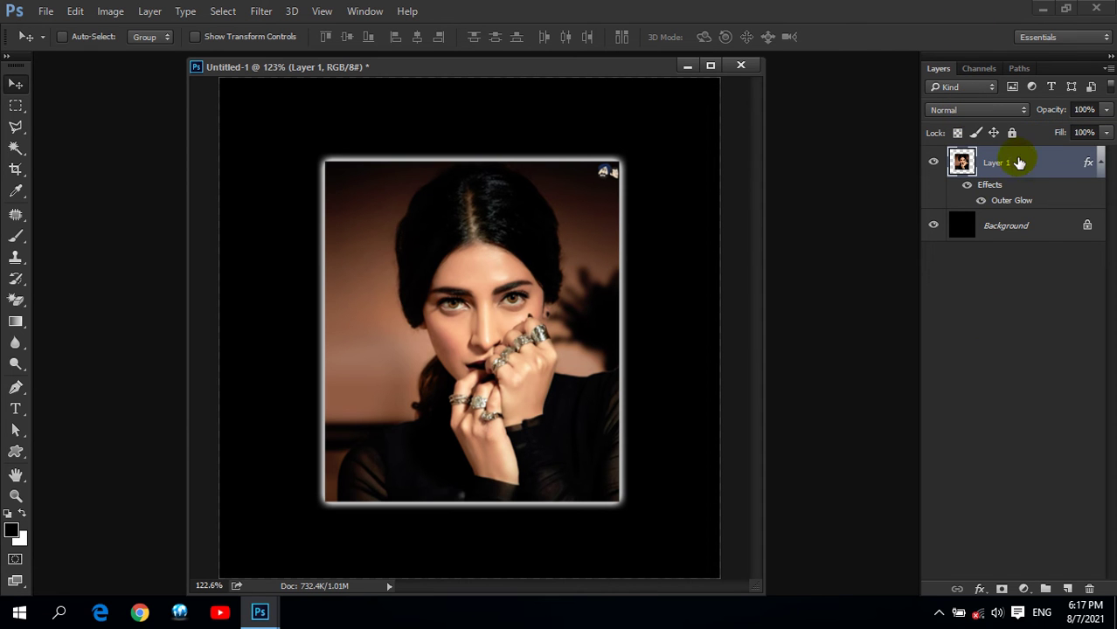
Duplicate the glowing photo layer, keeping the top copy upright after undoing a trial tilt.
left_click_drag(1016, 165, 1068, 589)
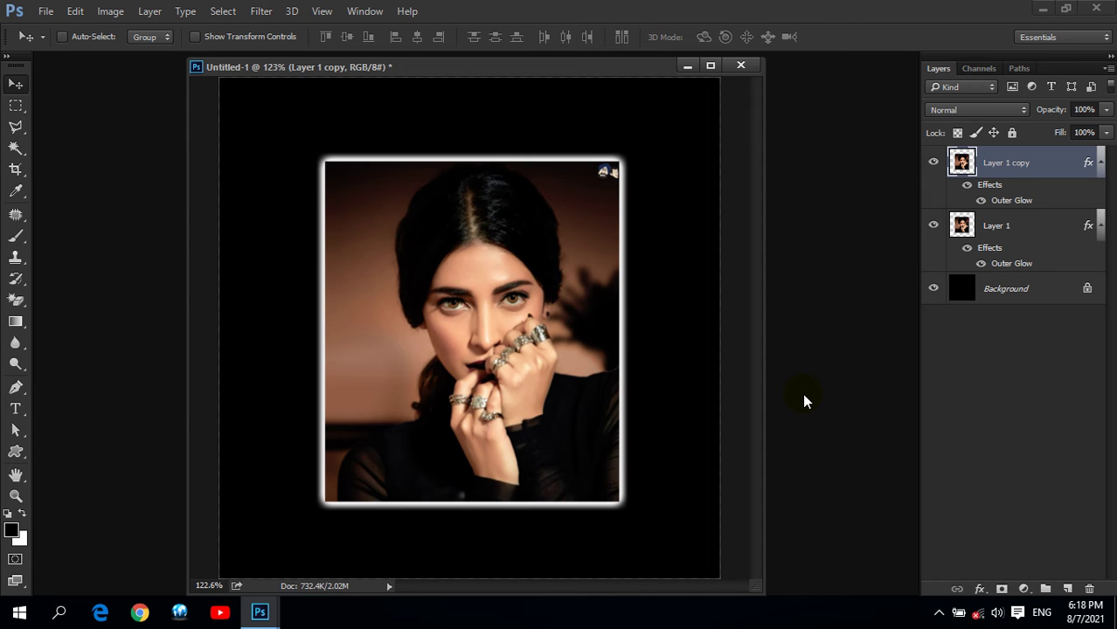
key("ctrl+t")
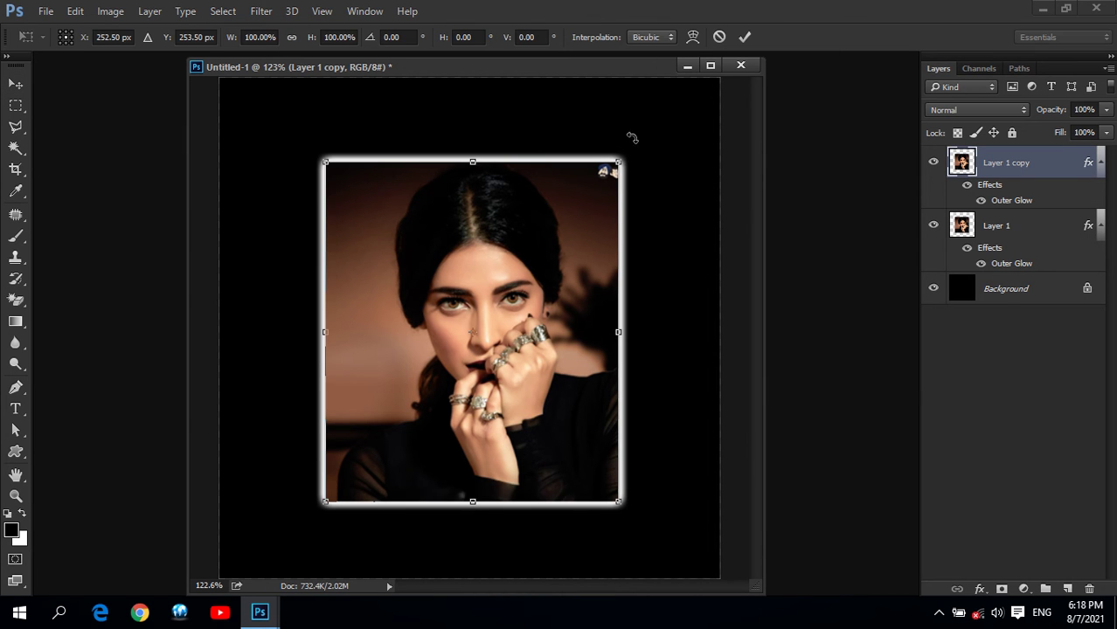
left_click_drag(641, 155, 653, 168)
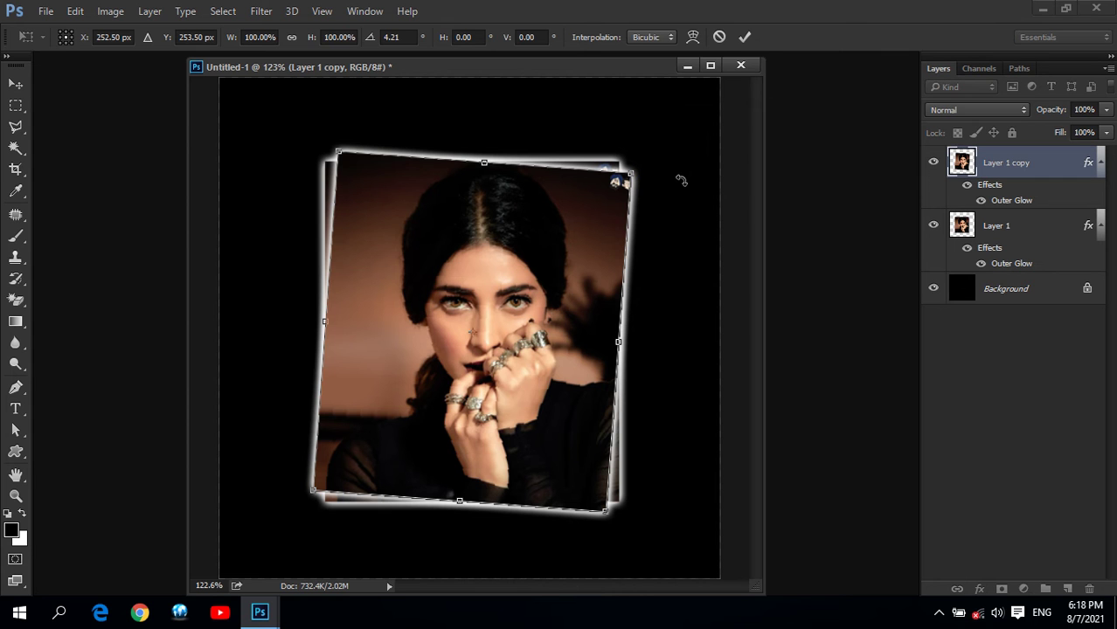
key("Return")
key("ctrl+z")
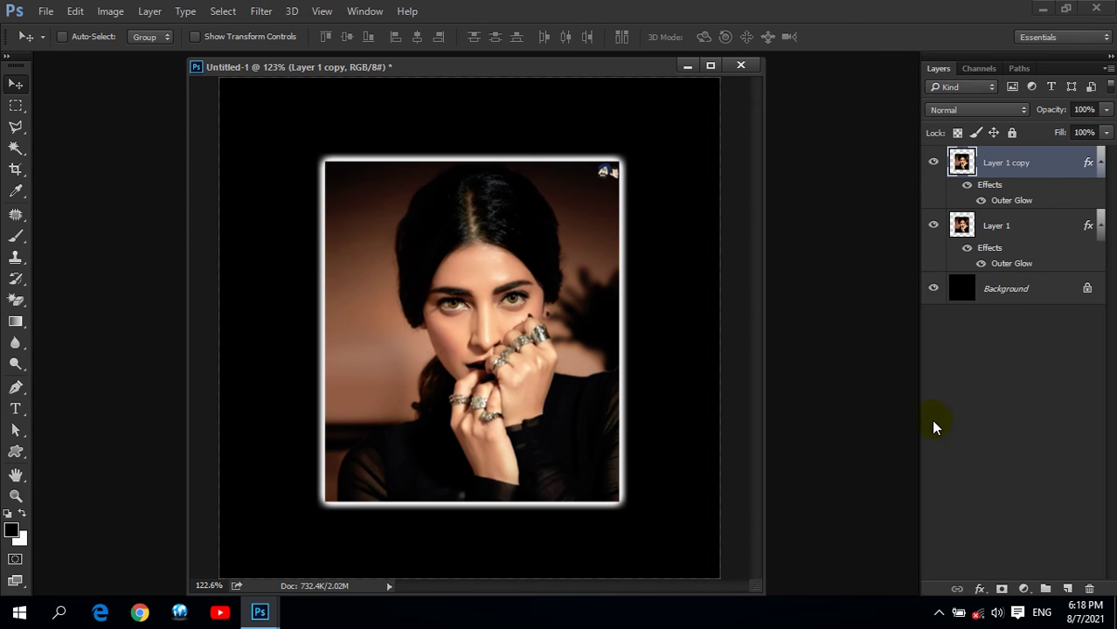
Rotate Layer 1 about 2.7° clockwise and duplicate it as Layer 1 copy 2.
left_click(1028, 232)
left_click(1013, 229)
key("ctrl+t")
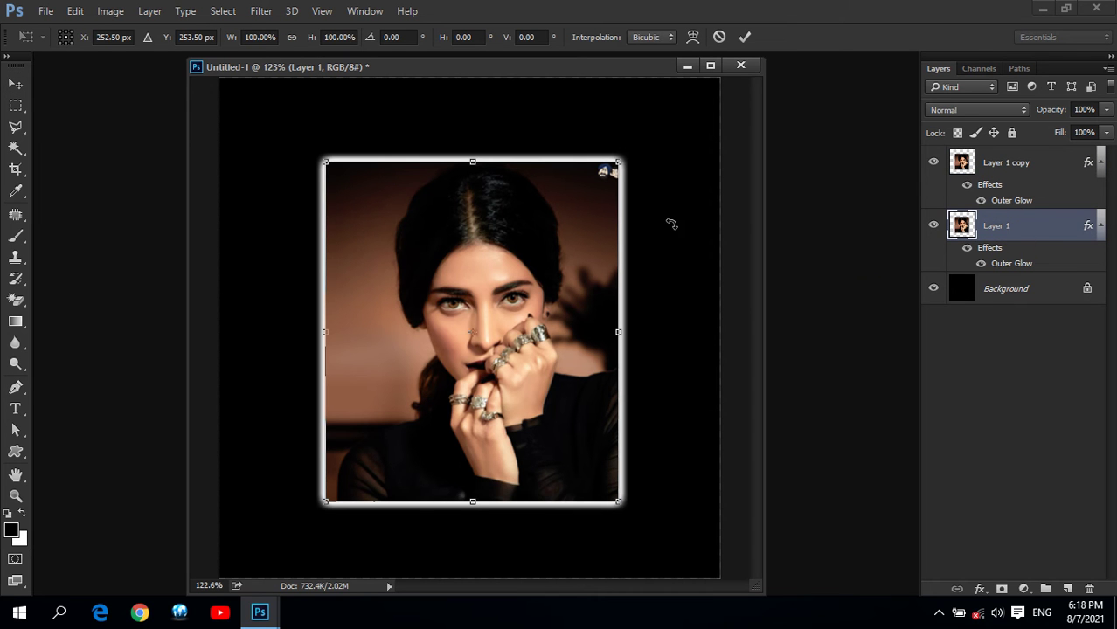
left_click(618, 162)
left_click(615, 166)
left_click_drag(625, 146, 641, 149)
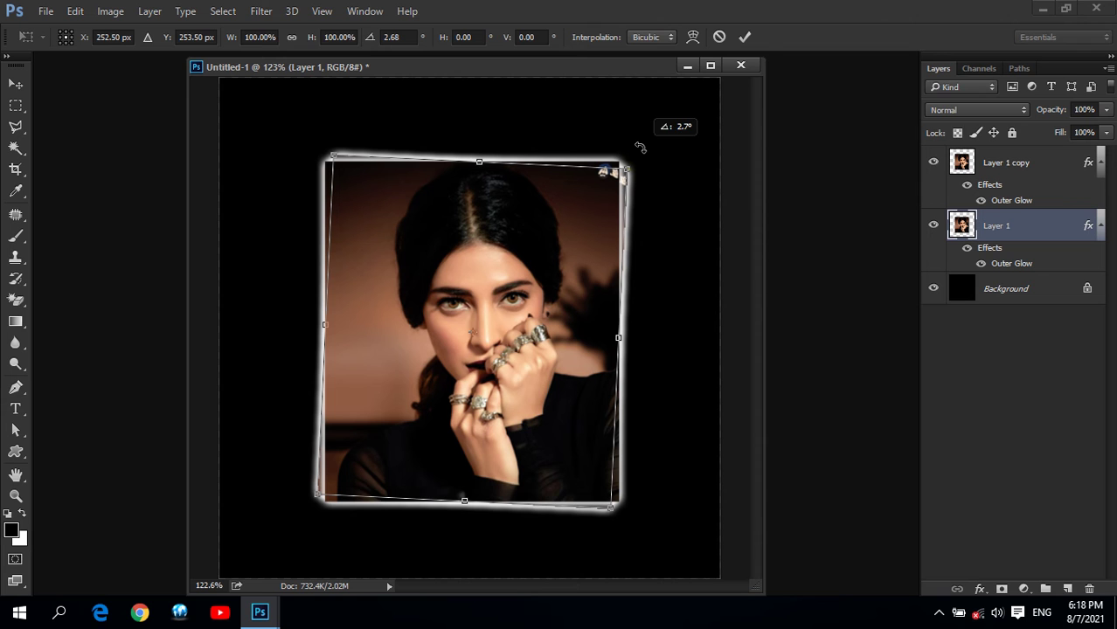
key("Return")
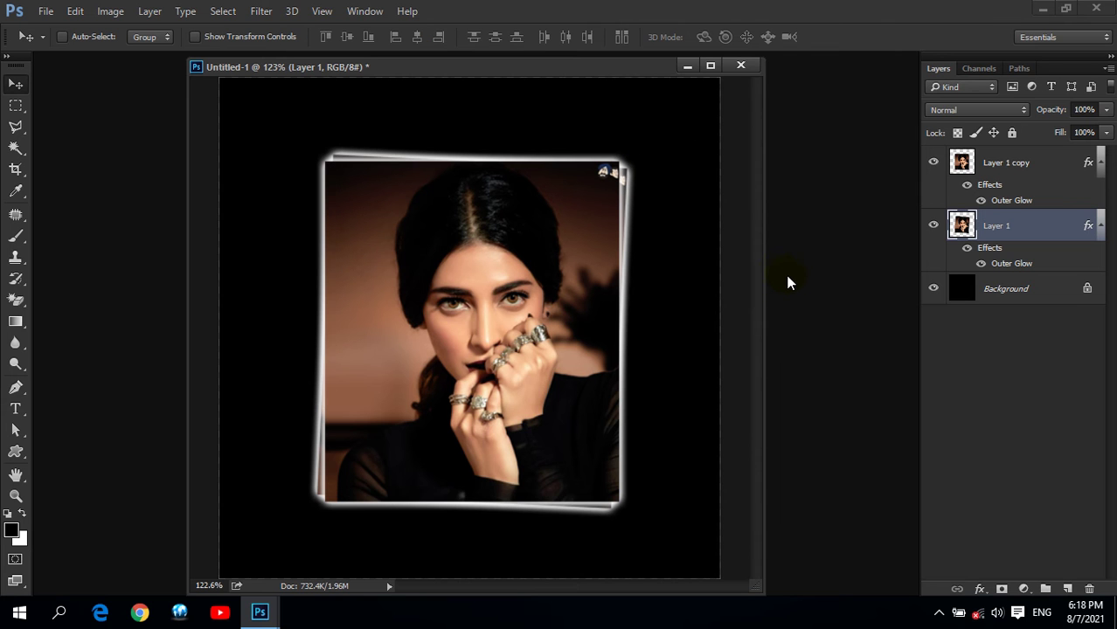
left_click_drag(1007, 224, 1067, 589)
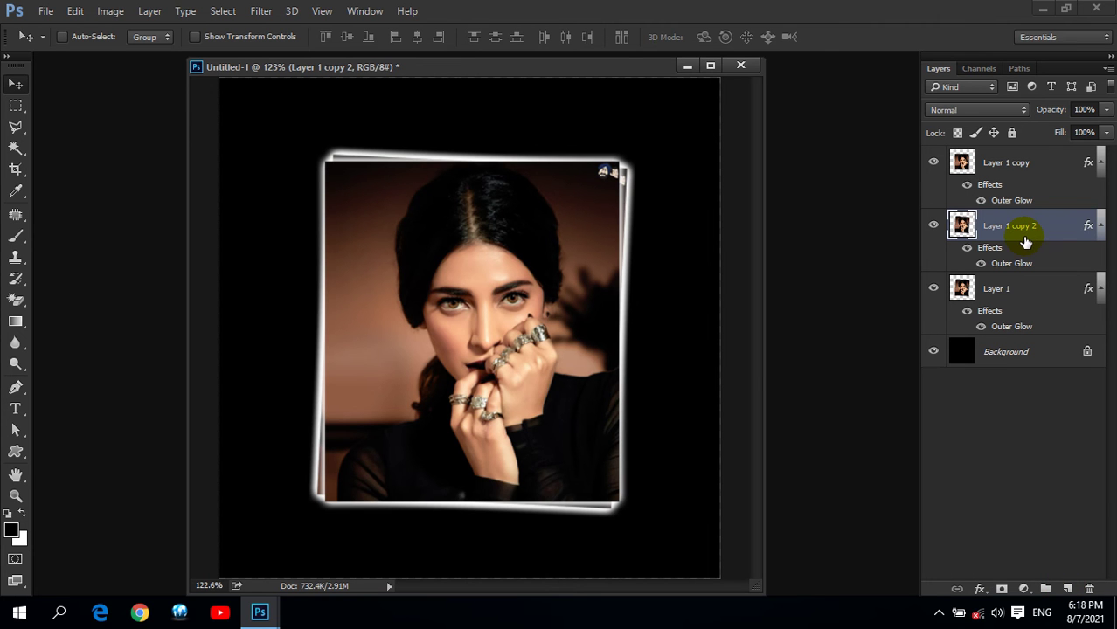
Rotate Layer 1 copy 2 about 3.1° and move it below Layer 1.
key("ctrl+t")
left_click_drag(658, 144, 669, 155)
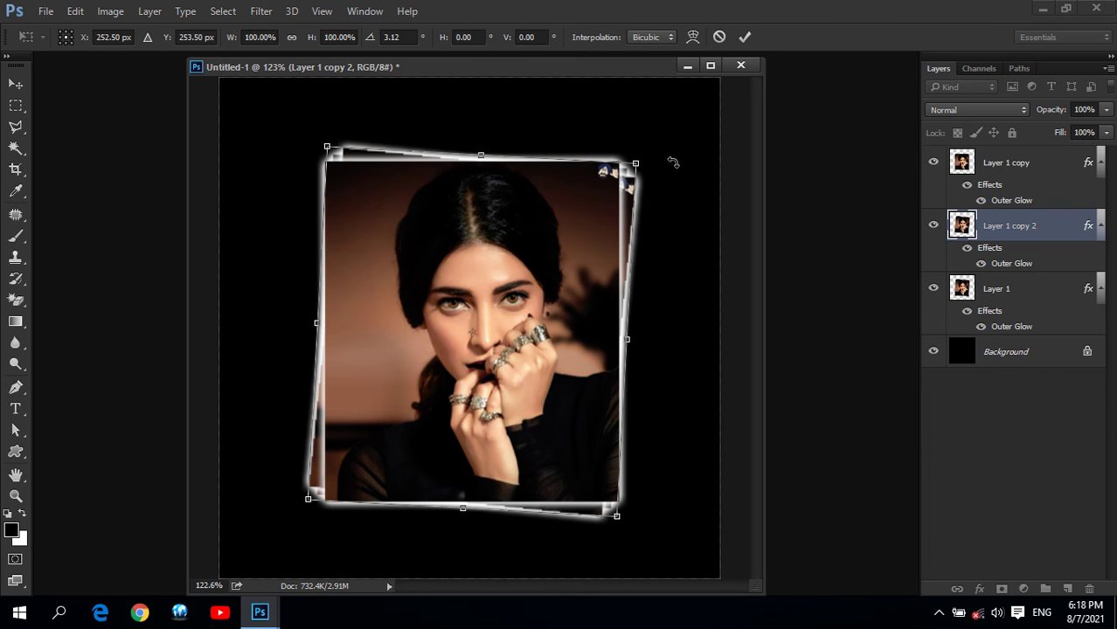
key("Return")
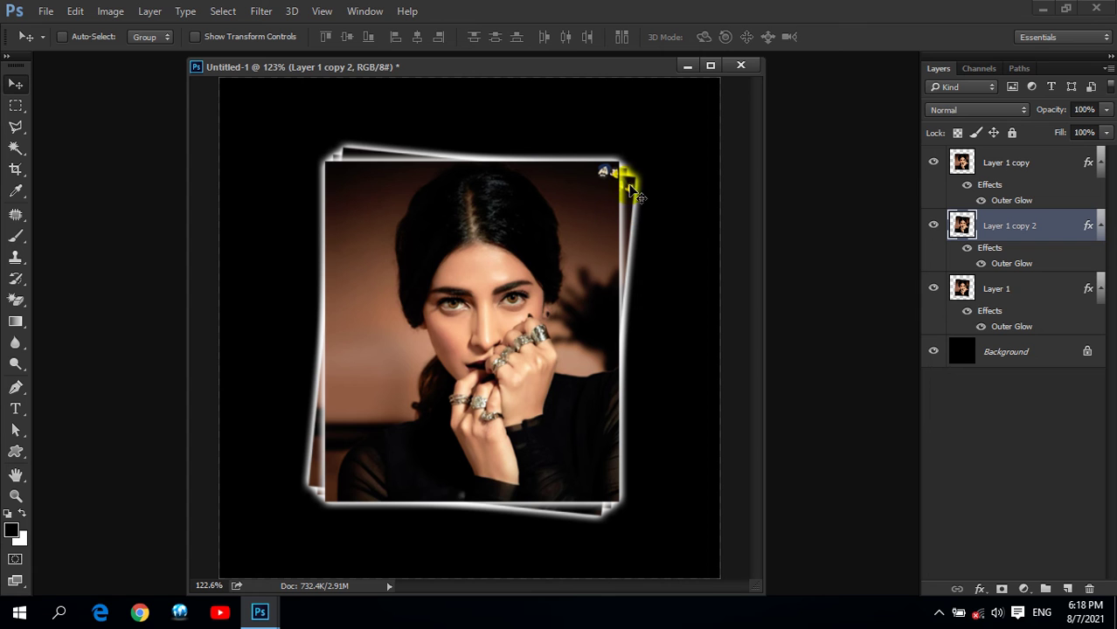
left_click(63, 36)
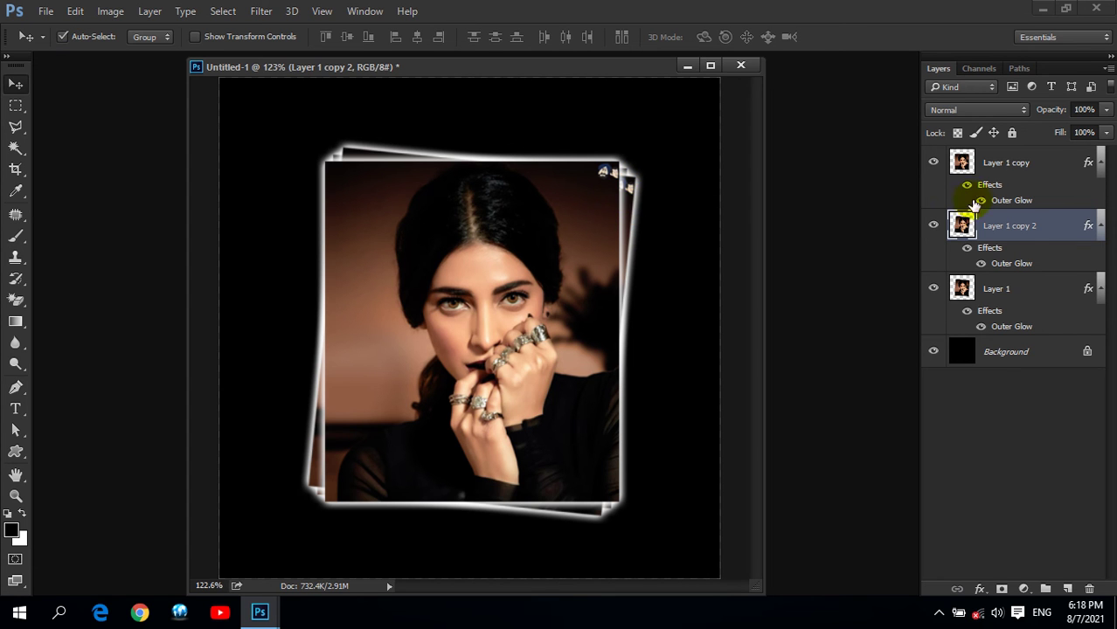
left_click(990, 166)
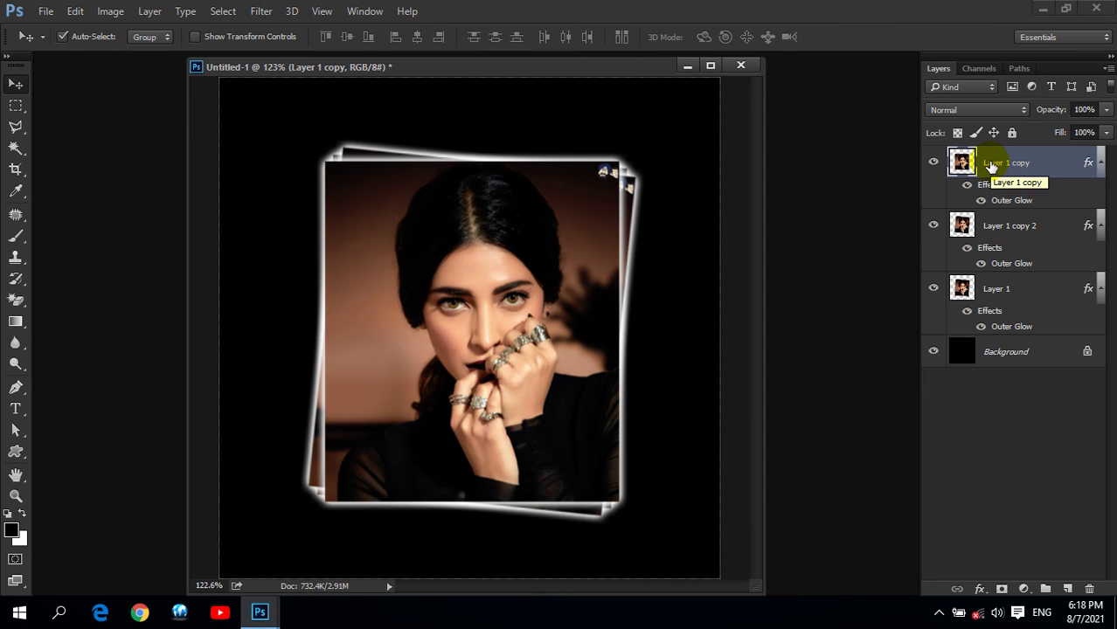
left_click(1001, 230)
left_click(933, 228)
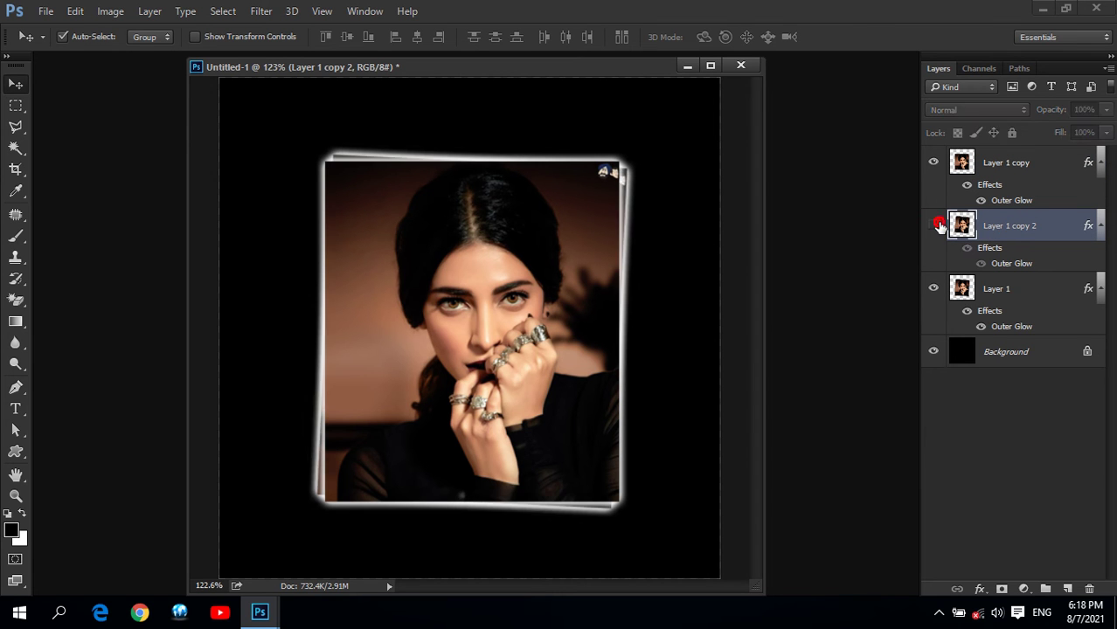
left_click(933, 227)
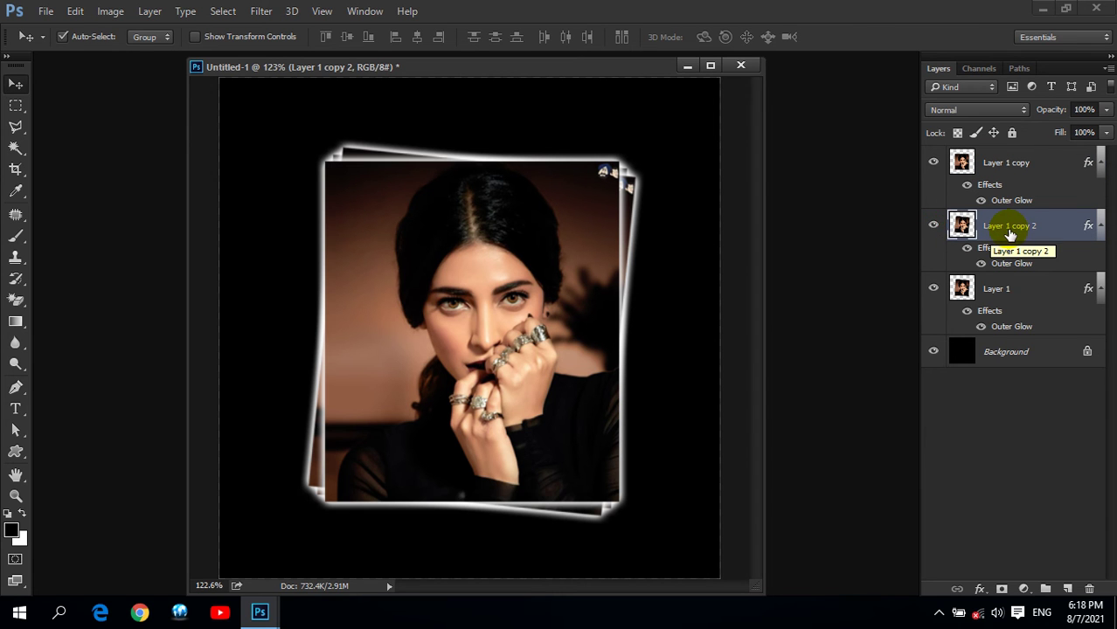
left_click_drag(1008, 234, 1000, 321)
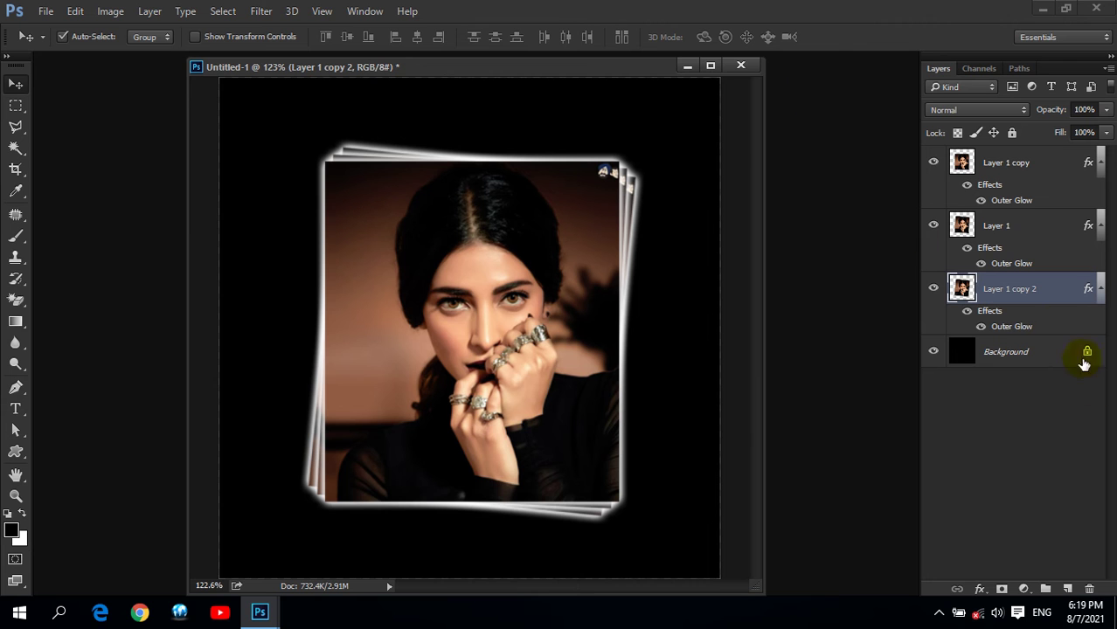
Duplicate Layer 1 copy 2 twice, rotating it about another 3° between copies.
left_click(1033, 290)
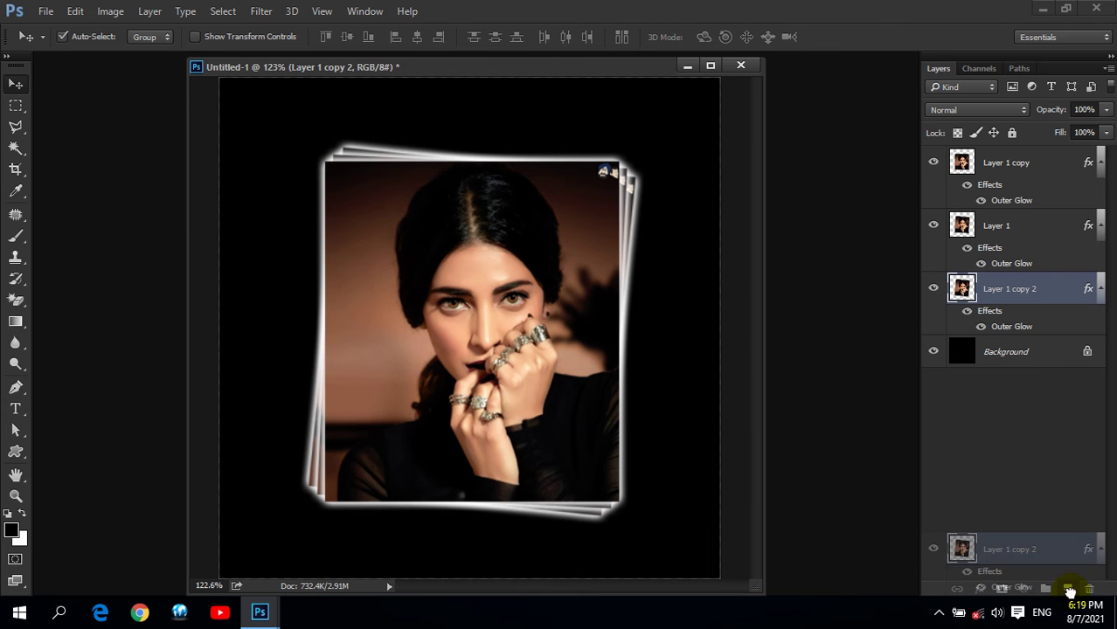
left_click_drag(1034, 290, 1068, 588)
left_click(1021, 355)
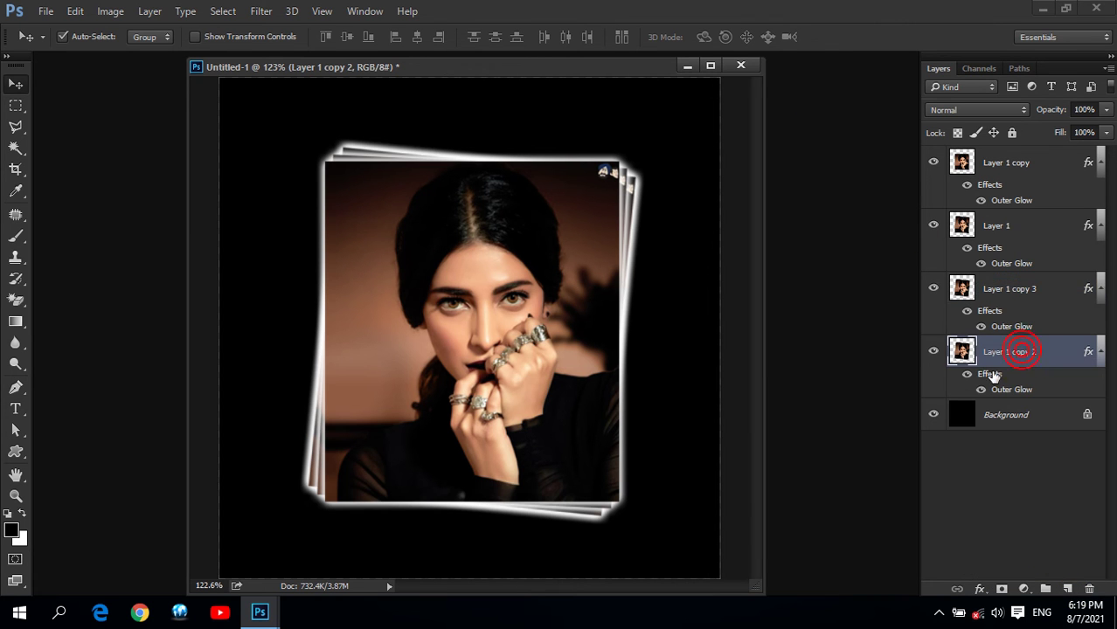
key("ctrl+t")
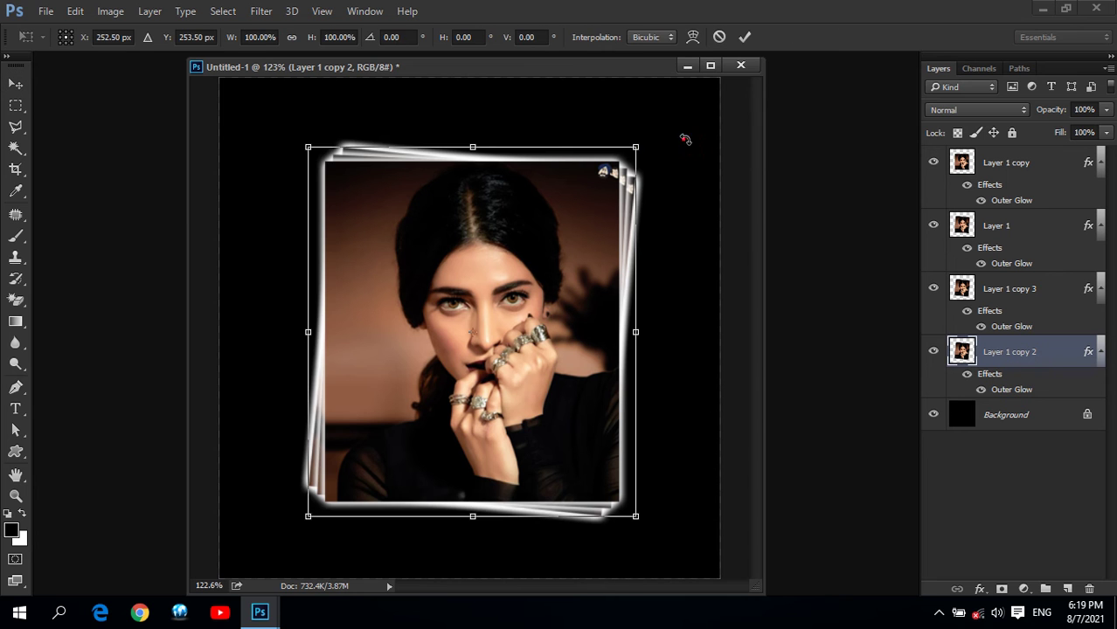
left_click_drag(680, 144, 683, 138)
key("Return")
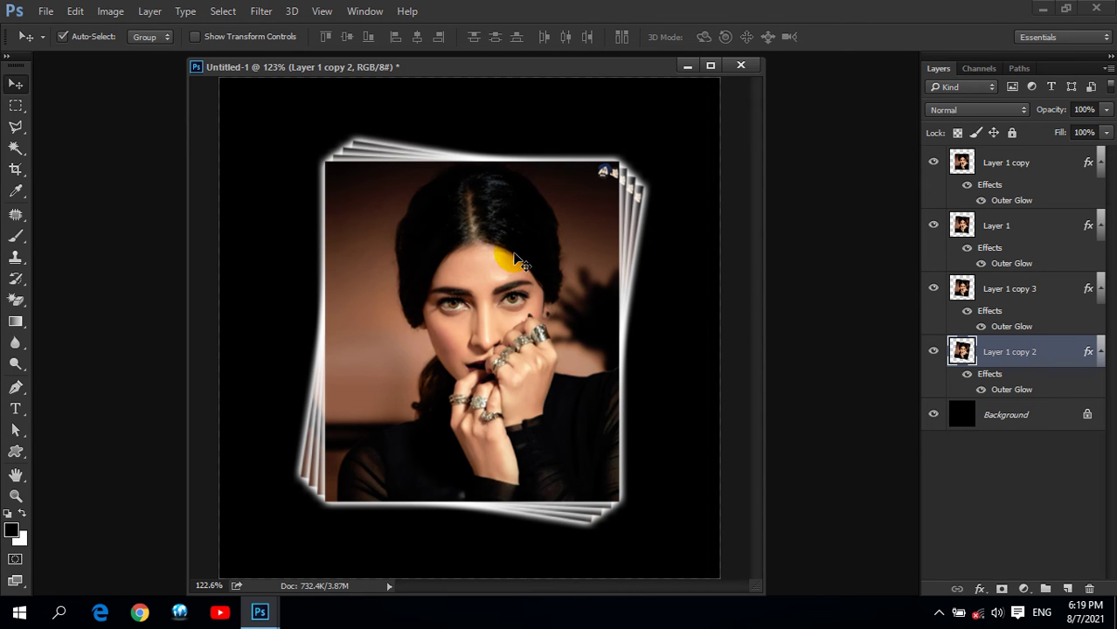
mouse_move(1040, 351)
left_mouse_down()
mouse_move(1041, 558)
mouse_move(1067, 588)
left_mouse_up()
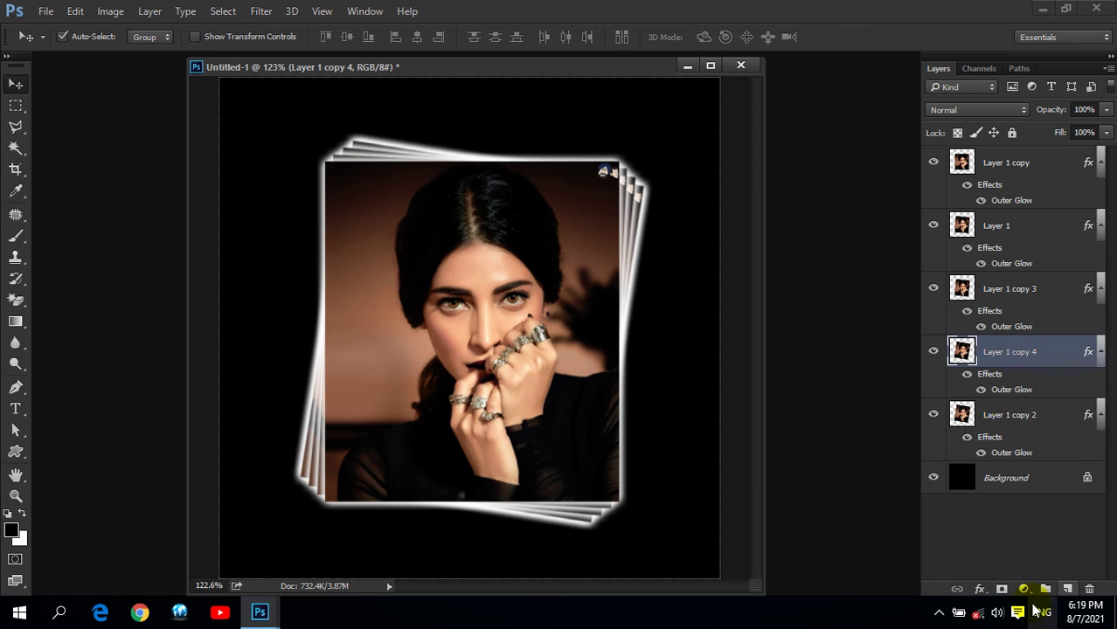
Rotate Layer 1 copy 2 a further 1.79° clockwise from its corner and commit it.
left_click(1022, 417)
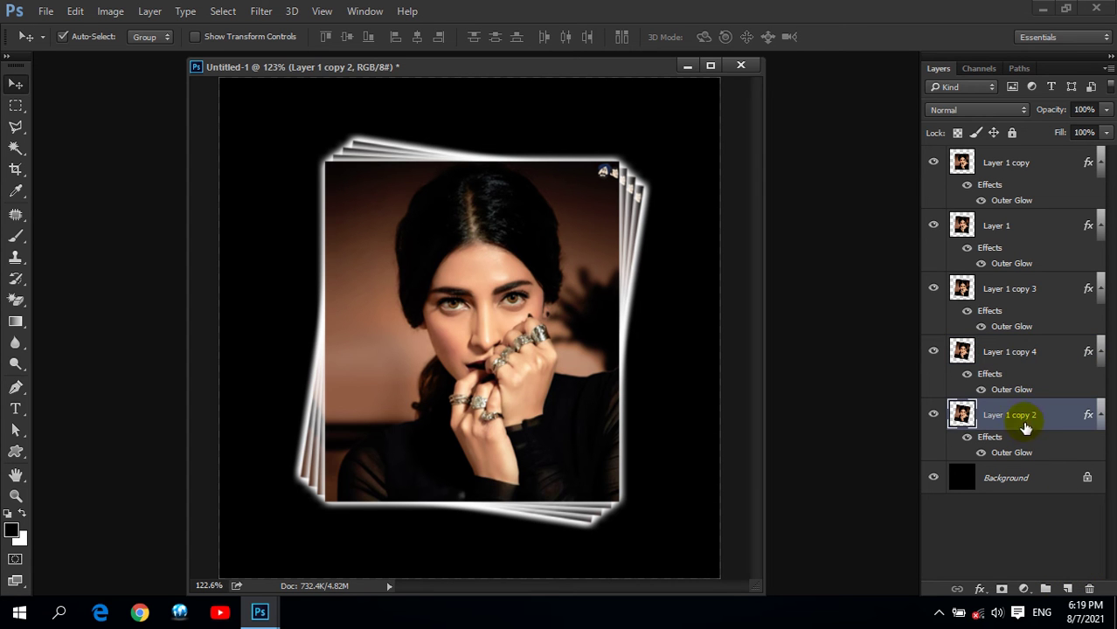
key("ctrl")
key("ctrl+t")
left_click_drag(677, 166, 696, 175)
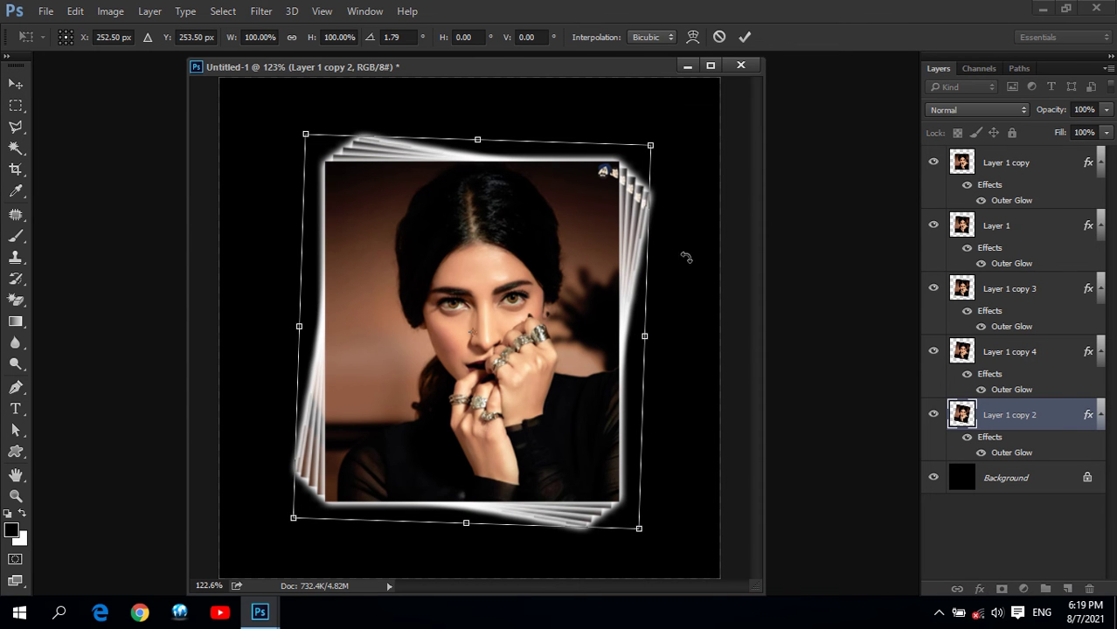
key("Return")
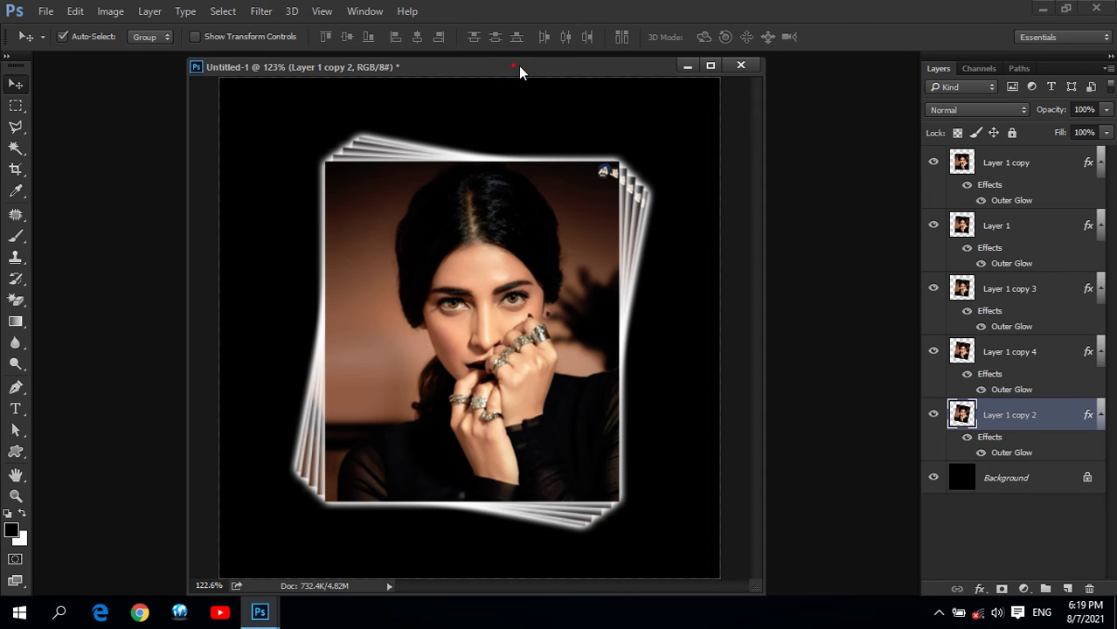
left_click_drag(516, 67, 510, 78)
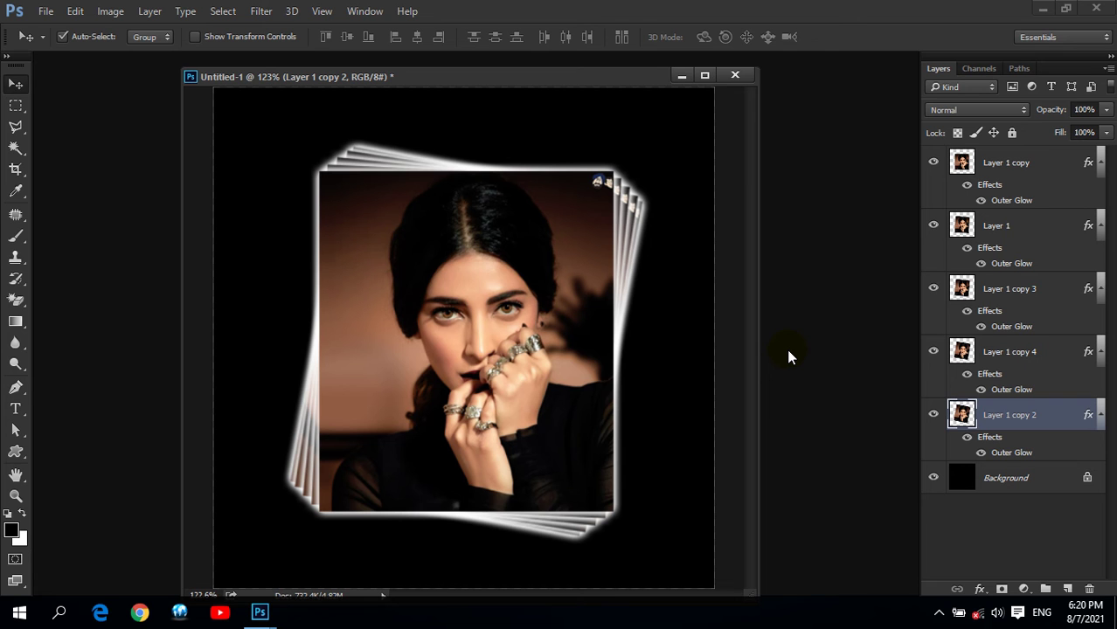
left_click(935, 415)
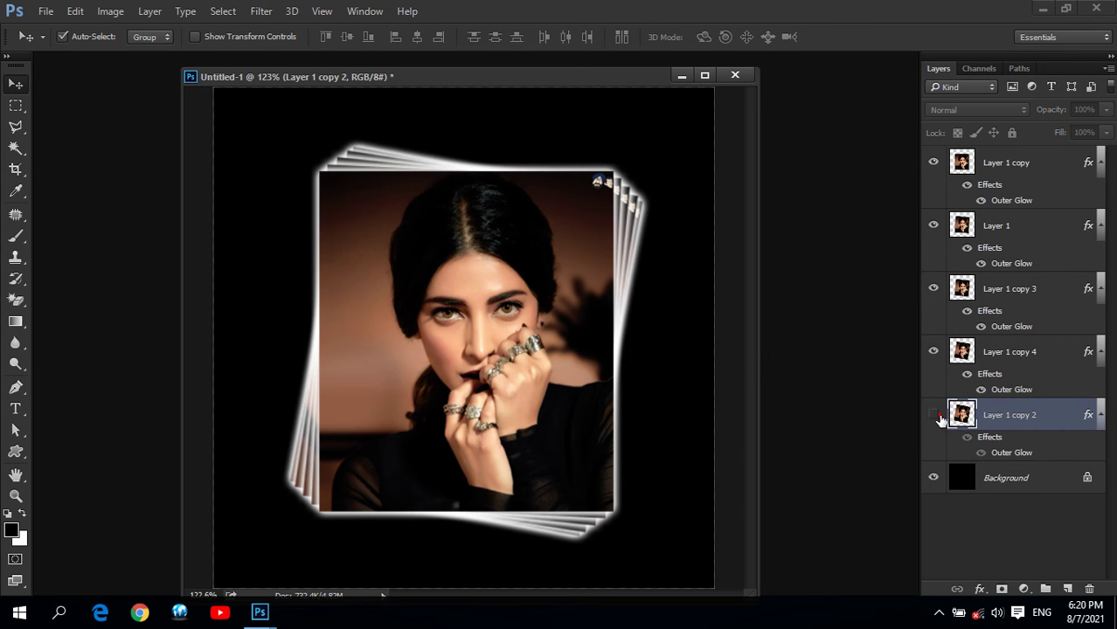
left_click(934, 352)
left_click(934, 289)
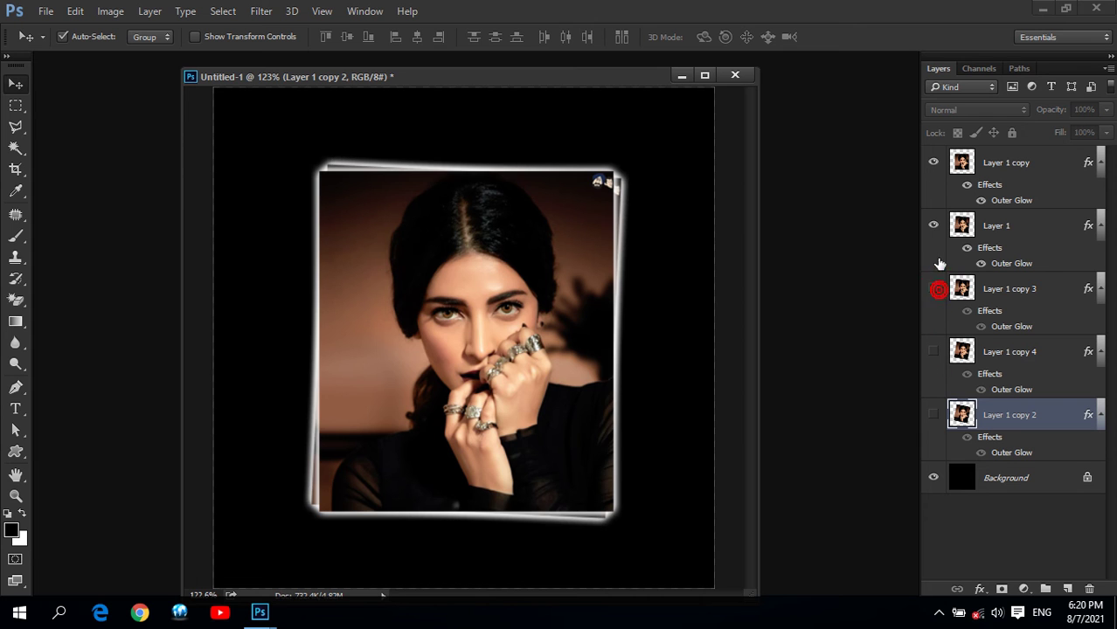
left_click(933, 225)
left_click(934, 162)
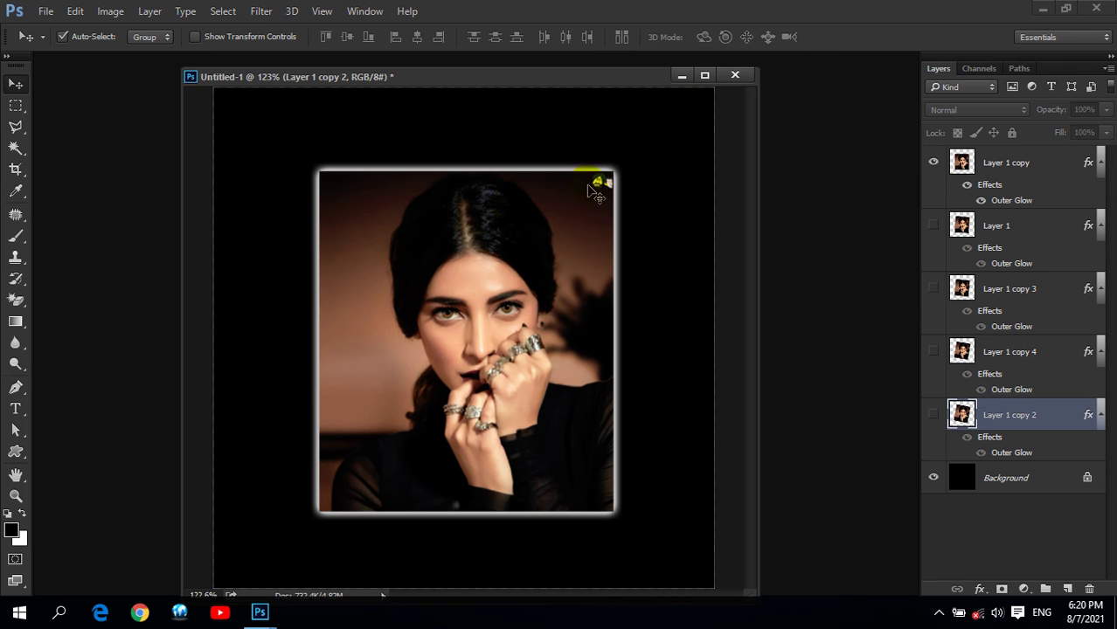
left_click(932, 224)
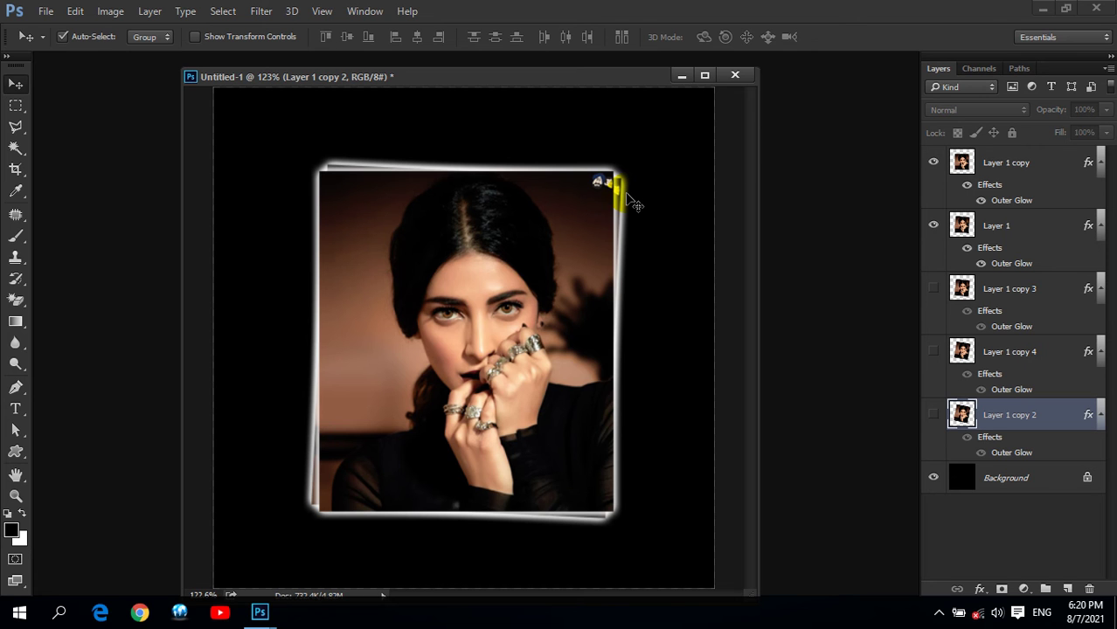
left_click(933, 289)
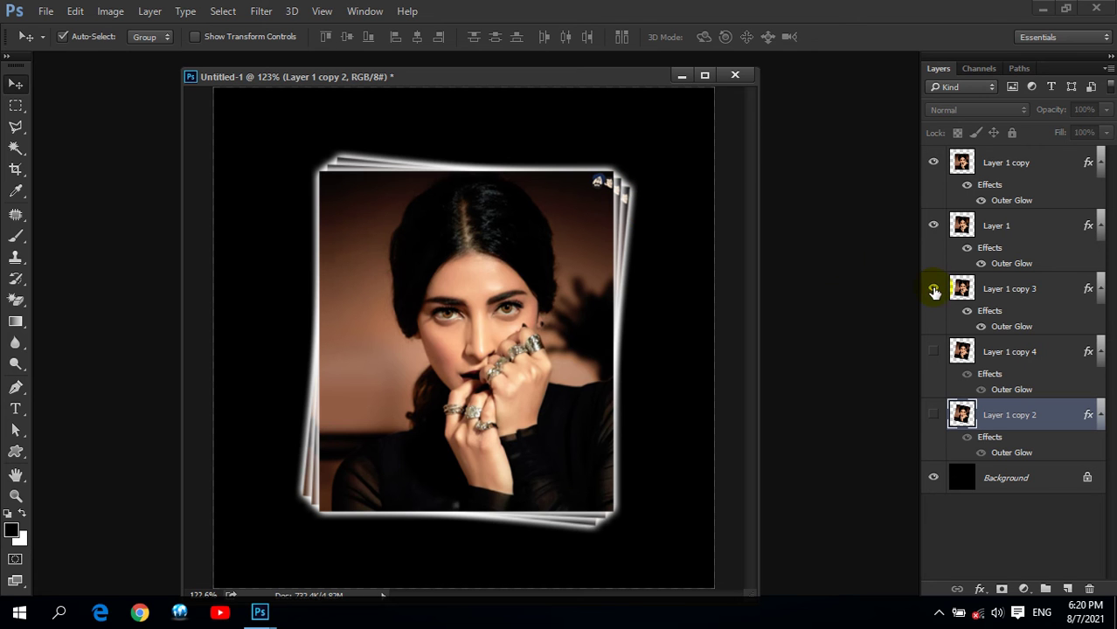
left_click(932, 352)
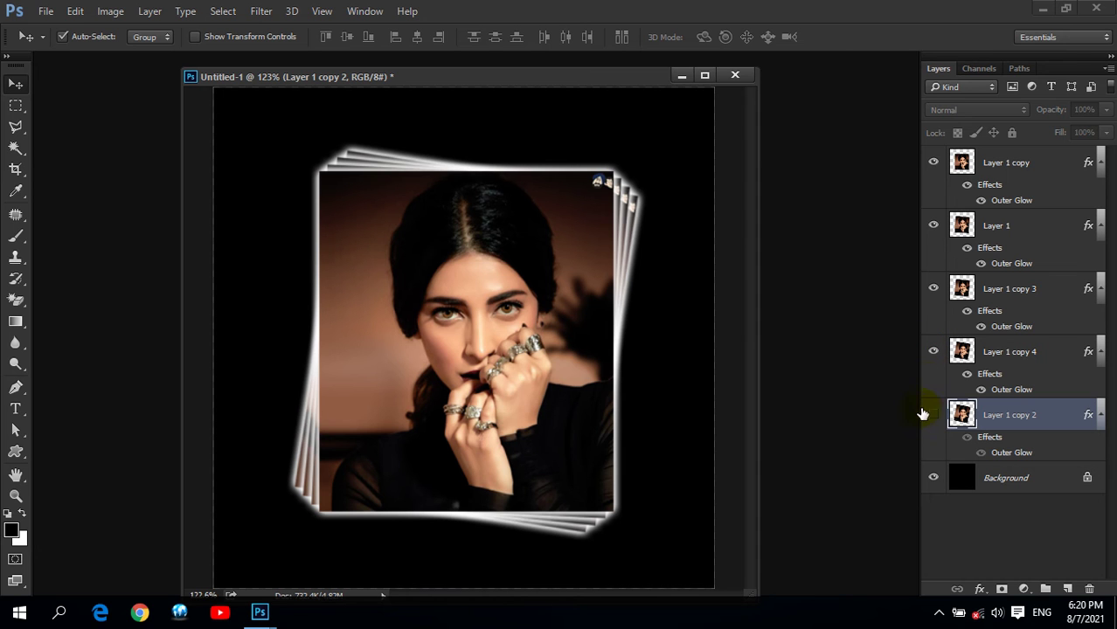
left_click(932, 416)
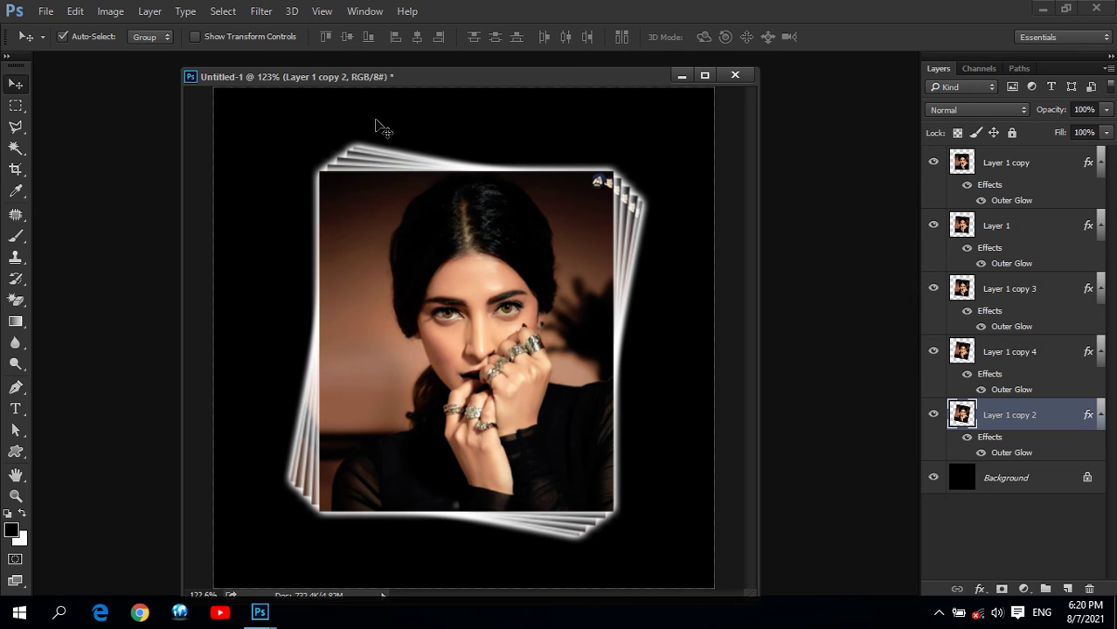
left_click_drag(463, 78, 490, 130)
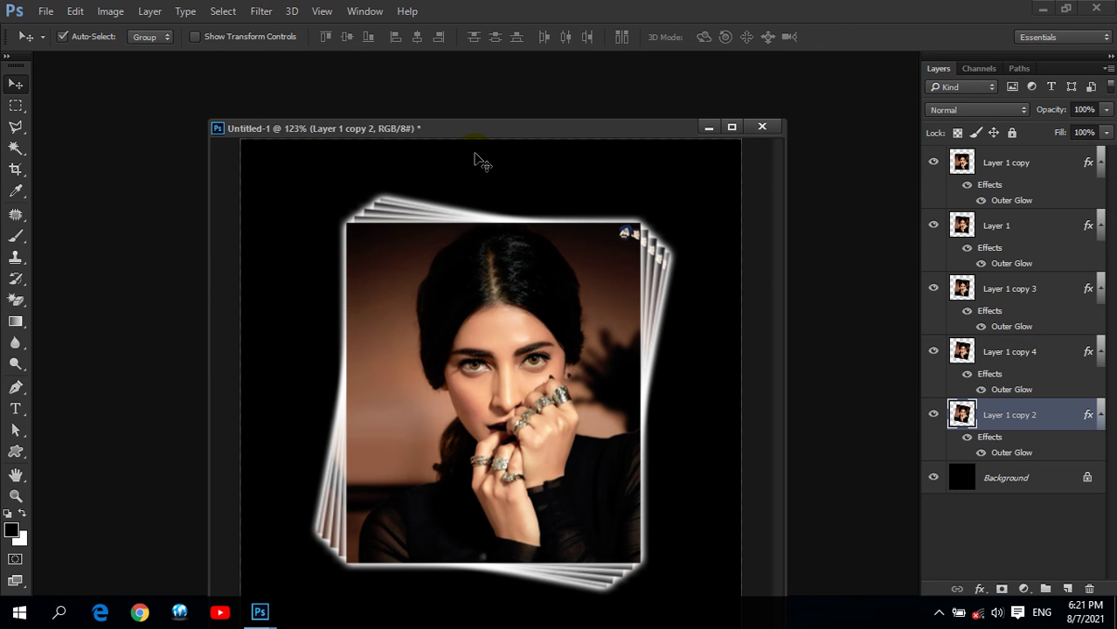
Create a new 500×500 px document and fill it with bright cyan.
left_click(46, 11)
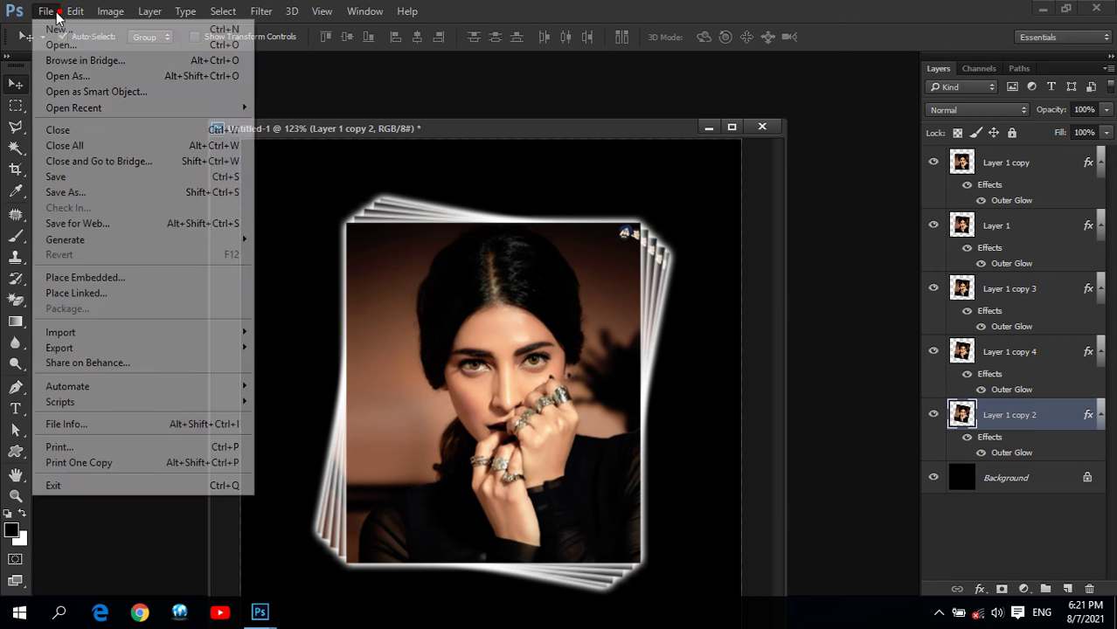
left_click(53, 30)
left_click(653, 131)
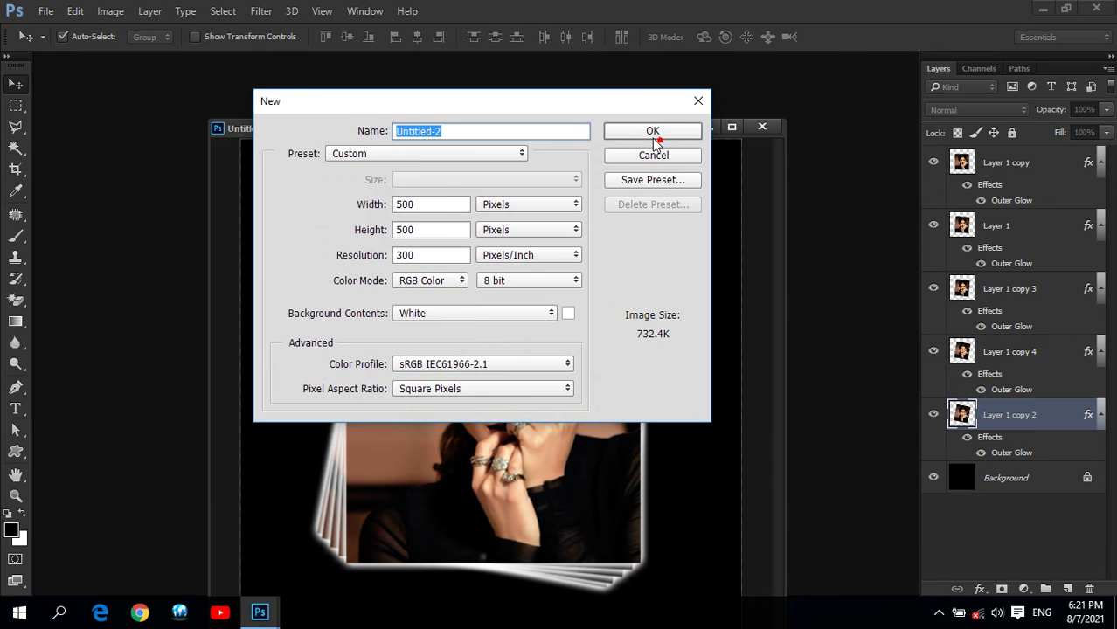
left_click(12, 530)
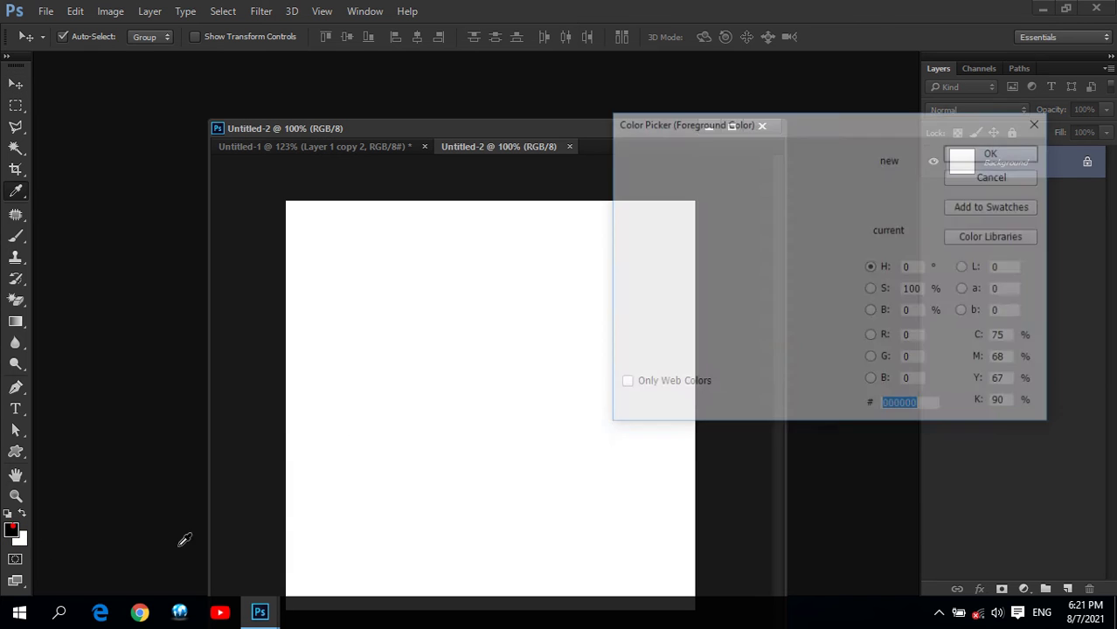
left_click(846, 262)
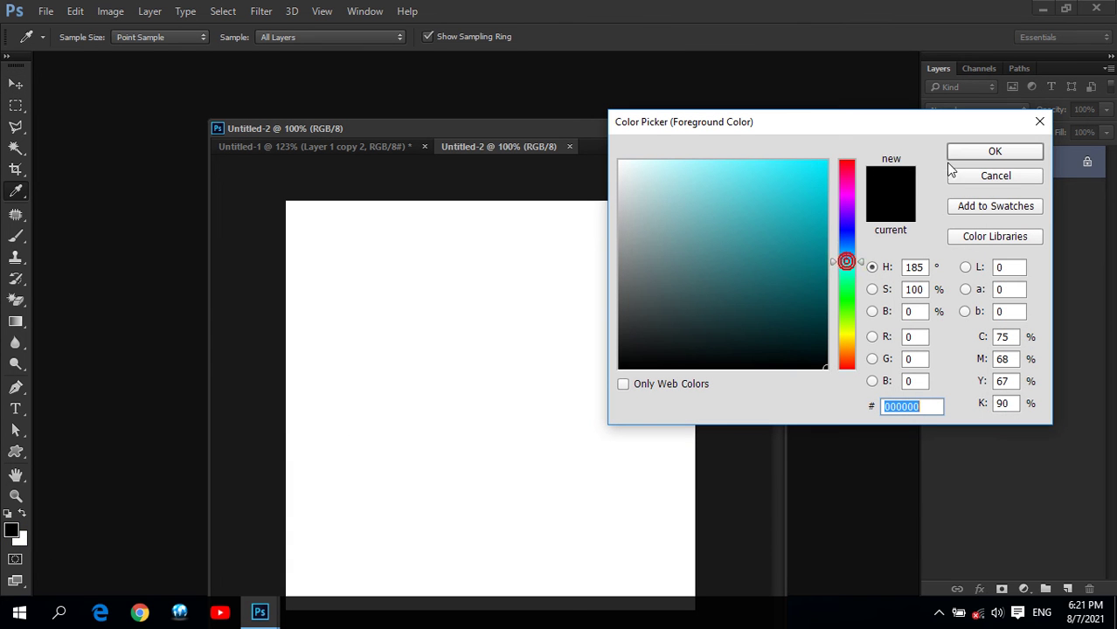
left_click(825, 162)
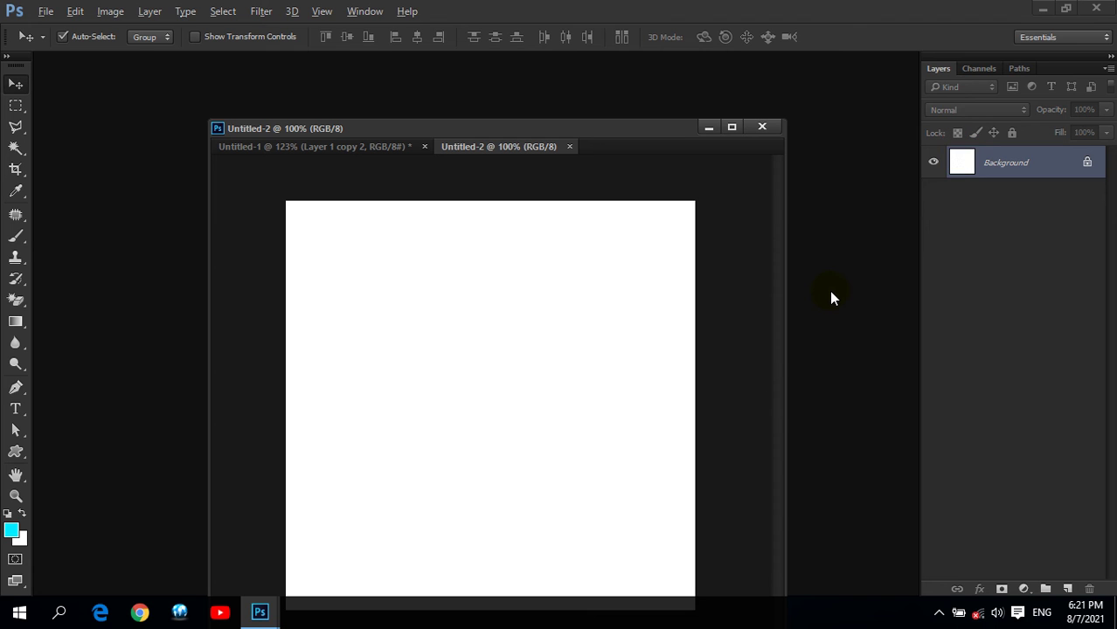
key("alt+BackSpace")
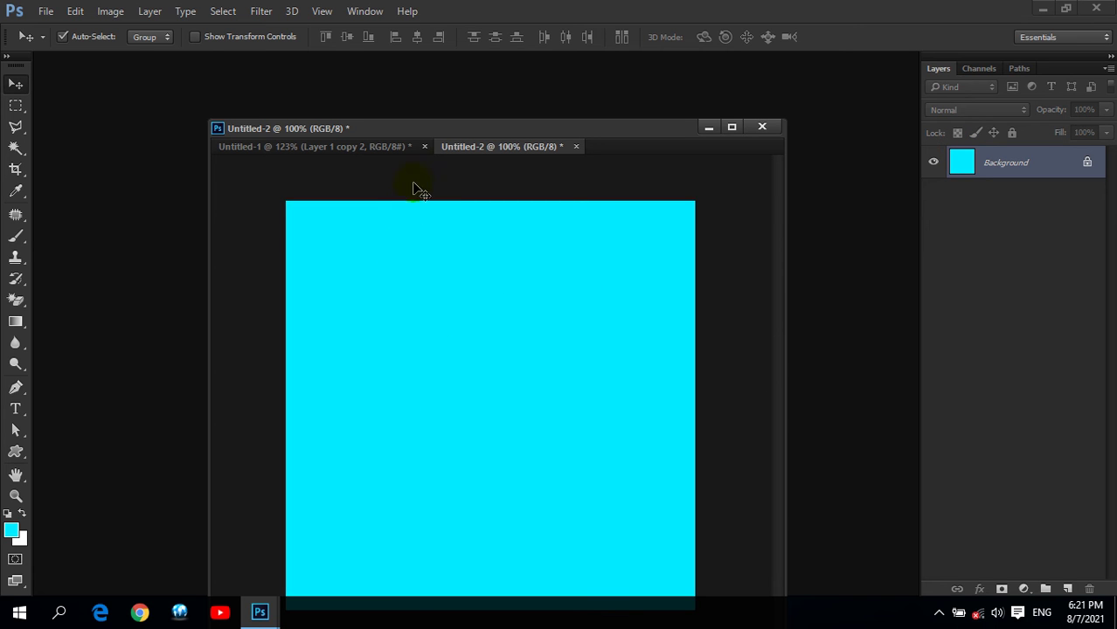
Float Untitled-2 in its own window, invert it to red, then undo back to cyan.
left_click_drag(465, 149, 263, 66)
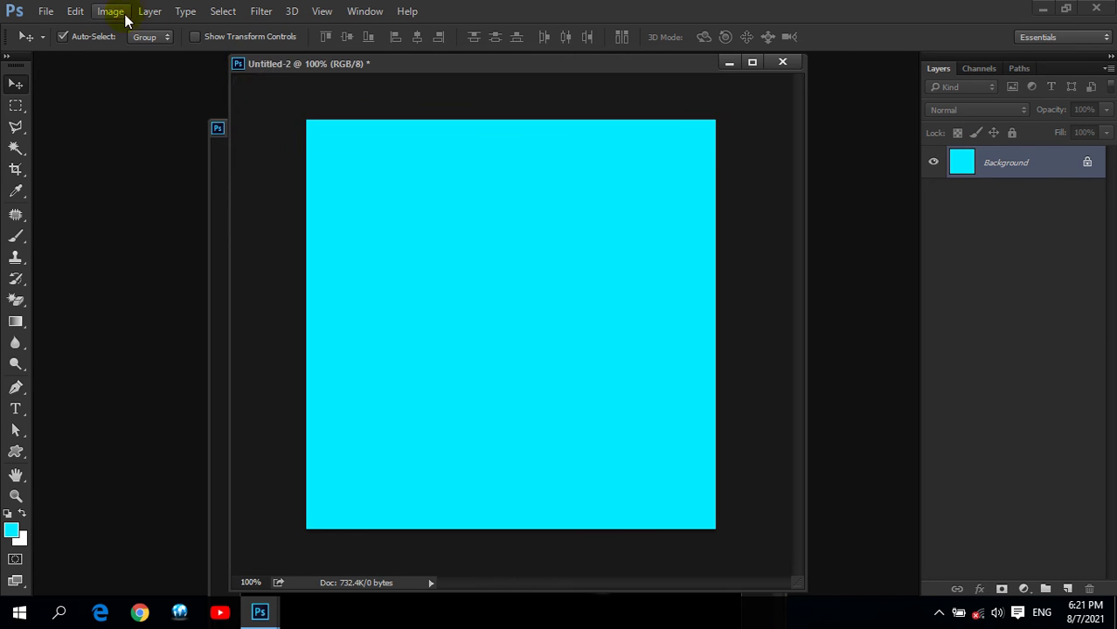
left_click(123, 13)
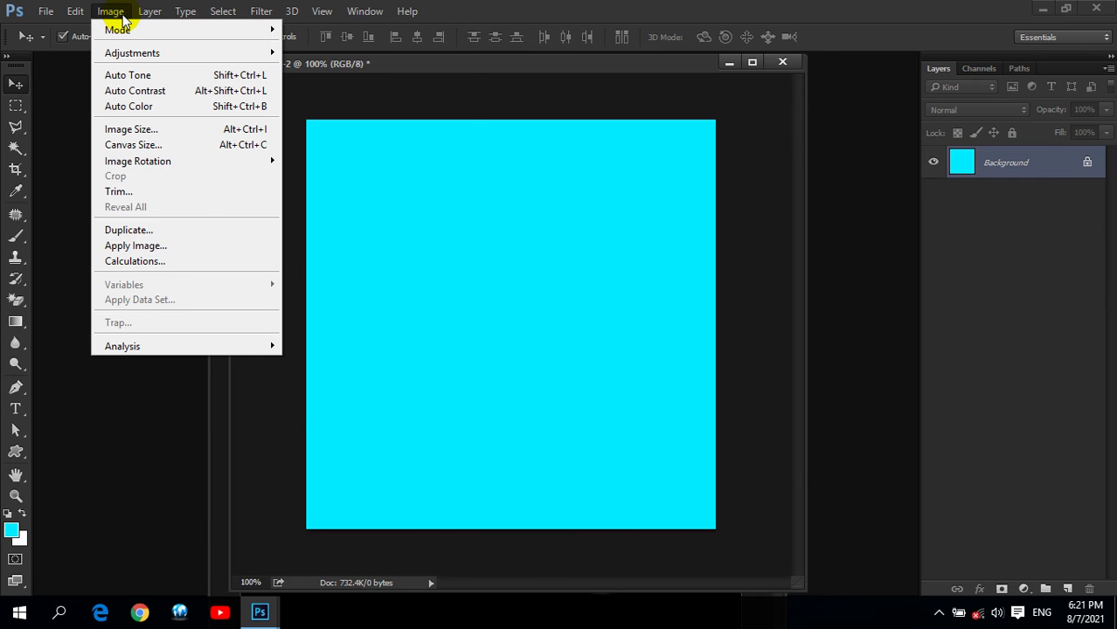
mouse_move(132, 53)
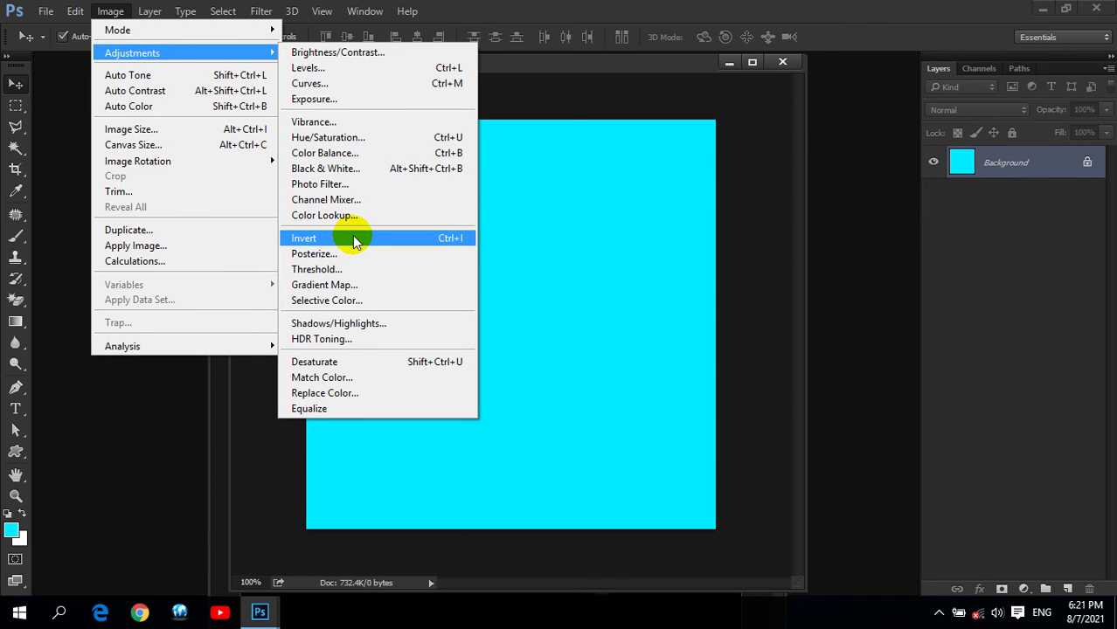
left_click(444, 238)
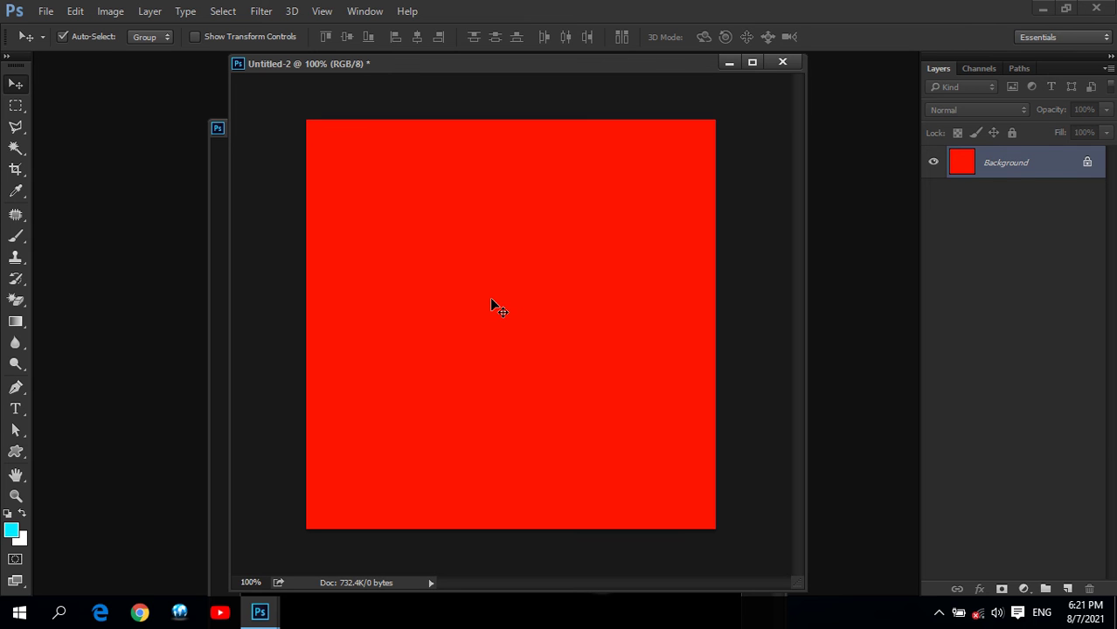
key("ctrl+i")
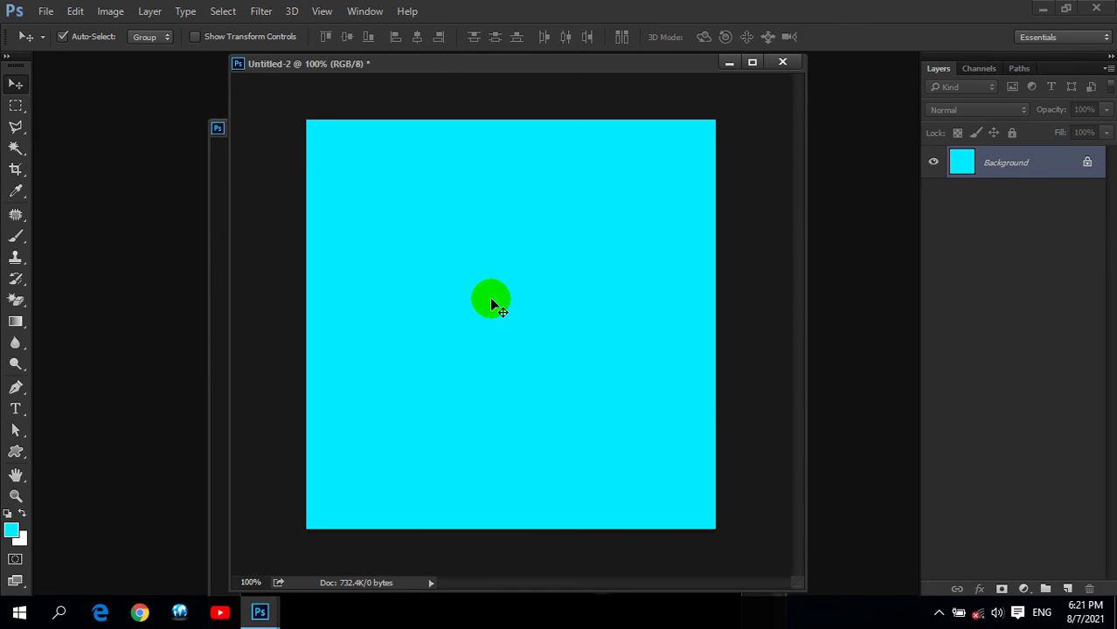
Fill the canvas with deep blue #1021ca.
left_click(11, 530)
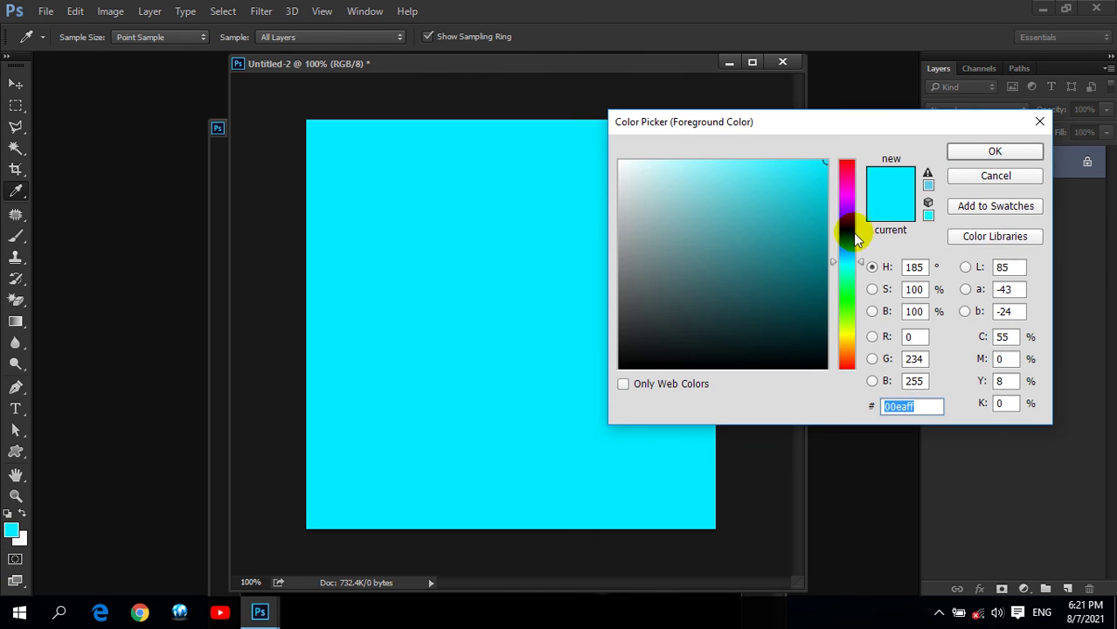
left_click(852, 233)
left_click(810, 204)
left_click(980, 151)
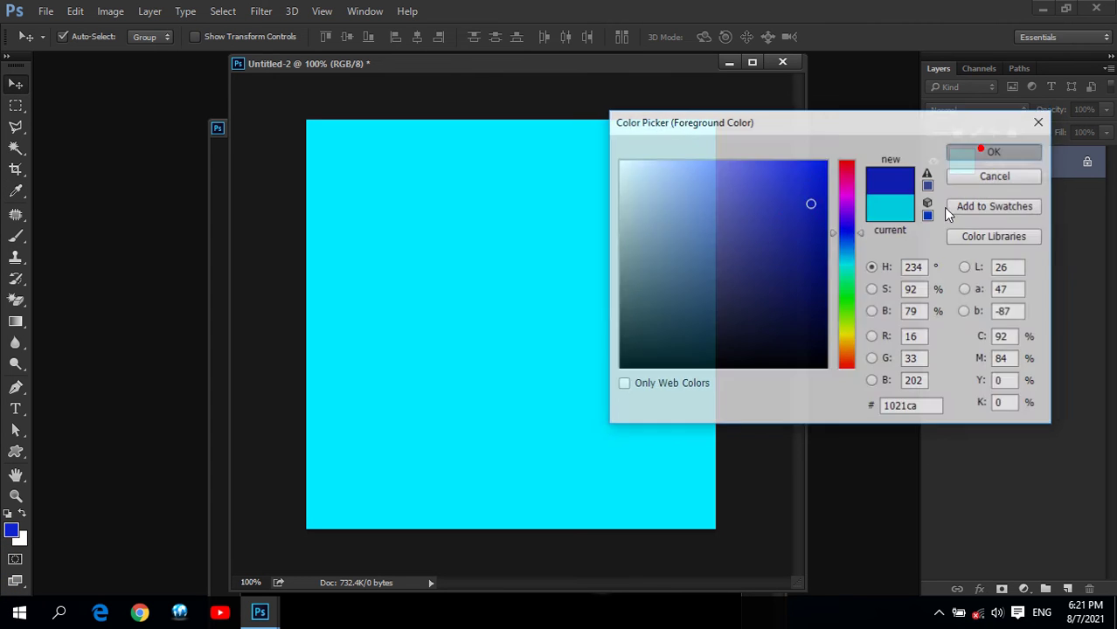
key("alt+BackSpace")
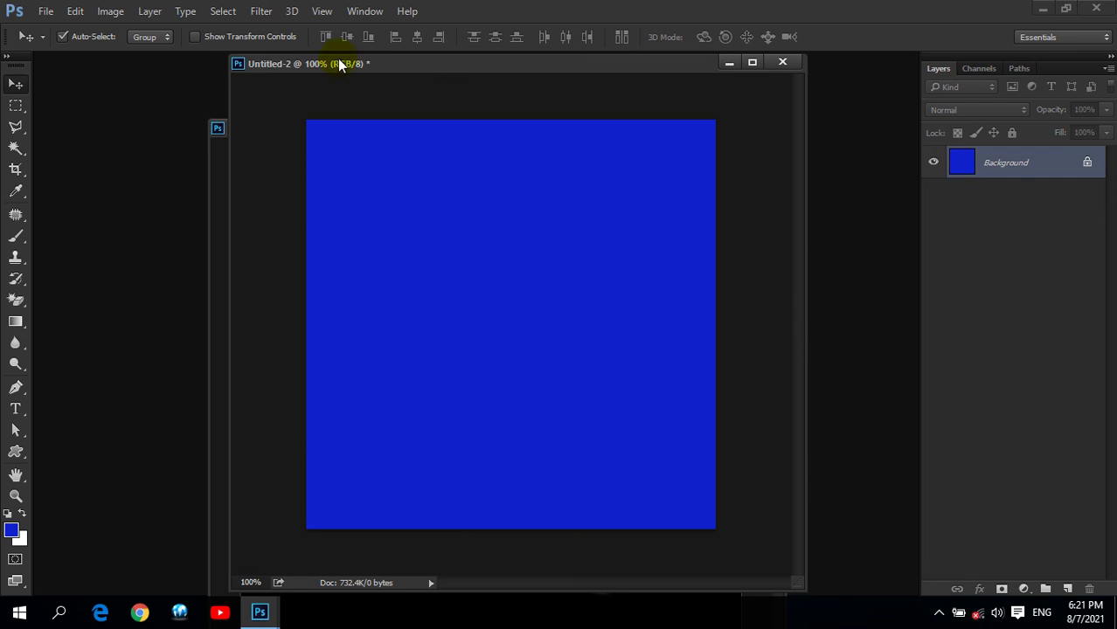
Invert the blue canvas to yellow and close Untitled-2.
left_click(110, 12)
left_click(144, 54)
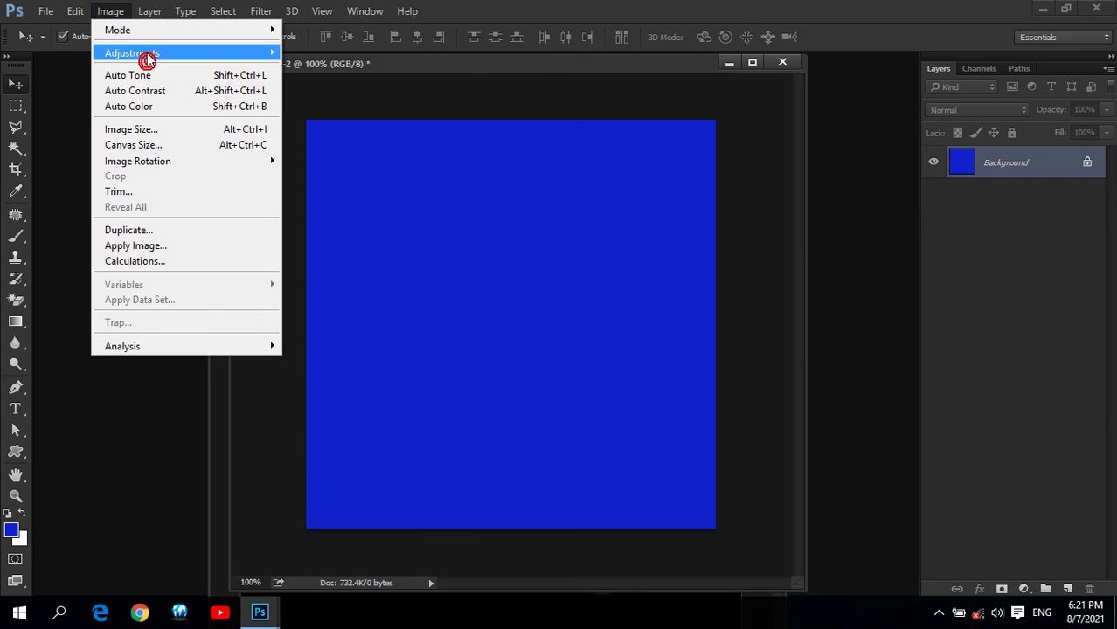
left_click(338, 238)
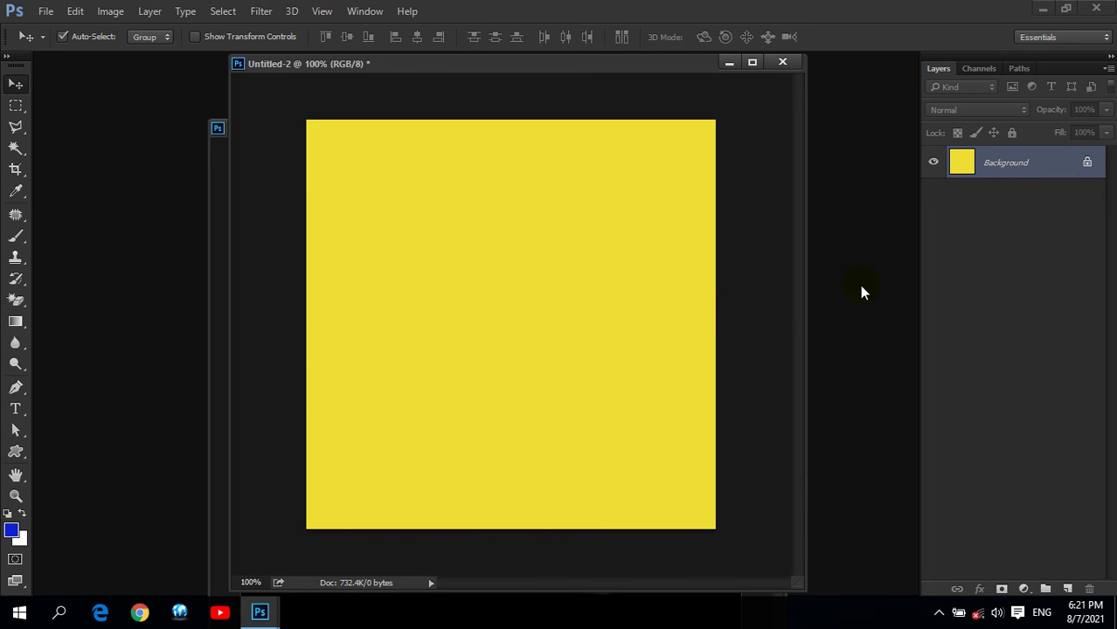
left_click(795, 70)
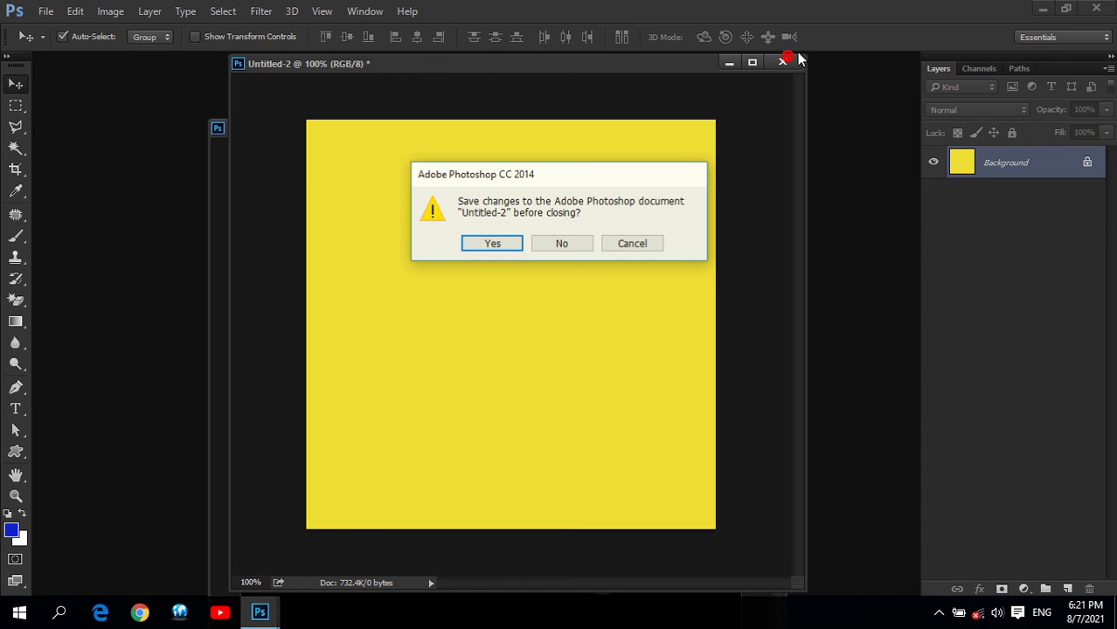
Close both documents without saving, reset default colours and turn off layer auto-select.
left_click(555, 245)
left_click(762, 127)
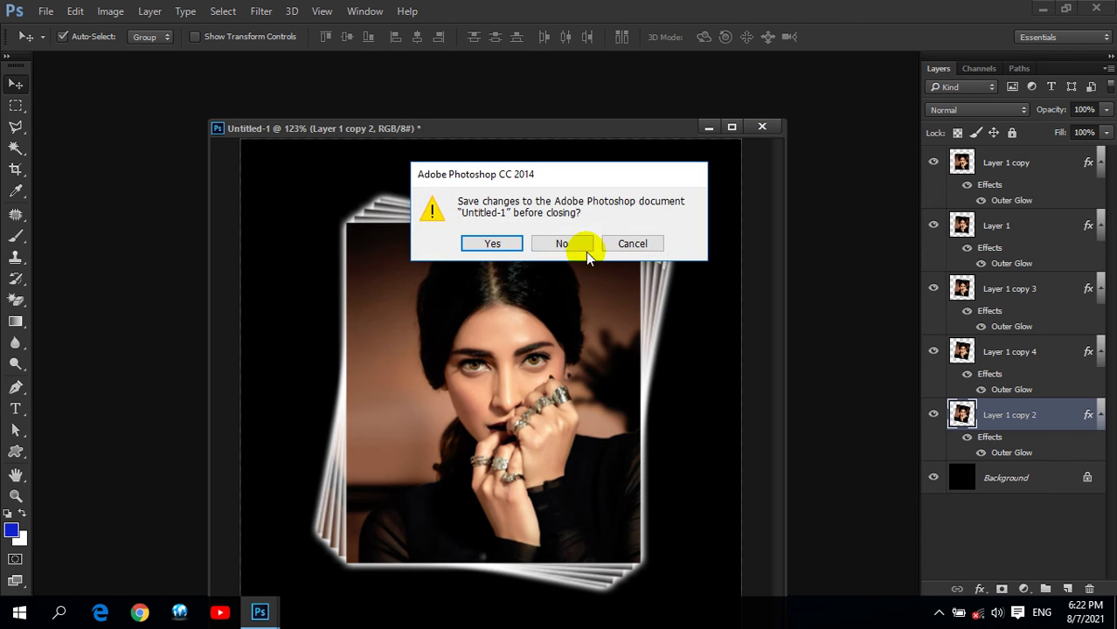
left_click(570, 239)
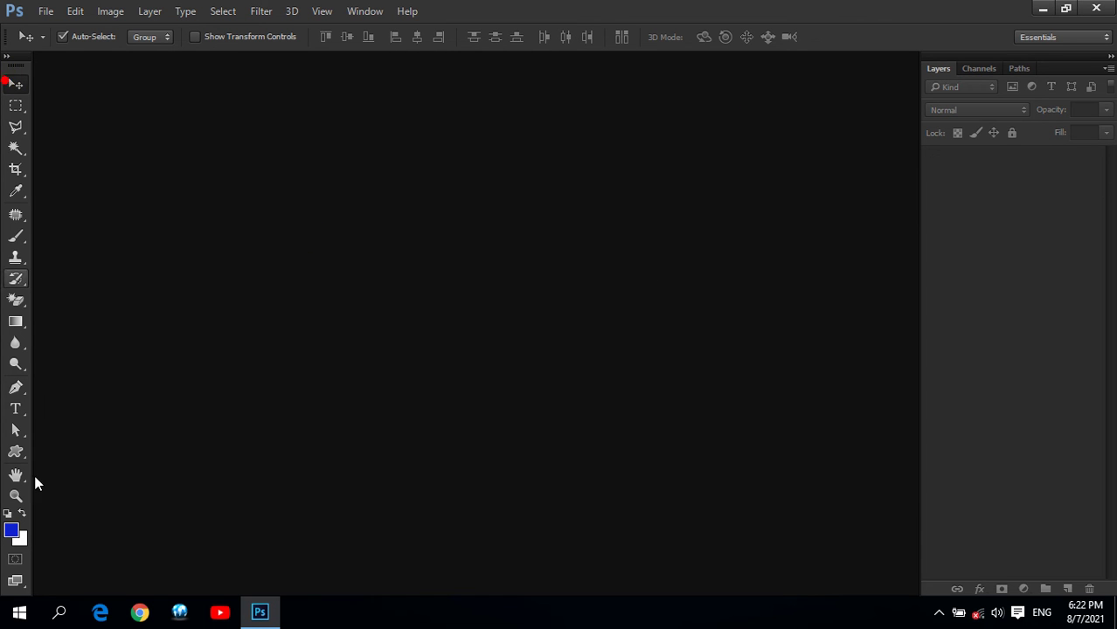
left_click(8, 513)
left_click(45, 10)
left_click(292, 10)
left_click(80, 48)
Create a new 500×500 px, 300 ppi document with Don't Color Manage.
left_click(46, 10)
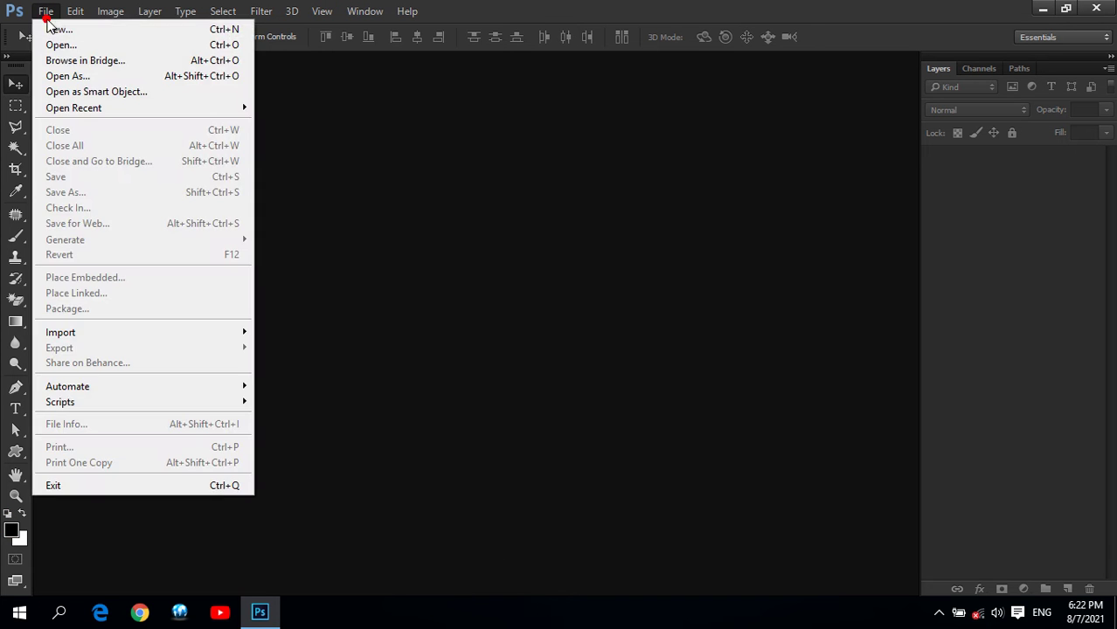
double_click(429, 205)
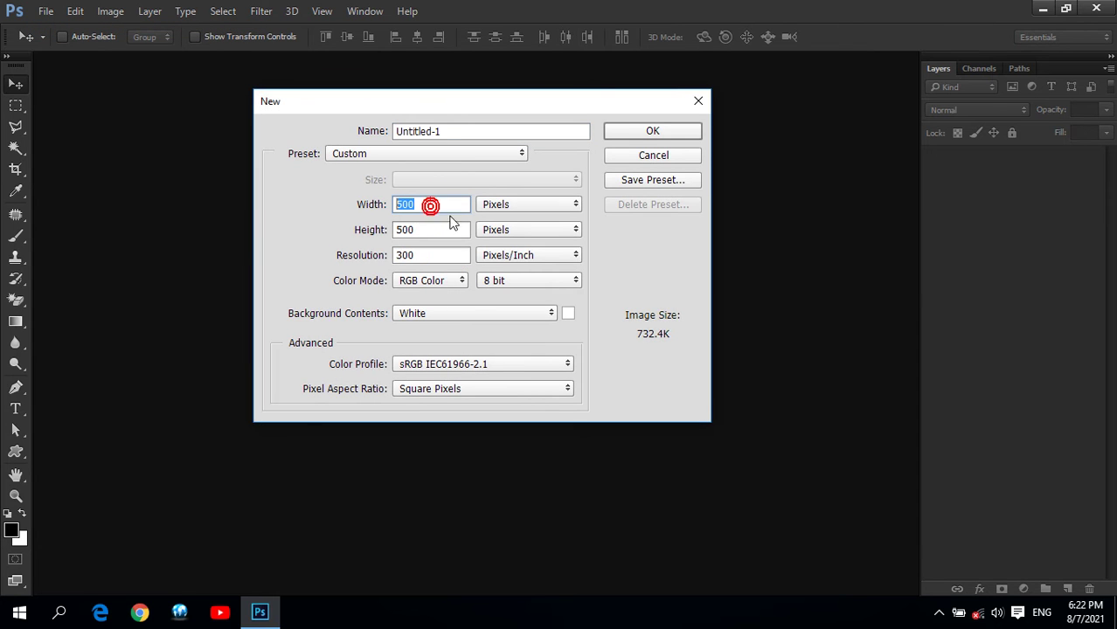
double_click(424, 229)
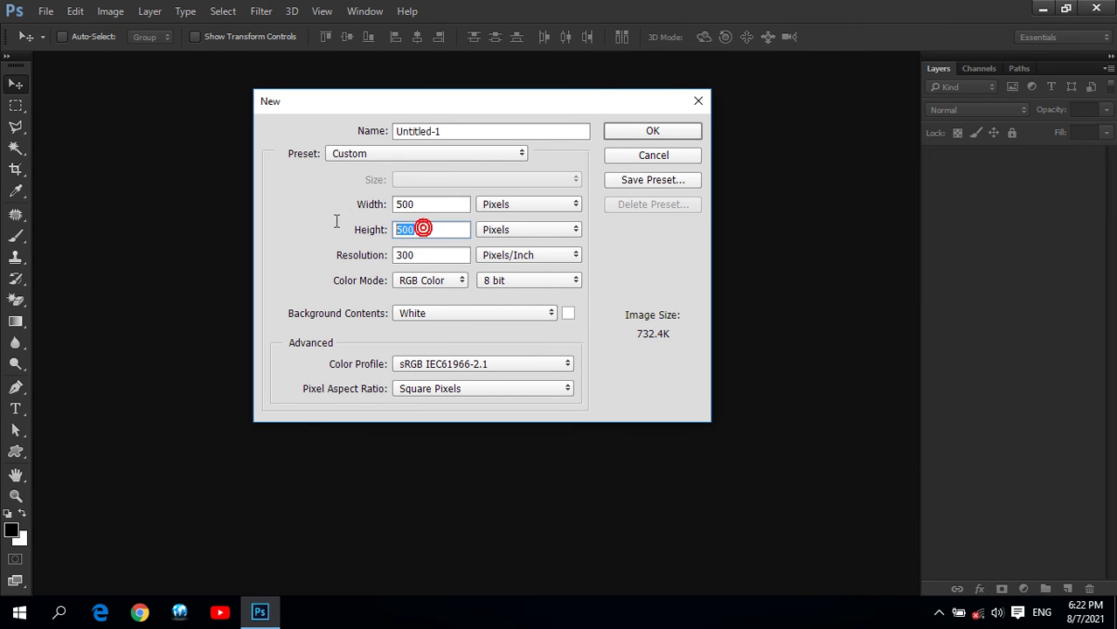
double_click(431, 253)
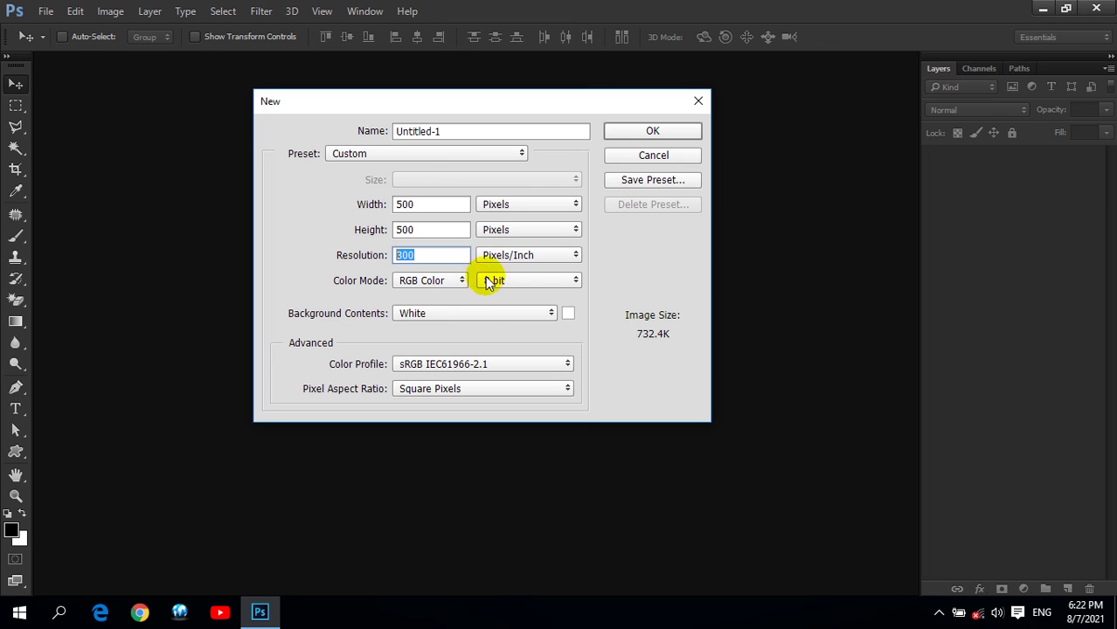
left_click(441, 364)
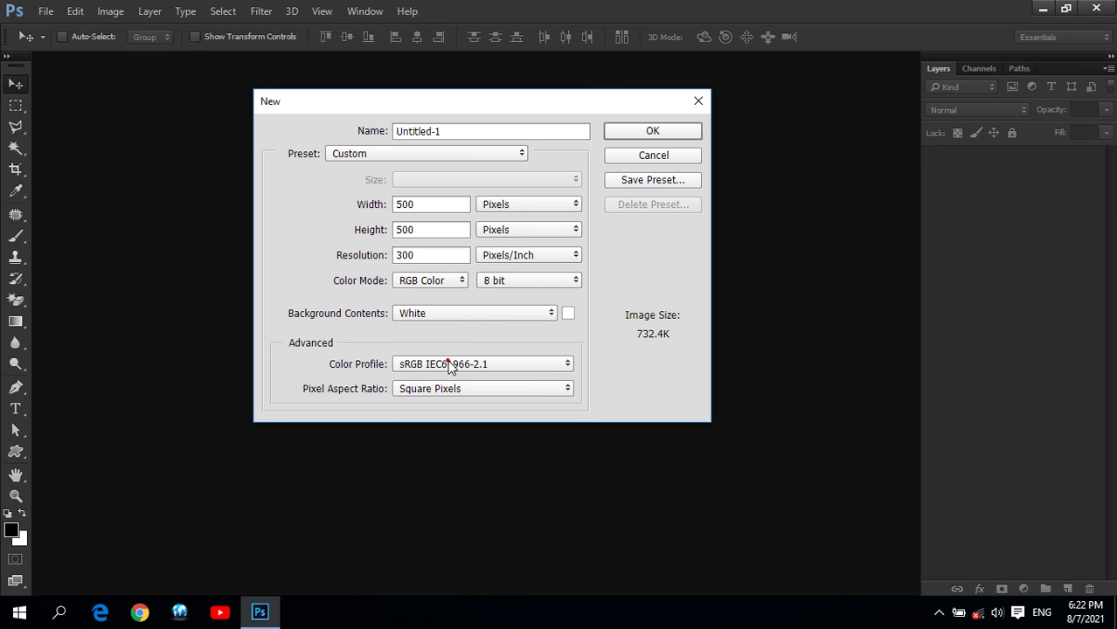
left_click(428, 381)
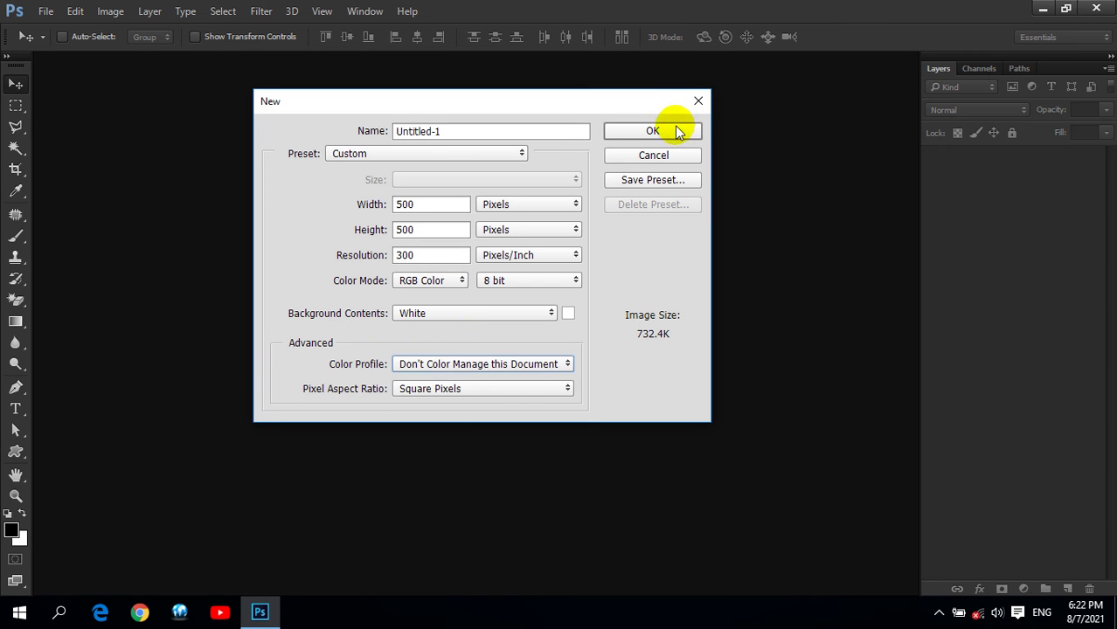
left_click(669, 130)
Float the new document in its own window and fit it to the screen.
left_click_drag(115, 61, 152, 102)
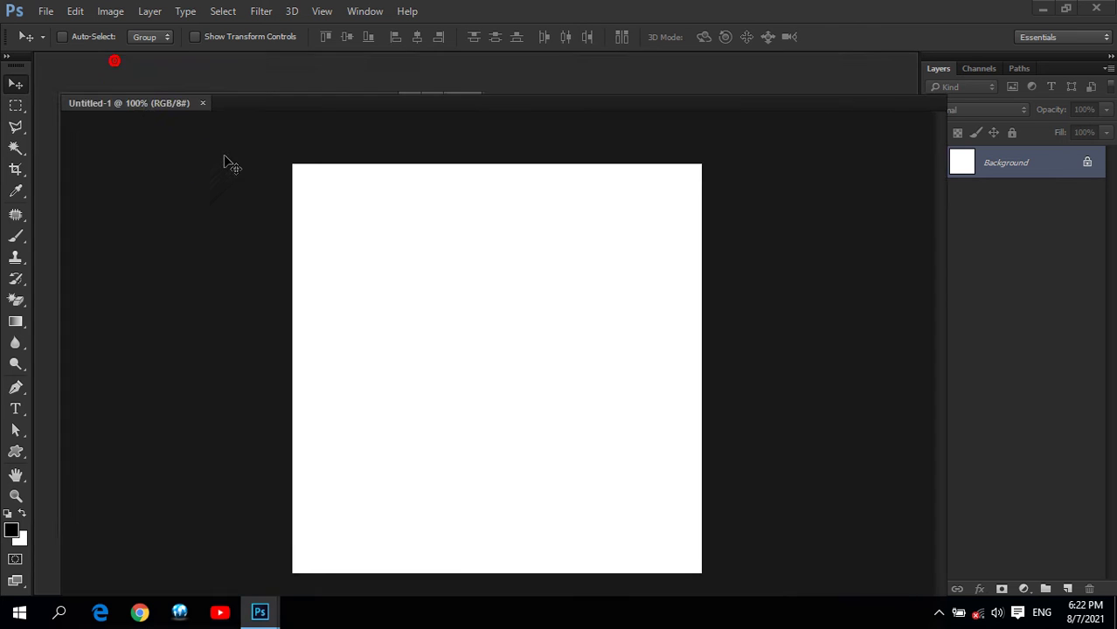
left_click(16, 496)
left_click(463, 35)
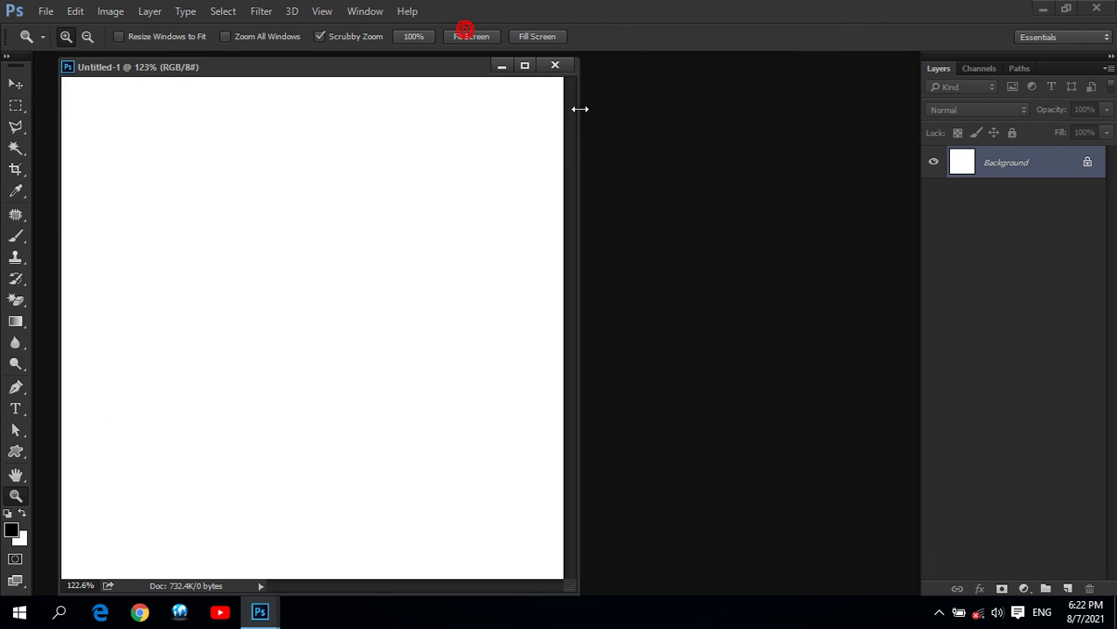
left_click_drag(440, 71, 566, 83)
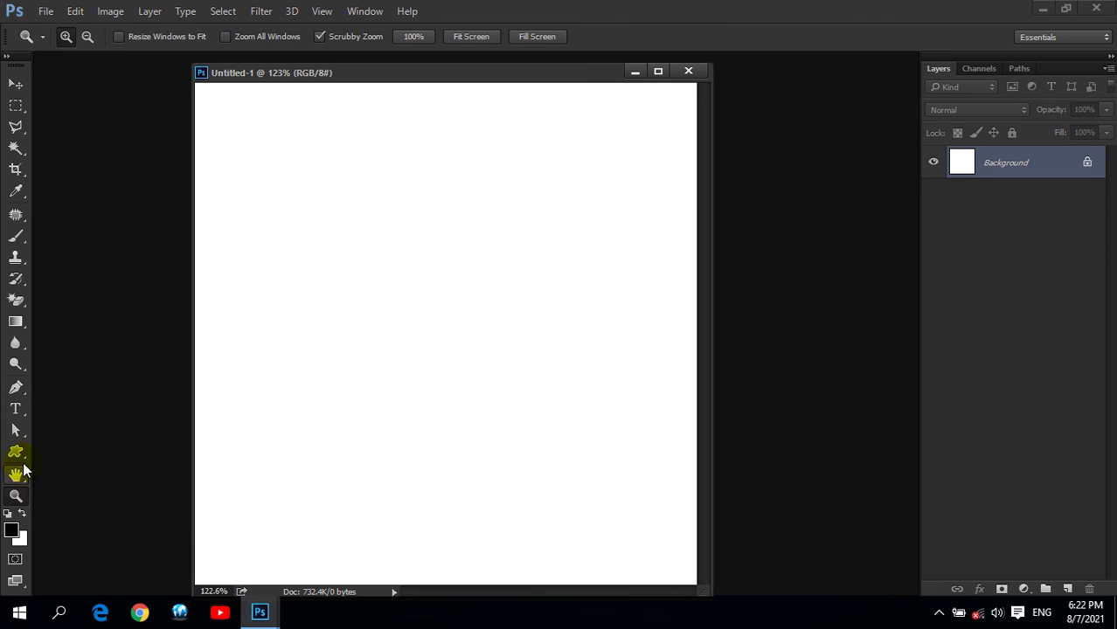
Select the Polygon tool set to 6 sides.
left_click(16, 453)
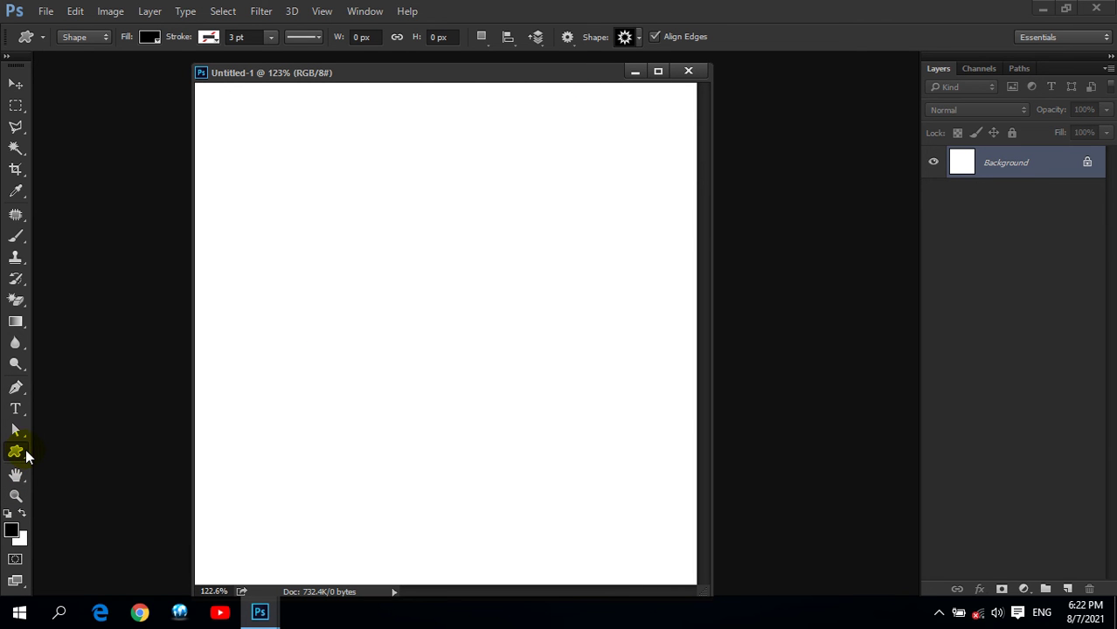
right_click(26, 456)
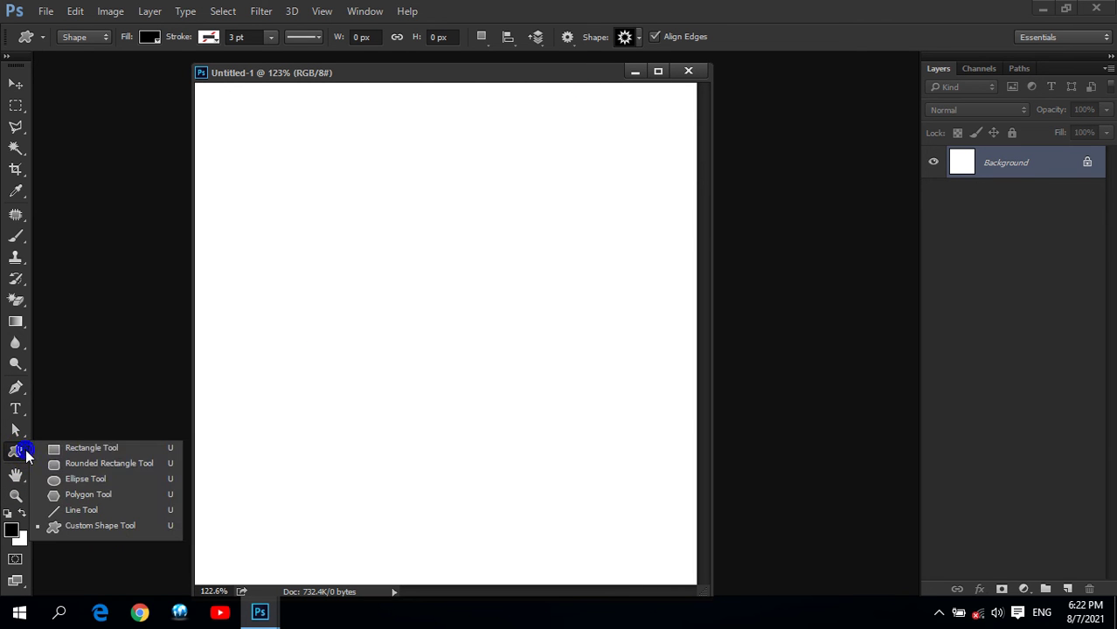
left_click(105, 495)
left_click(620, 37)
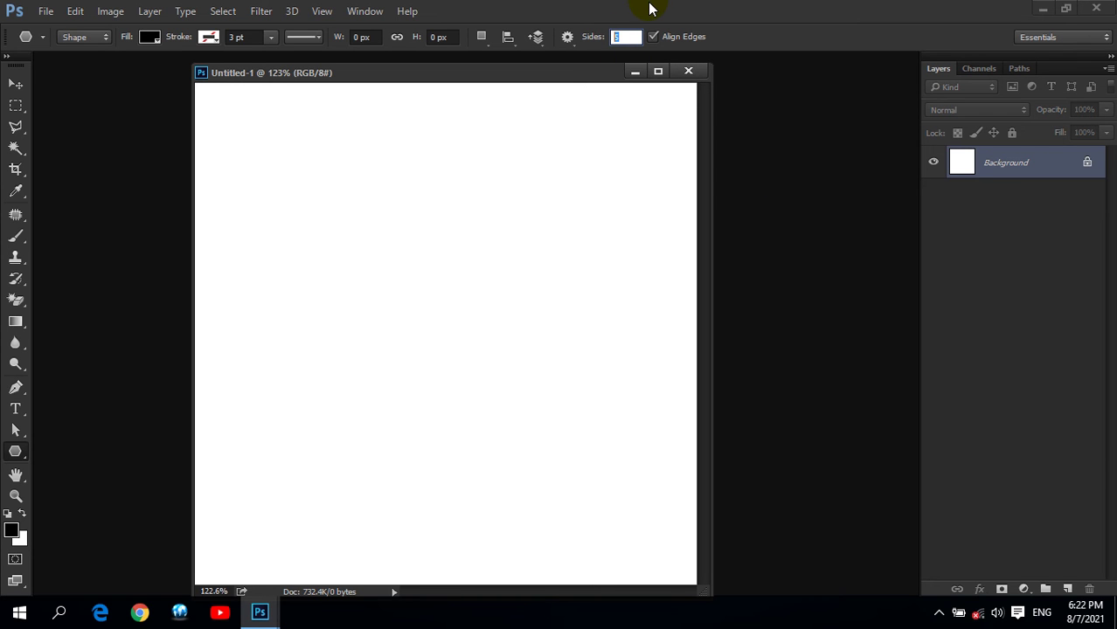
key("Return")
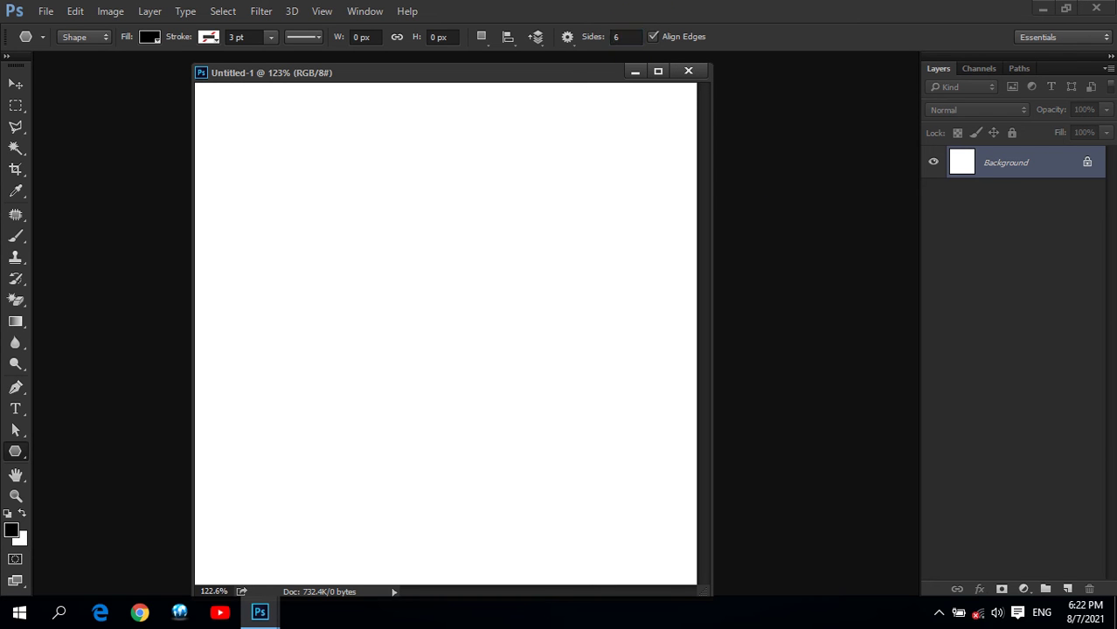
Draw a hexagon in Path mode and convert it into a selection.
right_click(15, 451)
left_click(113, 498)
left_click(81, 37)
left_click(80, 67)
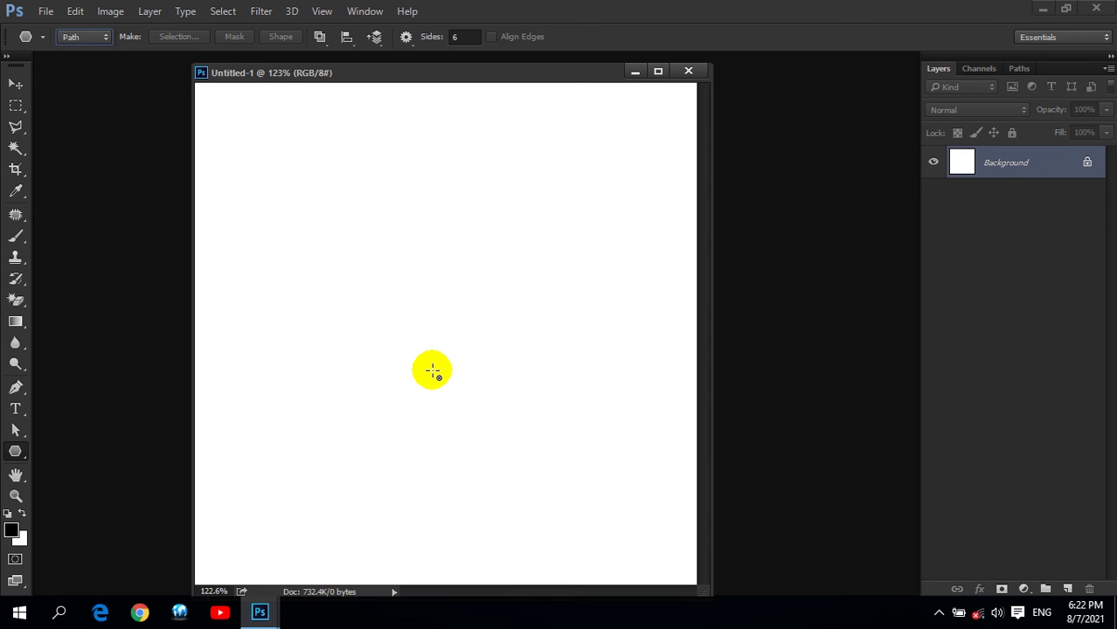
left_click_drag(352, 271, 484, 347)
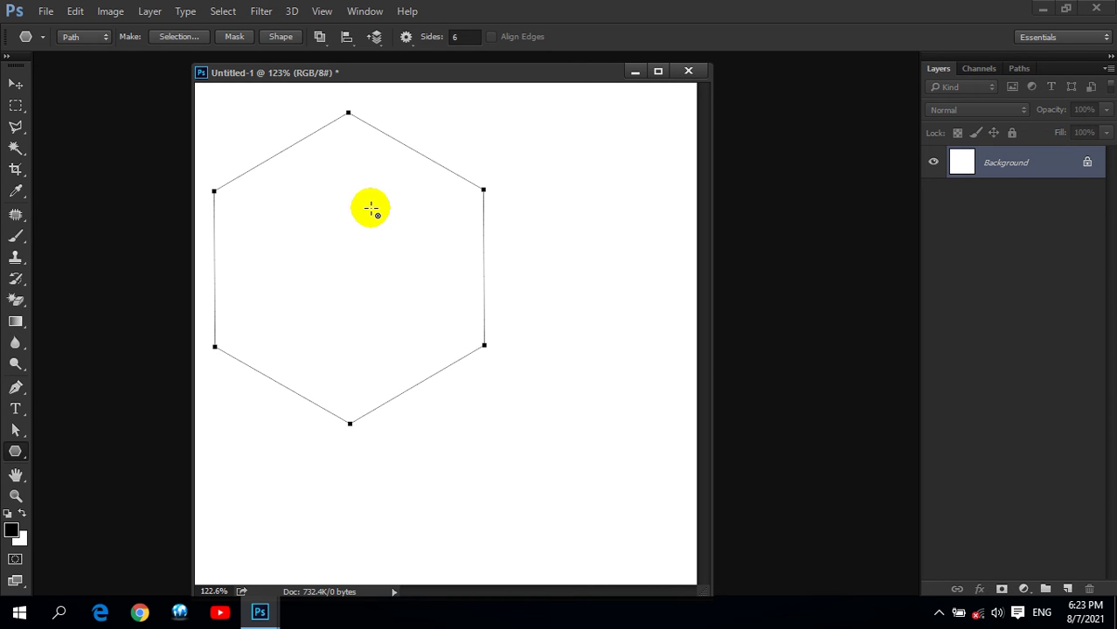
left_click(12, 85)
Move the hexagon selection toward the canvas centre and add an empty Layer 1.
key("ctrl+Return")
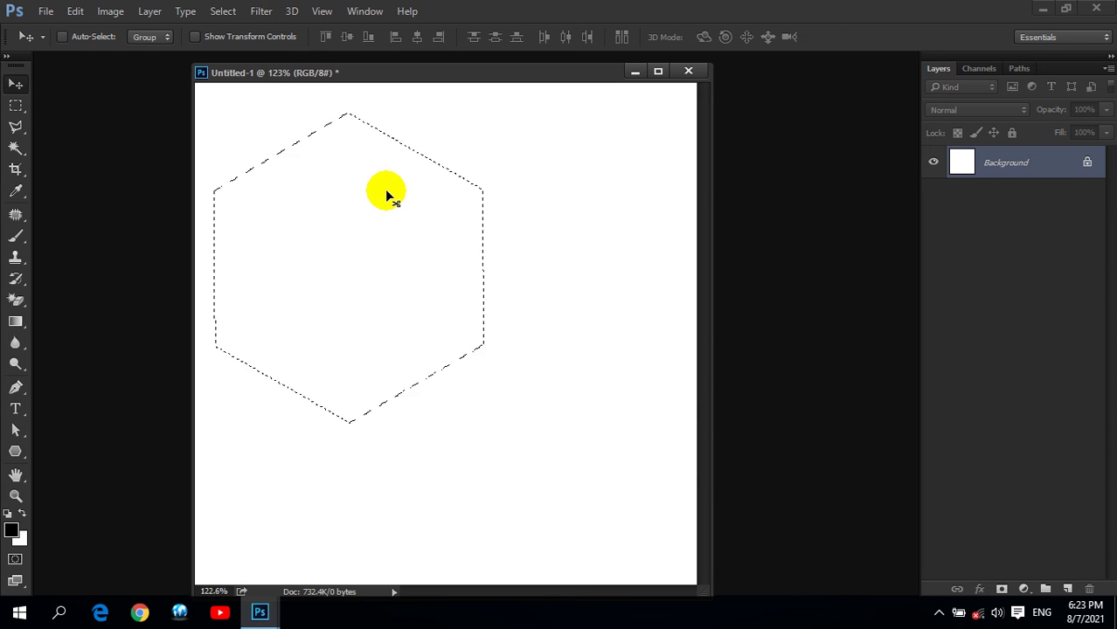
left_click(13, 106)
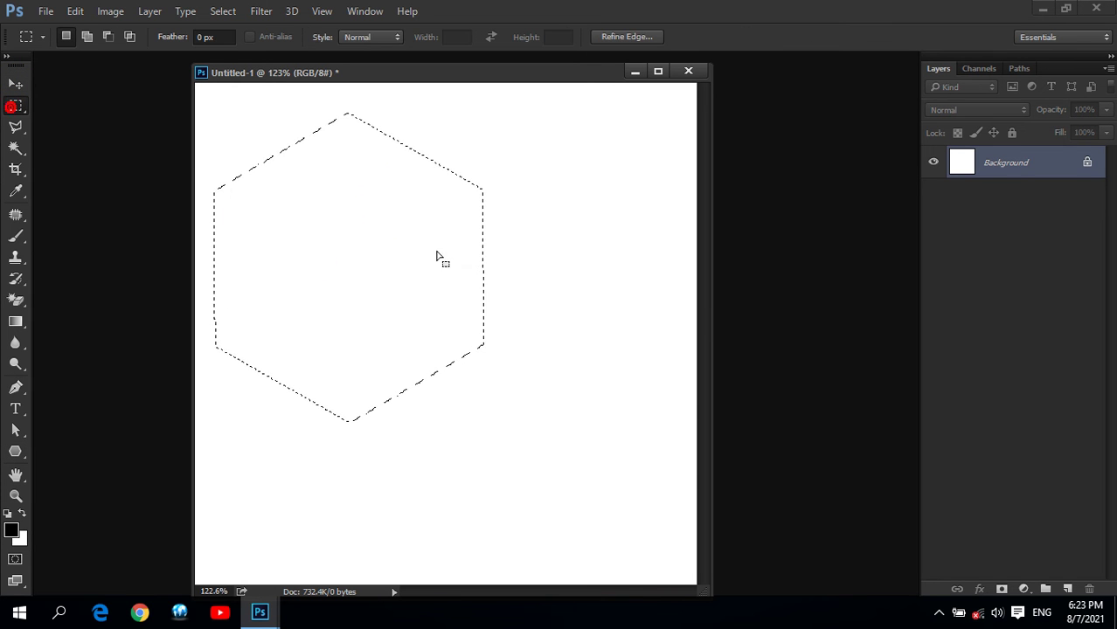
mouse_move(305, 202)
left_mouse_down()
mouse_move(382, 262)
mouse_move(430, 276)
left_mouse_up()
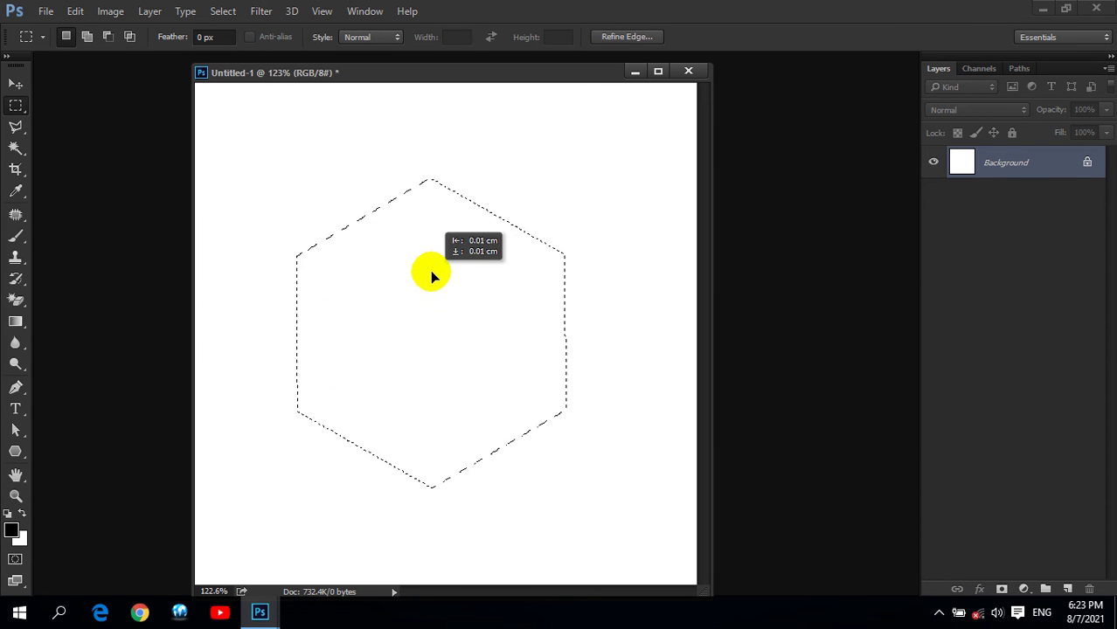
left_click_drag(441, 274, 443, 273)
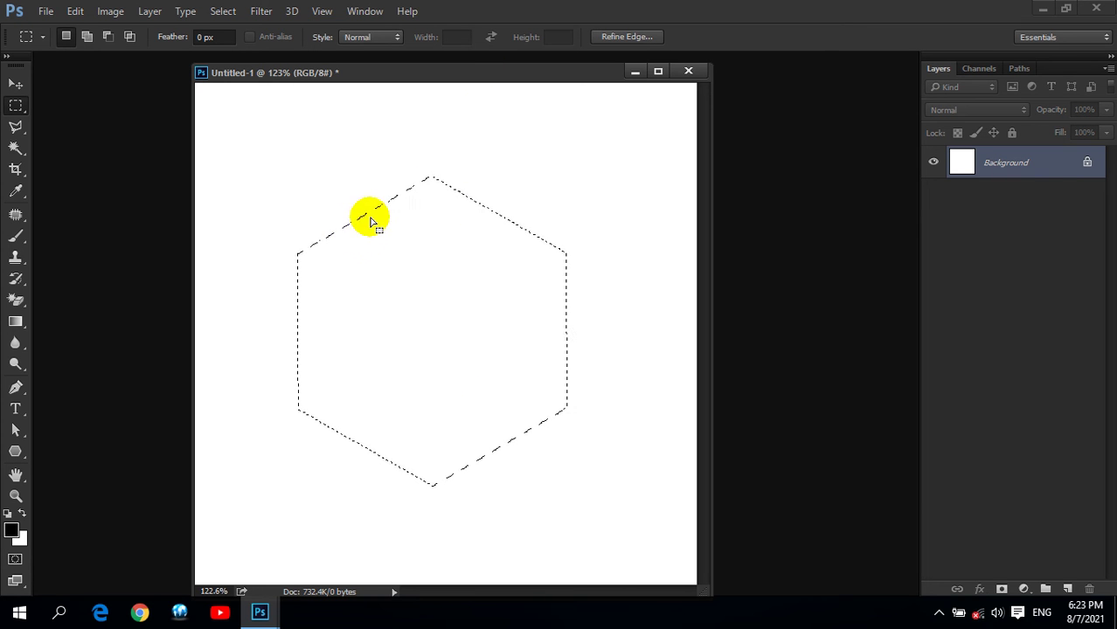
left_click(1068, 590)
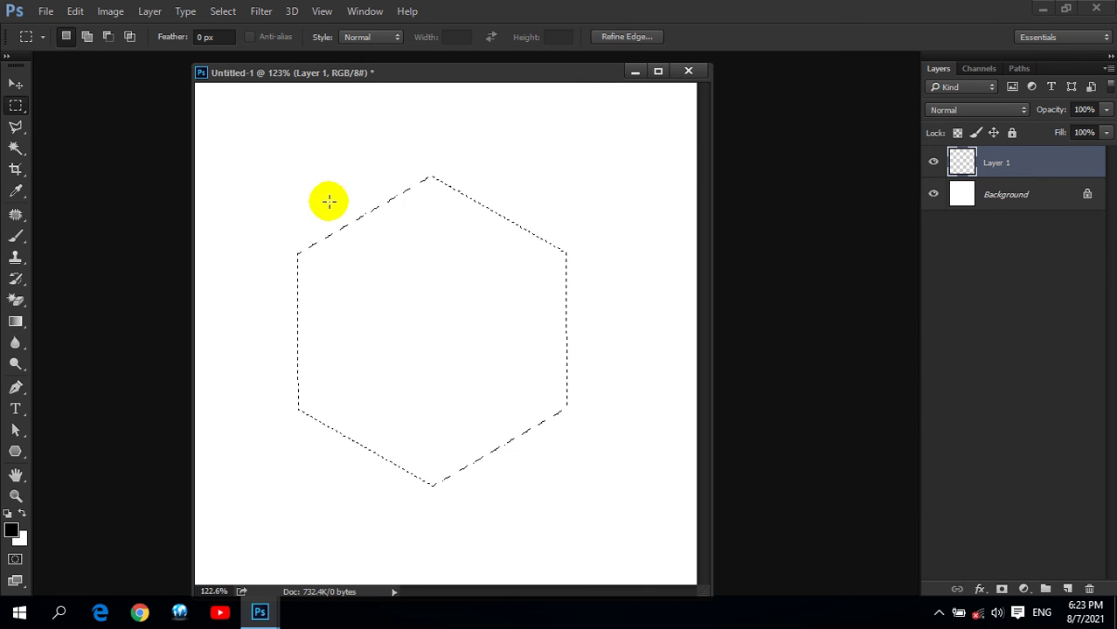
Stroke the hexagon selection with a 40 px #1920ae stroke placed Outside.
left_click(76, 18)
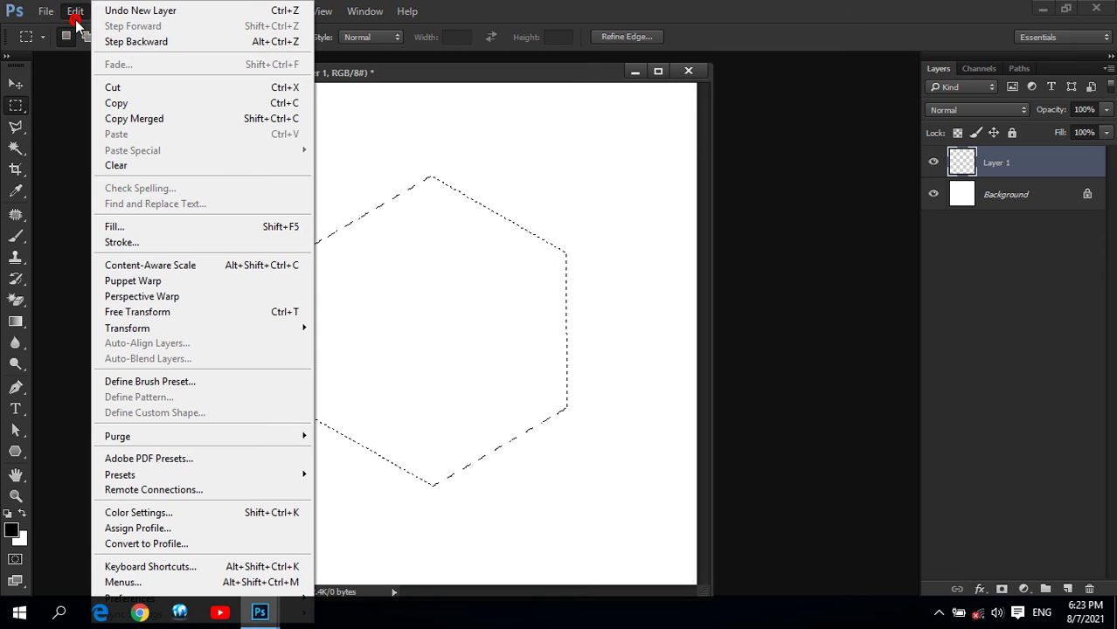
left_click(140, 243)
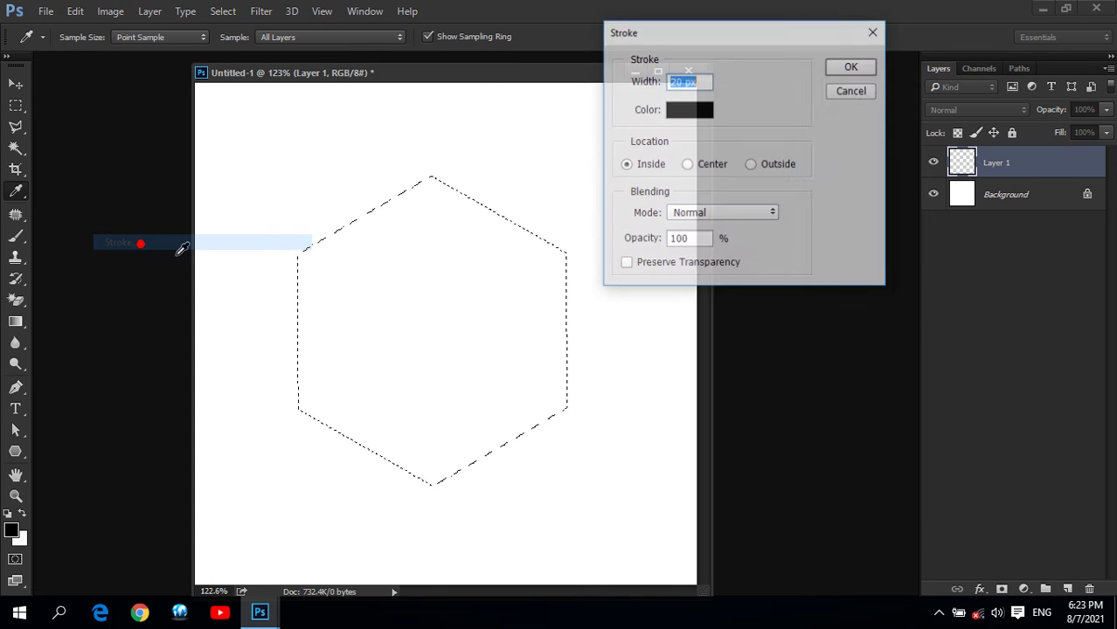
left_click(678, 110)
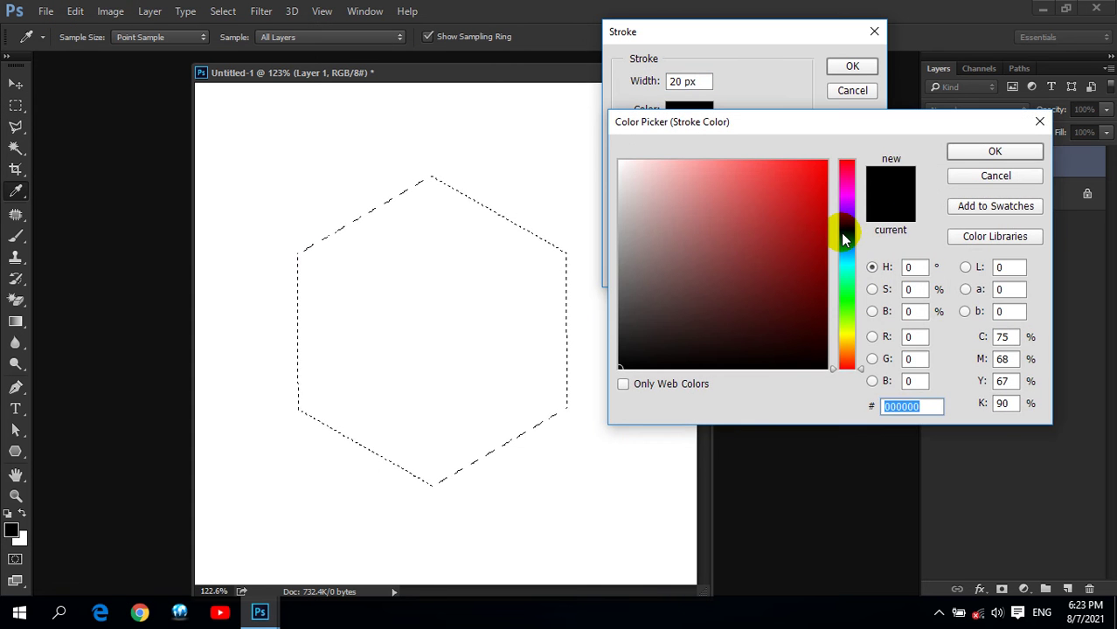
left_click(844, 231)
mouse_move(805, 225)
left_mouse_down()
mouse_move(795, 252)
mouse_move(814, 193)
mouse_move(797, 258)
mouse_move(805, 214)
mouse_move(794, 253)
mouse_move(797, 226)
left_mouse_up()
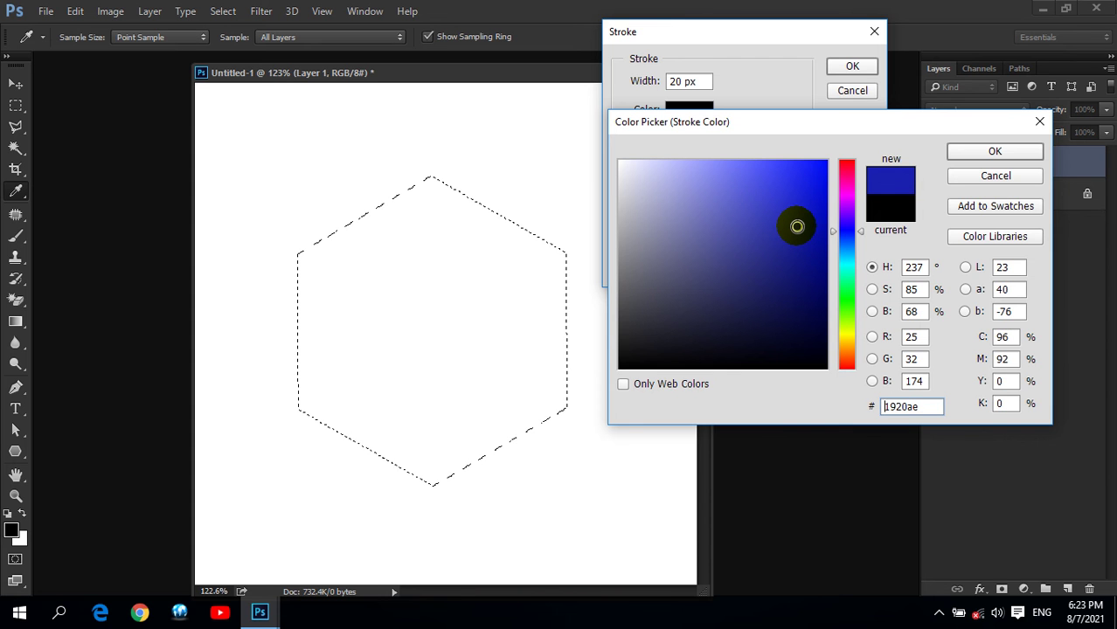
left_click(1007, 153)
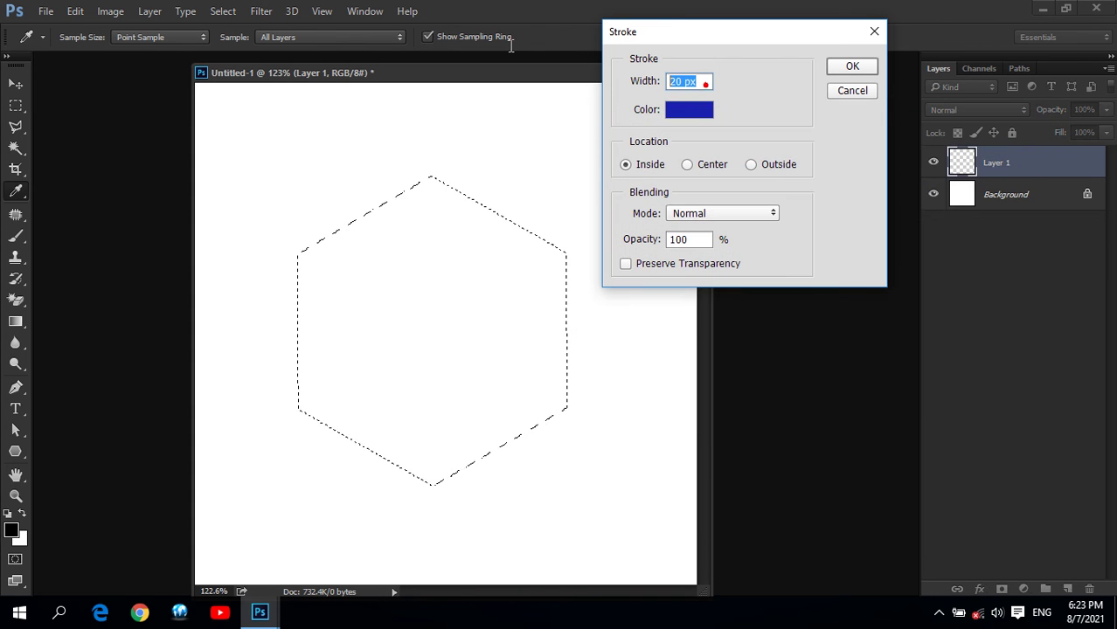
type("40")
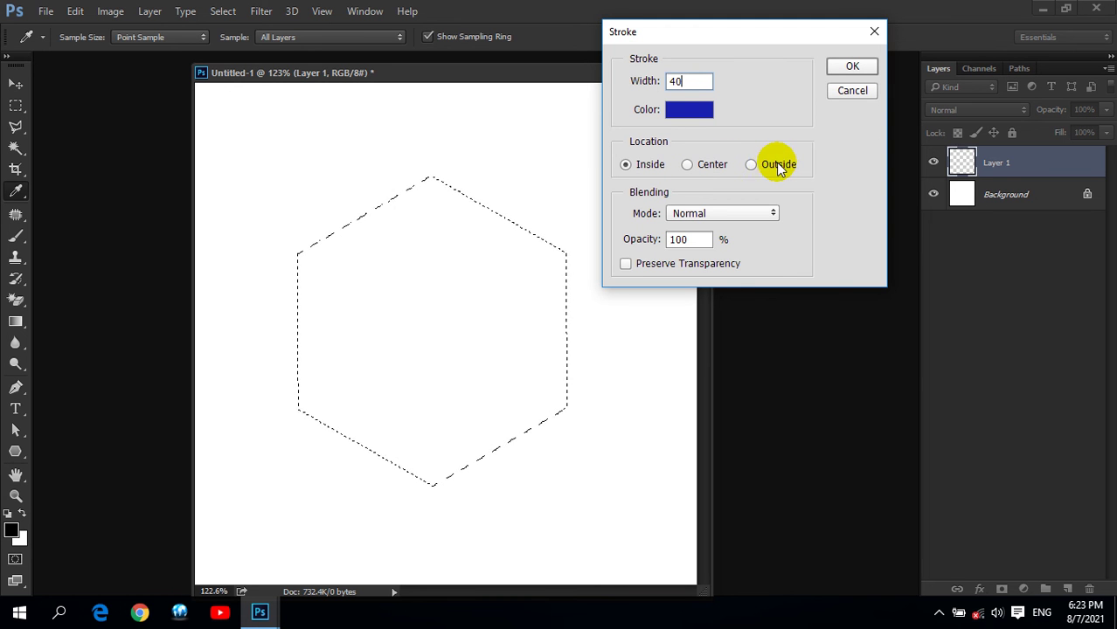
left_click(778, 165)
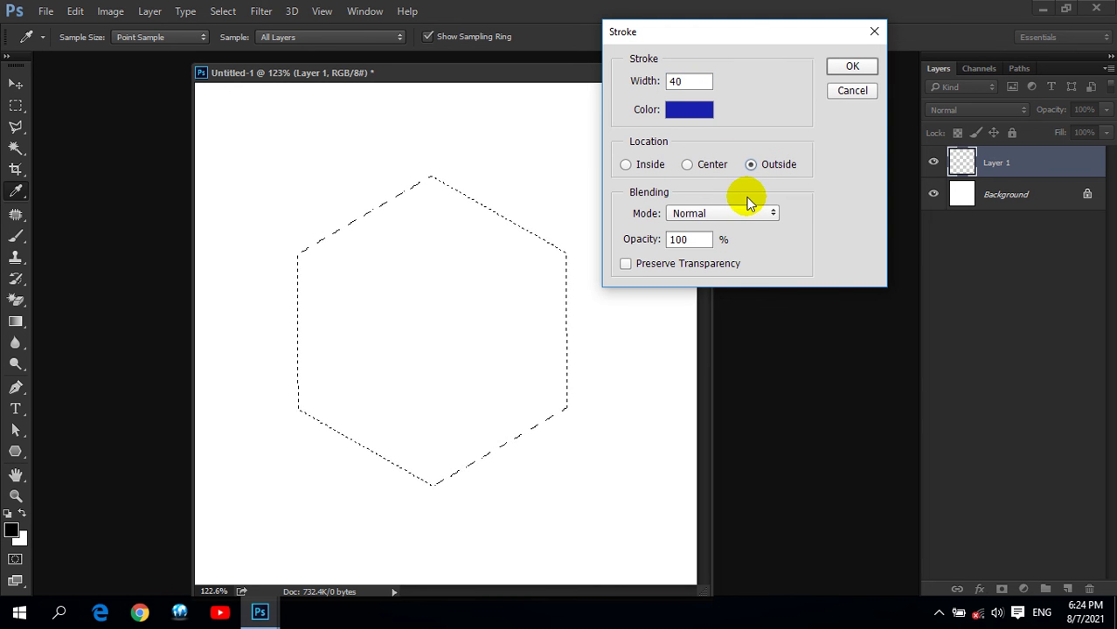
left_click(645, 165)
left_click(703, 165)
left_click(765, 164)
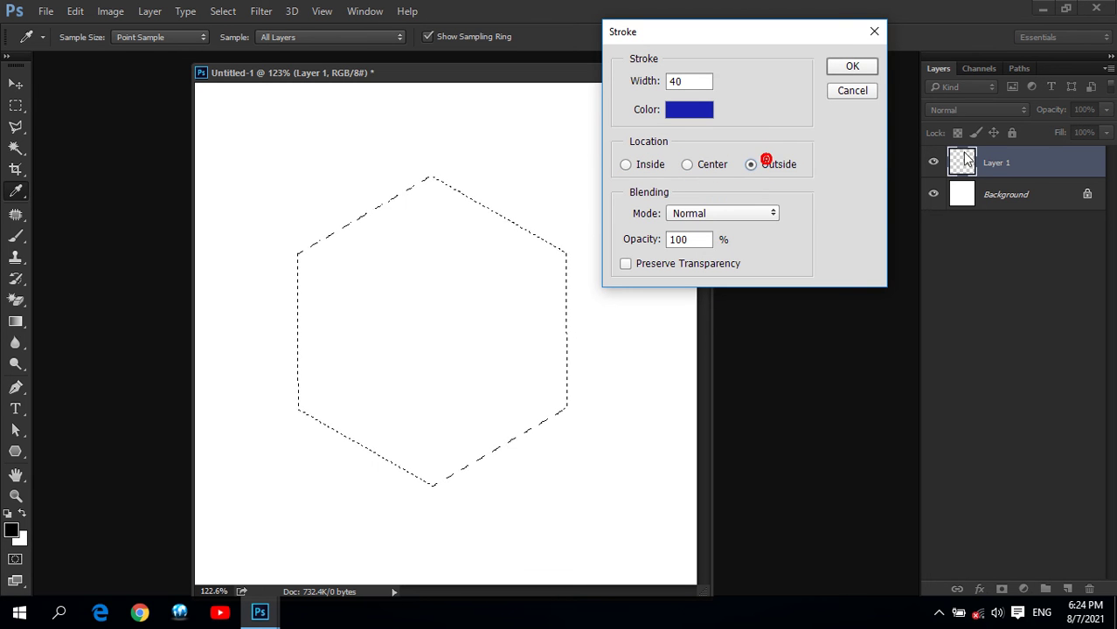
left_click(861, 67)
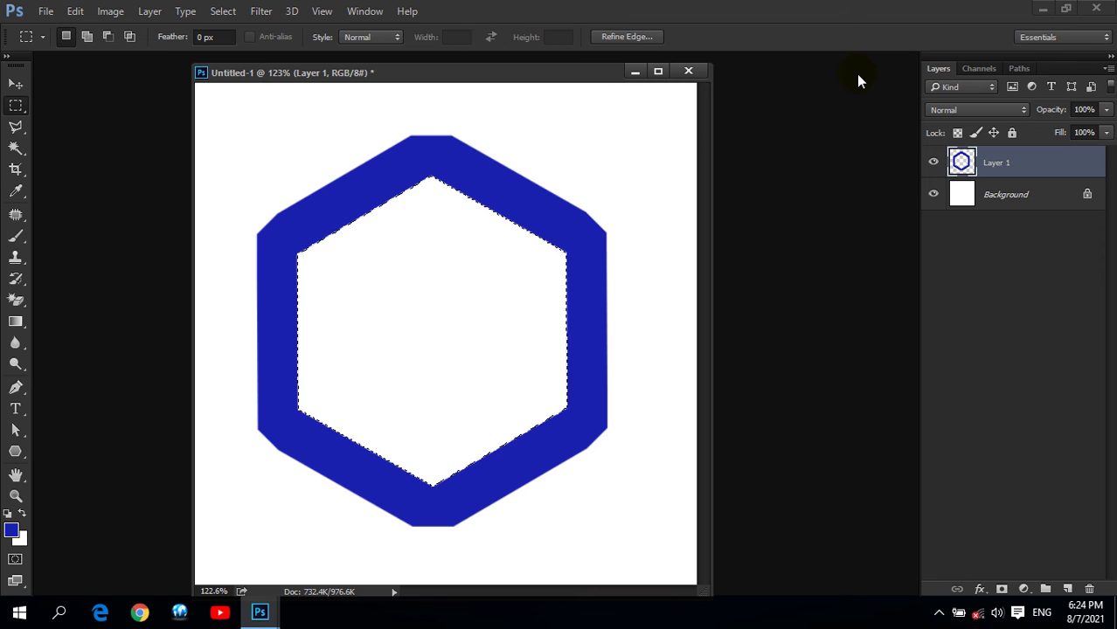
Undo the outside stroke and restroke the hexagon Inside at 50 px.
key("ctrl+z")
left_click(75, 11)
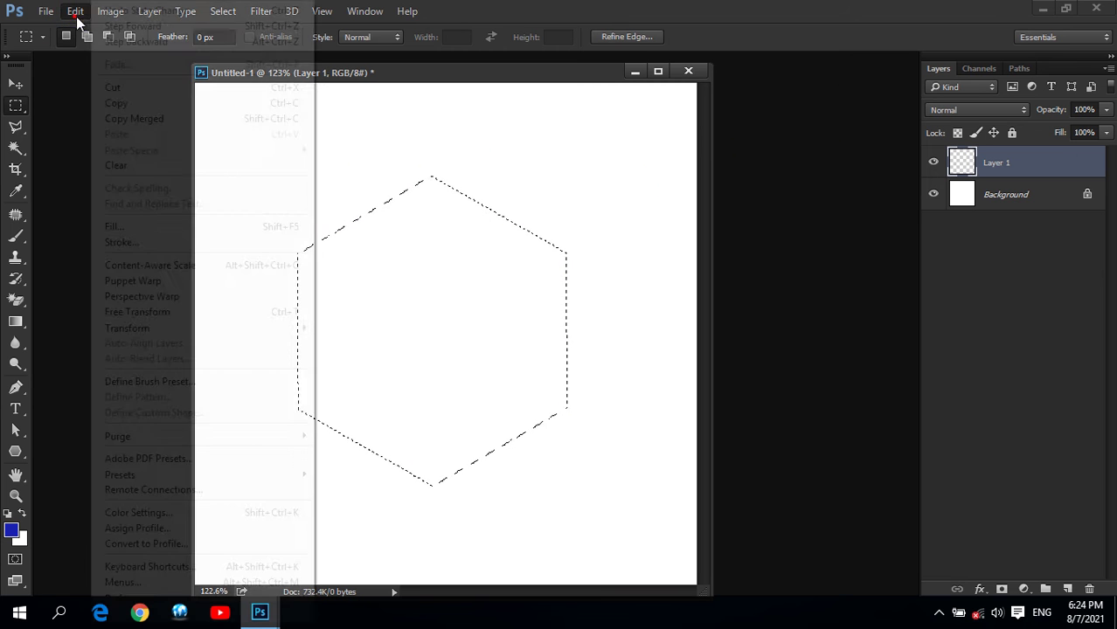
left_click(149, 238)
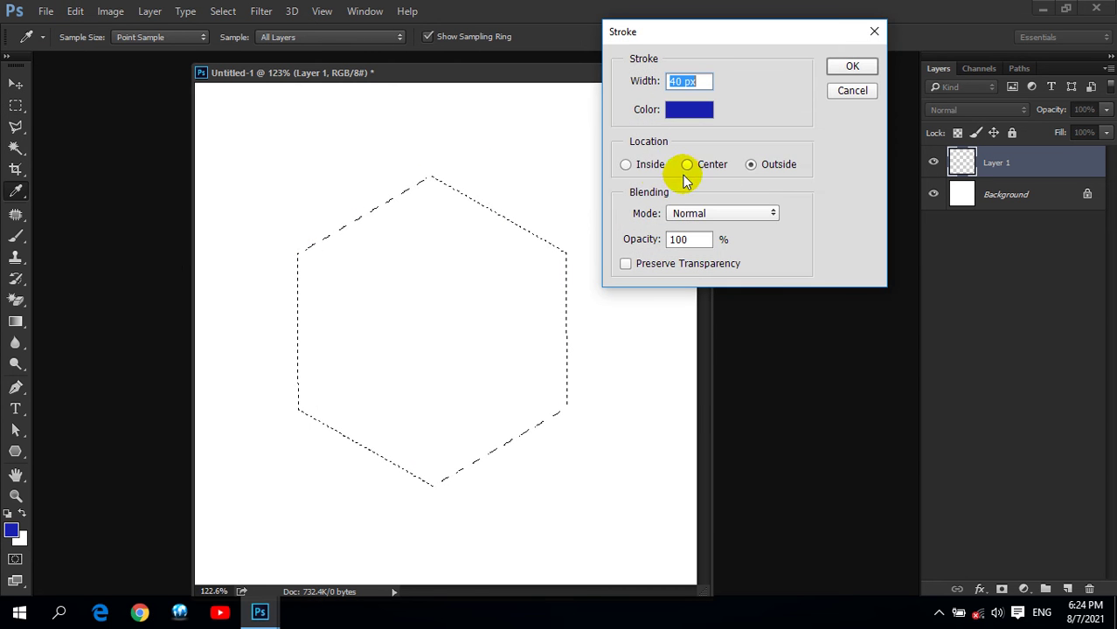
left_click(648, 166)
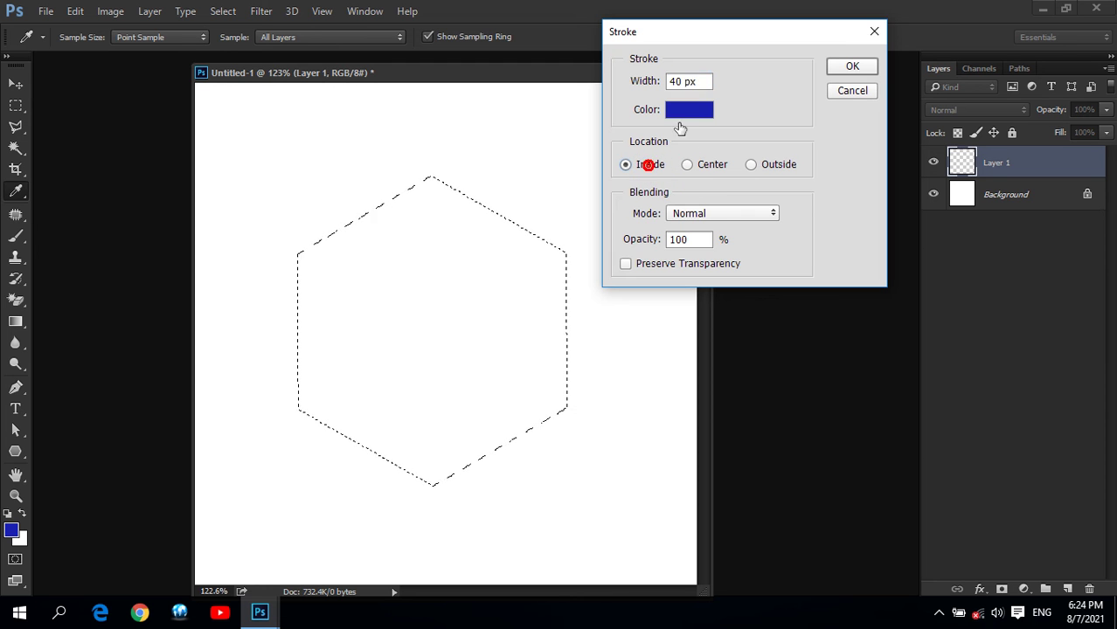
left_click(704, 78)
left_click(704, 76)
left_click_drag(706, 80, 634, 93)
type("50")
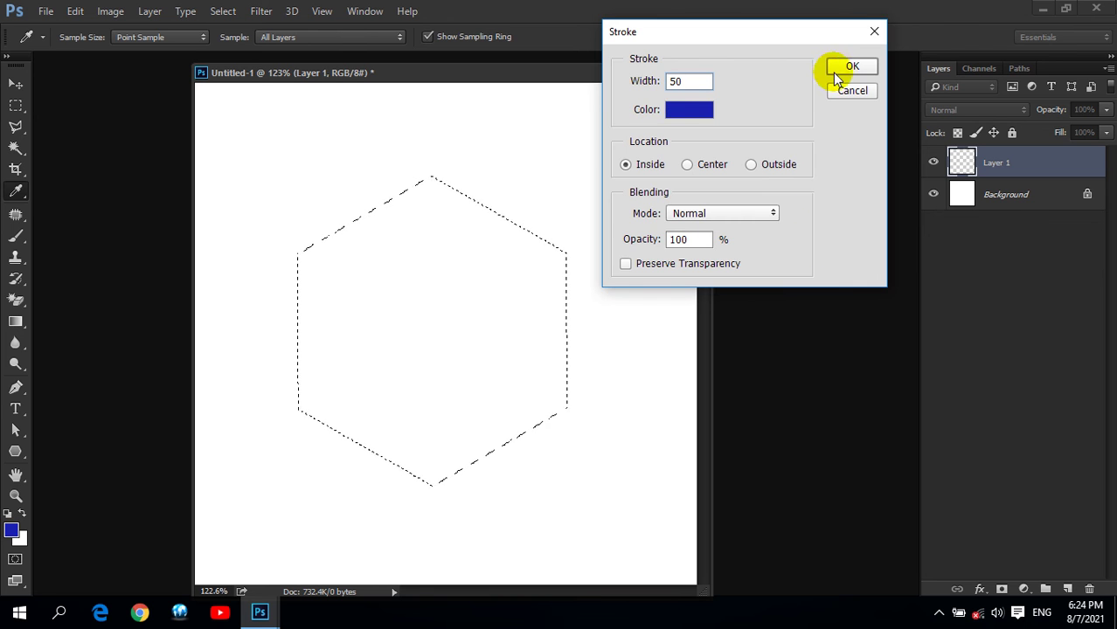
left_click(836, 69)
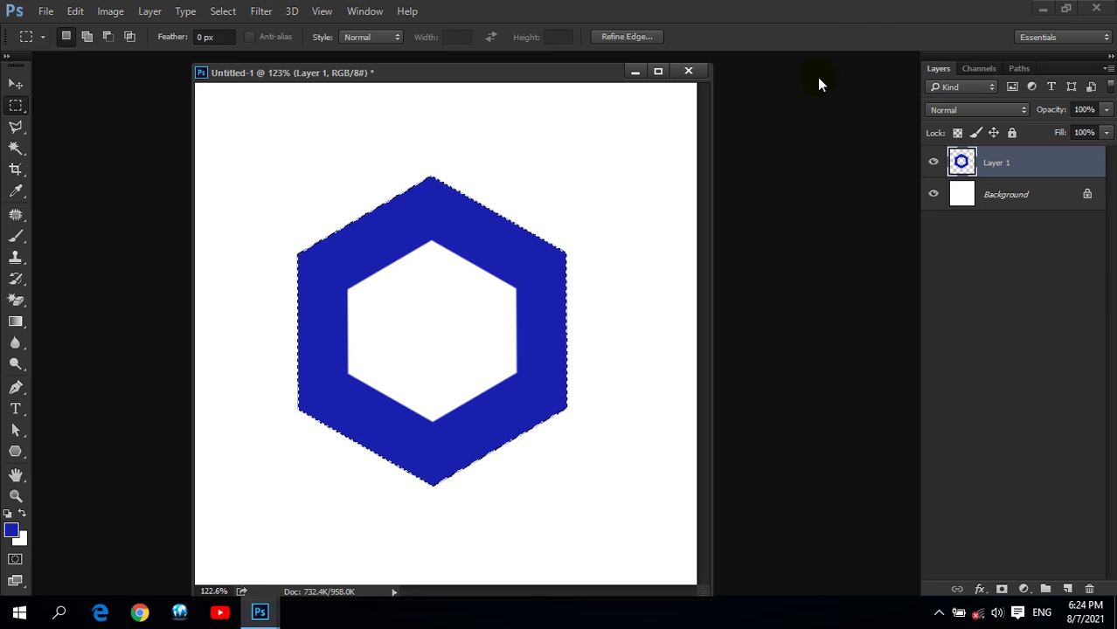
Undo and restroke the hexagon Inside at 55 px instead.
key("ctrl+alt+z")
left_click(75, 10)
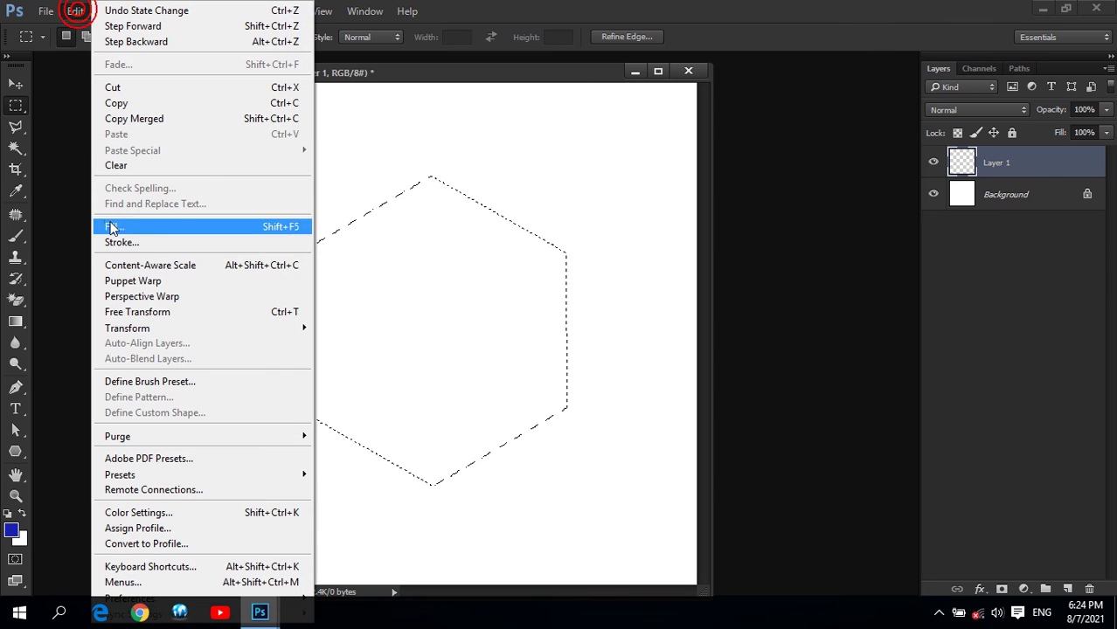
left_click(121, 243)
left_click(708, 81)
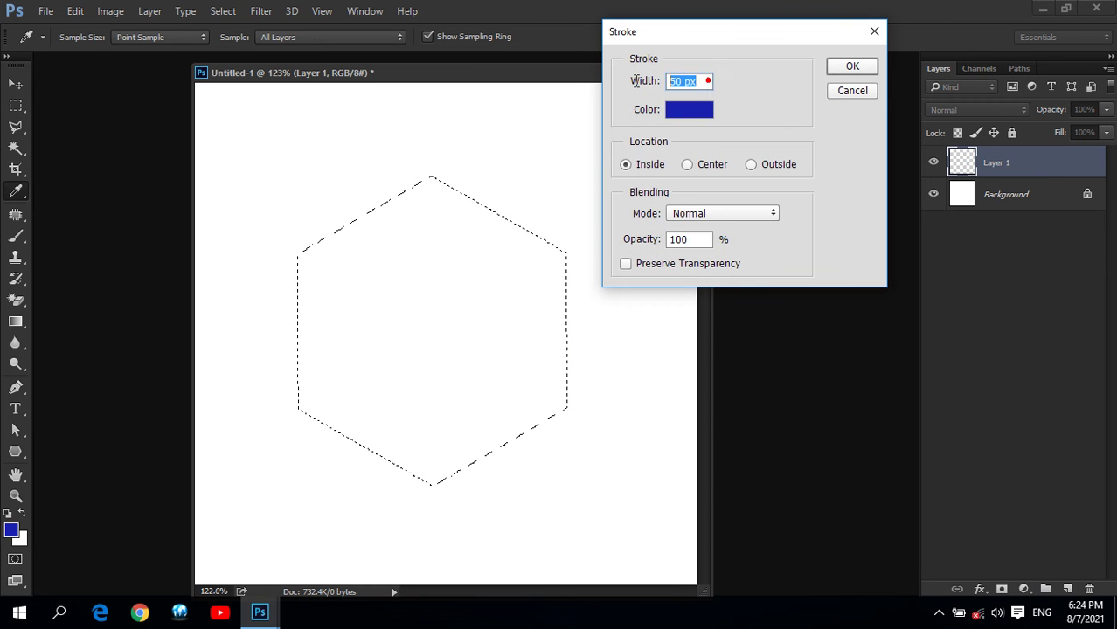
type("60")
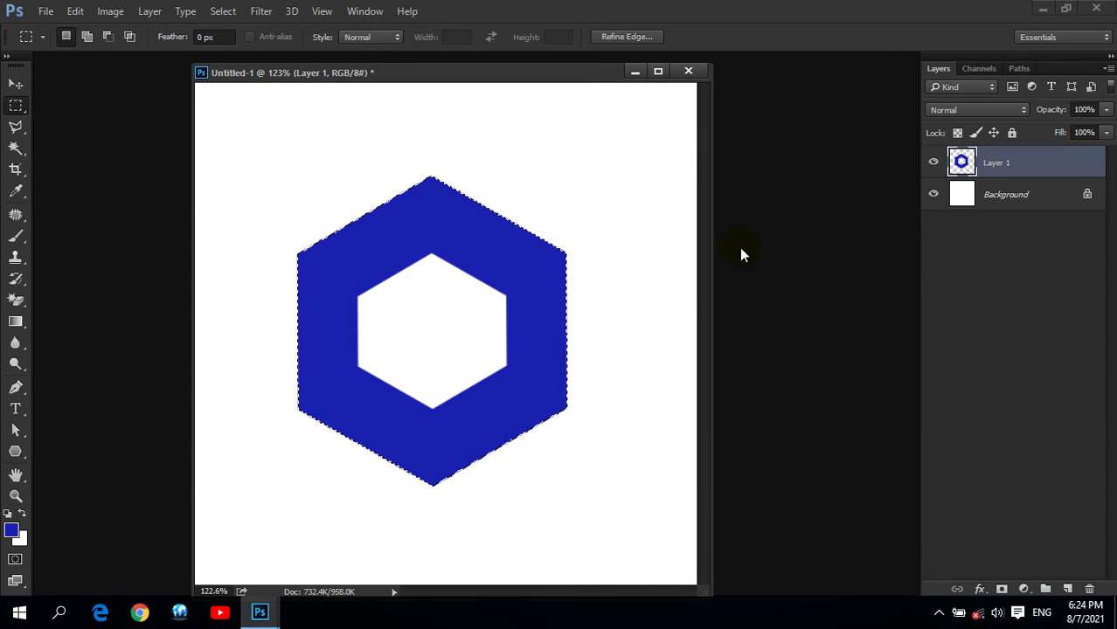
key("Delete")
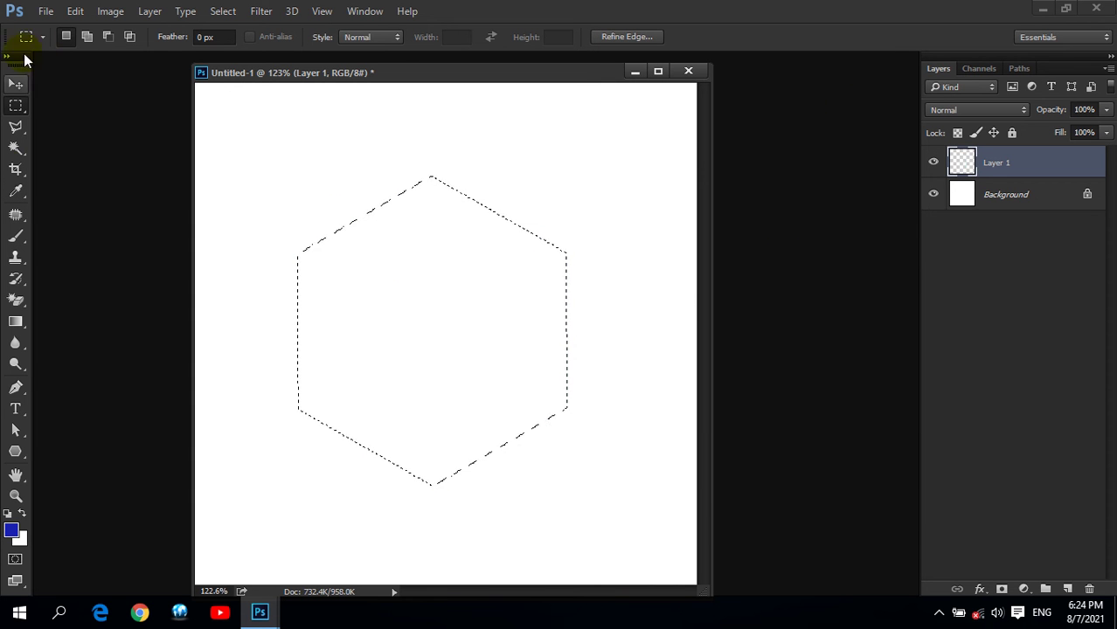
left_click(75, 11)
left_click(131, 242)
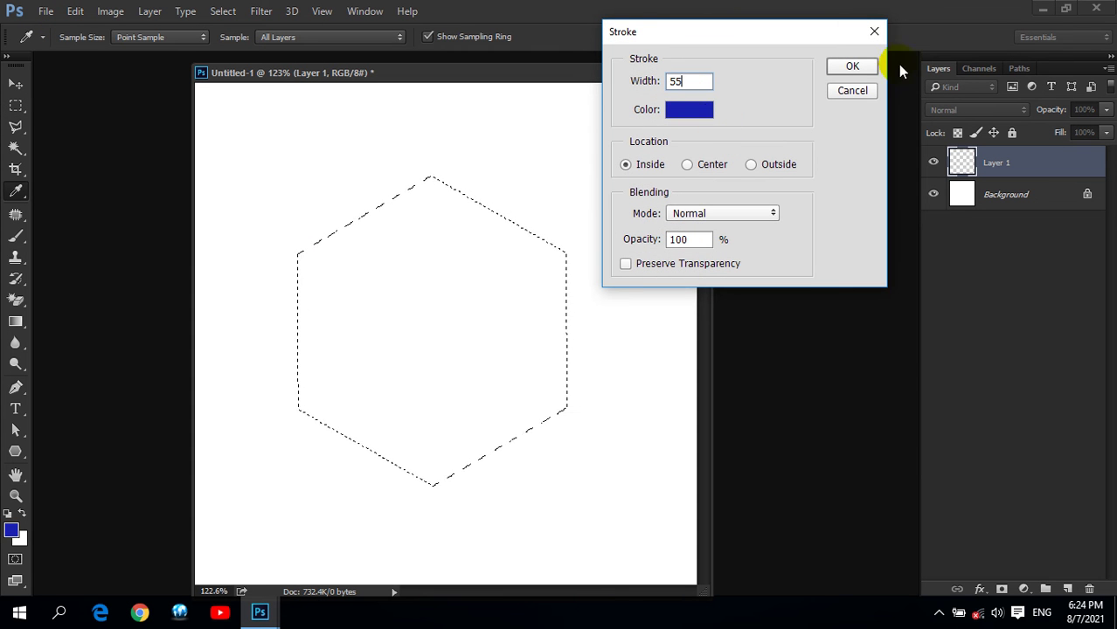
left_click(854, 68)
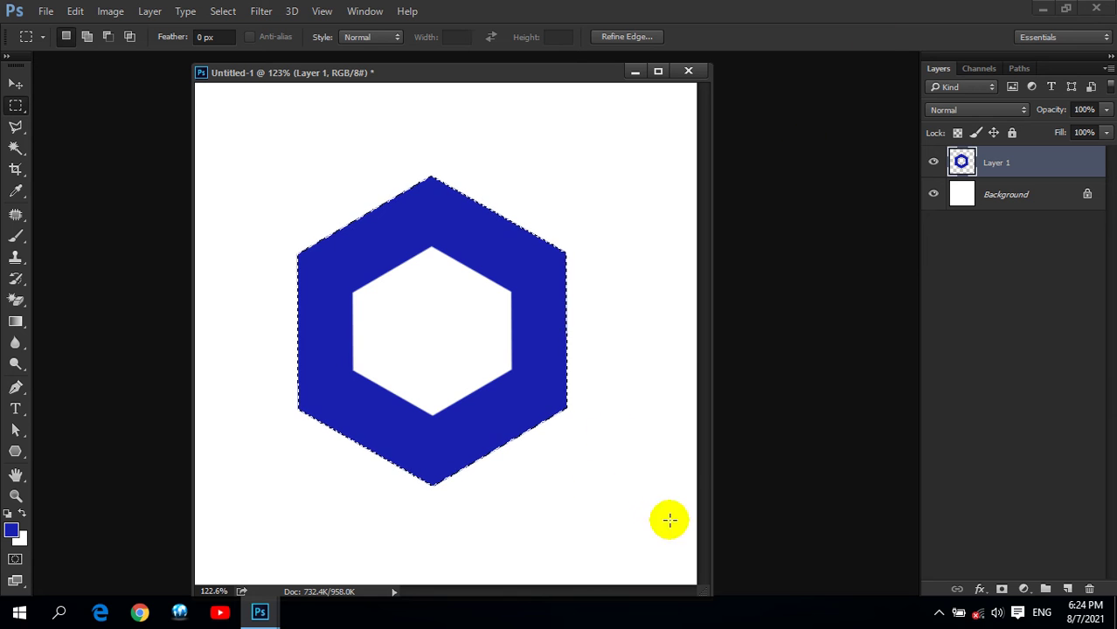
Deselect and scale the blue hexagon ring up to about 109%.
left_click(639, 535)
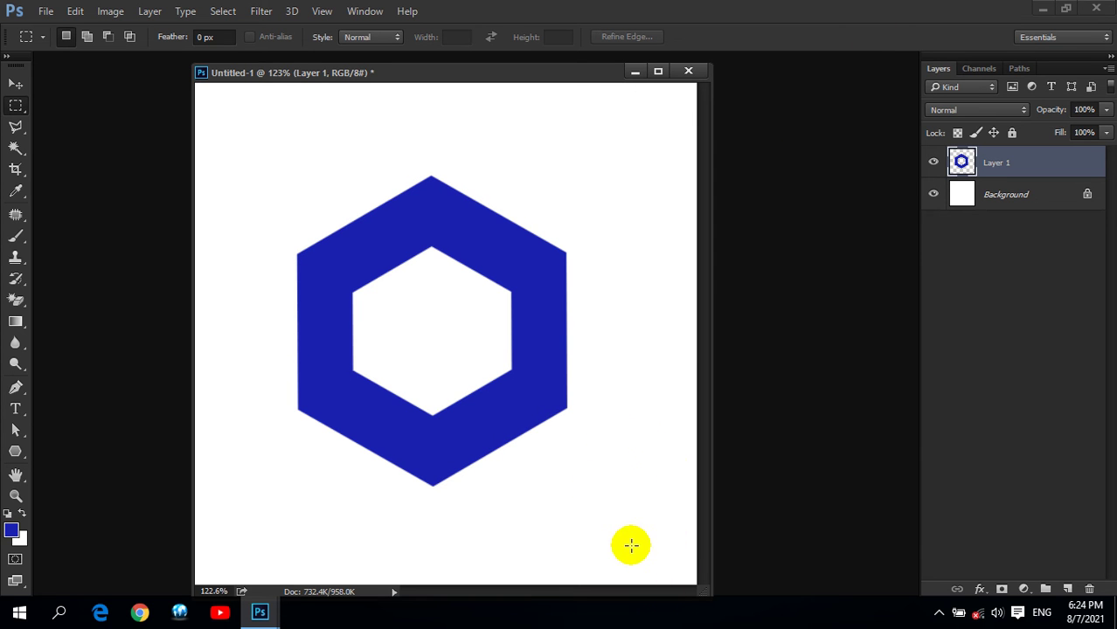
key("ctrl+t")
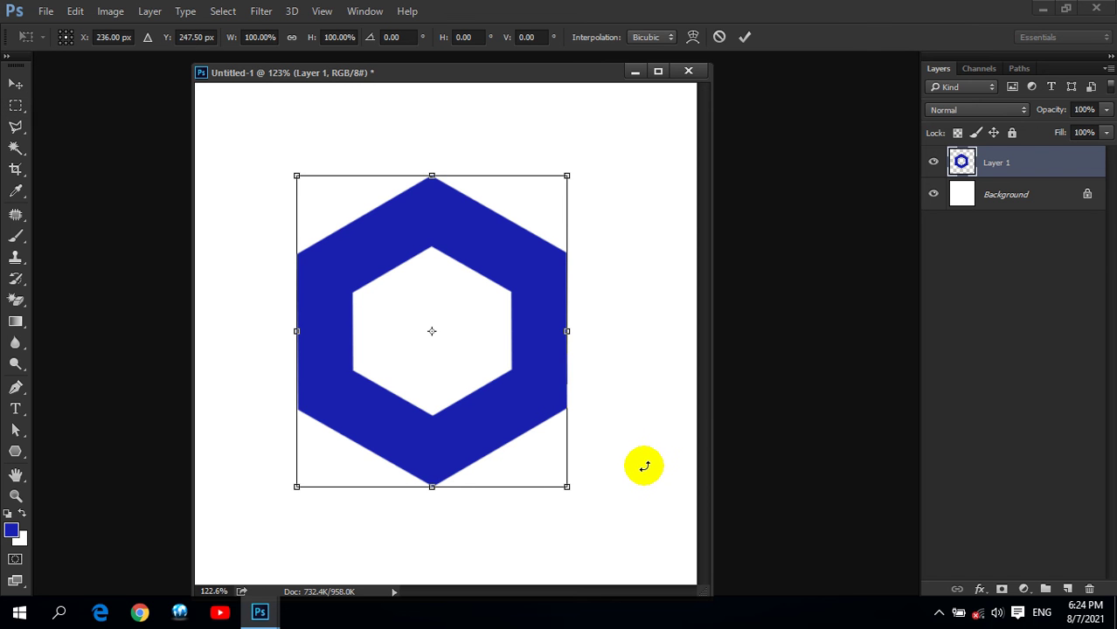
mouse_move(568, 176)
left_mouse_down()
mouse_move(627, 152)
mouse_move(608, 165)
mouse_move(646, 164)
mouse_move(616, 195)
left_mouse_up()
key("Return")
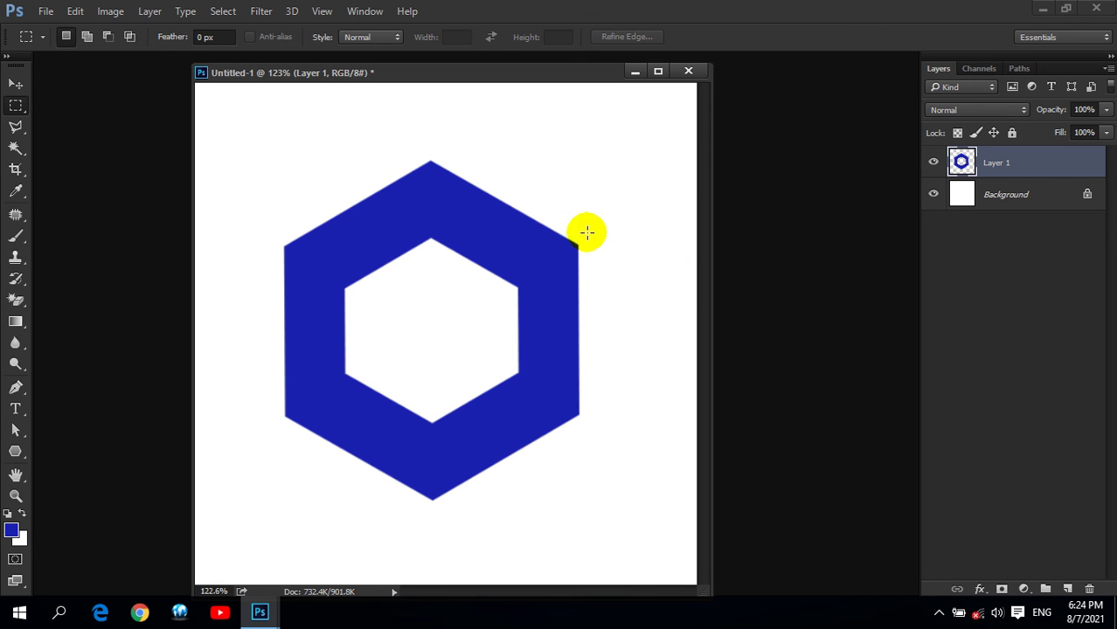
Add Layer 2 and try a circular selection at the hexagon's right corner.
left_click(1067, 588)
left_click(997, 164)
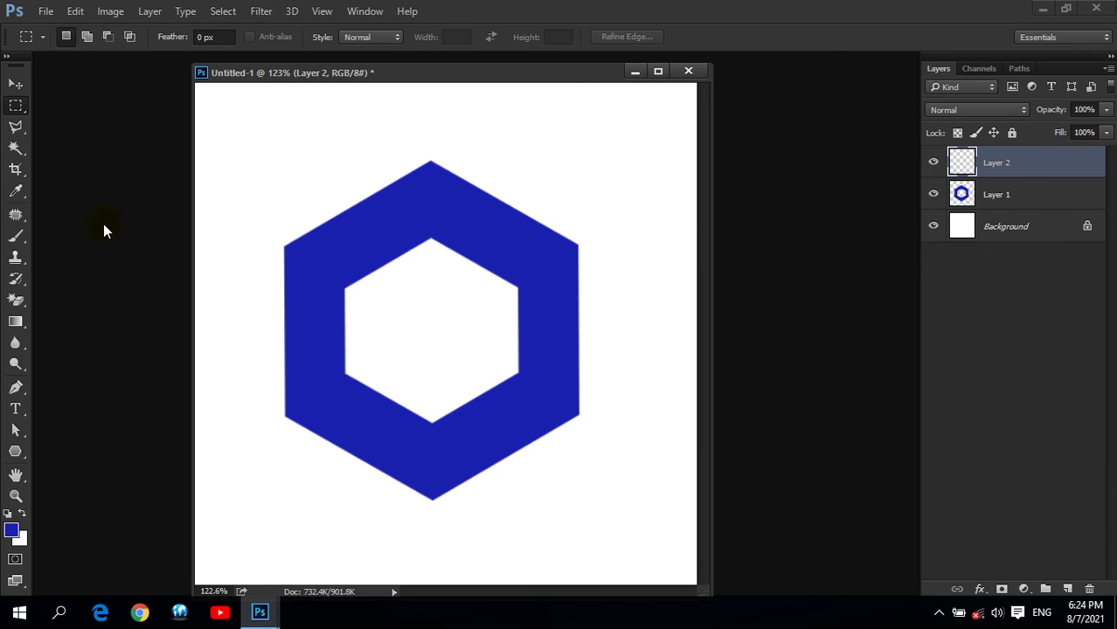
right_click(16, 109)
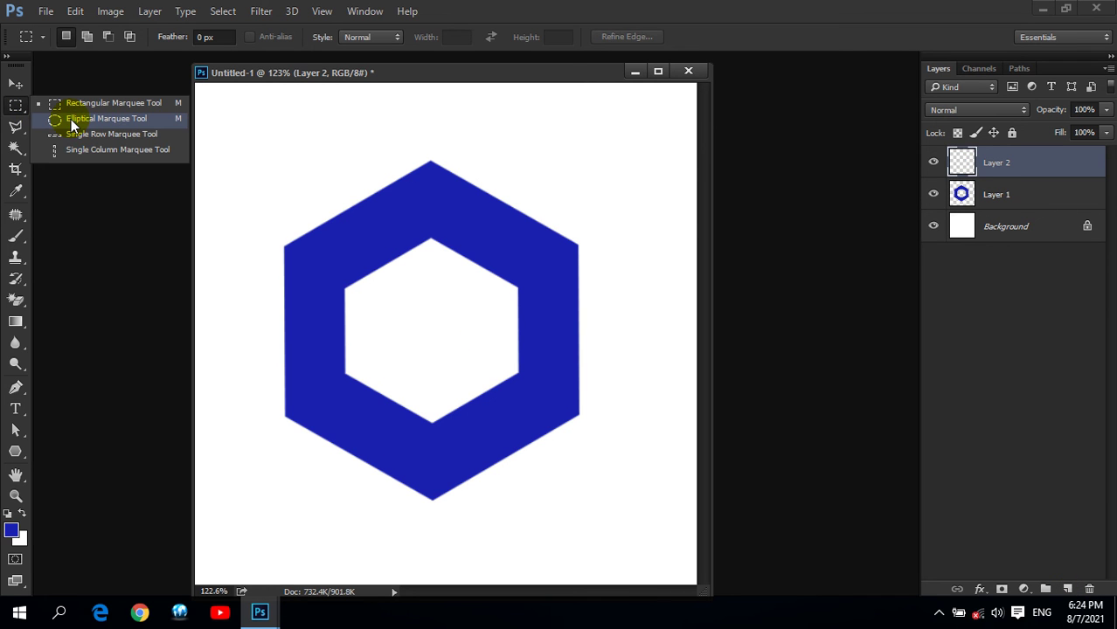
left_click(73, 121)
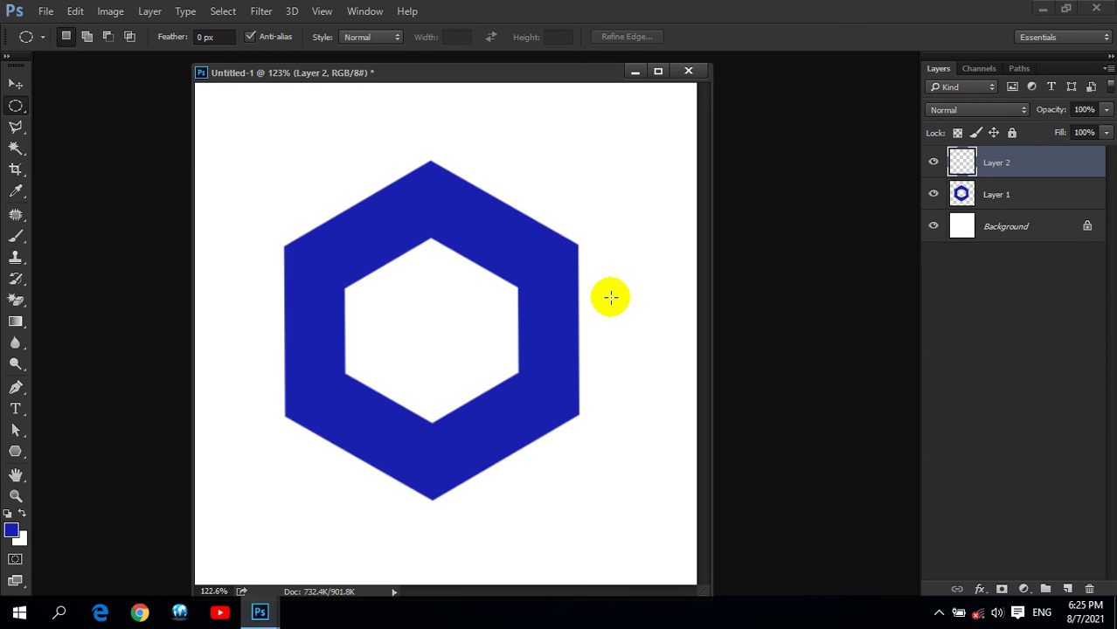
left_click_drag(586, 232, 495, 324)
left_click_drag(554, 278, 560, 273)
left_click(615, 267)
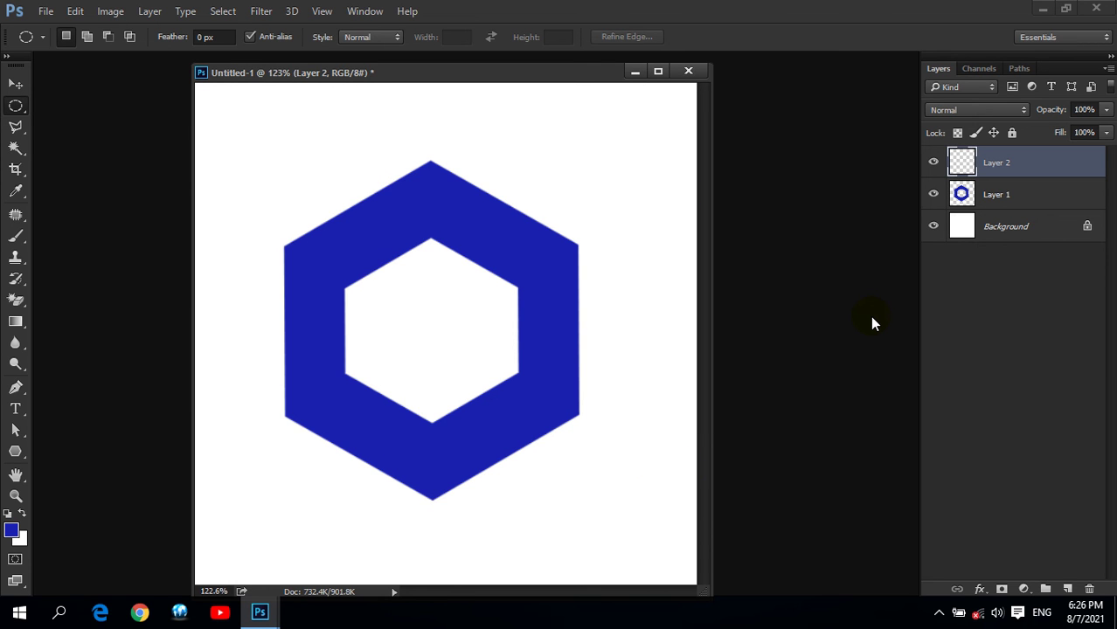
left_click(932, 162)
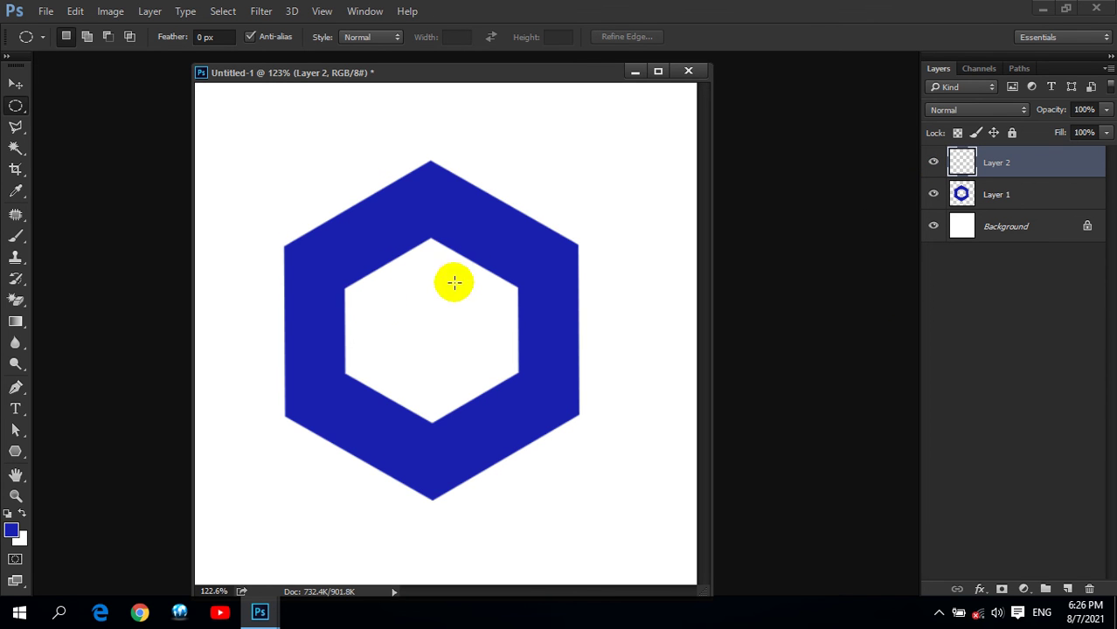
Fill a circle over the hexagon's upper-right corner with white, then add Layer 3.
left_click_drag(599, 221, 494, 319)
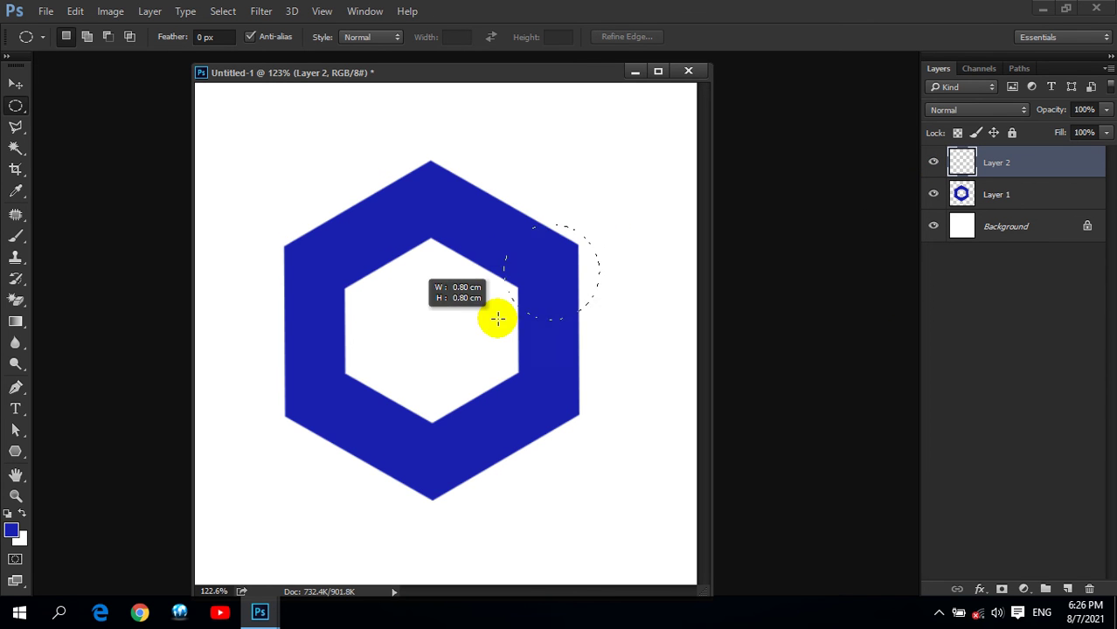
left_click_drag(553, 269, 545, 266)
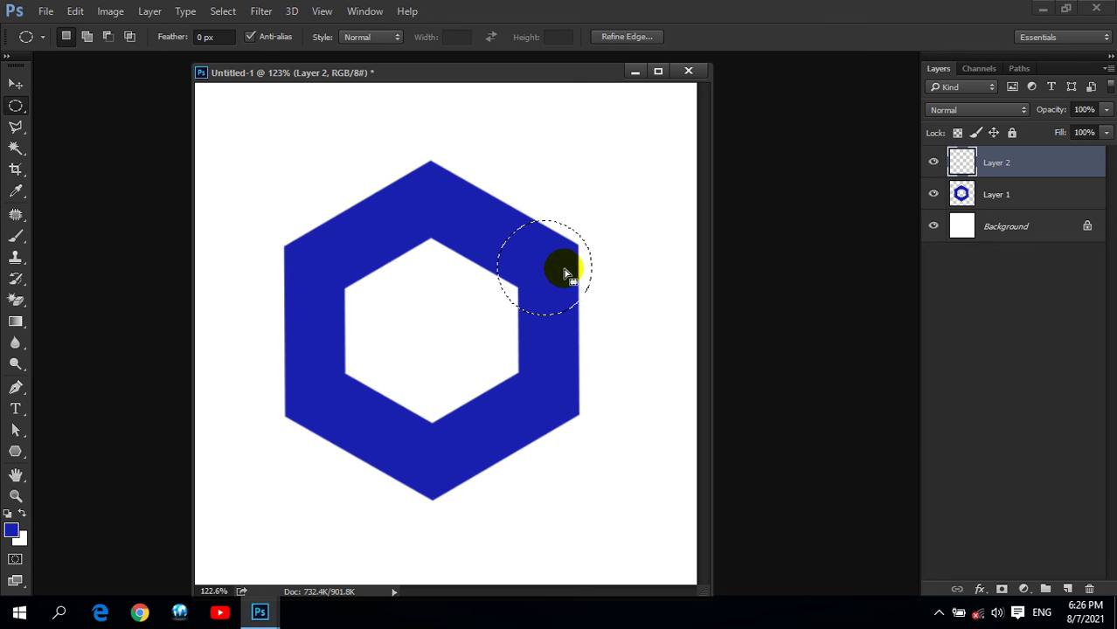
left_click(23, 516)
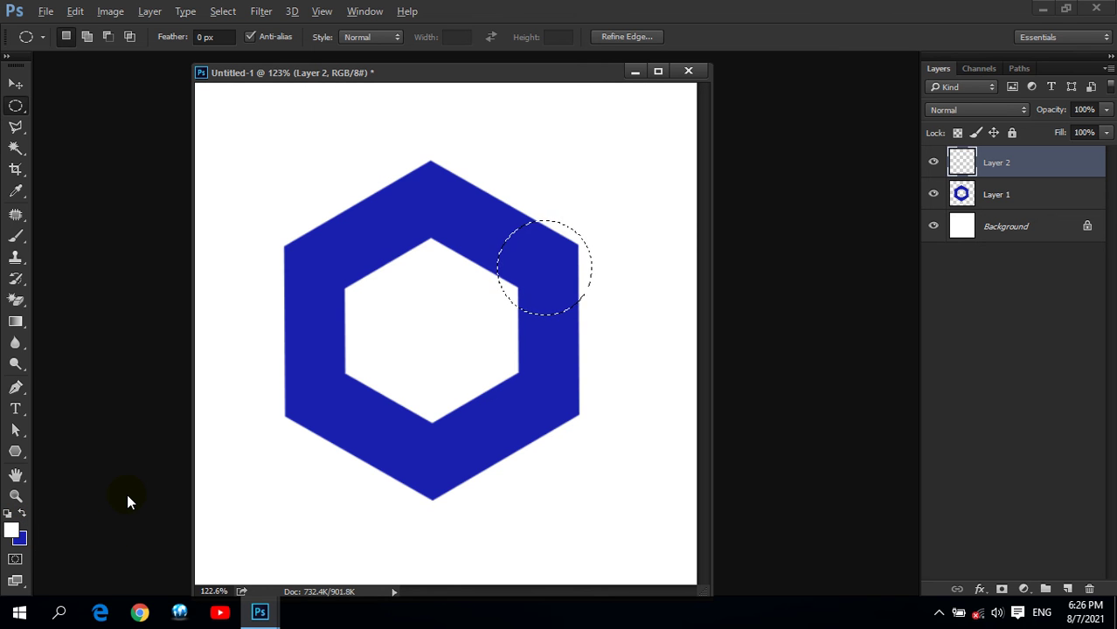
key("alt+BackSpace")
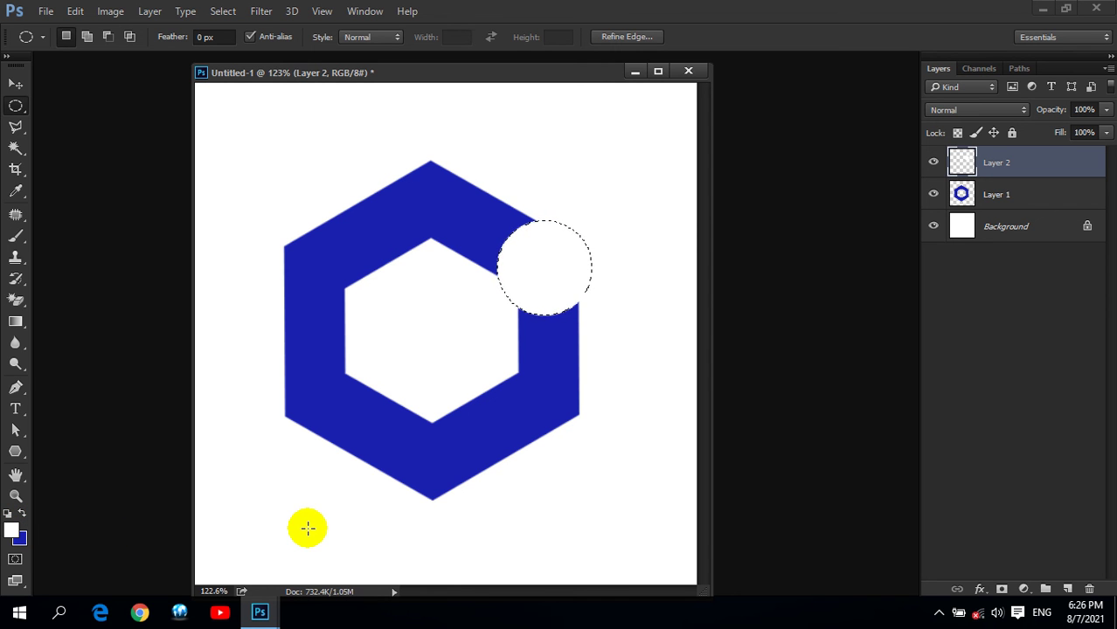
left_click(348, 496)
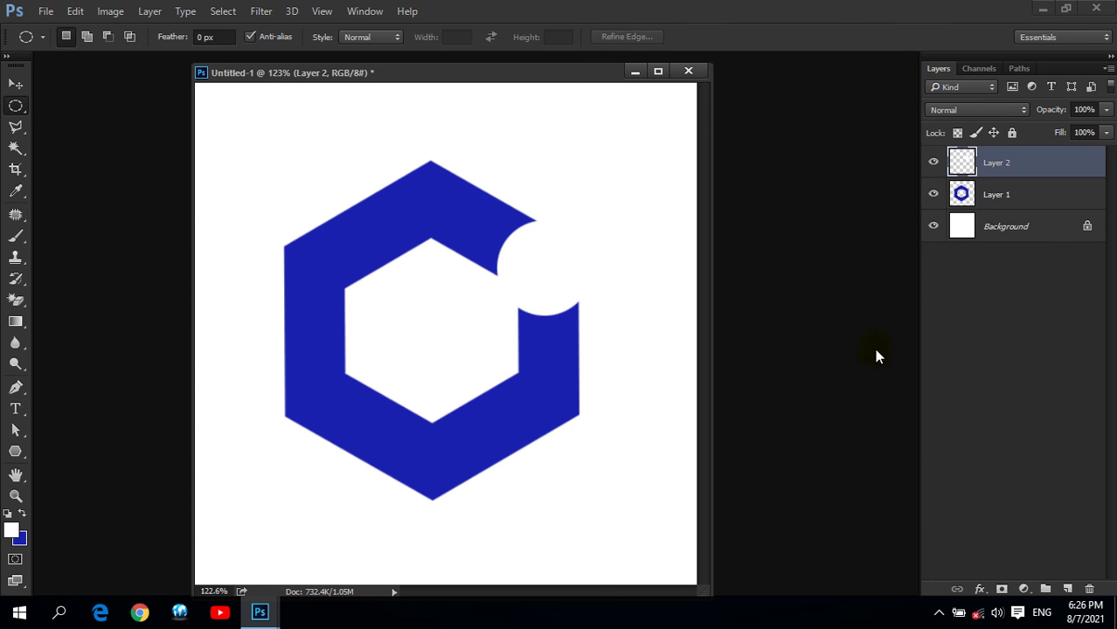
left_click(1067, 590)
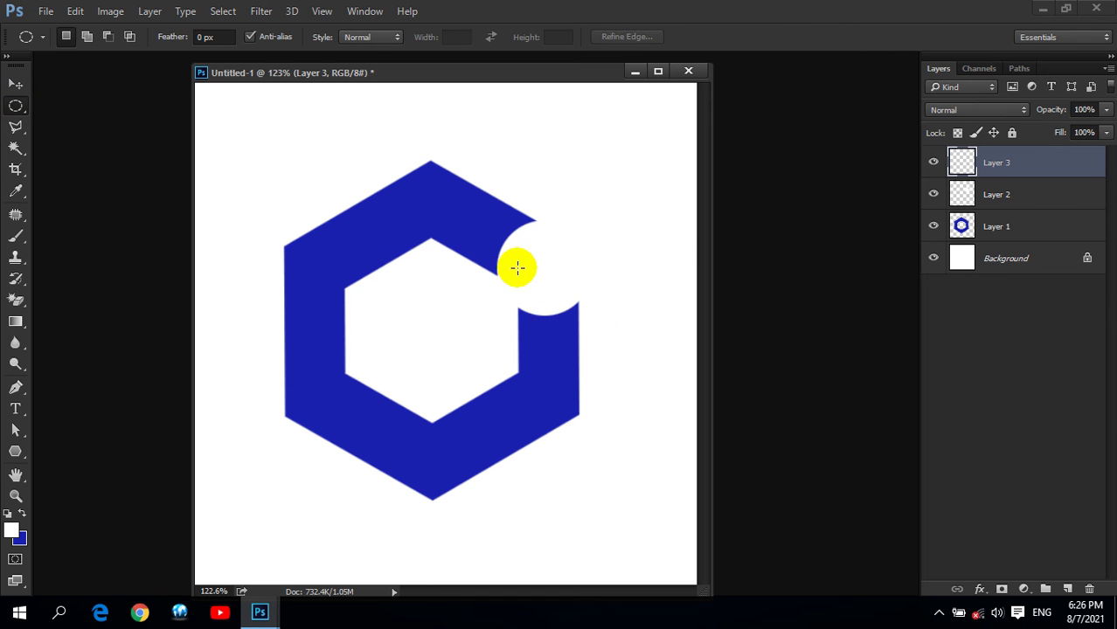
Fill a small circle inside the white notch with bright red and deselect.
mouse_move(518, 252)
left_mouse_down()
mouse_move(572, 297)
mouse_move(548, 271)
left_mouse_up()
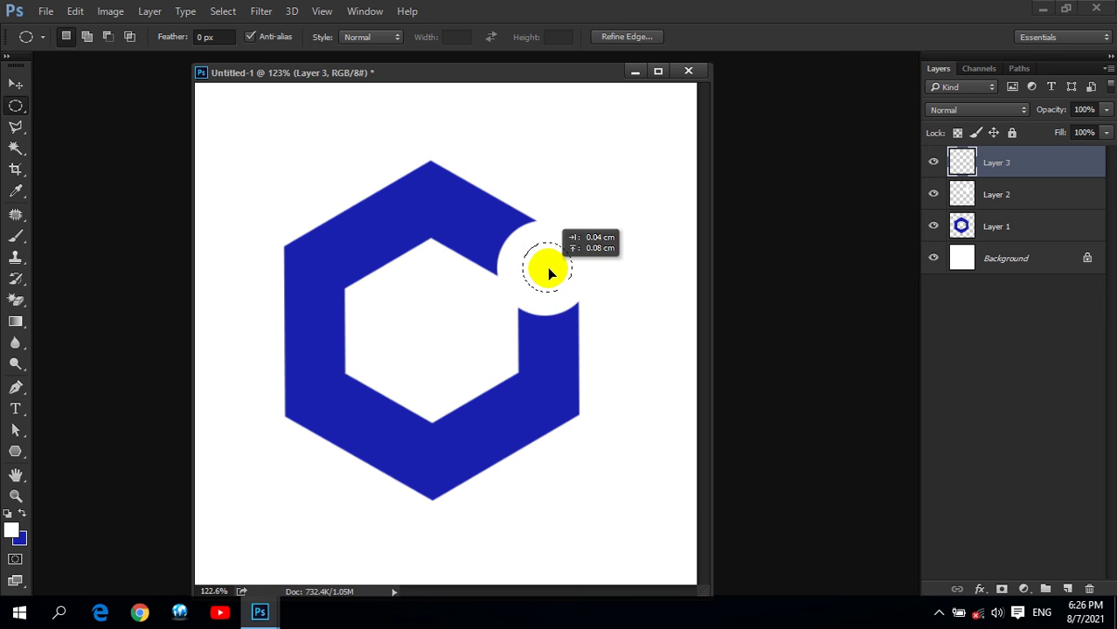
left_click(11, 530)
left_click(847, 337)
left_click_drag(811, 231, 830, 154)
left_click_drag(848, 365, 820, 387)
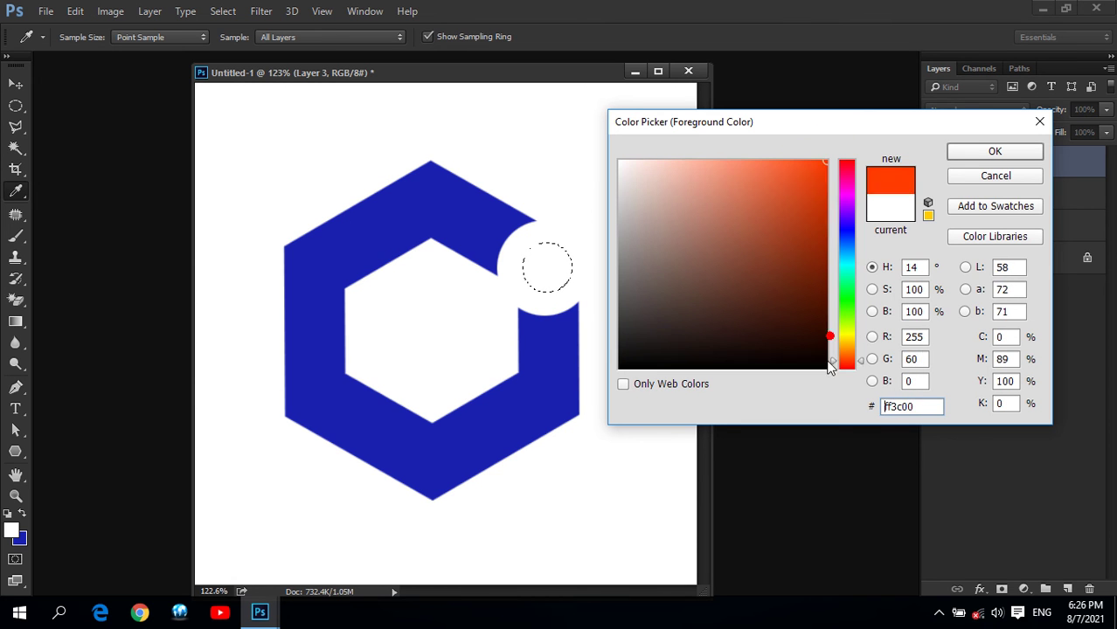
left_click_drag(808, 178, 828, 153)
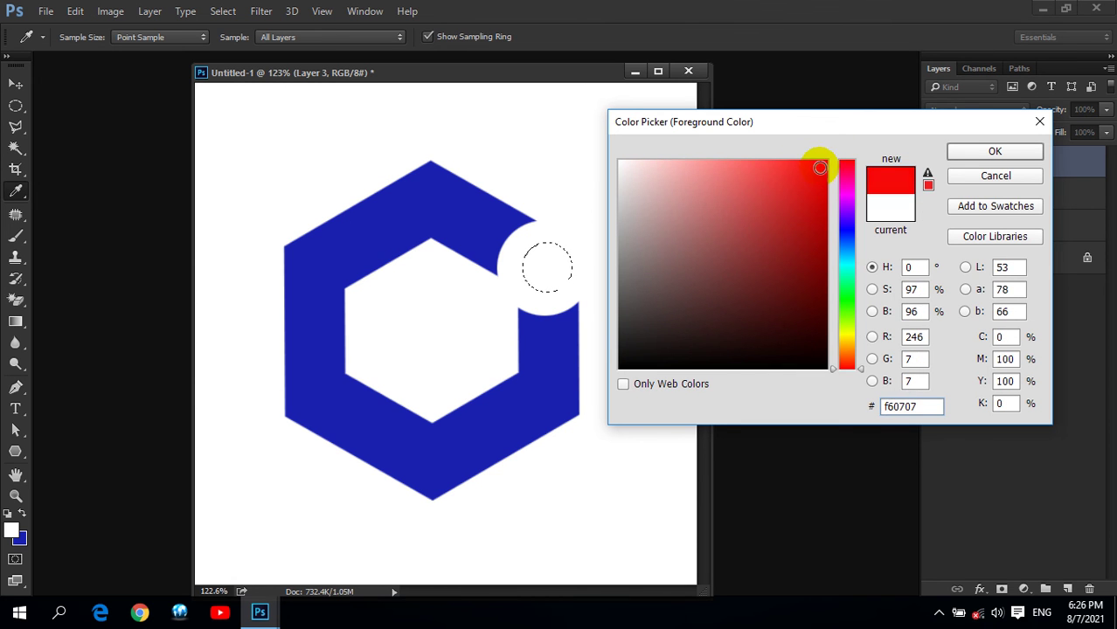
left_click(988, 150)
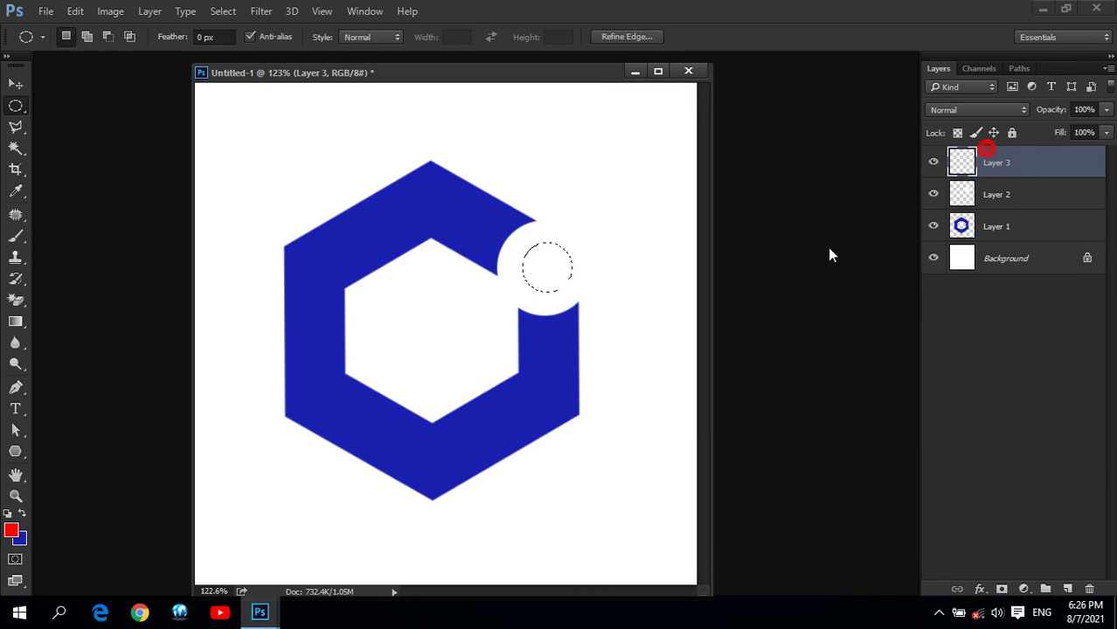
key("alt+BackSpace")
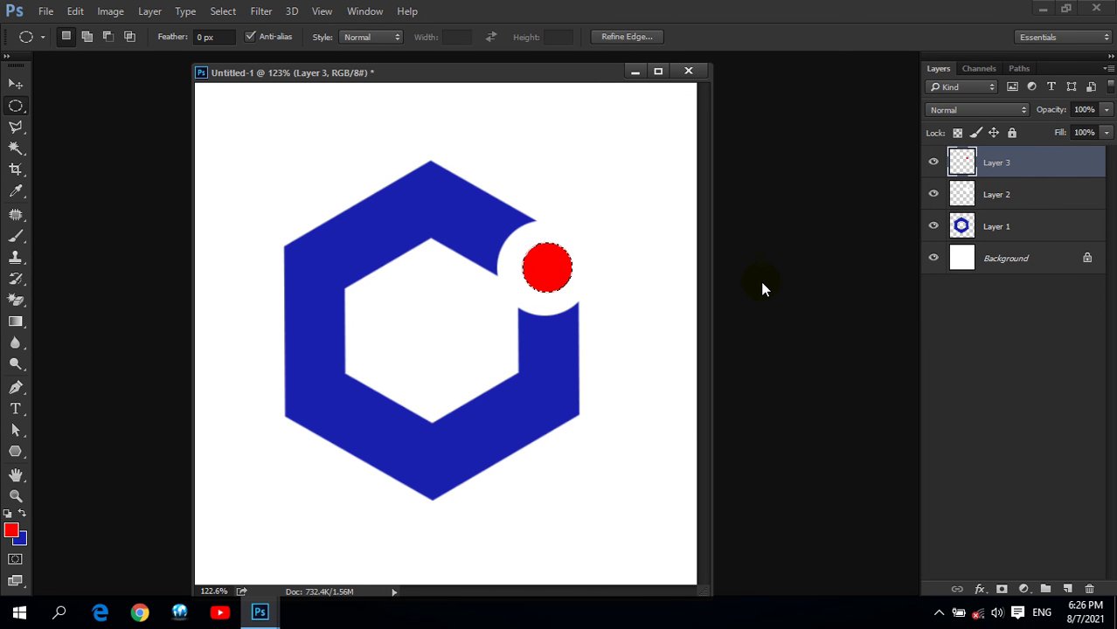
key("ctrl+d")
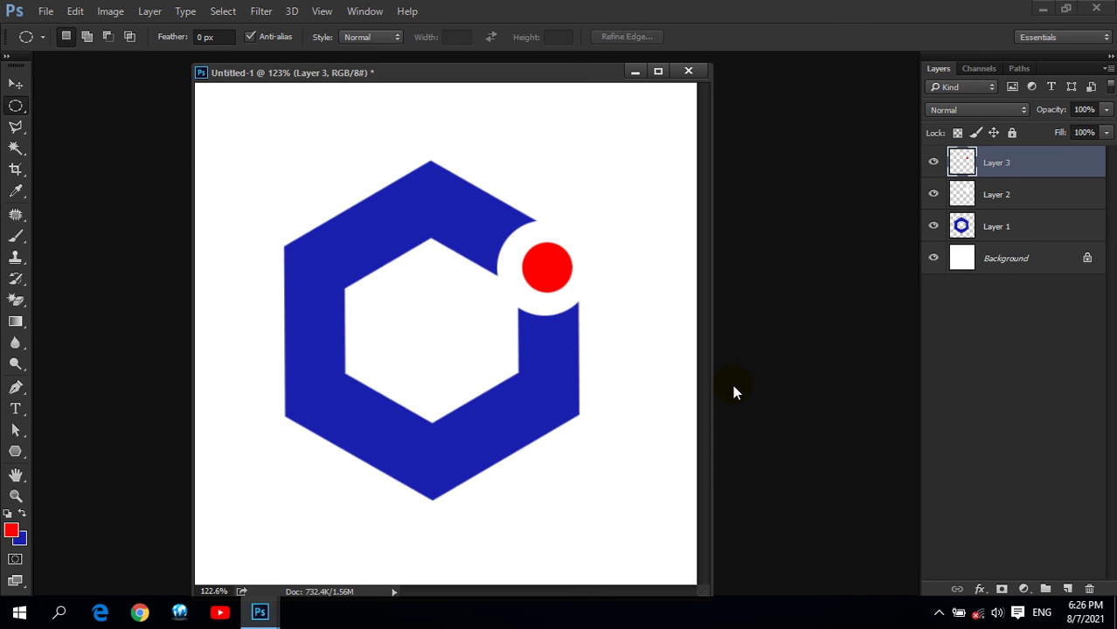
Close the logo without saving and create a new default document.
left_click(688, 70)
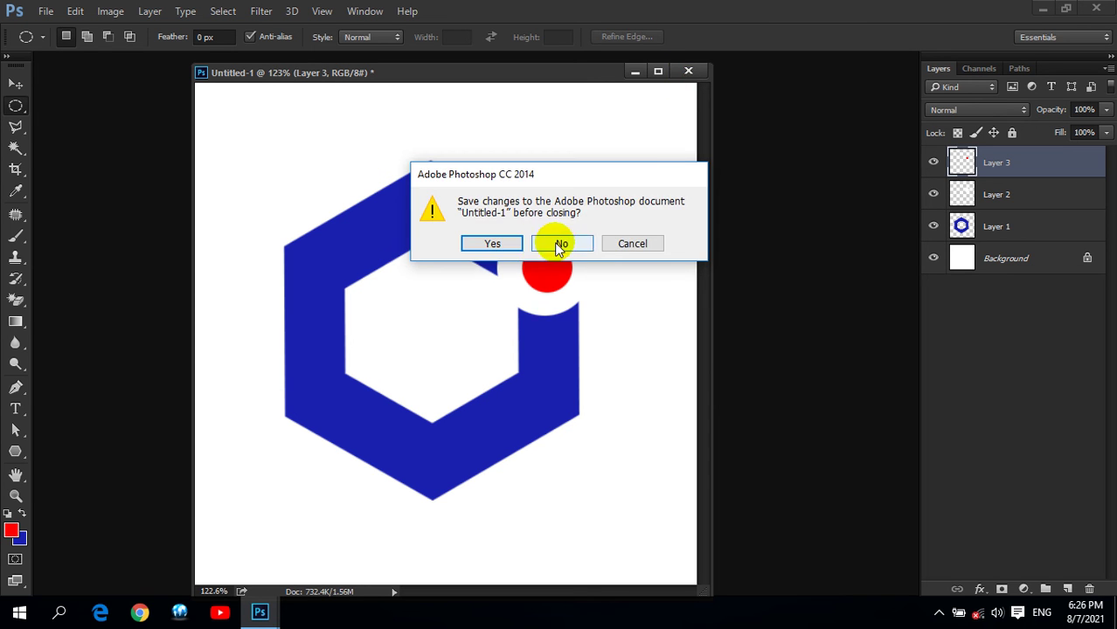
left_click(561, 245)
left_click(45, 10)
left_click(79, 29)
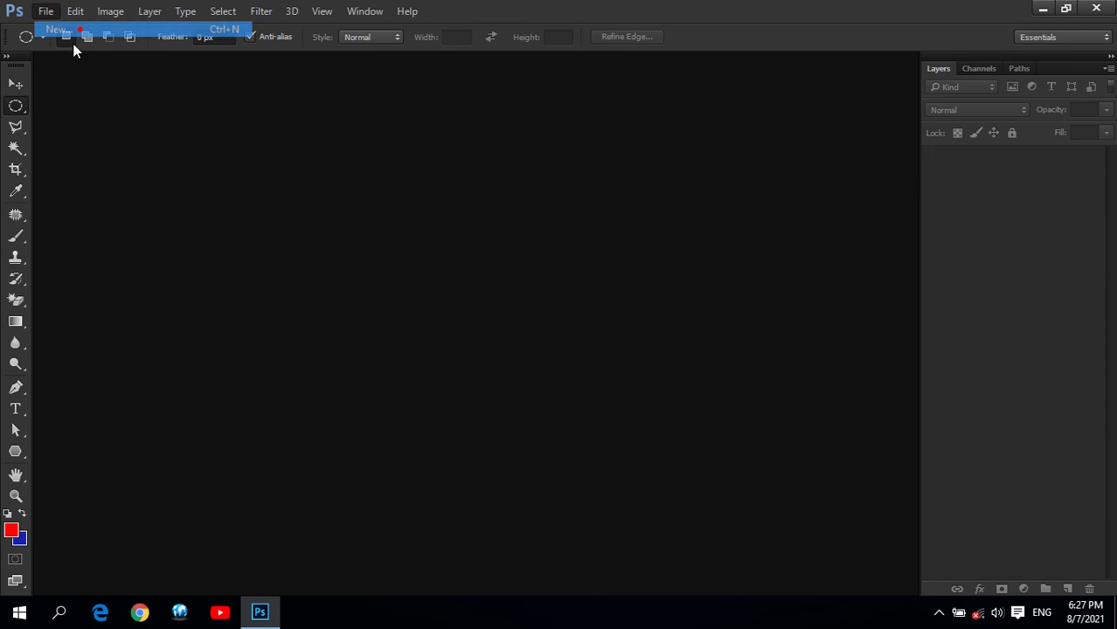
left_click(644, 133)
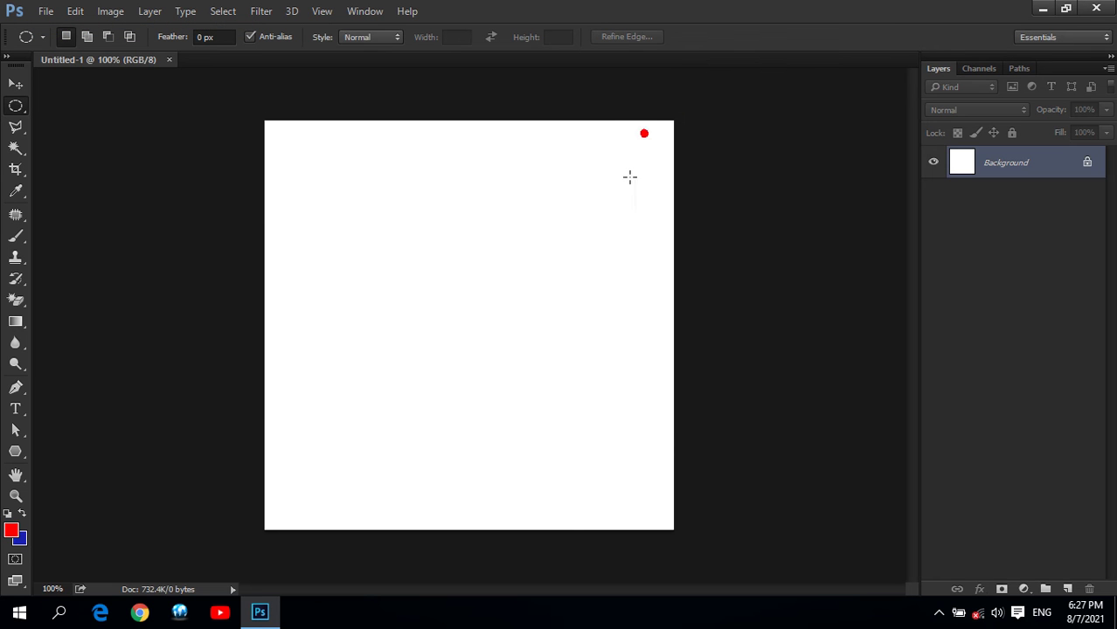
Float the new canvas in its own window and zoom in to 122.6%.
left_click_drag(116, 64, 504, 123)
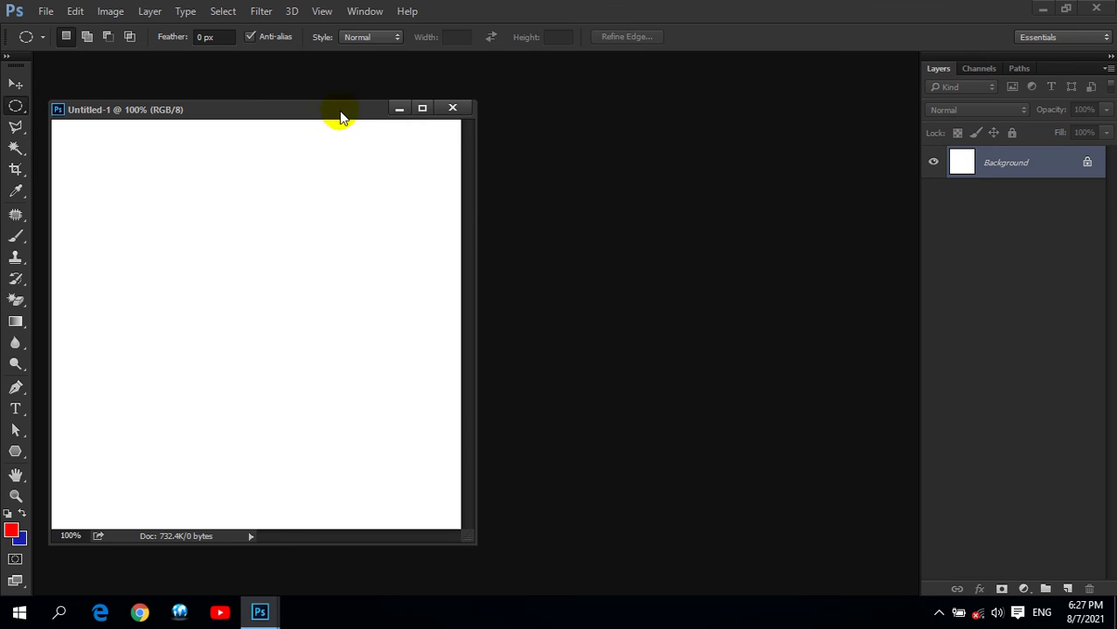
left_click(21, 89)
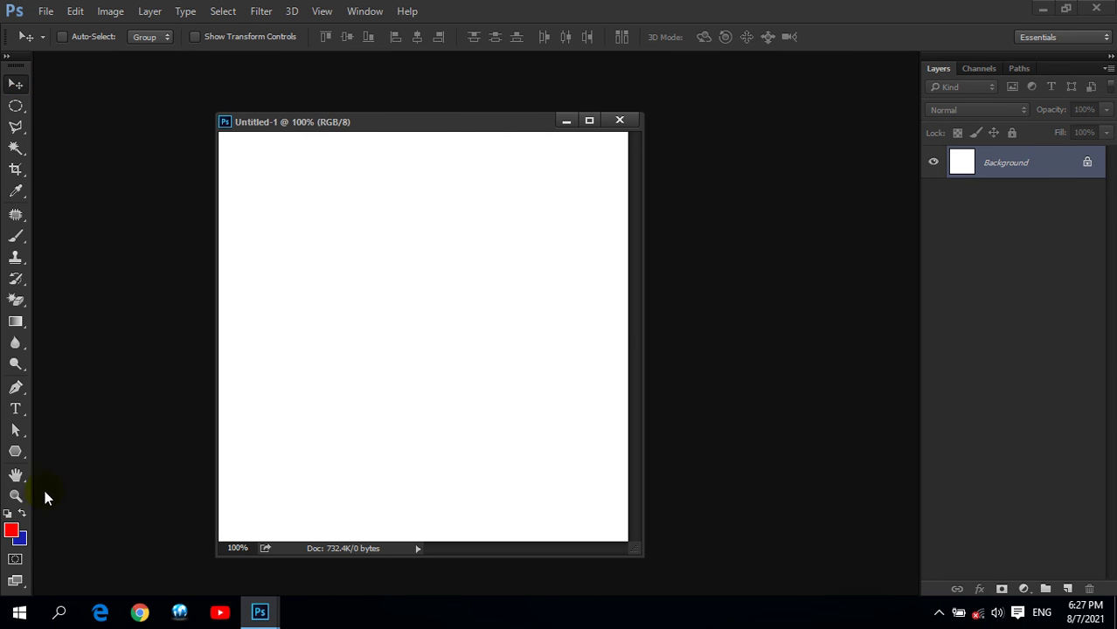
left_click(15, 497)
mouse_move(479, 65)
left_mouse_down()
mouse_move(558, 82)
mouse_move(512, 80)
left_mouse_up()
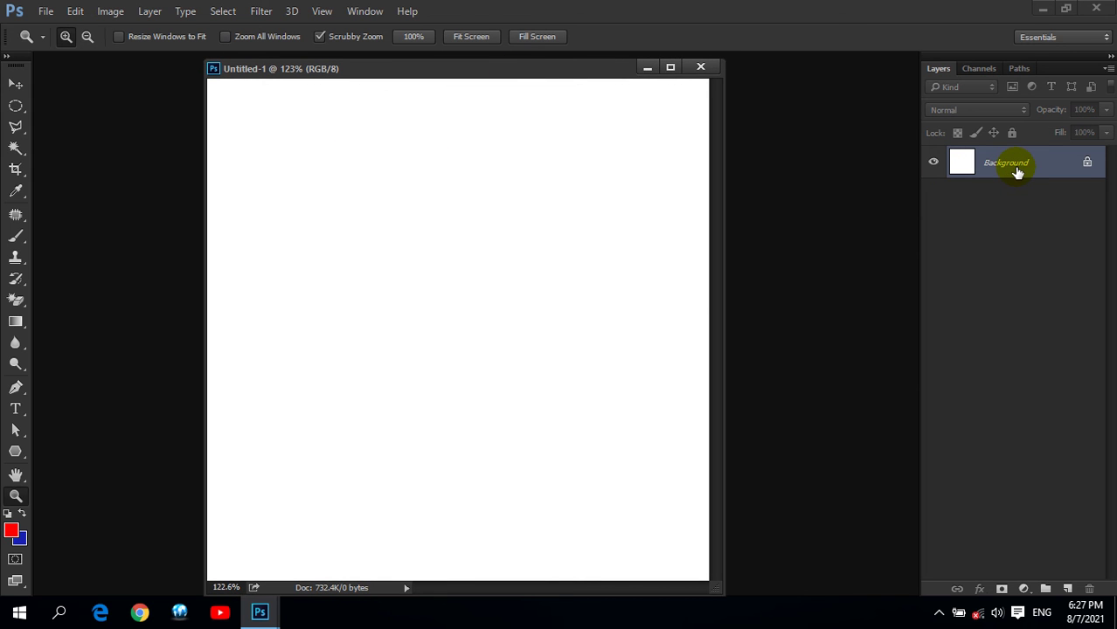
Add Layer 1 with a large centred circular selection and open the foreground colour picker.
left_click(1069, 590)
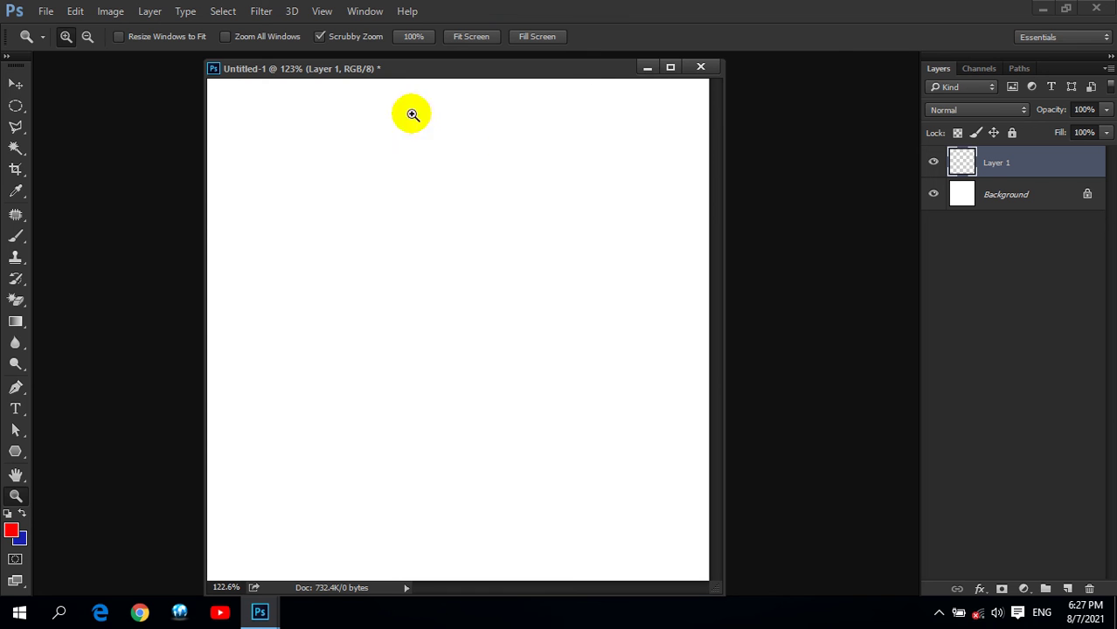
left_click(14, 108)
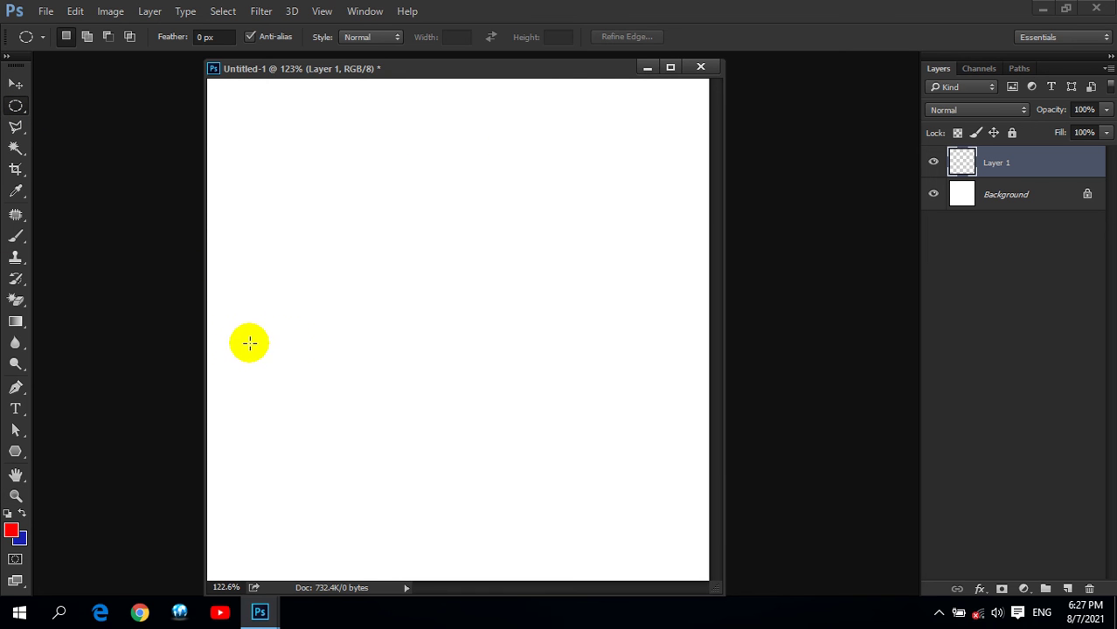
left_click_drag(268, 172, 801, 535)
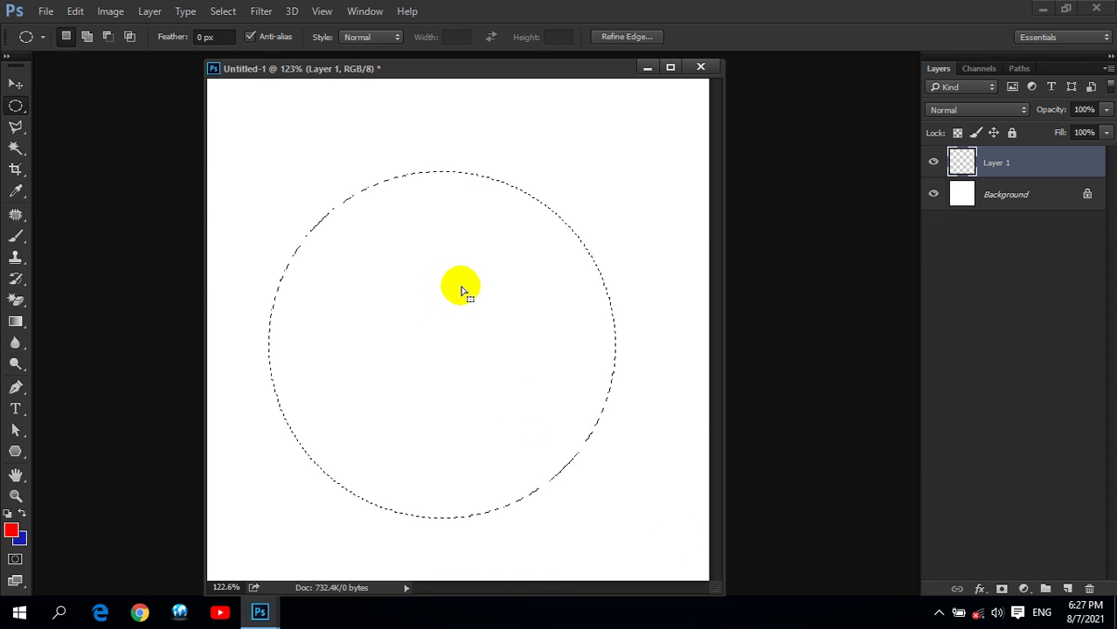
left_click_drag(445, 310, 466, 299)
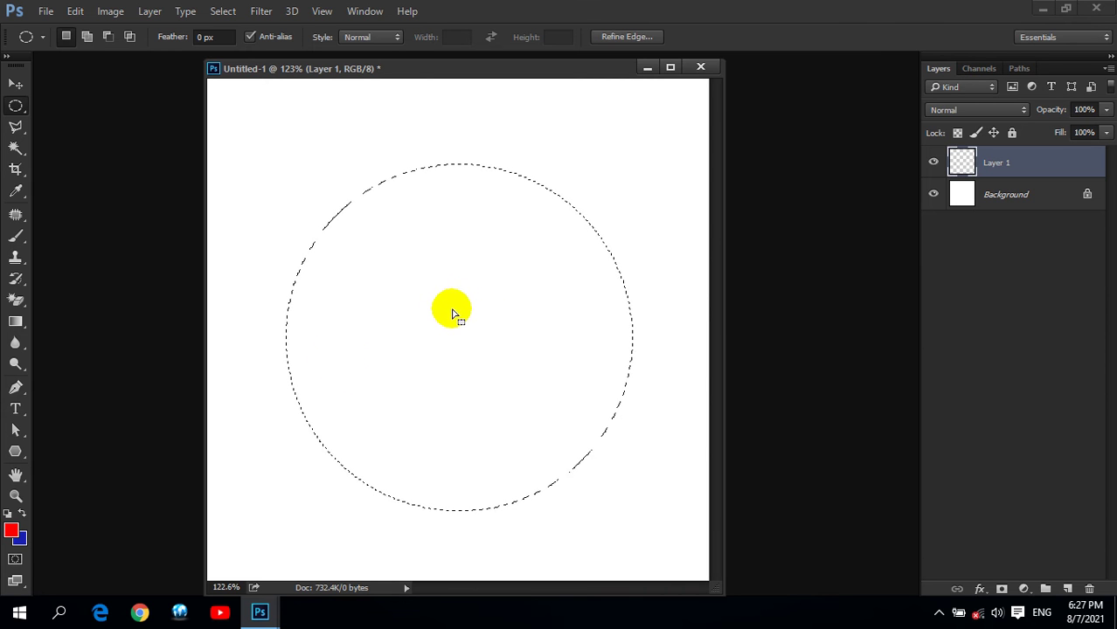
key("i")
left_click(10, 531)
mouse_move(845, 296)
left_mouse_down()
mouse_move(839, 323)
mouse_move(845, 162)
mouse_move(844, 284)
left_mouse_up()
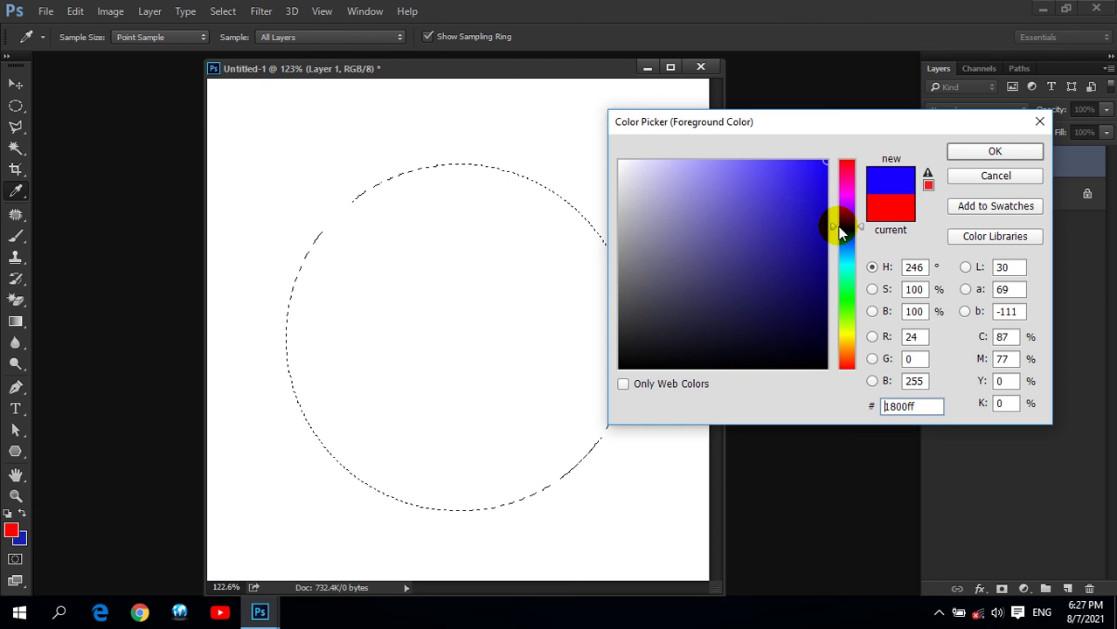
Fill the circular selection on Layer 1 with dark green (0b6132), then deselect it.
mouse_move(777, 278)
left_mouse_down()
mouse_move(809, 239)
mouse_move(816, 309)
mouse_move(830, 268)
mouse_move(822, 285)
mouse_move(833, 283)
mouse_move(817, 264)
mouse_move(815, 298)
mouse_move(833, 296)
mouse_move(839, 271)
mouse_move(844, 280)
mouse_move(803, 289)
left_mouse_up()
left_click(818, 254)
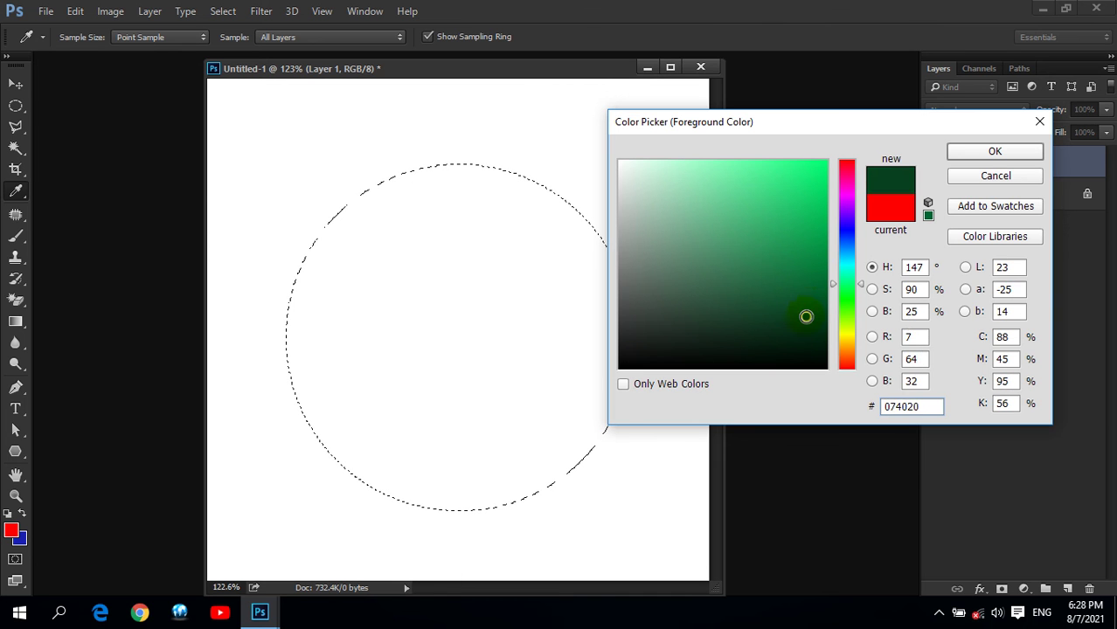
left_click(977, 150)
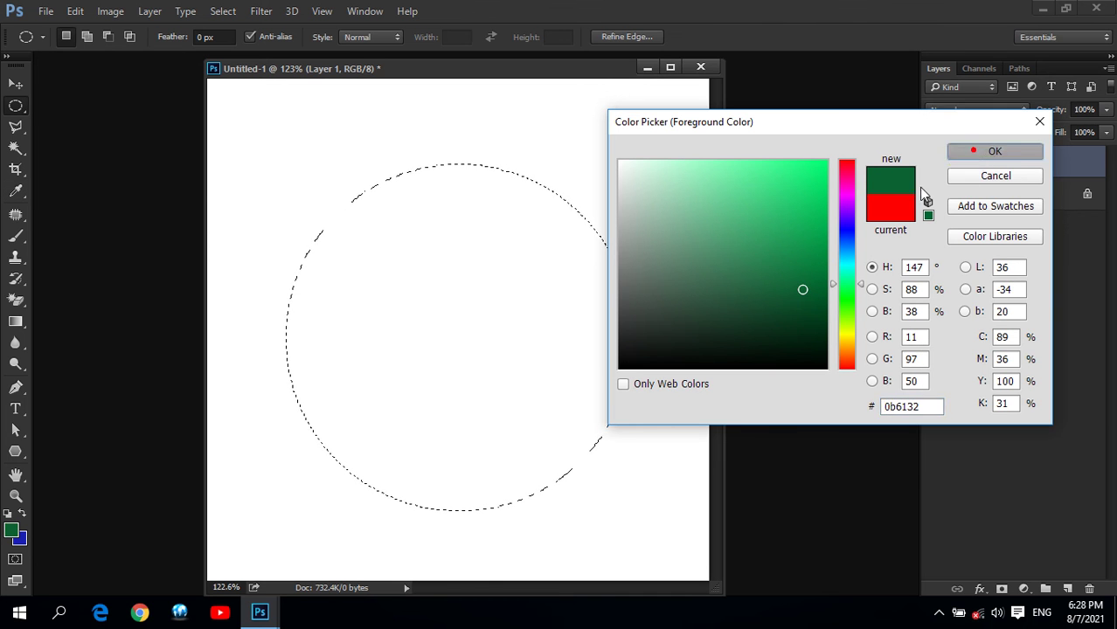
key("alt+BackSpace")
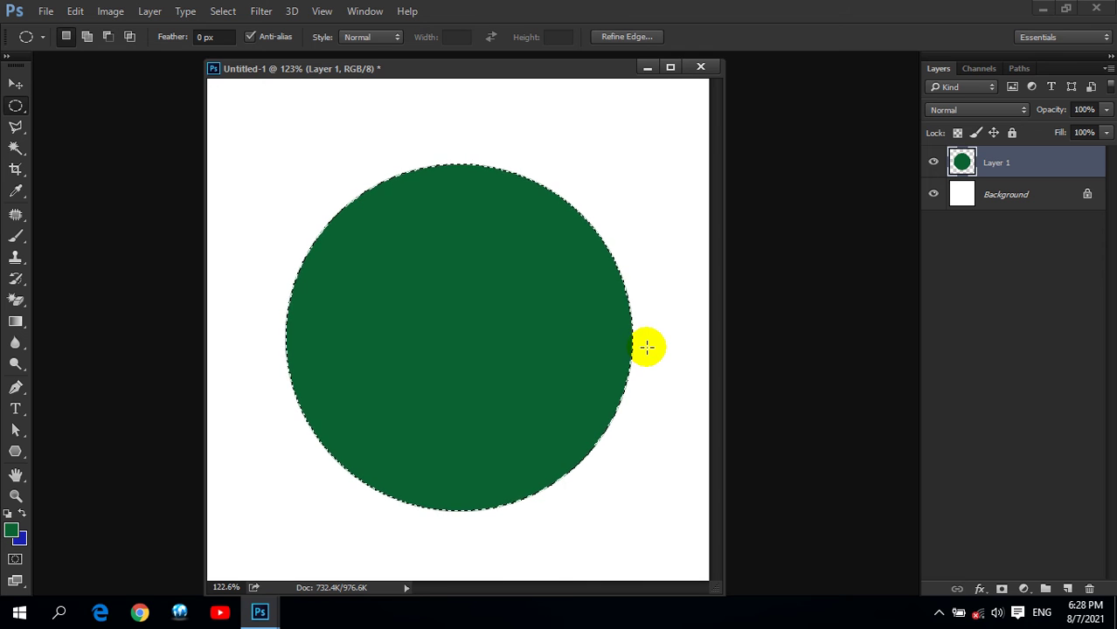
key("ctrl+d")
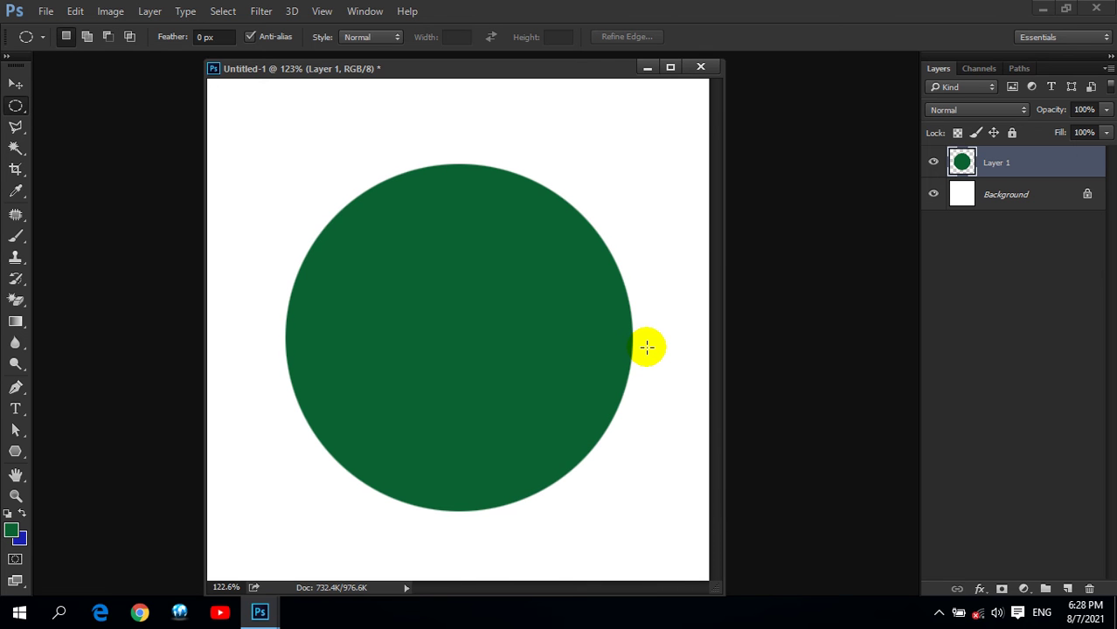
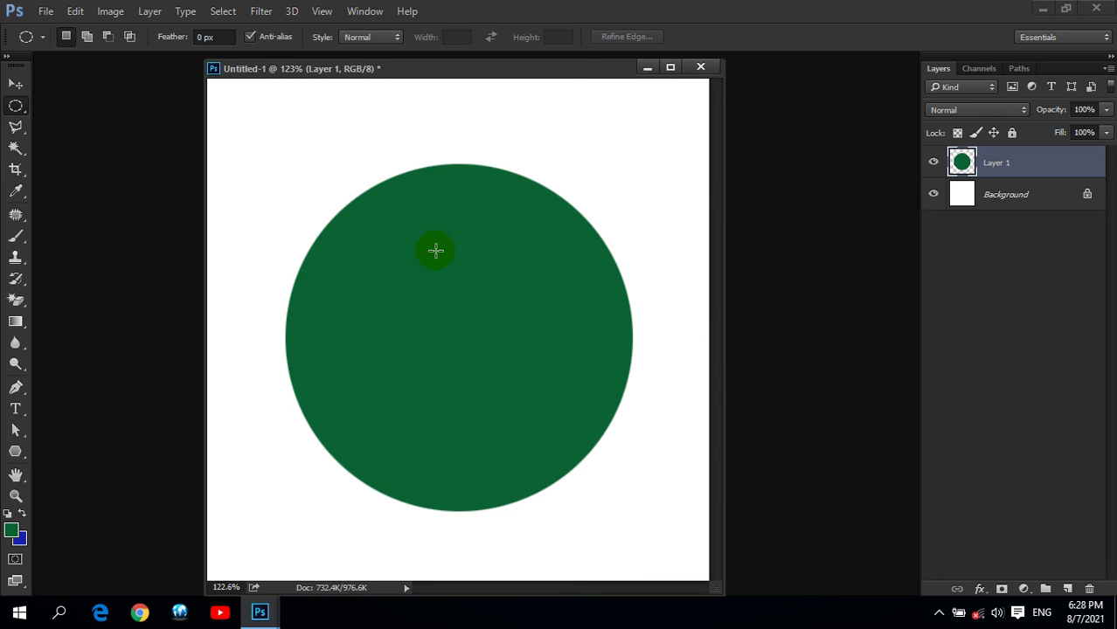
Duplicate Layer 1 and give the copy a white (ffffff) 10 px outside Stroke effect.
left_click_drag(997, 161, 1068, 590)
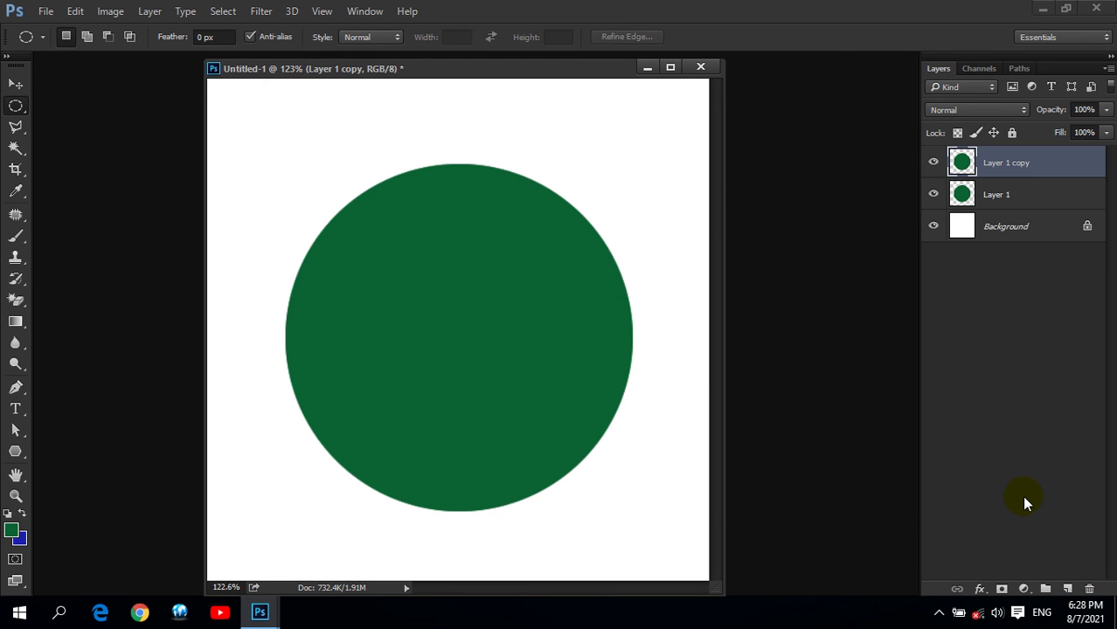
left_click(961, 161, "ctrl")
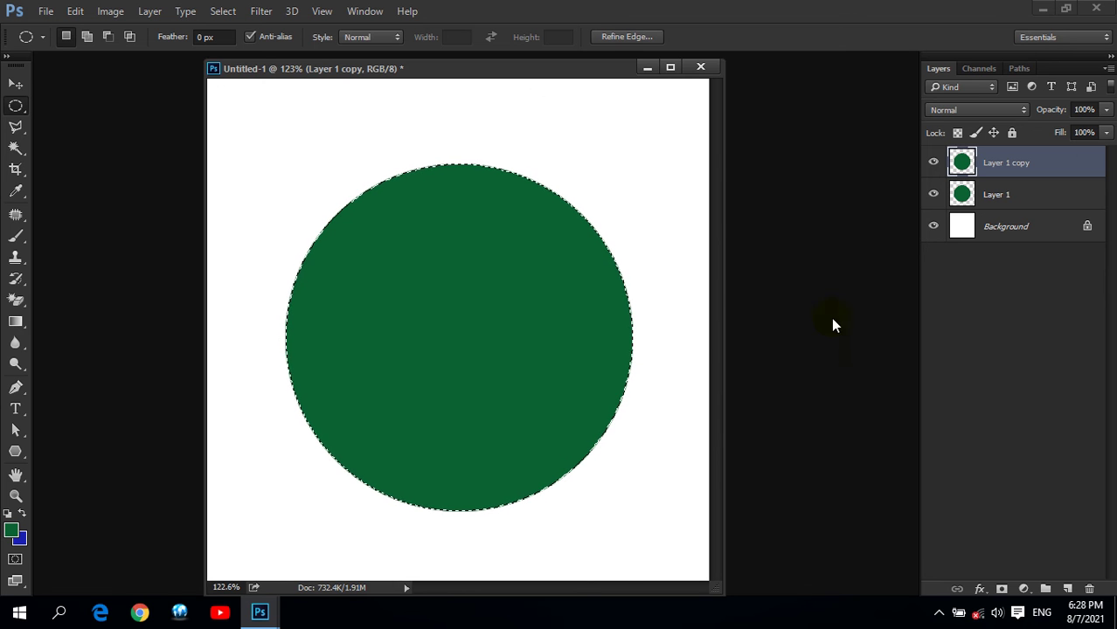
left_click(980, 589)
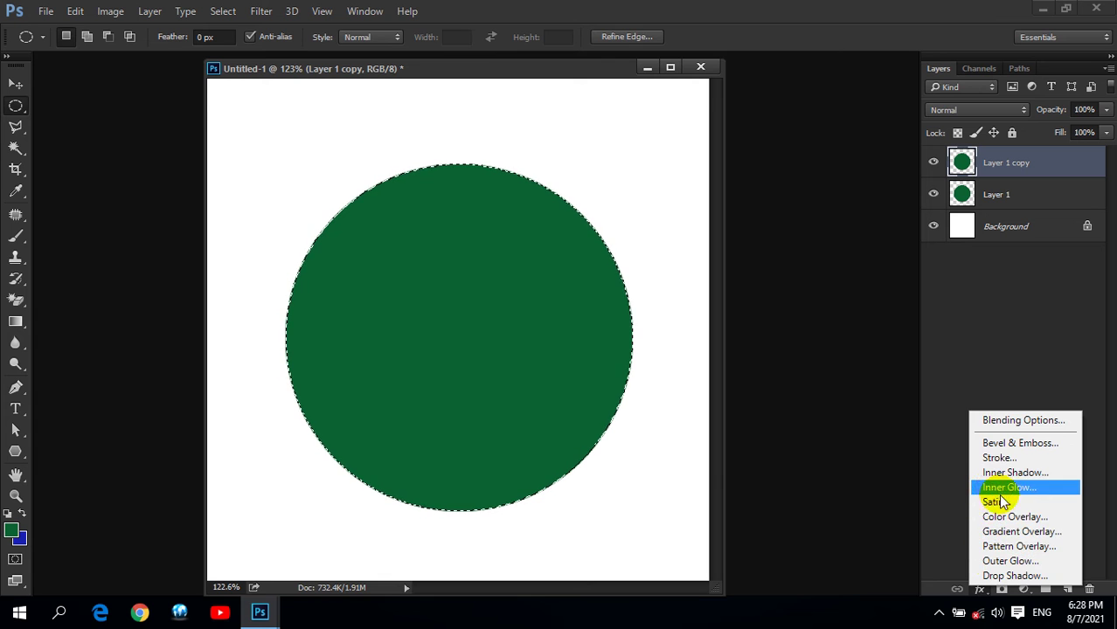
left_click(998, 458)
left_click(483, 62)
left_click(480, 237)
type("ffffff")
left_click(994, 152)
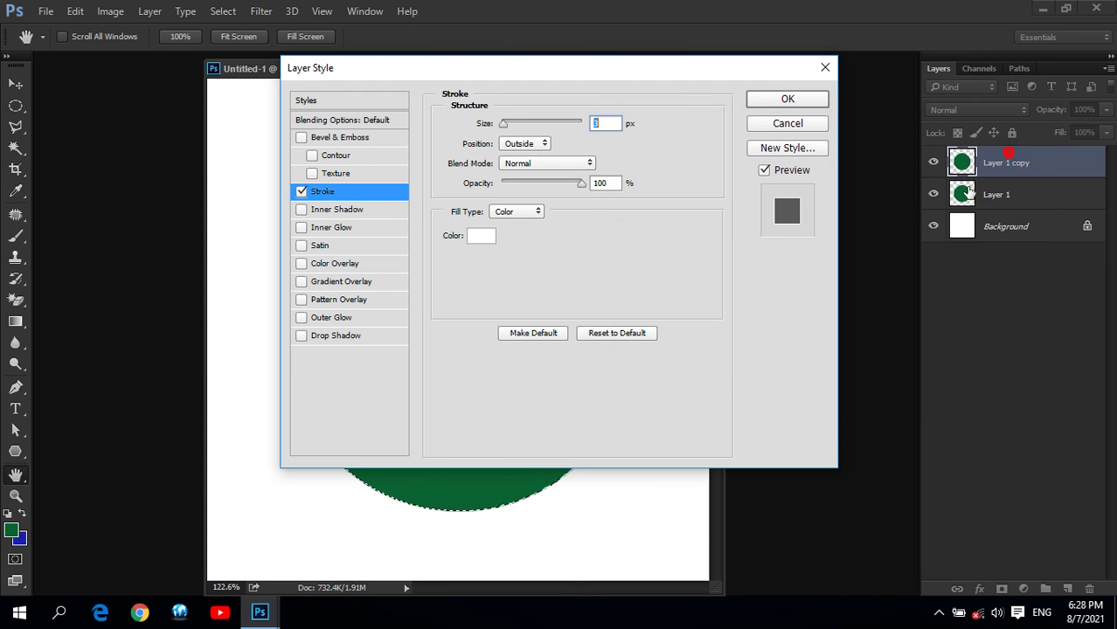
left_click(612, 124)
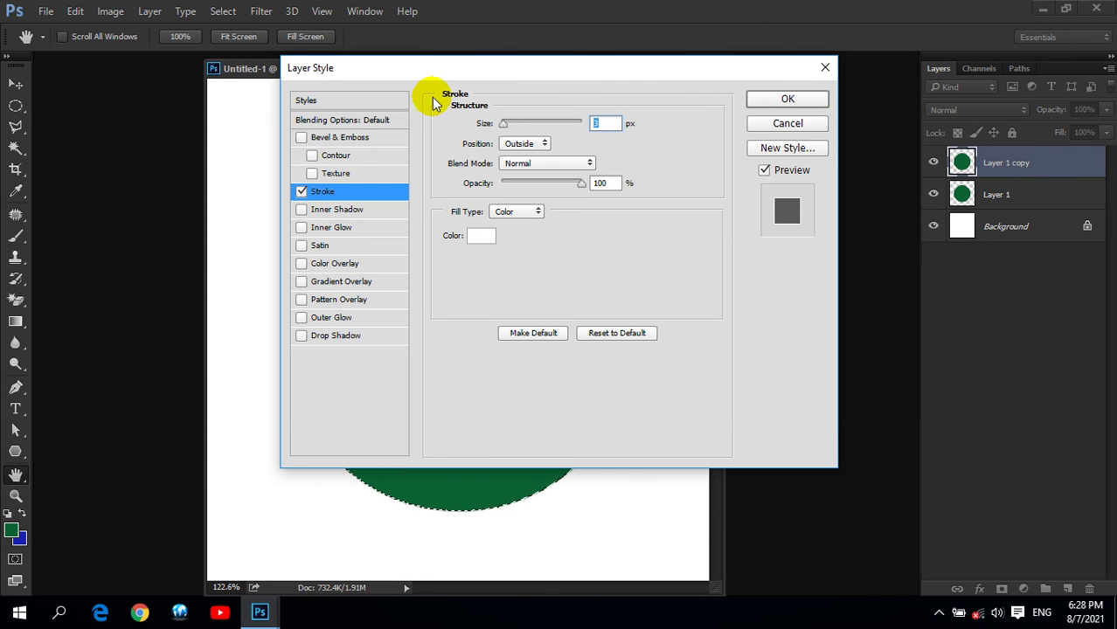
type("10")
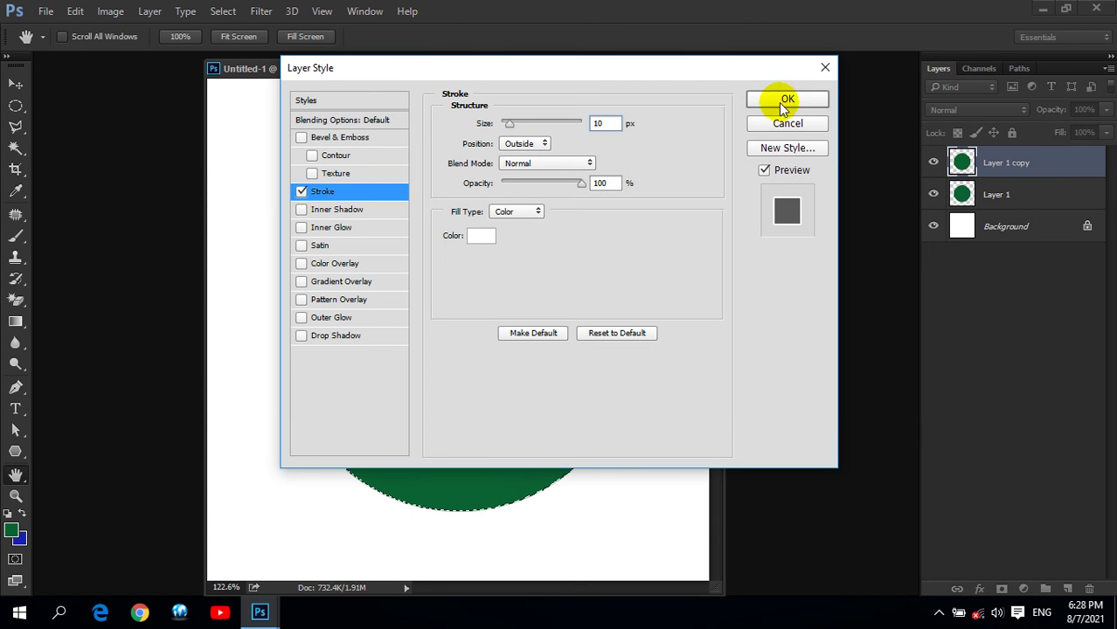
left_click(787, 99)
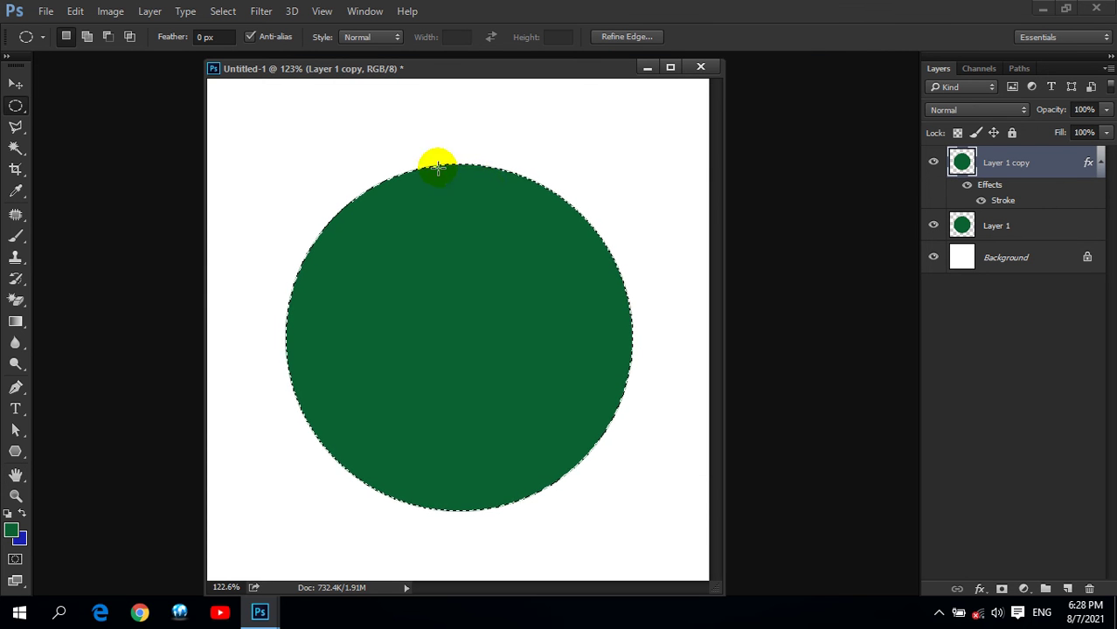
Shrink the copied circle to about 88% inside the outer ring and deselect.
left_click(223, 10)
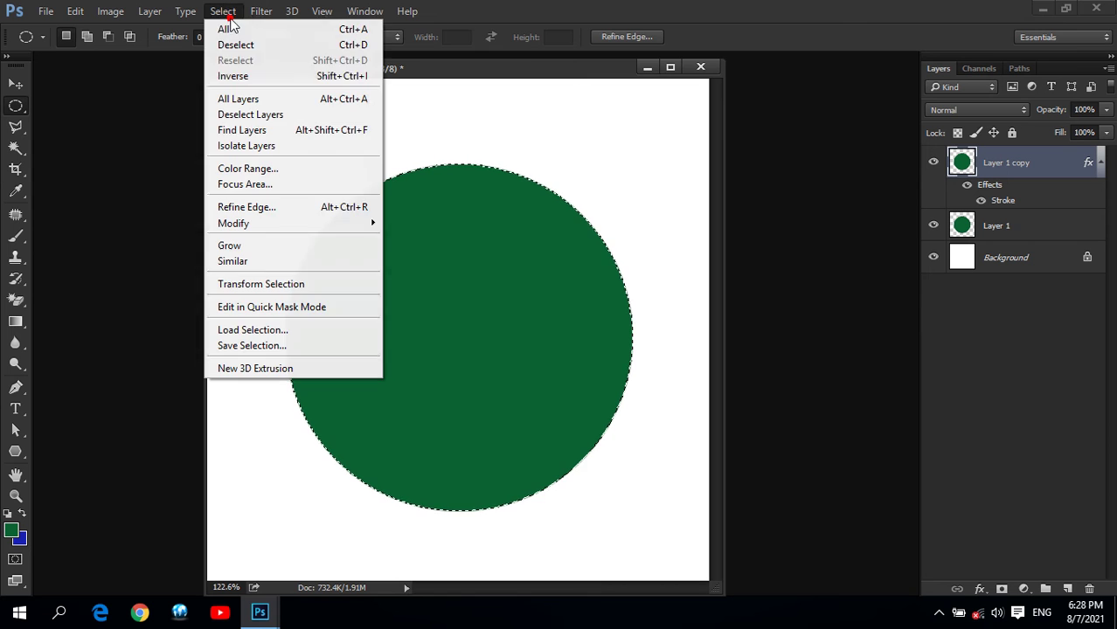
left_click(266, 285)
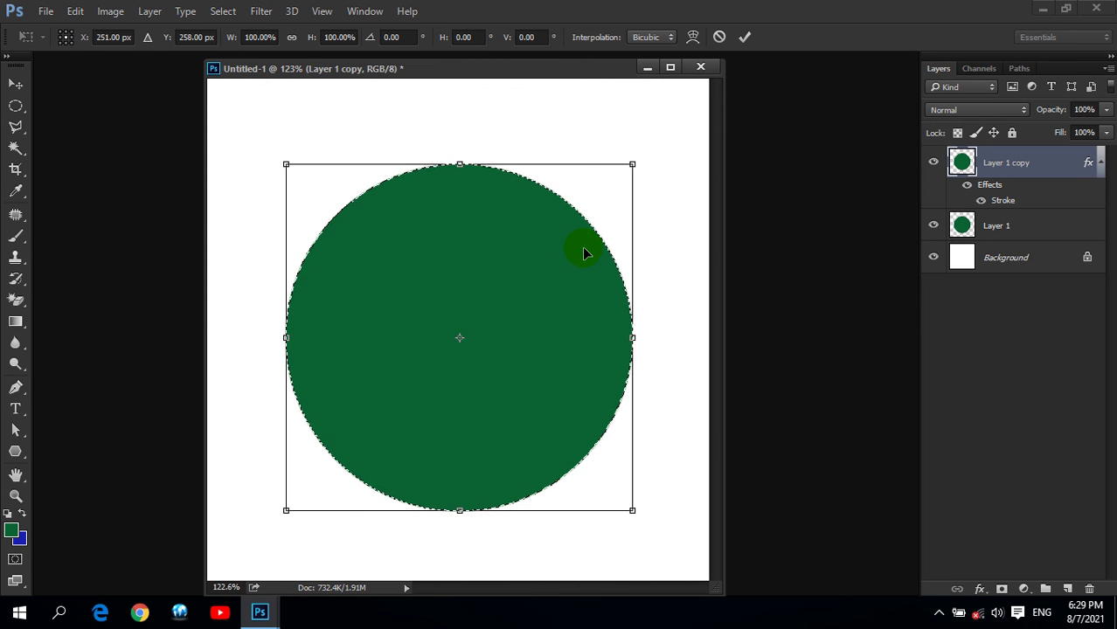
key("Return")
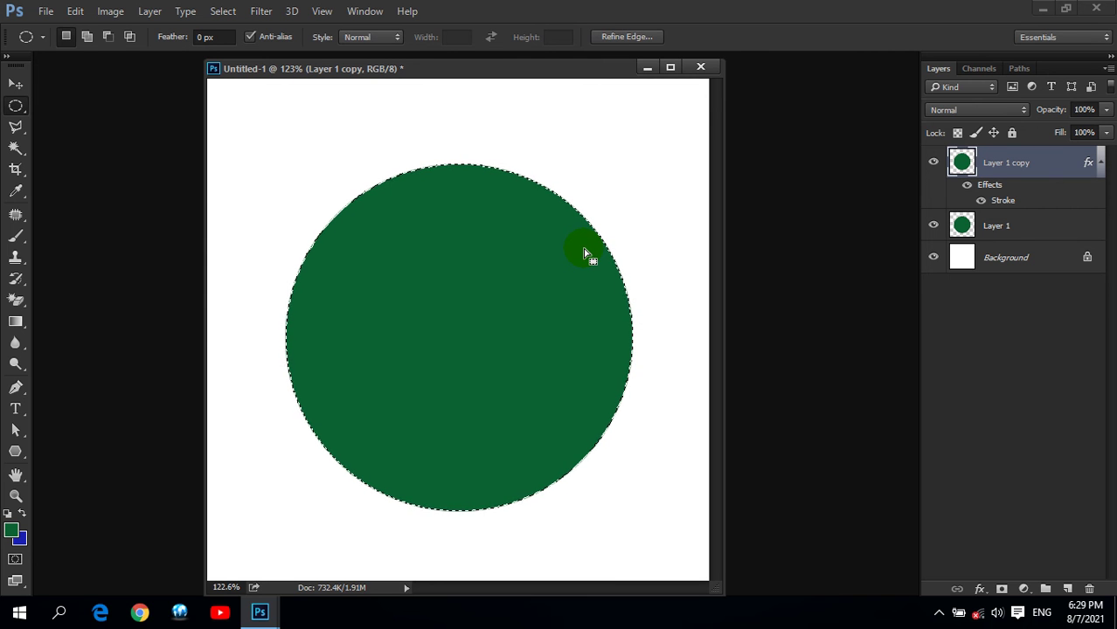
key("ctrl+t")
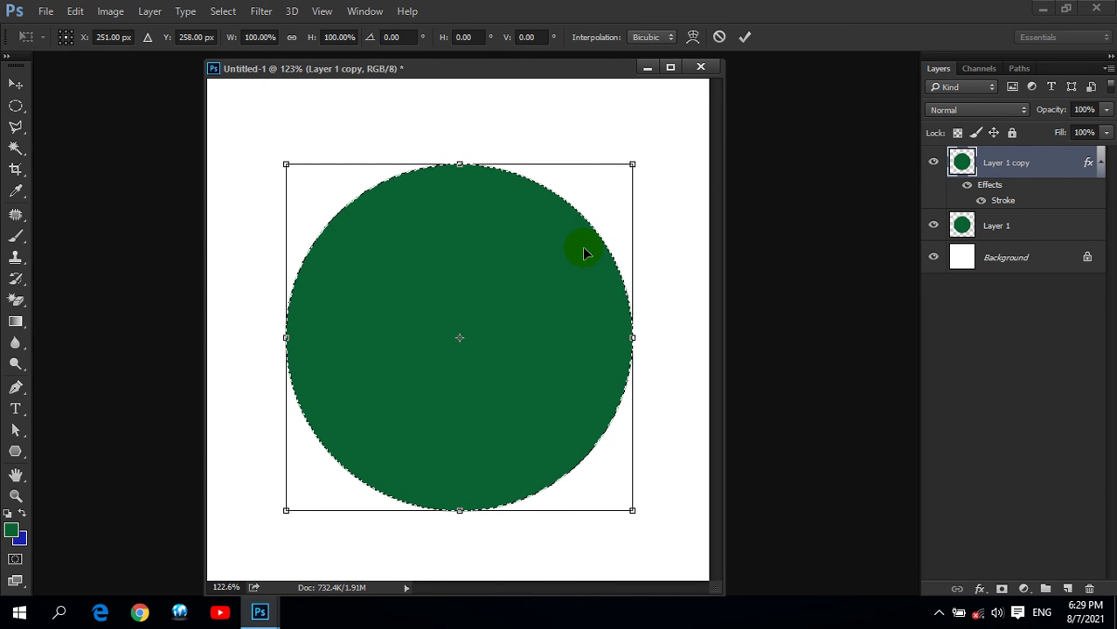
left_click_drag(632, 164, 616, 190)
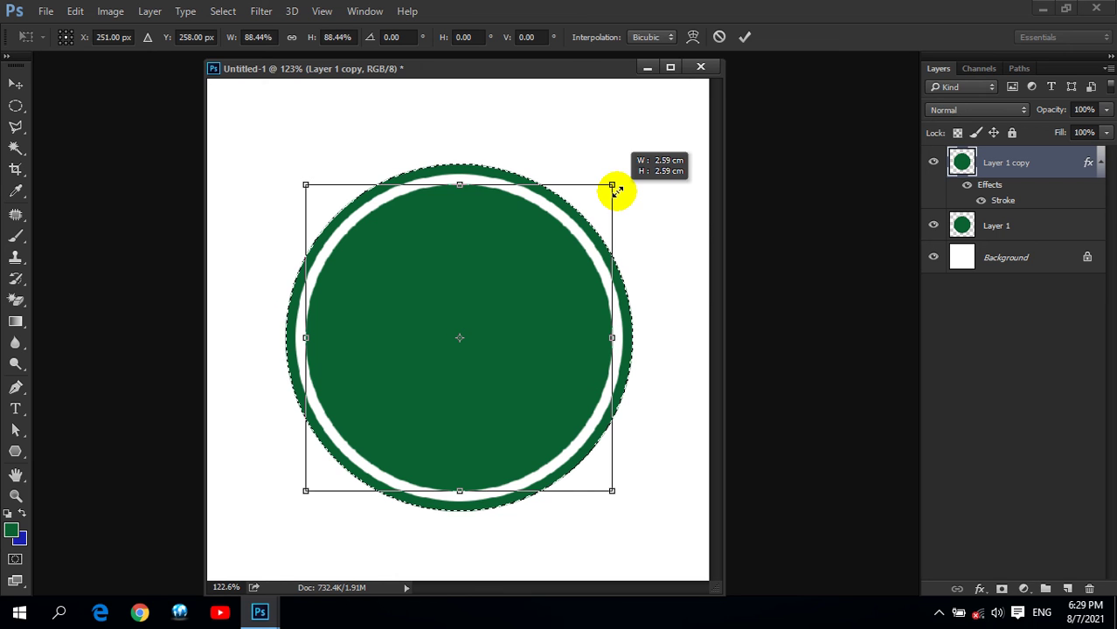
key("Return")
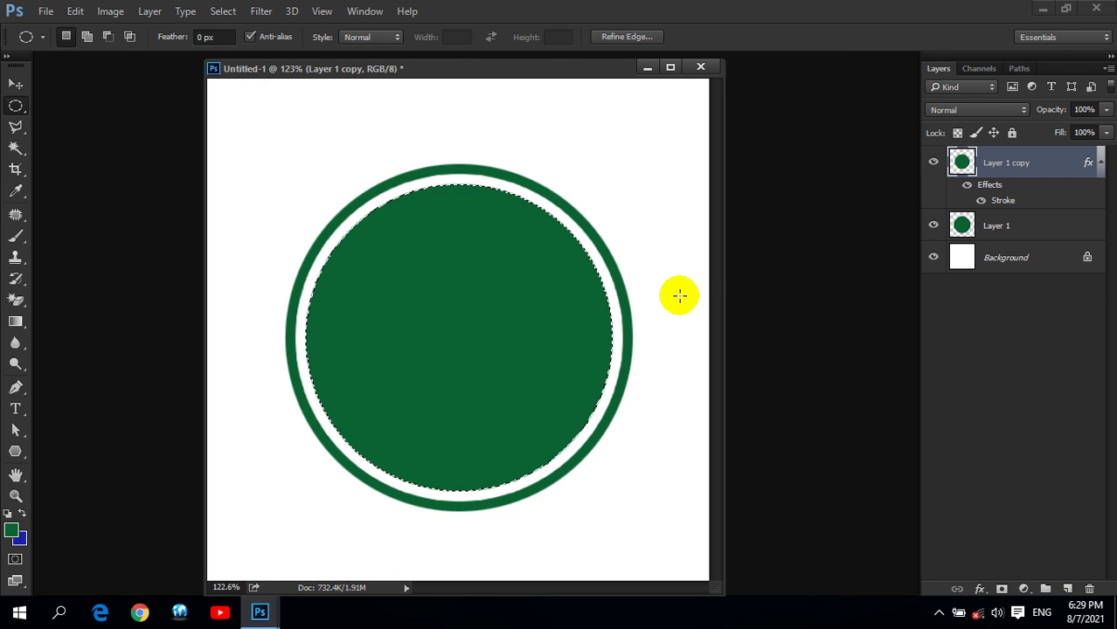
key("ctrl+d")
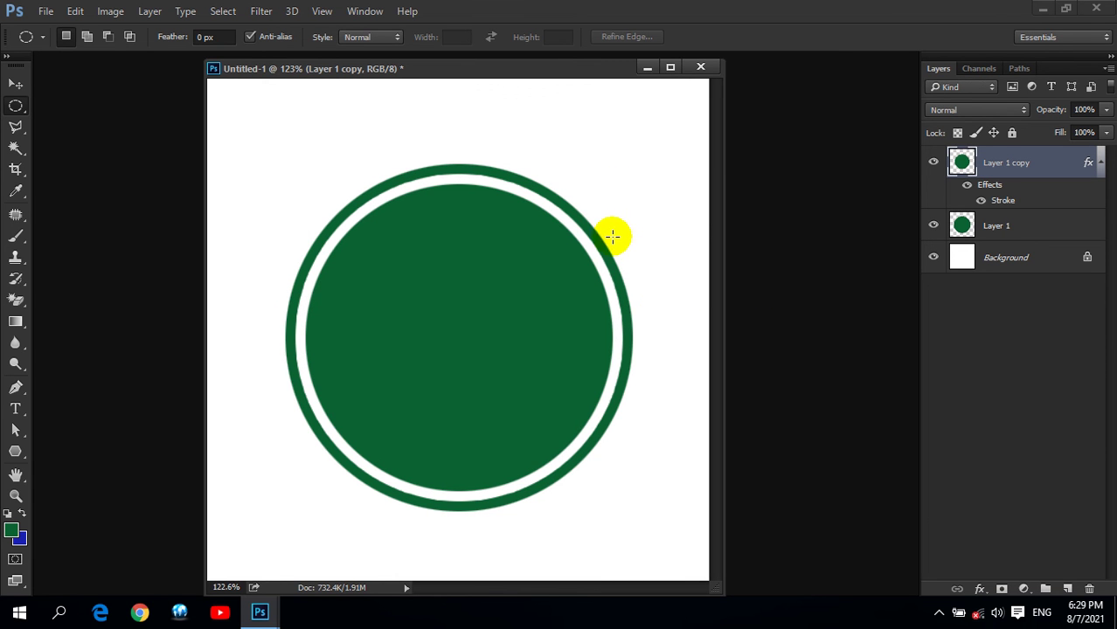
Select Layer 1 and Layer 1 copy together and merge them into one layer.
left_click(988, 226)
left_click(998, 171)
left_click(1000, 226)
left_click(1005, 170)
left_click(1014, 225)
left_click(1011, 170)
left_click(1009, 230)
left_click(1013, 173)
left_click(1012, 229, "shift")
key("ctrl+e")
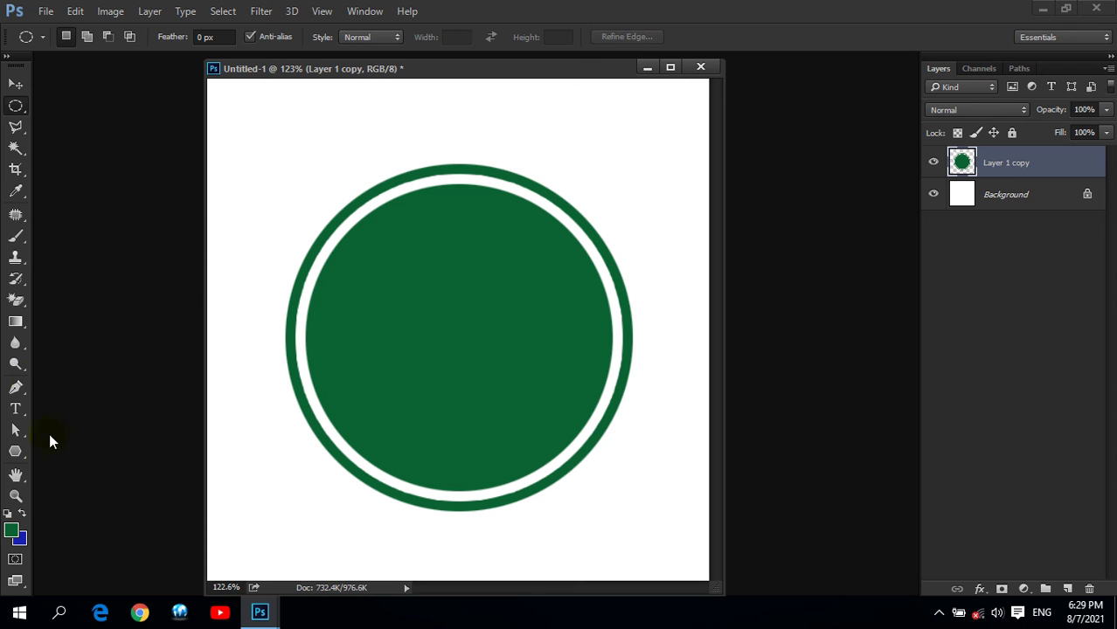
Switch to the Horizontal Type Tool with white text colour and browse the font list.
left_click_drag(15, 408, 77, 408)
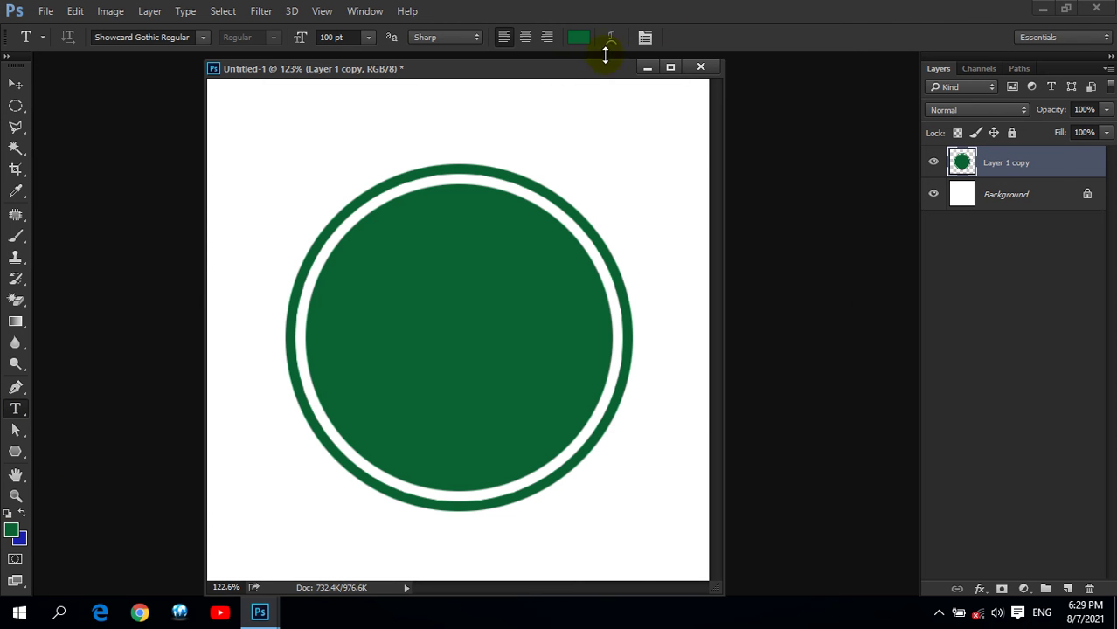
left_click(578, 37)
left_click_drag(720, 231, 619, 163)
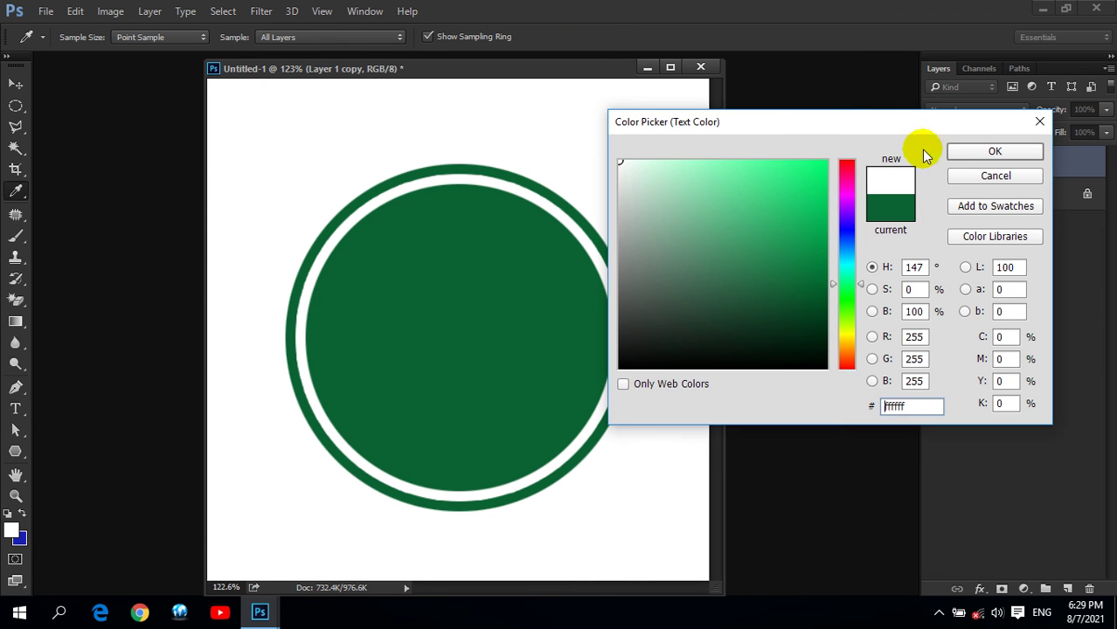
left_click(961, 151)
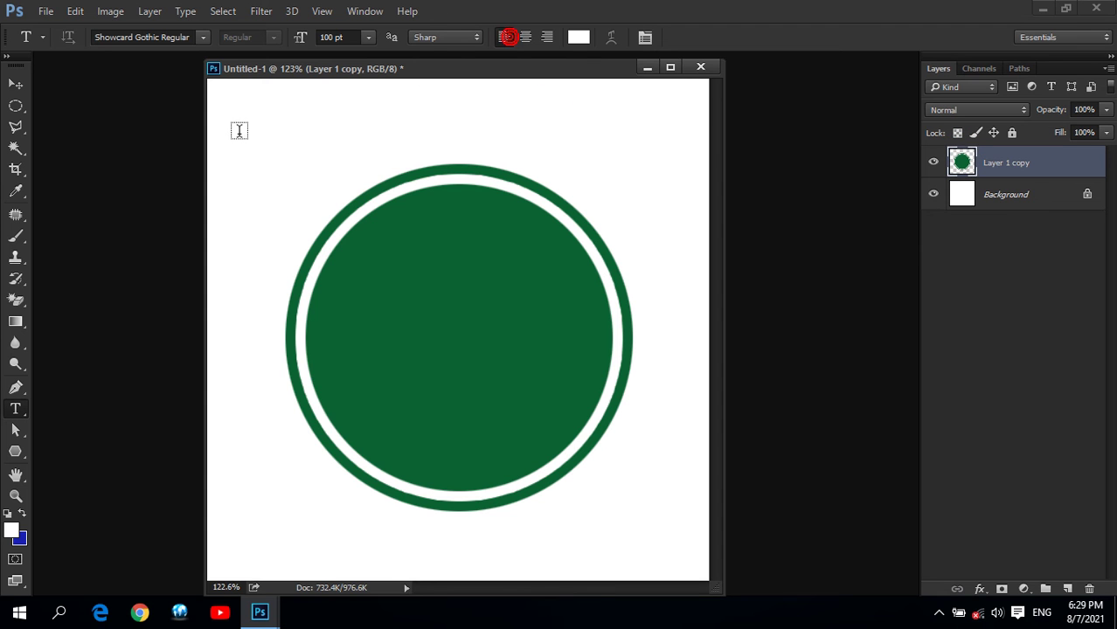
left_click(201, 37)
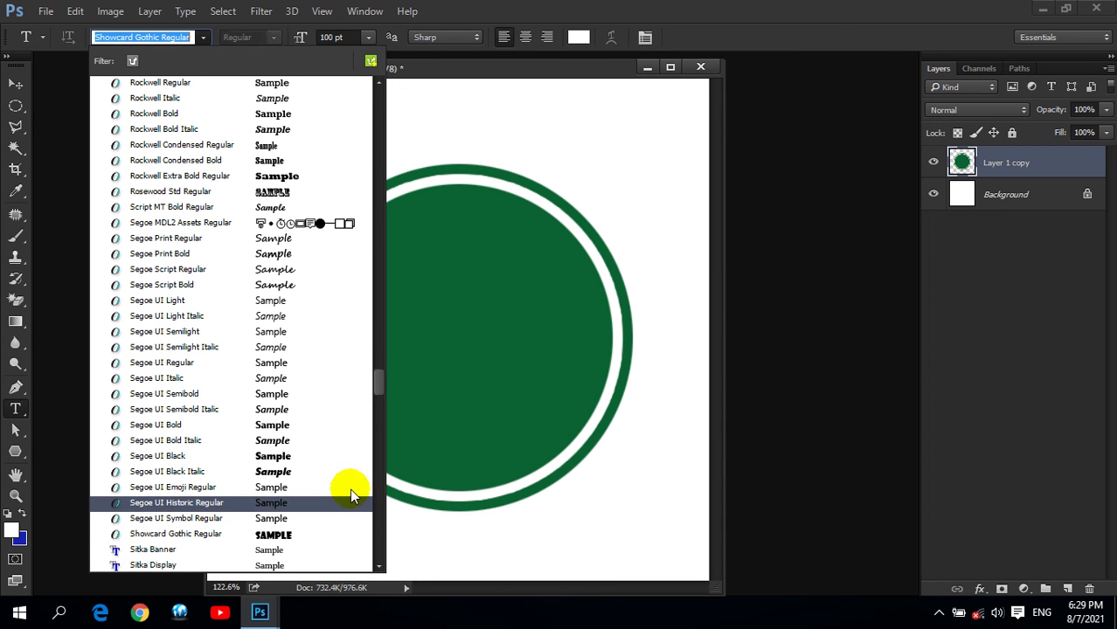
left_click_drag(375, 387, 398, 214)
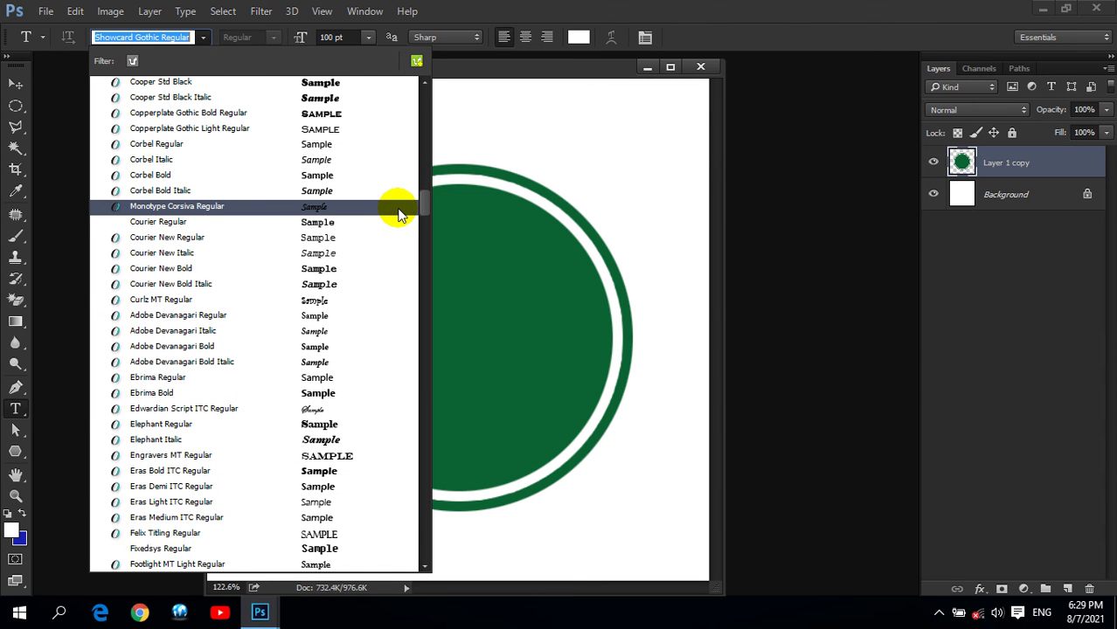
Type ISAF on the circle in Elephant Regular at 36 pt.
left_click(336, 424)
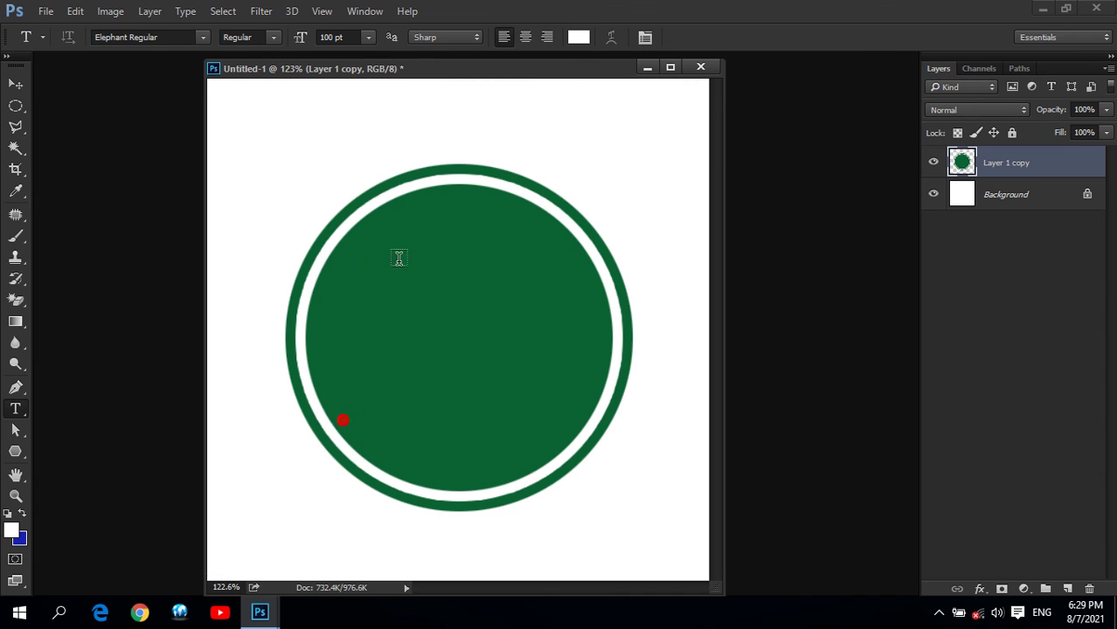
left_click(378, 277)
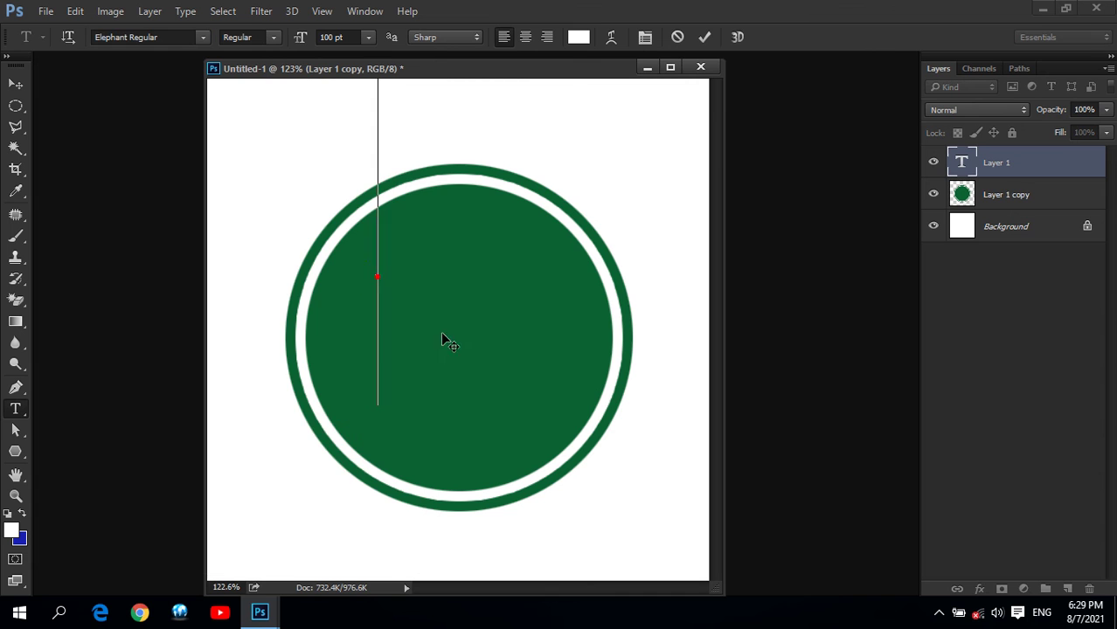
left_click(371, 41)
left_click(356, 260)
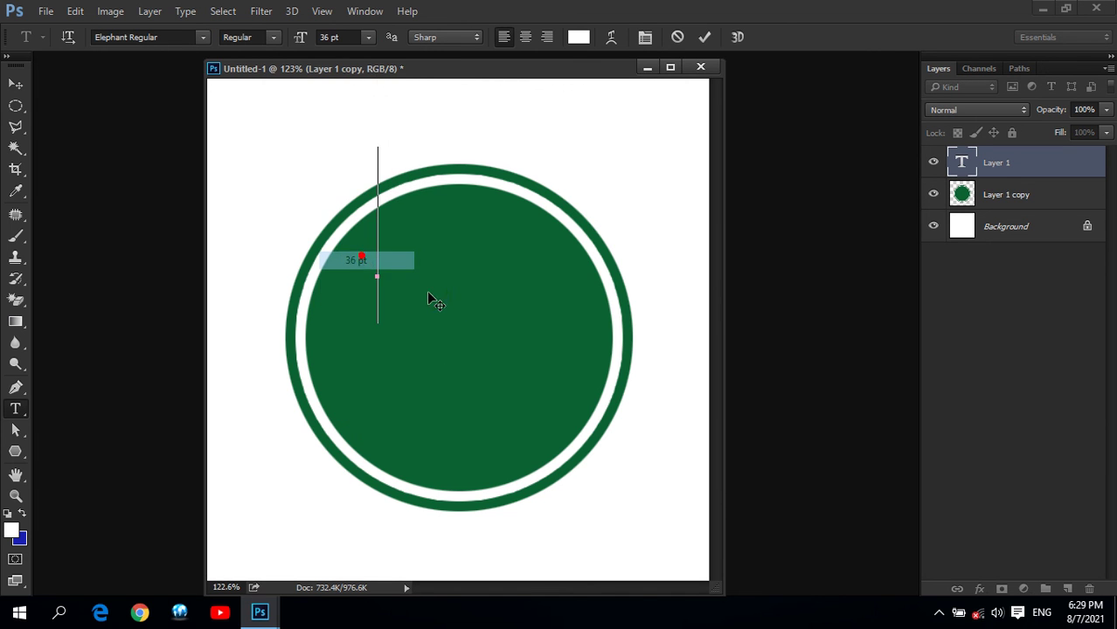
type("IS")
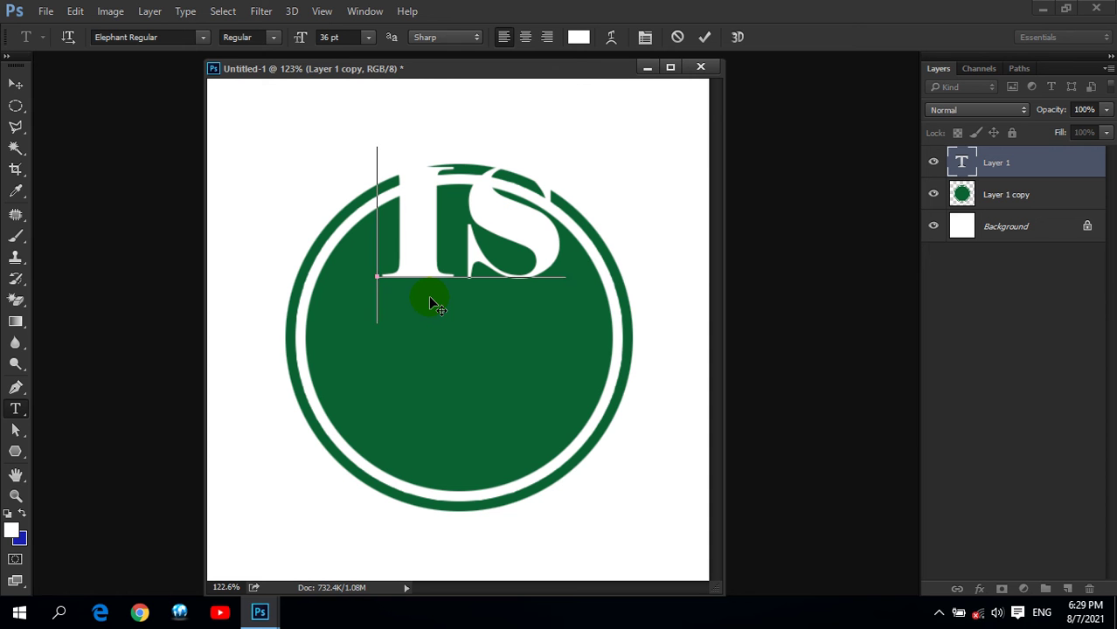
type("A")
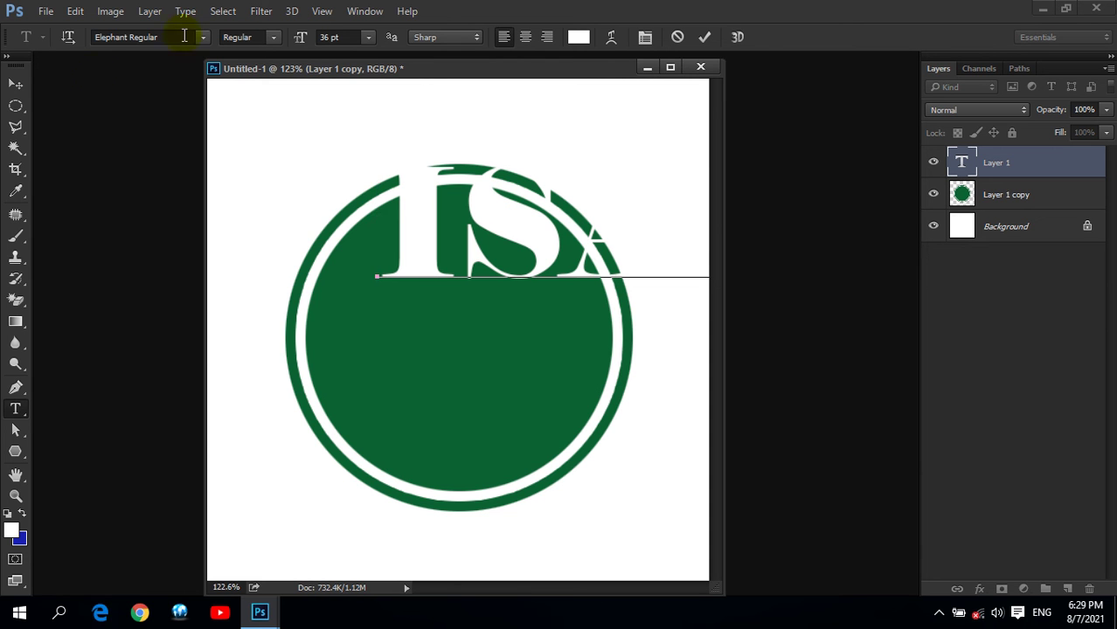
left_click(15, 84)
Scale down the ISAF text and place it across the circle's upper half.
mouse_move(512, 219)
left_mouse_down()
mouse_move(248, 309)
mouse_move(369, 316)
left_mouse_up()
key("ctrl+t")
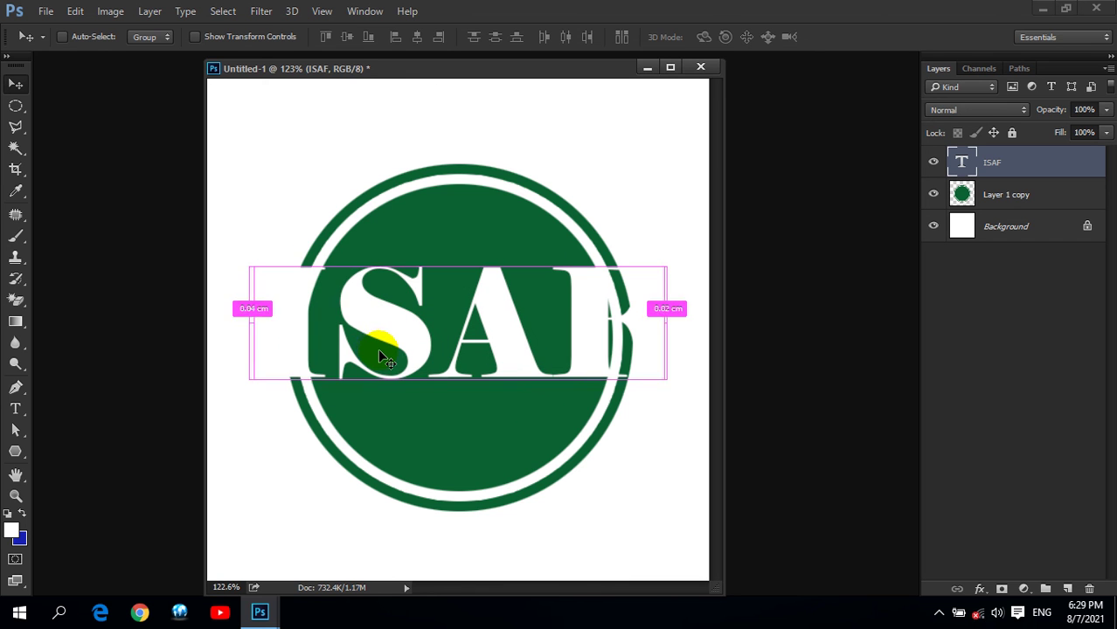
left_click_drag(667, 248, 580, 301)
left_click_drag(529, 343, 519, 294)
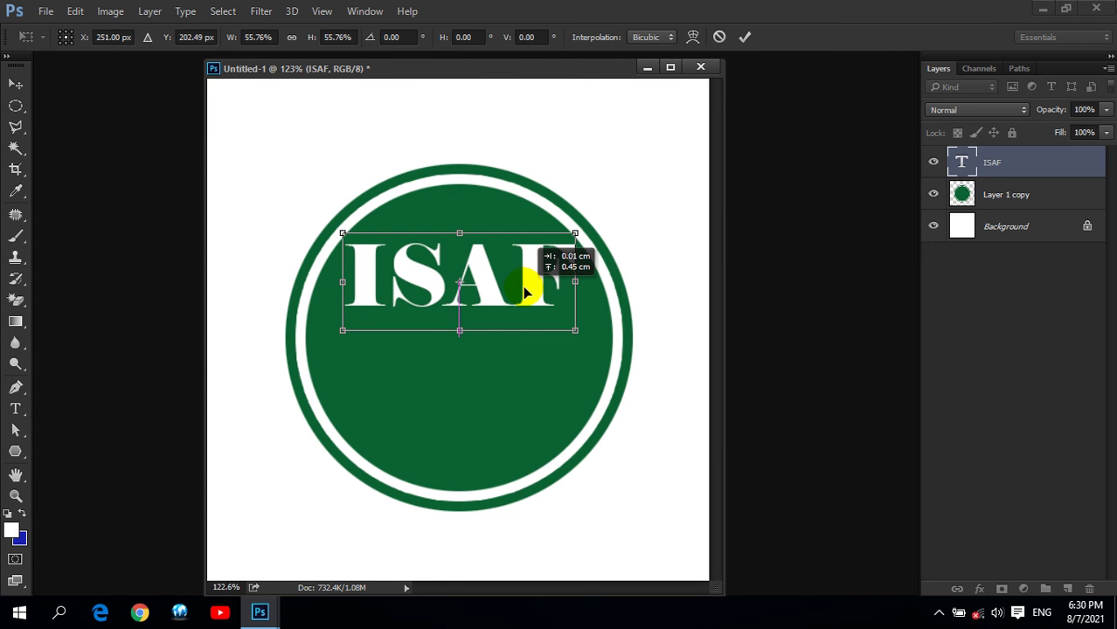
key("Return")
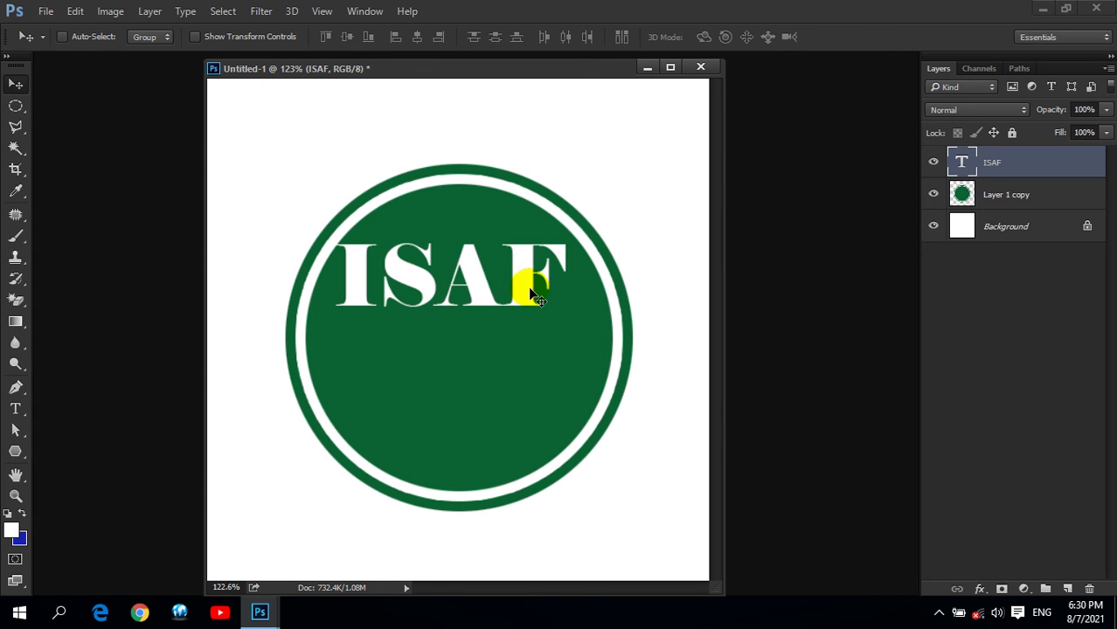
Change the ISAF lettering's font to Cooper Black Regular.
left_click(16, 408)
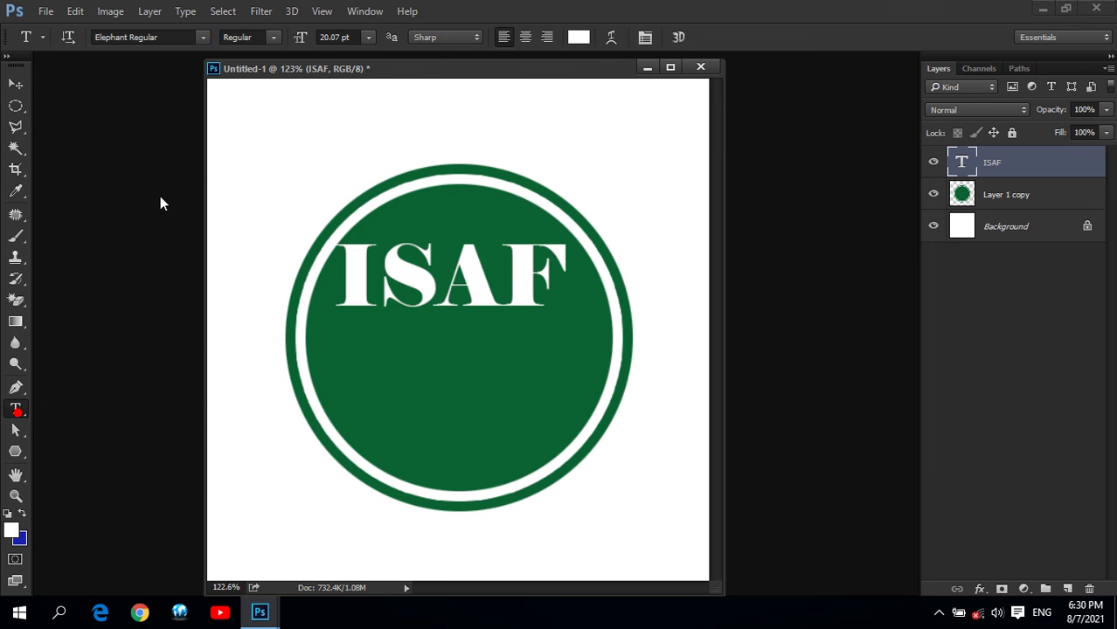
left_click(204, 39)
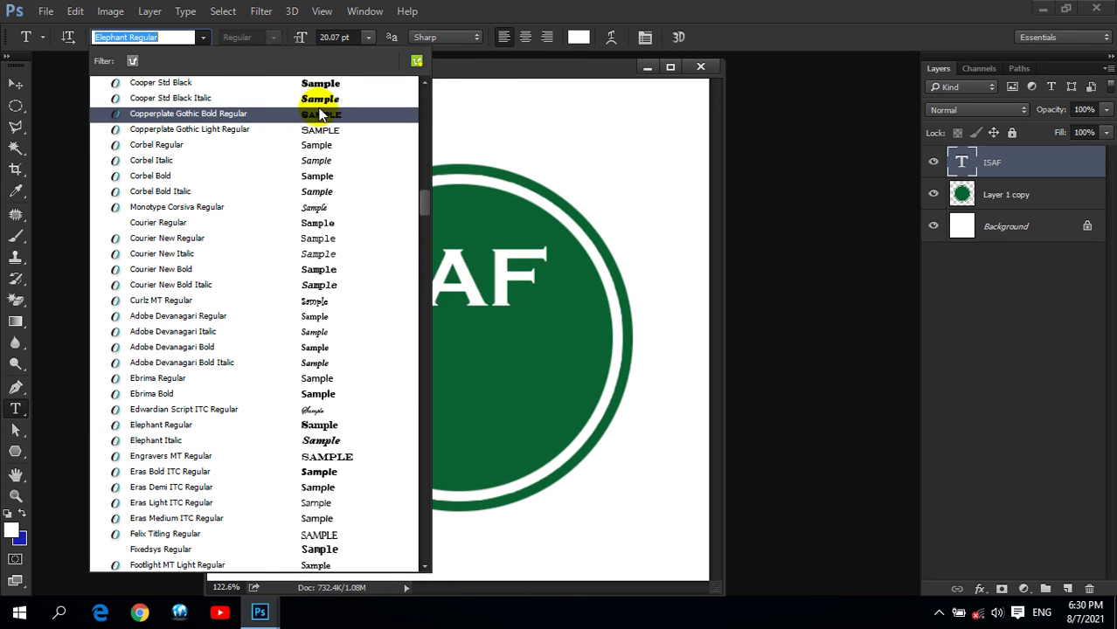
left_click(319, 106)
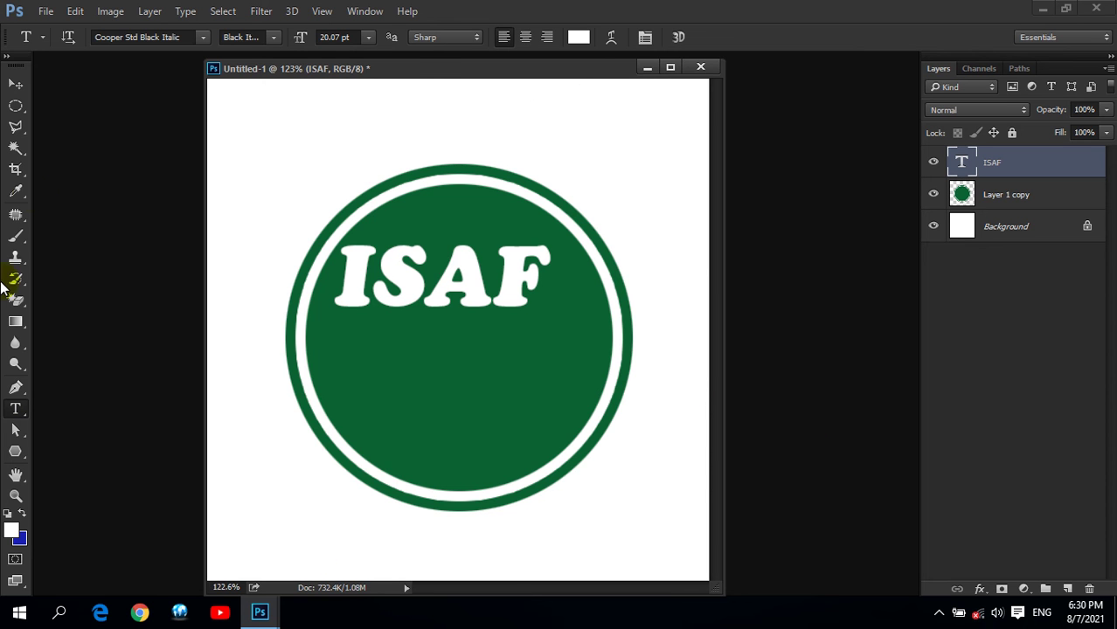
left_click(203, 38)
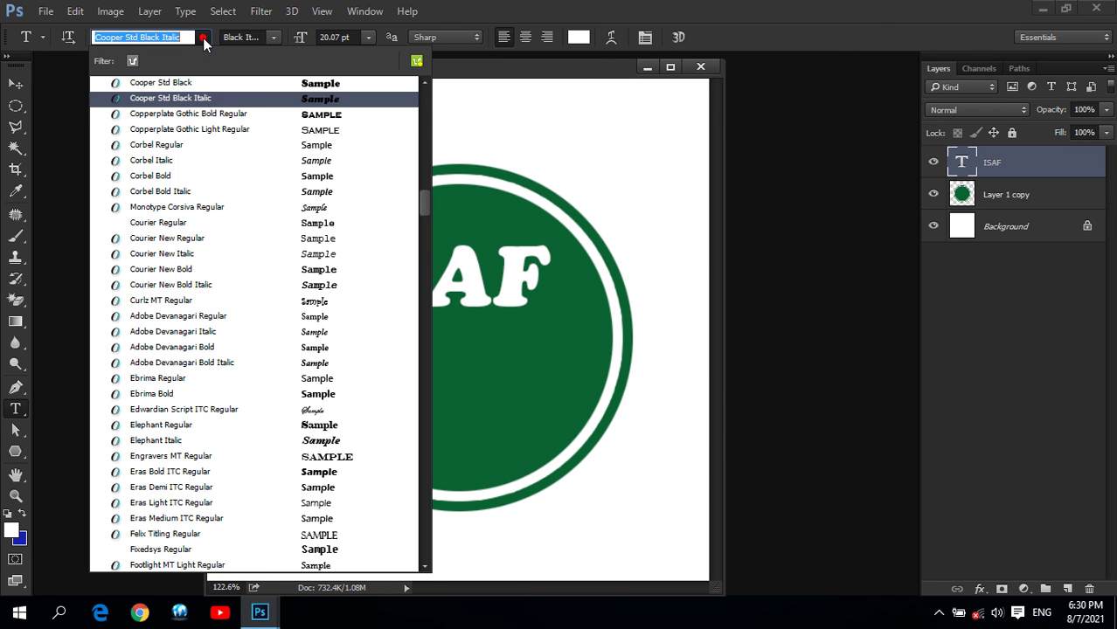
scroll(171, 84, "up", 1)
left_click(170, 82)
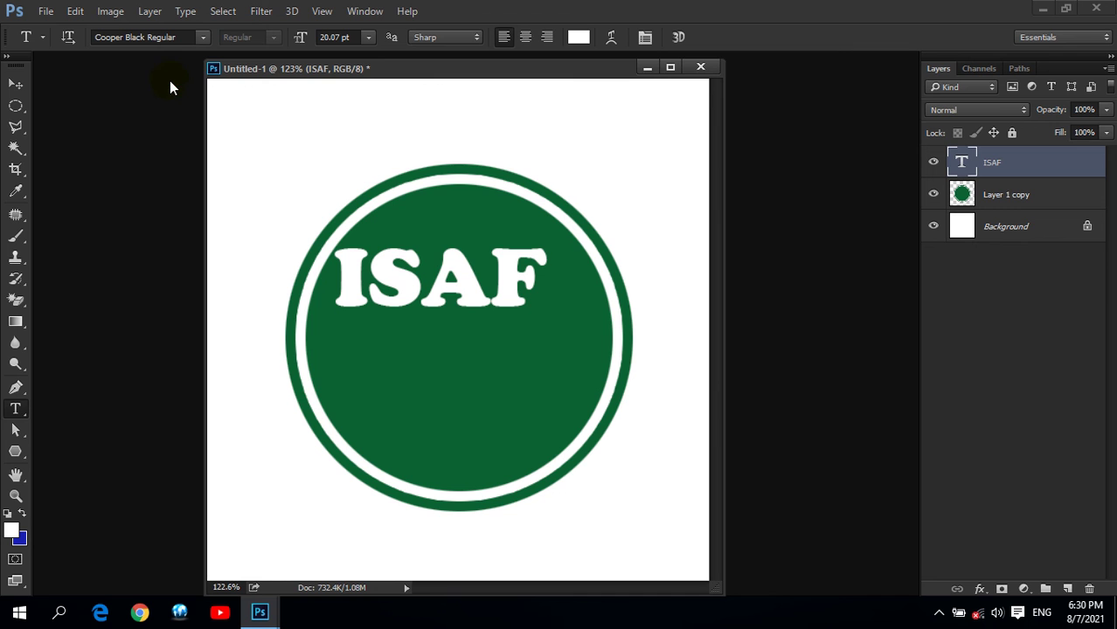
Right-align ISAF and centre it across the top of the circle.
left_click(15, 83)
left_click_drag(476, 295, 496, 284)
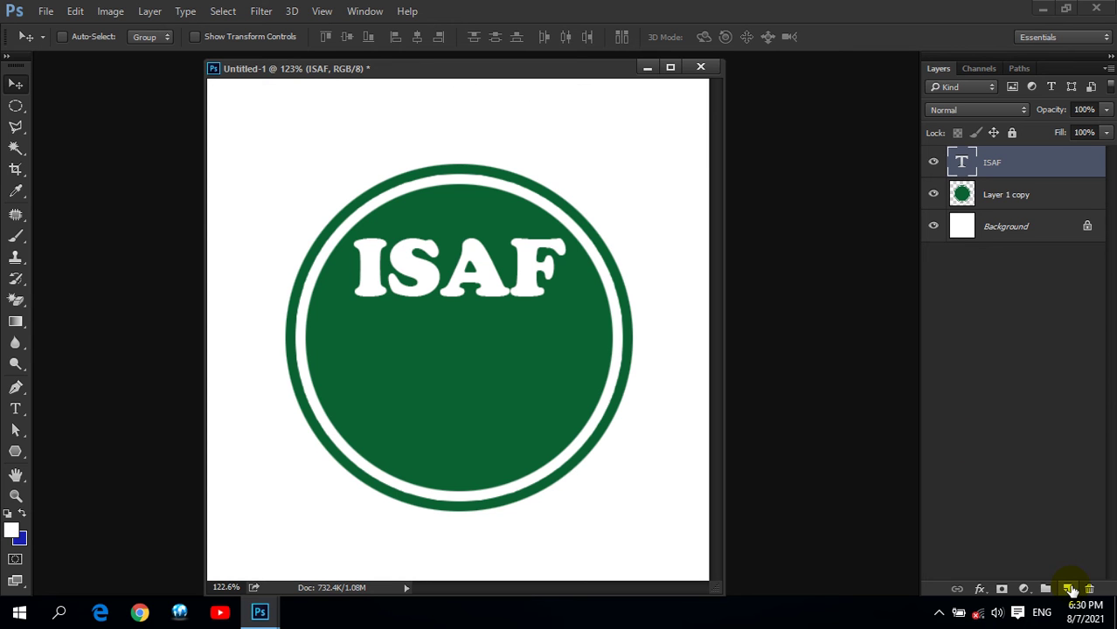
left_click(15, 408)
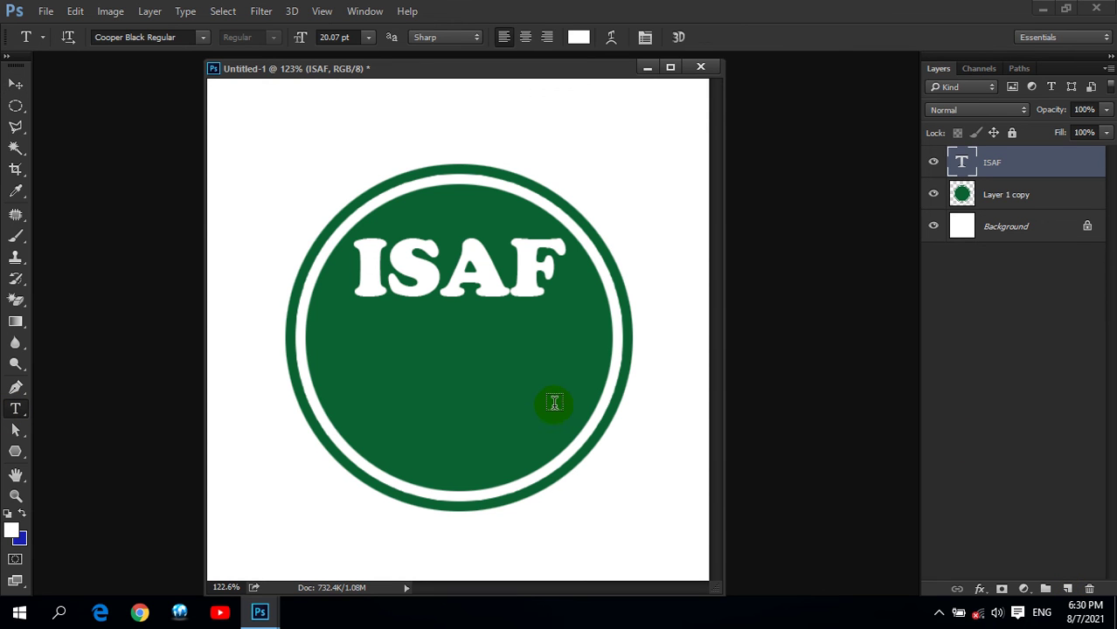
left_click(546, 38)
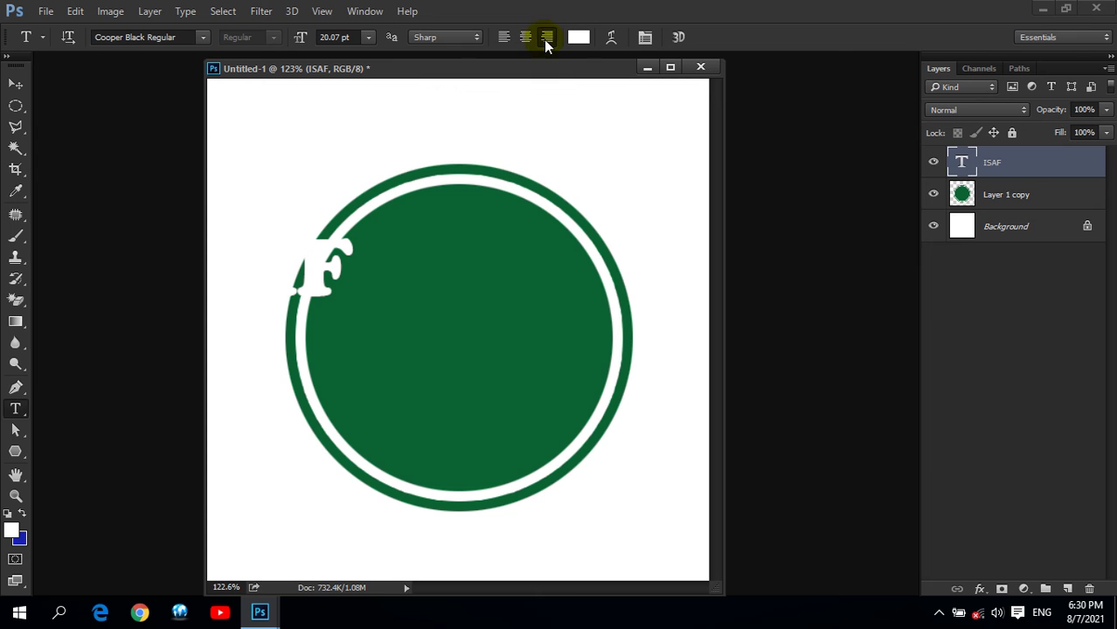
left_click(16, 82)
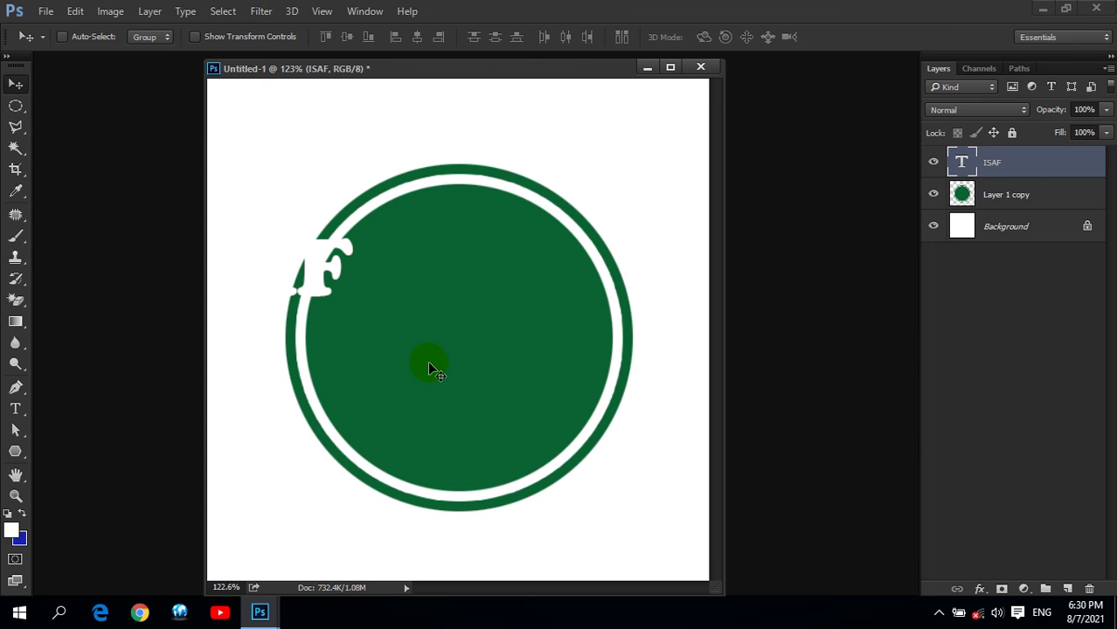
left_click_drag(427, 367, 429, 364)
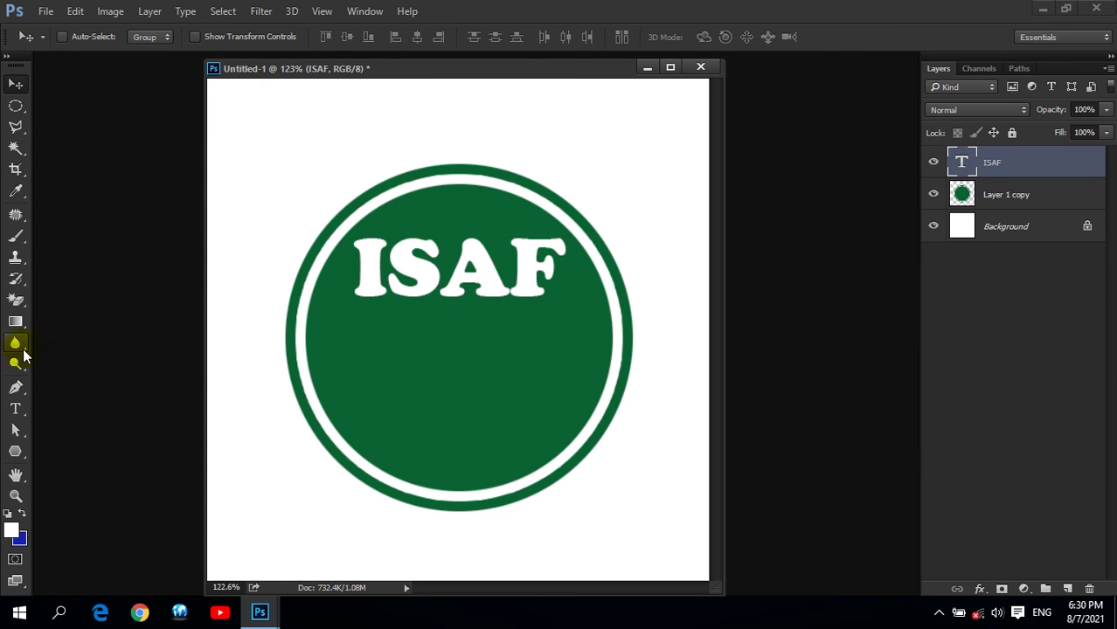
left_click(15, 409)
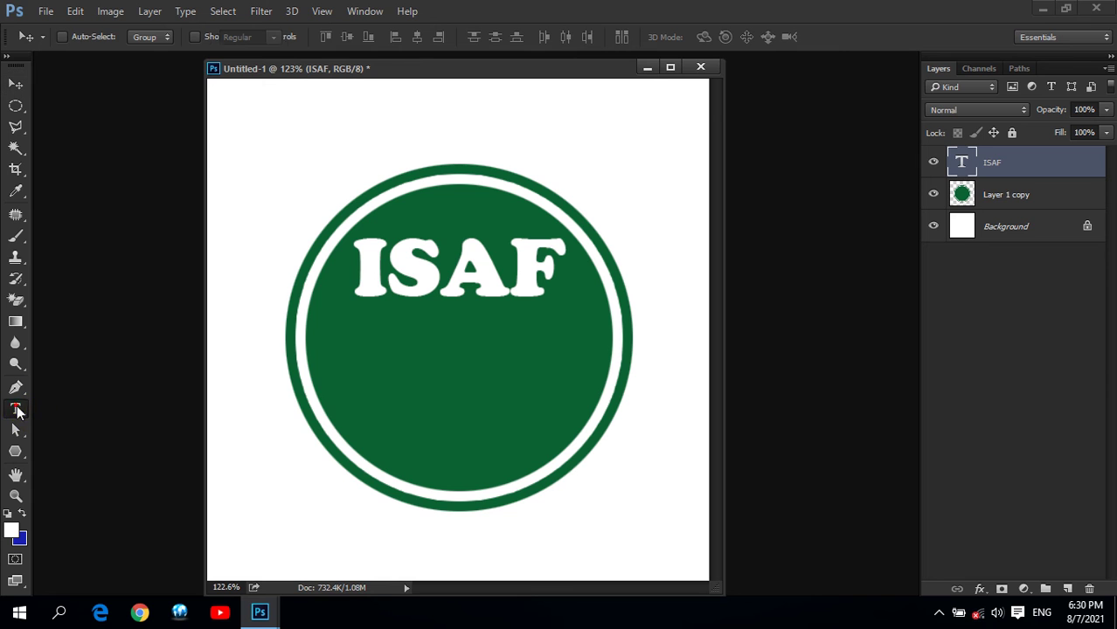
Add a new text layer and type the Persian text 'کمک و همکاری' using a Dari keyboard.
left_click(552, 414)
left_click(543, 37)
left_click(578, 38)
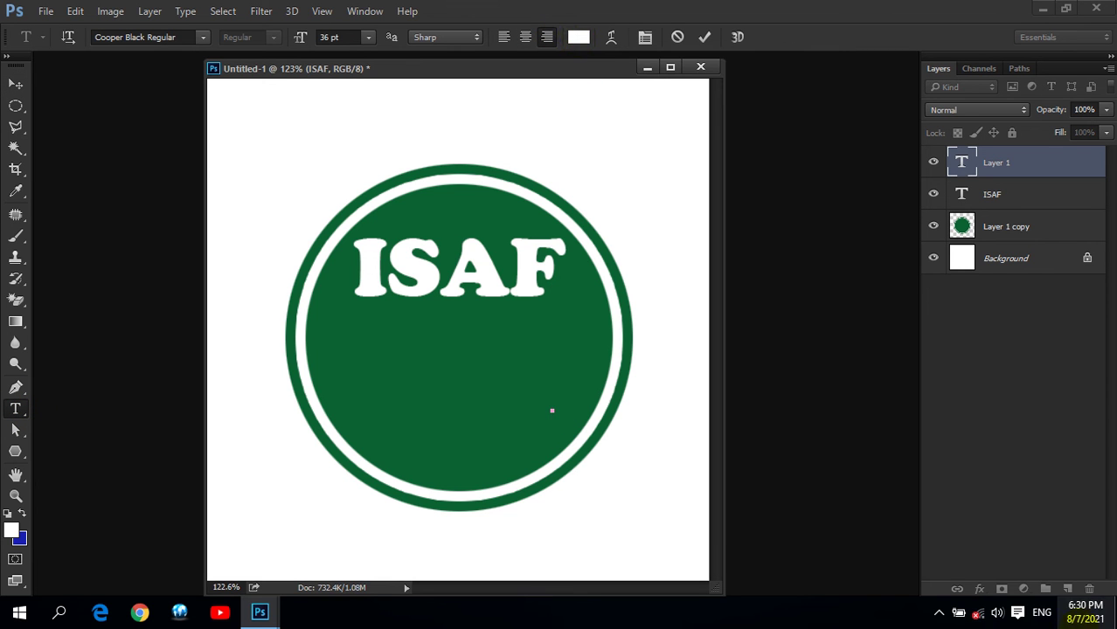
left_click(1041, 611)
left_click(977, 427)
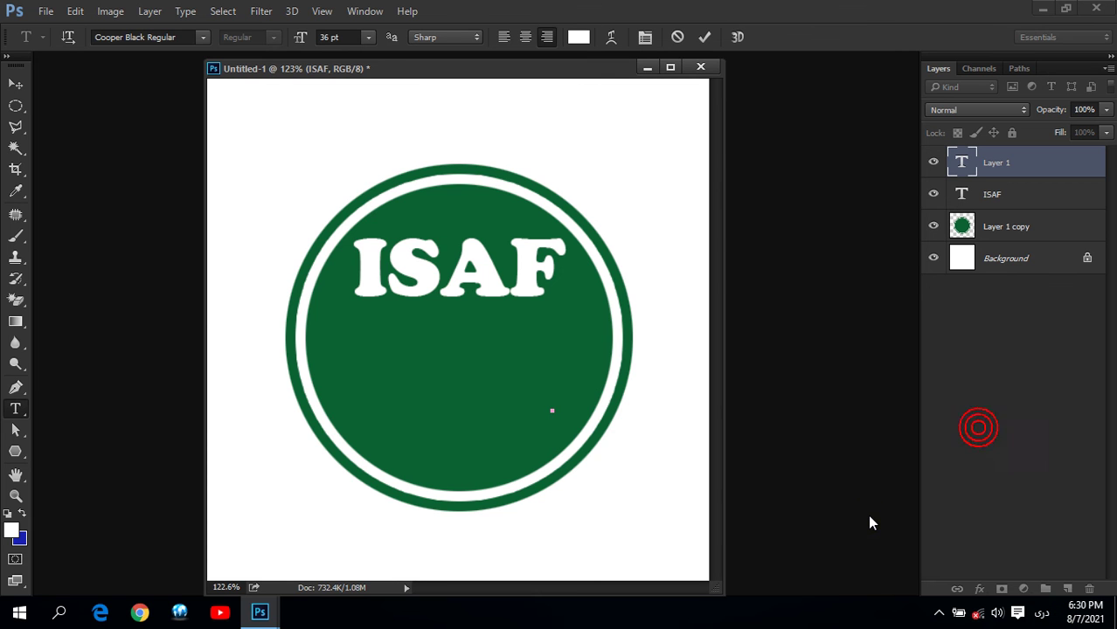
type("کمک")
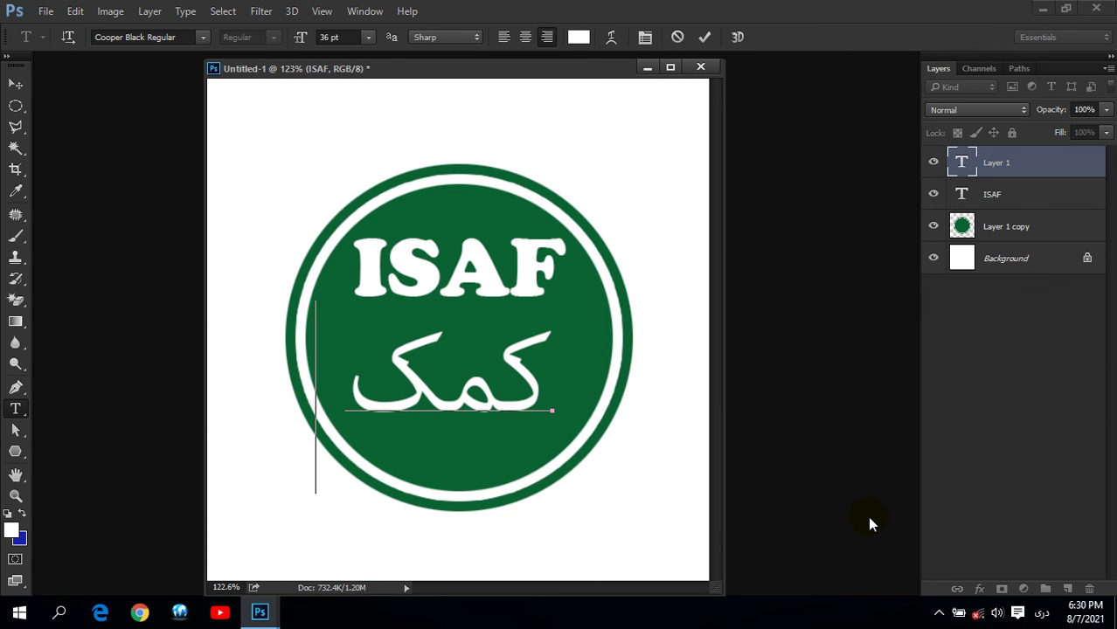
type("ه")
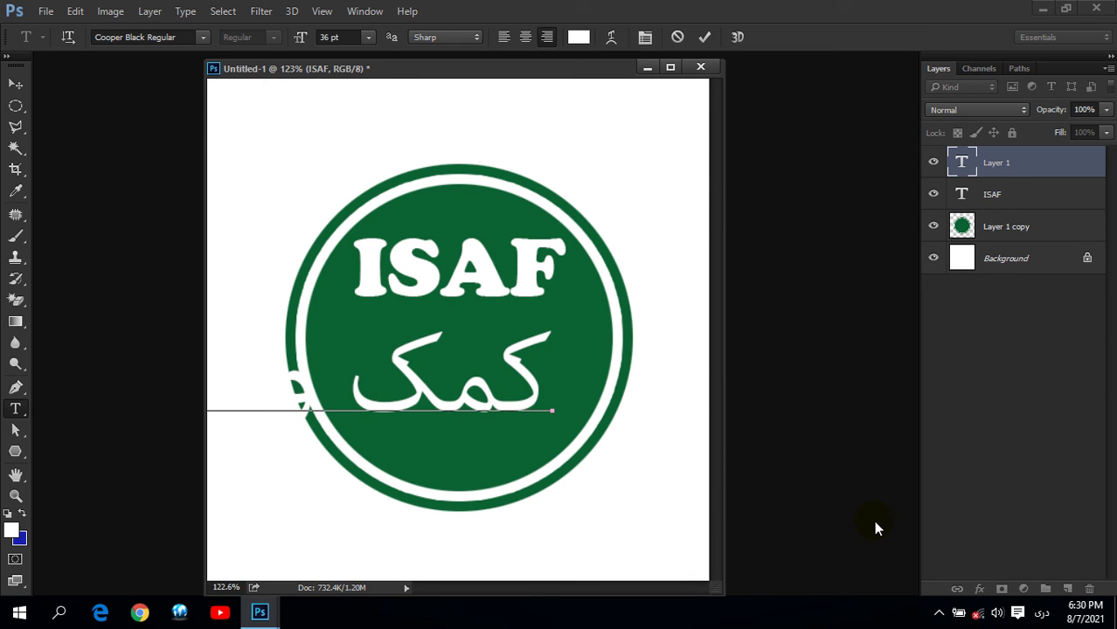
Shrink the Persian text to about 29% and place it low in the circle.
left_click(15, 83)
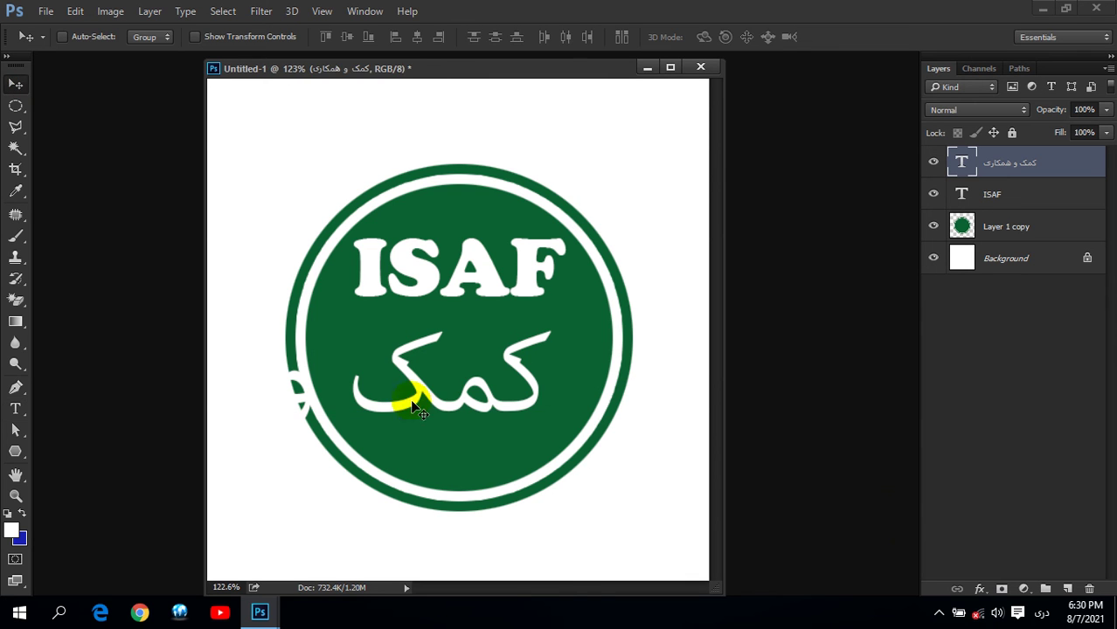
left_click_drag(412, 398, 441, 411)
key("ctrl+t")
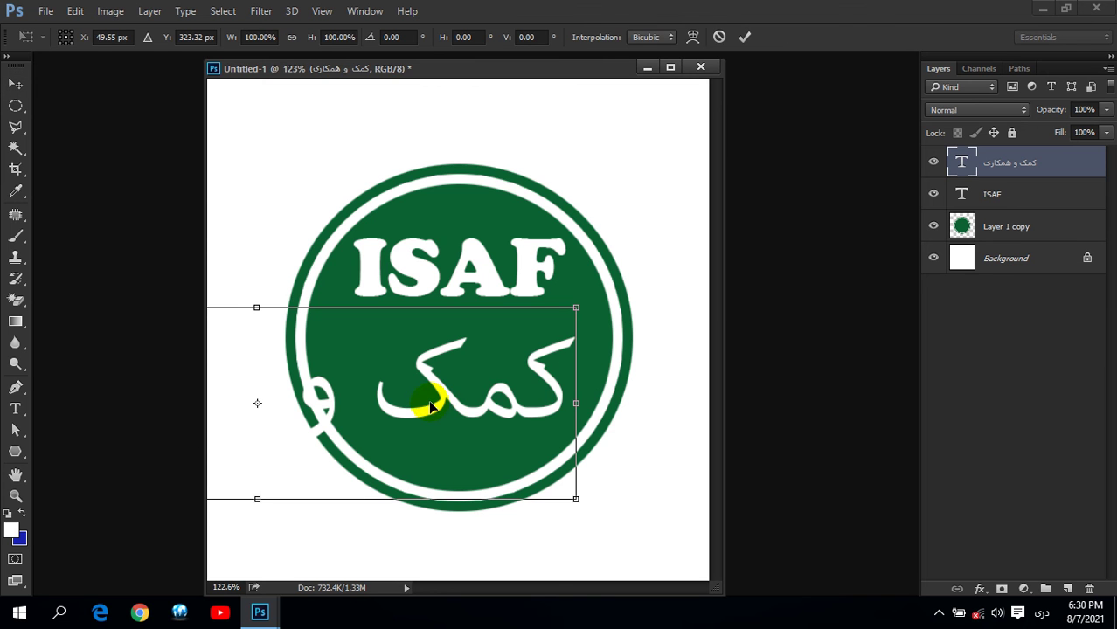
mouse_move(575, 308)
left_mouse_down()
mouse_move(385, 392)
mouse_move(489, 372)
left_mouse_up()
left_click_drag(481, 409, 528, 411)
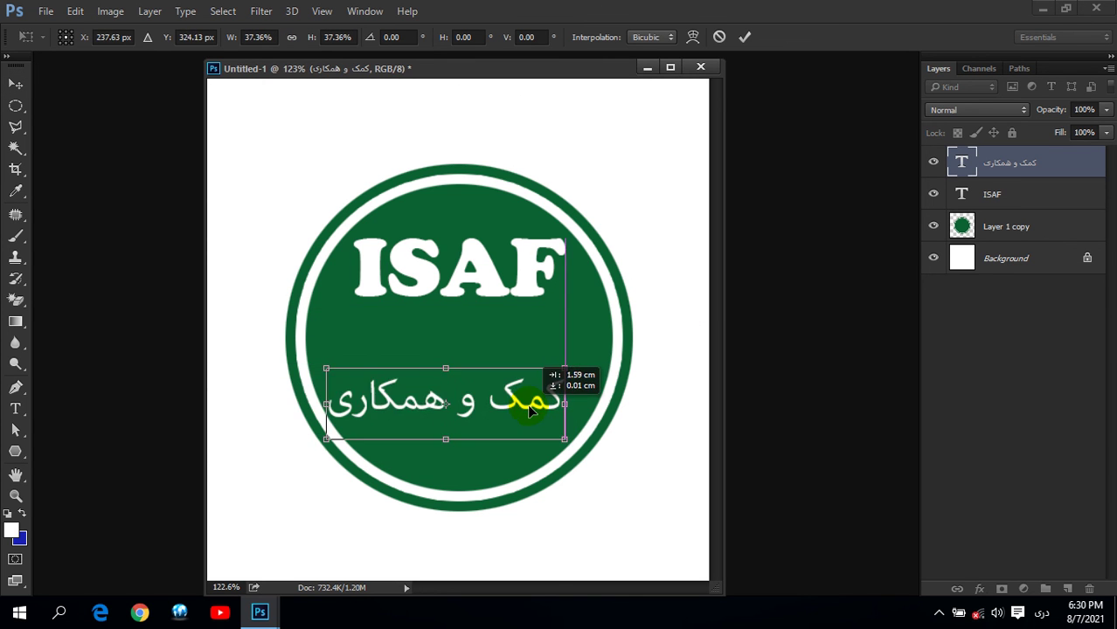
mouse_move(563, 365)
left_mouse_down()
mouse_move(536, 378)
mouse_move(542, 435)
left_mouse_up()
key("Return")
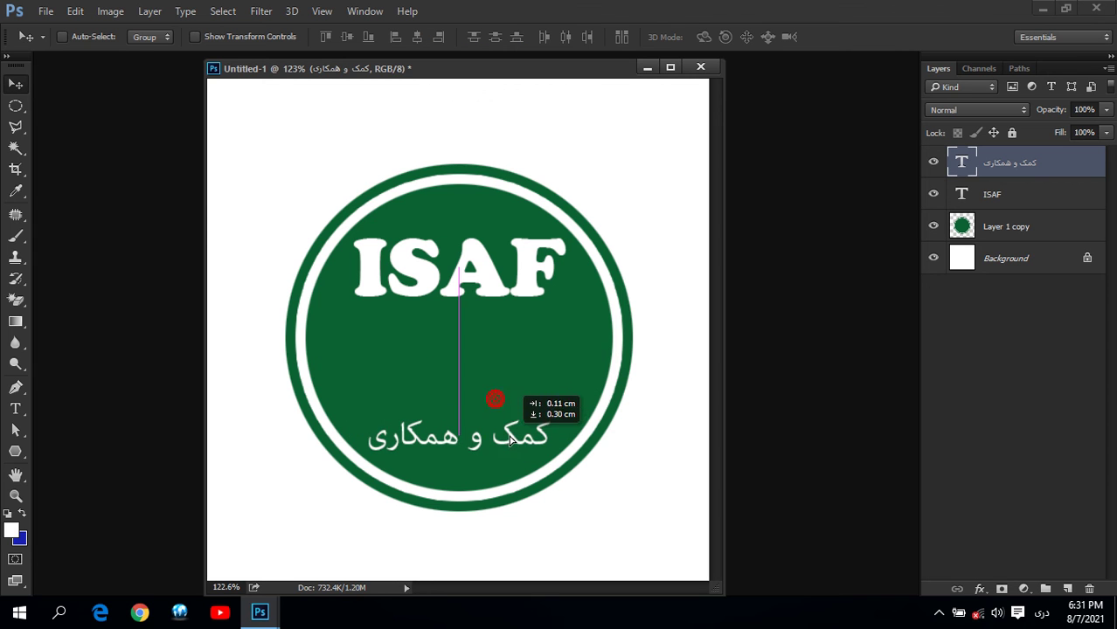
left_click(20, 413)
Preview Warp Text styles for the Persian text, settling on Arch.
left_click(611, 46)
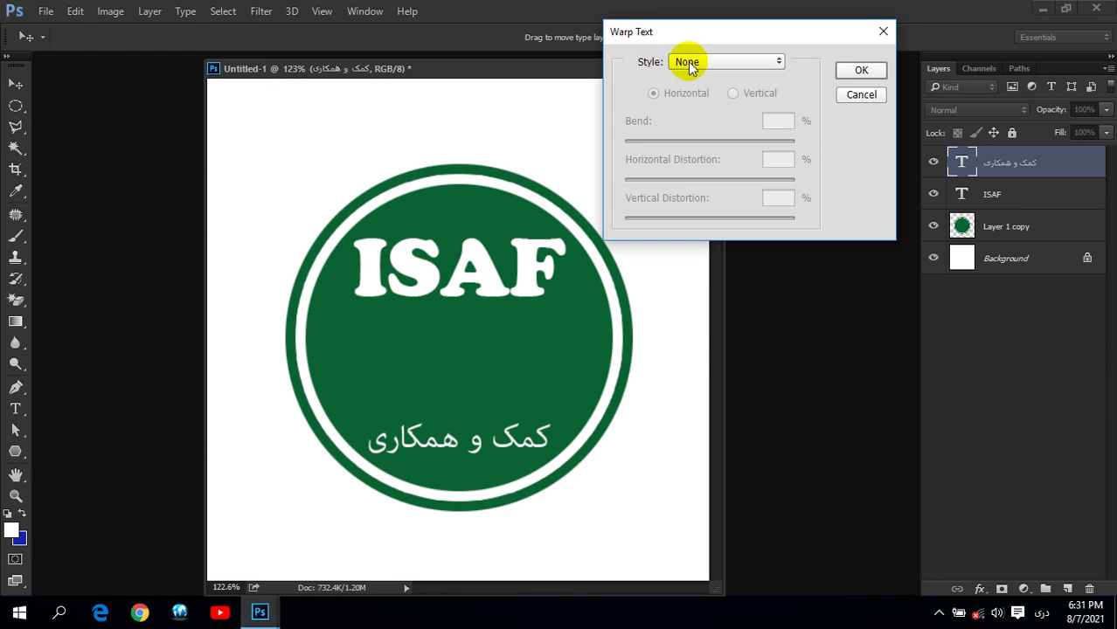
left_click(726, 62)
left_click(700, 110)
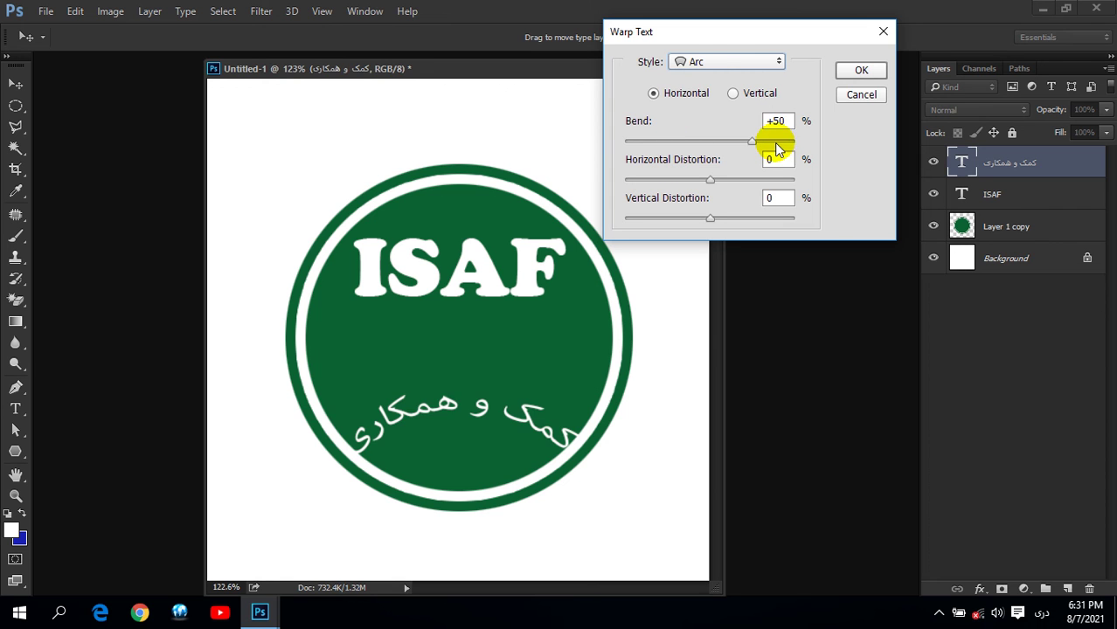
key("Down")
key("Down")
key("Down")
key("Down")
key("Down")
key("Down")
key("Up")
key("Up")
key("Down")
key("Down")
key("Down")
key("Down")
key("Down")
key("Down")
key("Down")
key("Down")
key("Down")
key("Down")
key("Up")
key("Up")
key("Up")
key("Up")
key("Up")
key("Up")
key("Up")
key("Up")
key("Up")
key("Down")
key("Up")
key("Up")
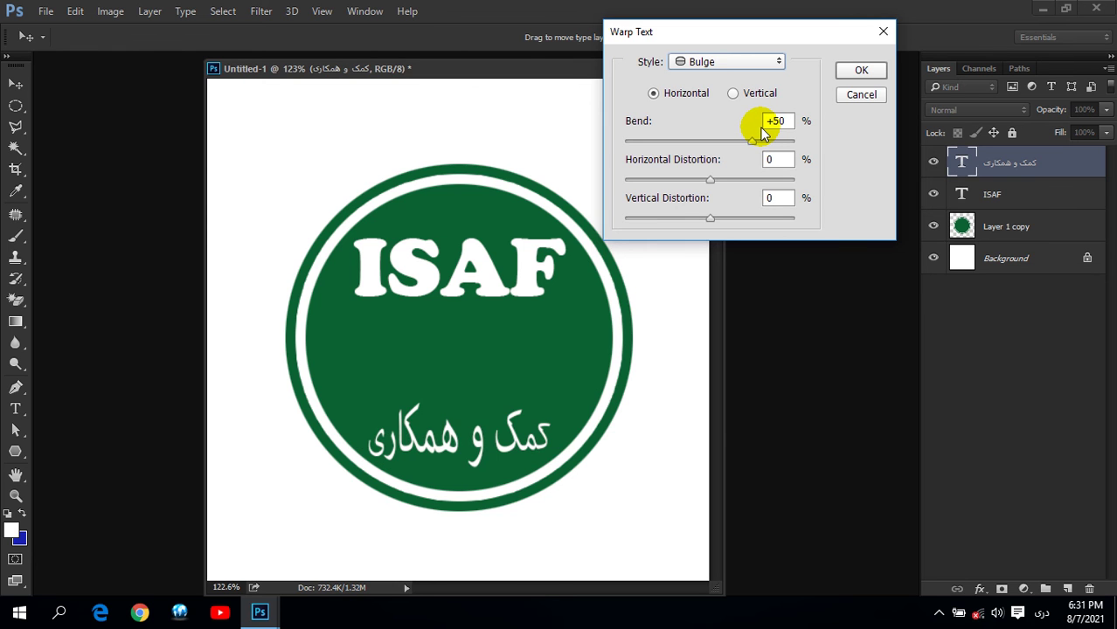
key("Up")
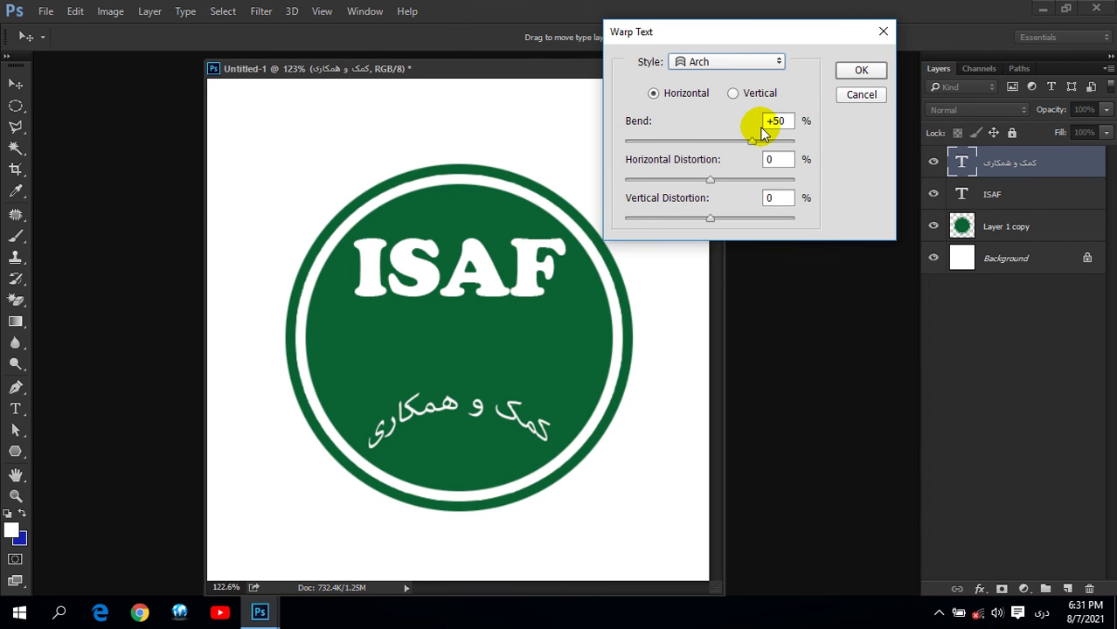
Set the Arch warp bend to -30 with zero distortion and apply it.
mouse_move(752, 141)
left_mouse_down()
mouse_move(622, 142)
mouse_move(675, 157)
left_mouse_up()
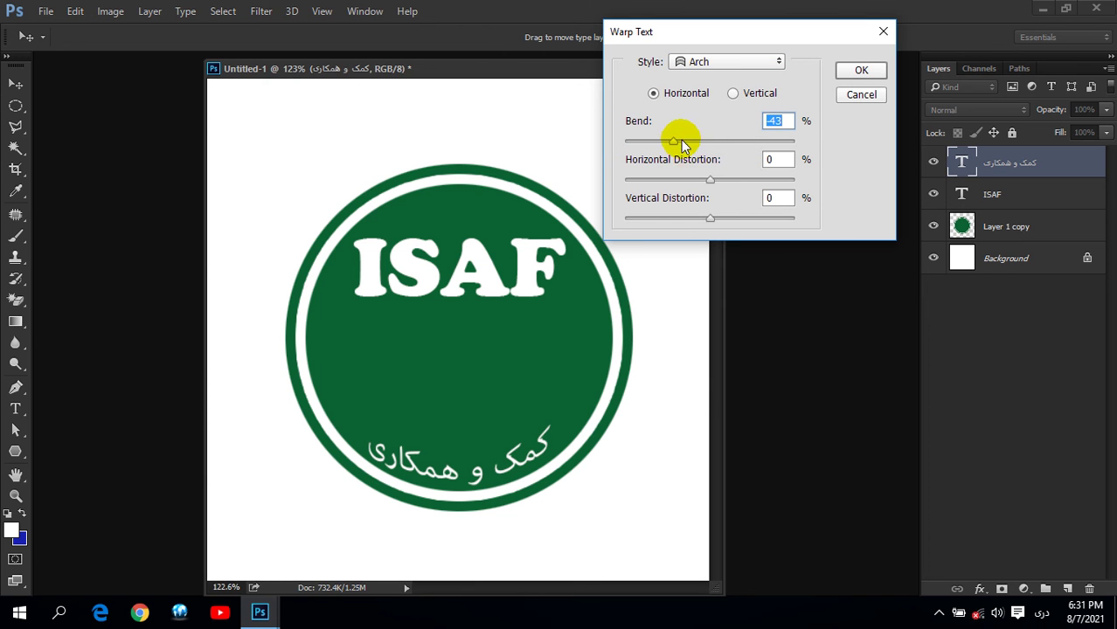
left_click_drag(676, 141, 683, 141)
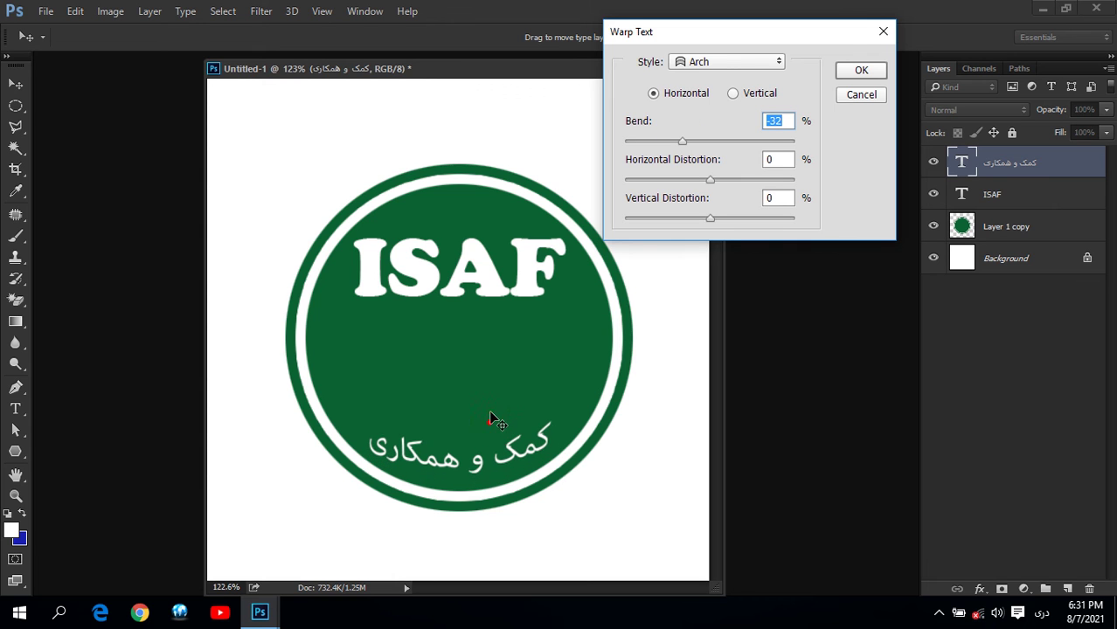
mouse_move(708, 179)
left_mouse_down()
mouse_move(666, 179)
mouse_move(702, 179)
left_mouse_up()
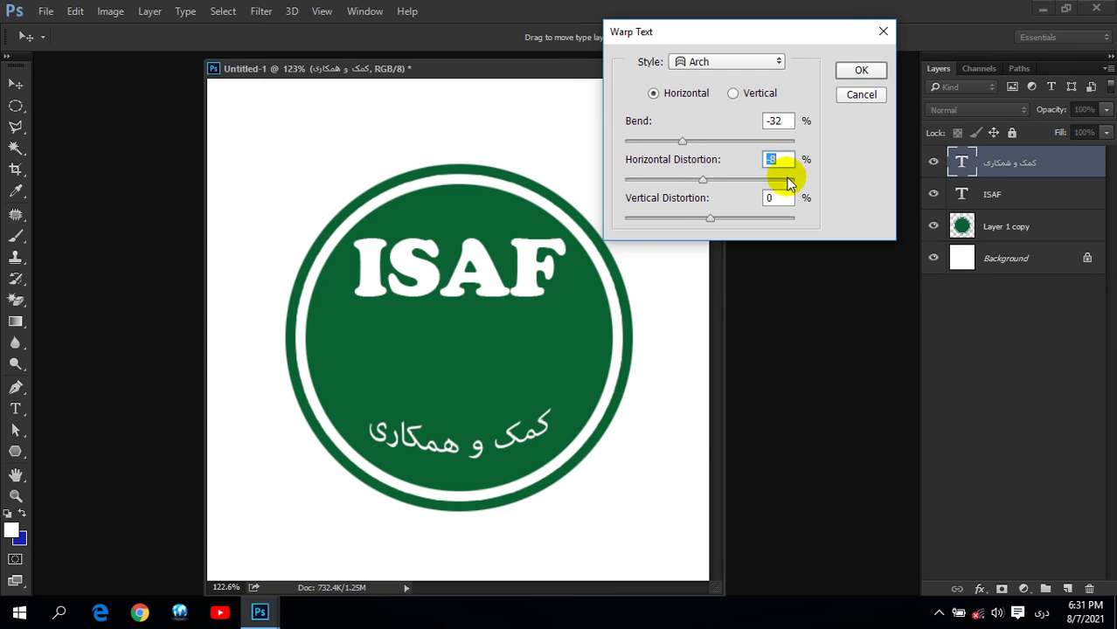
type("0")
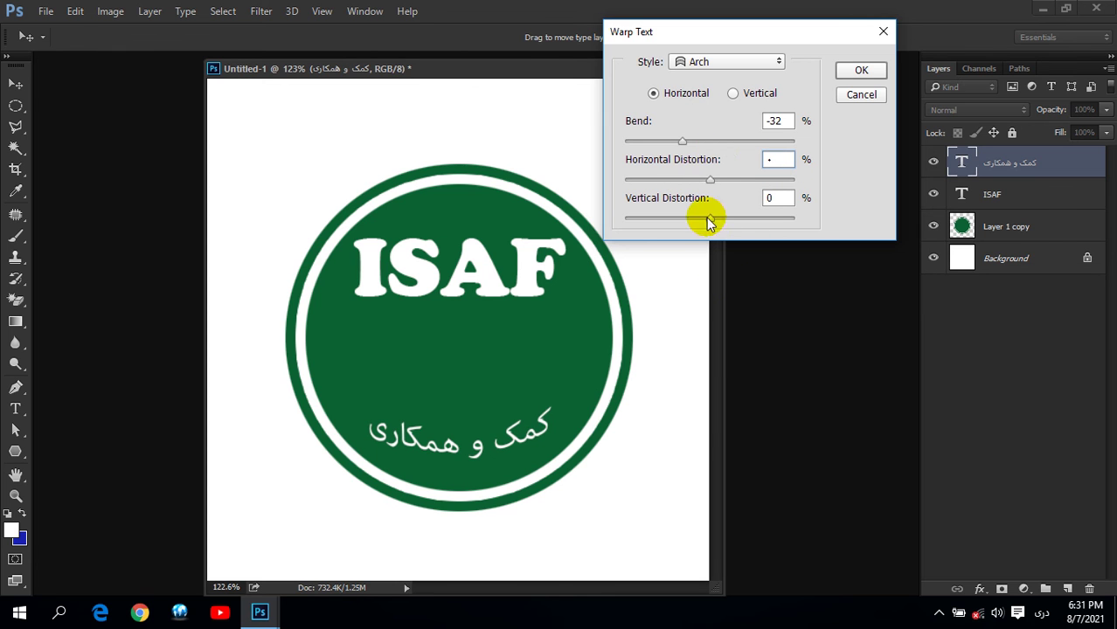
left_click_drag(680, 147, 676, 143)
double_click(782, 120)
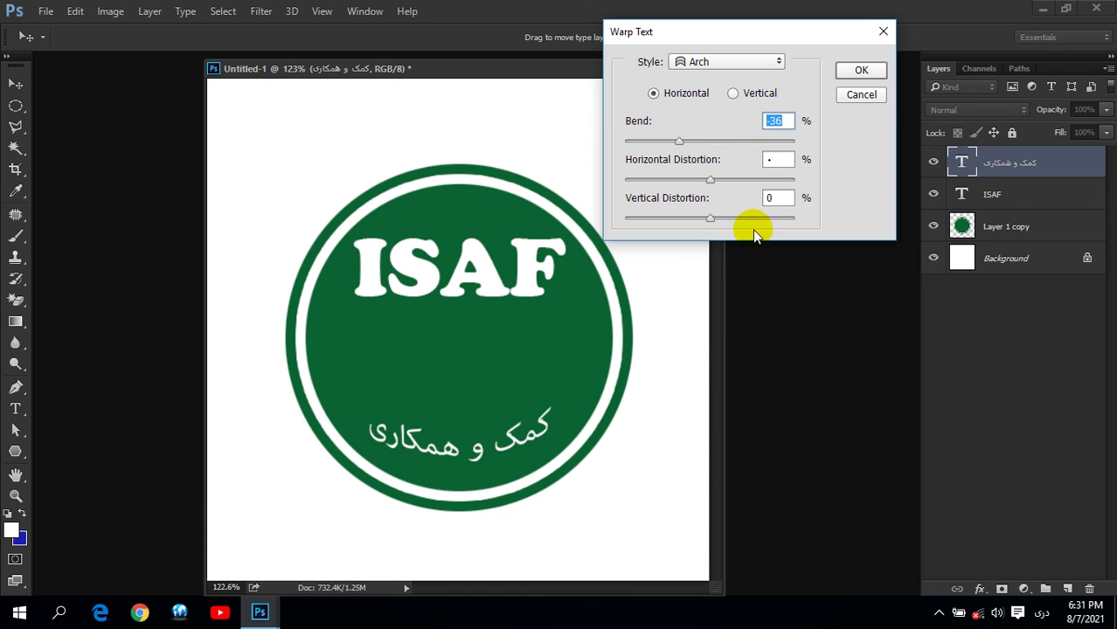
type("020")
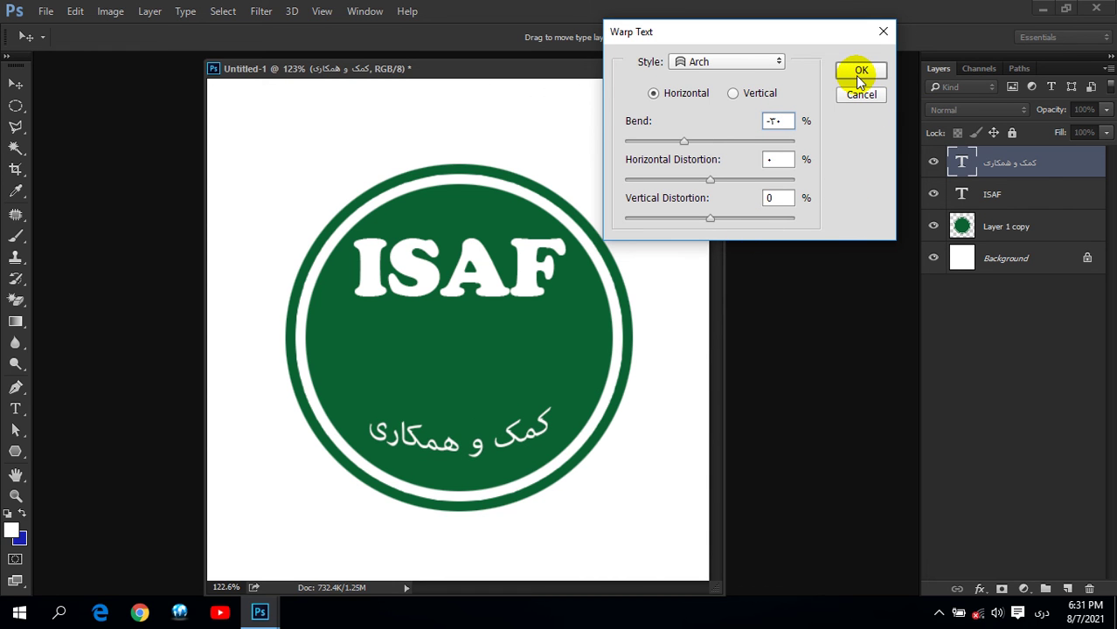
key("BackSpace")
key("BackSpace")
key("super+space")
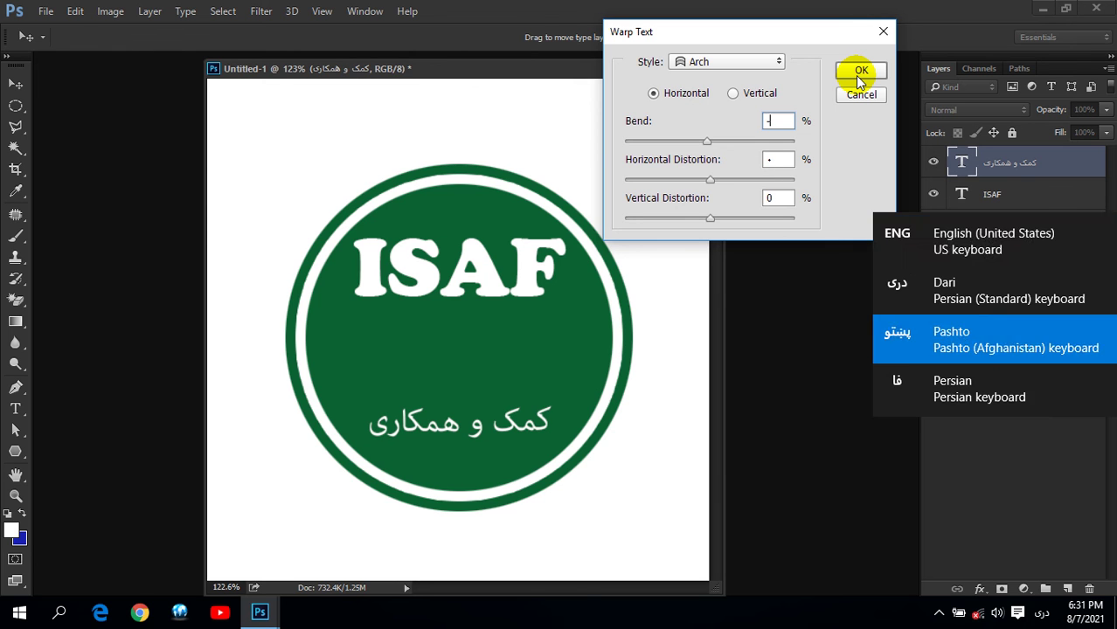
type("30")
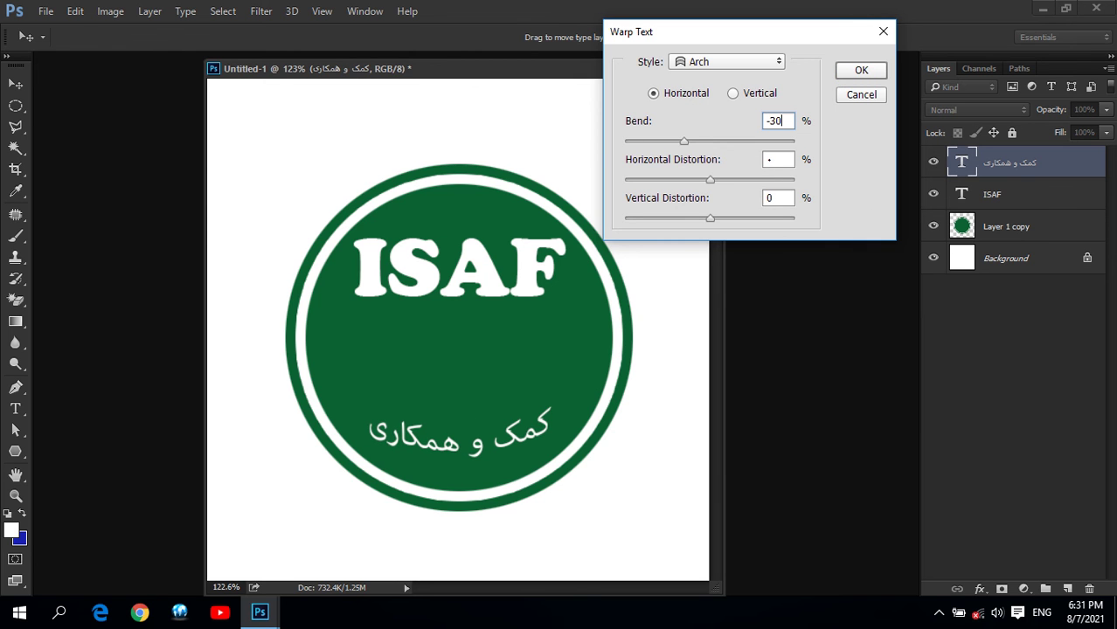
left_click(864, 70)
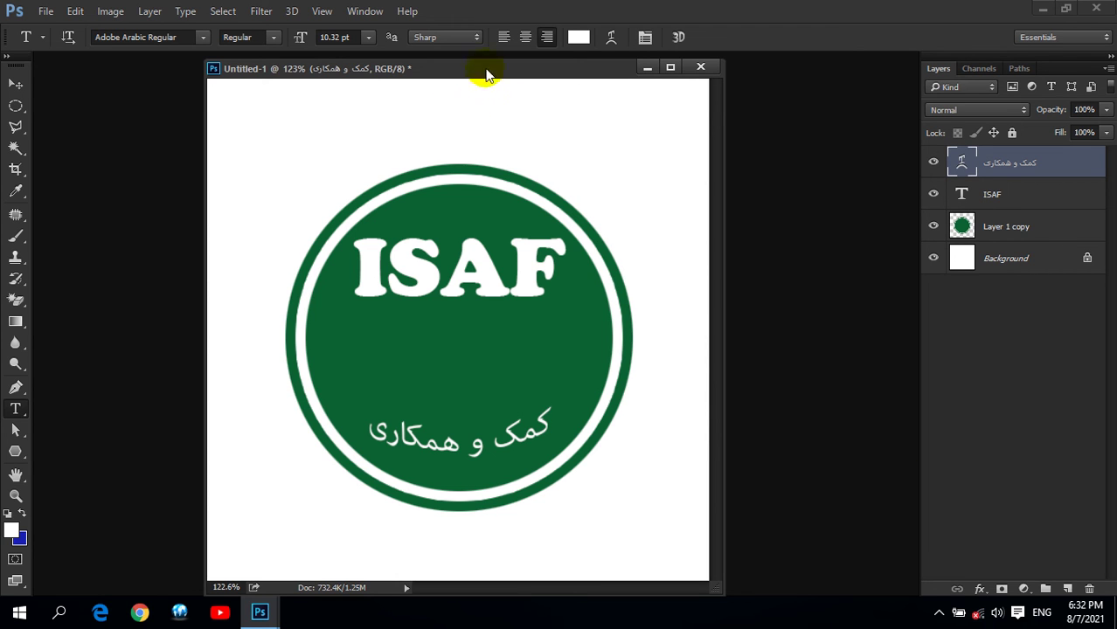
Close the badge document without saving changes.
left_click(702, 68)
left_click(559, 248)
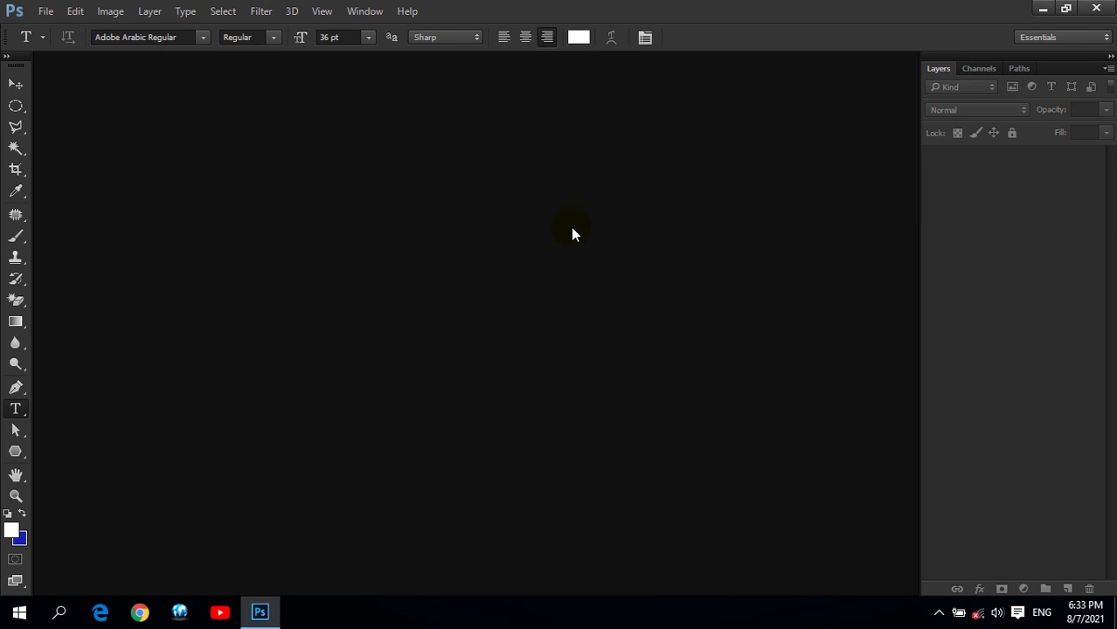
Reset the foreground and background colours to default black and white.
left_click(8, 513)
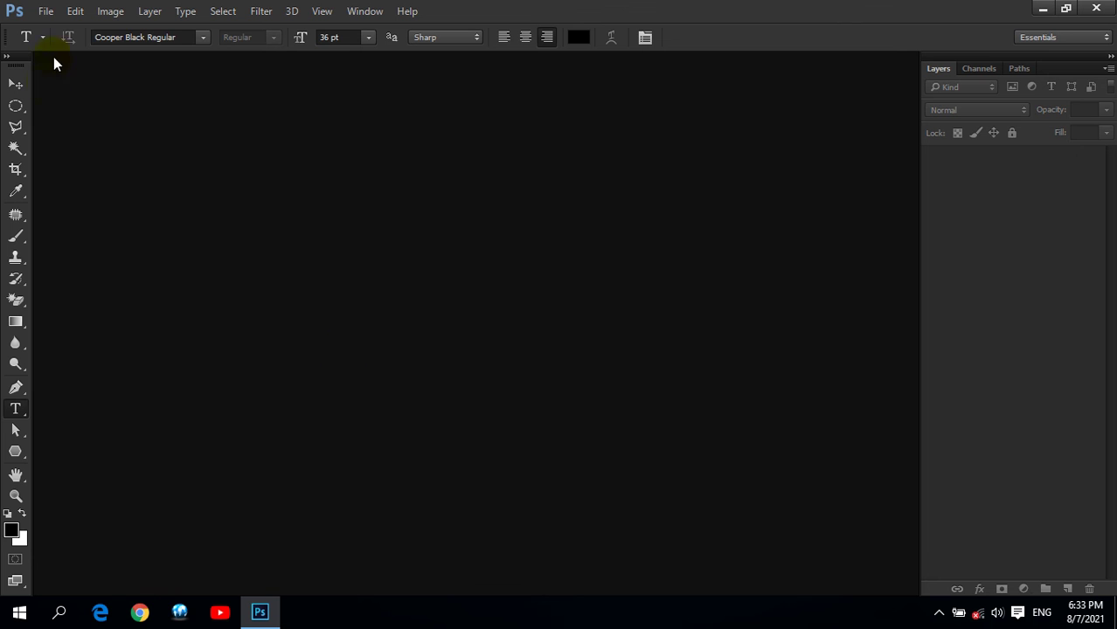
Create a new 500×500 px document and float it into its own window.
left_click(46, 10)
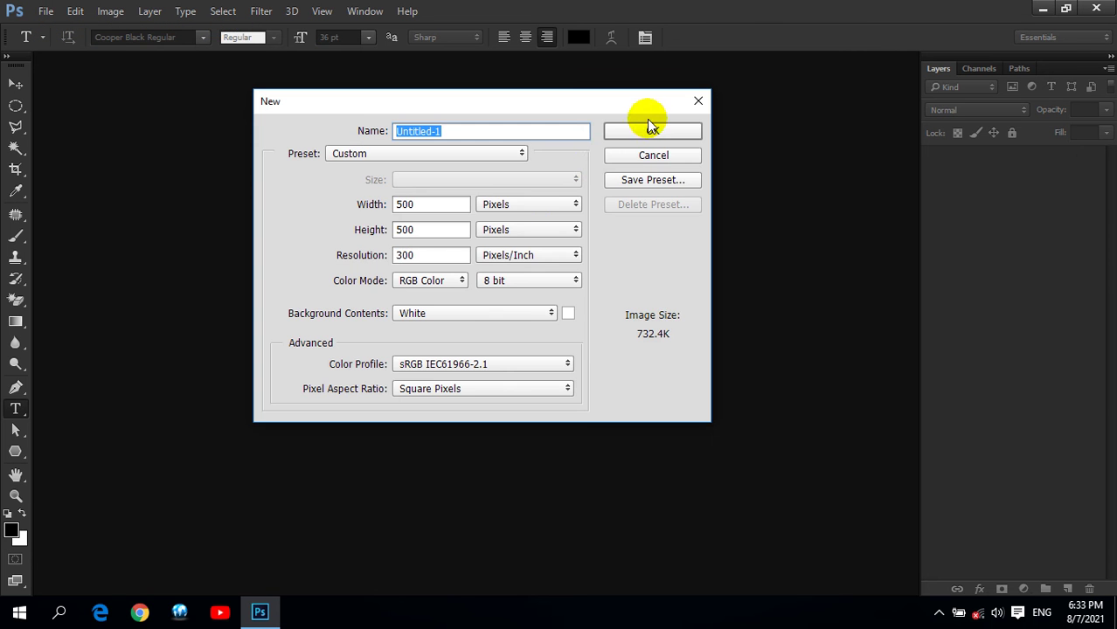
left_click(649, 129)
left_click_drag(139, 65, 374, 127)
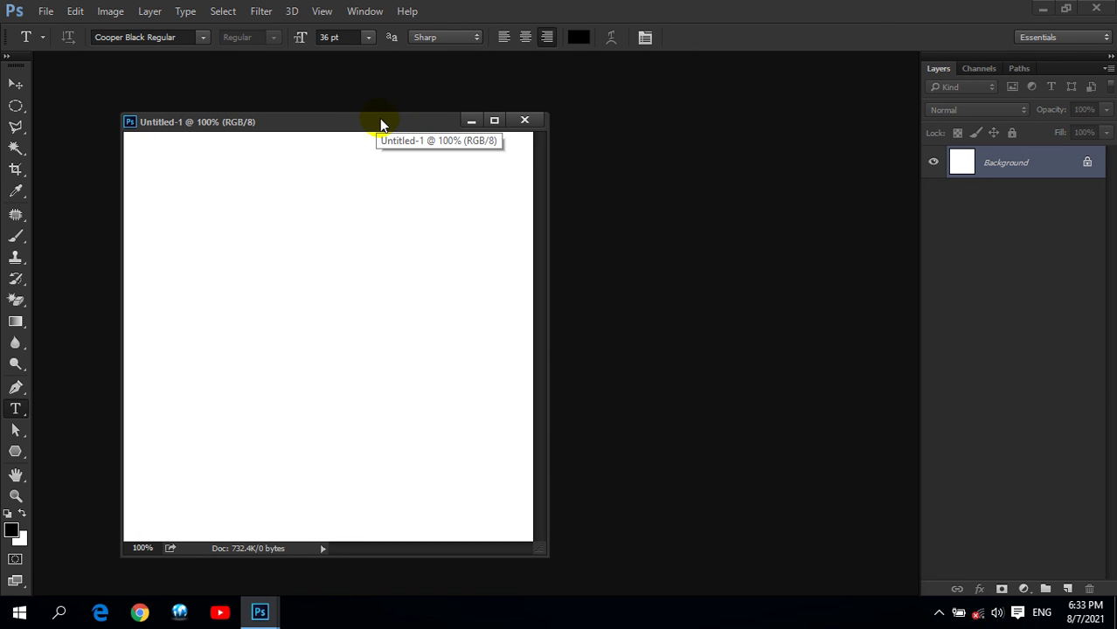
Delete the stray text layer and fit the canvas to the screen.
left_click(346, 139)
left_click(15, 86)
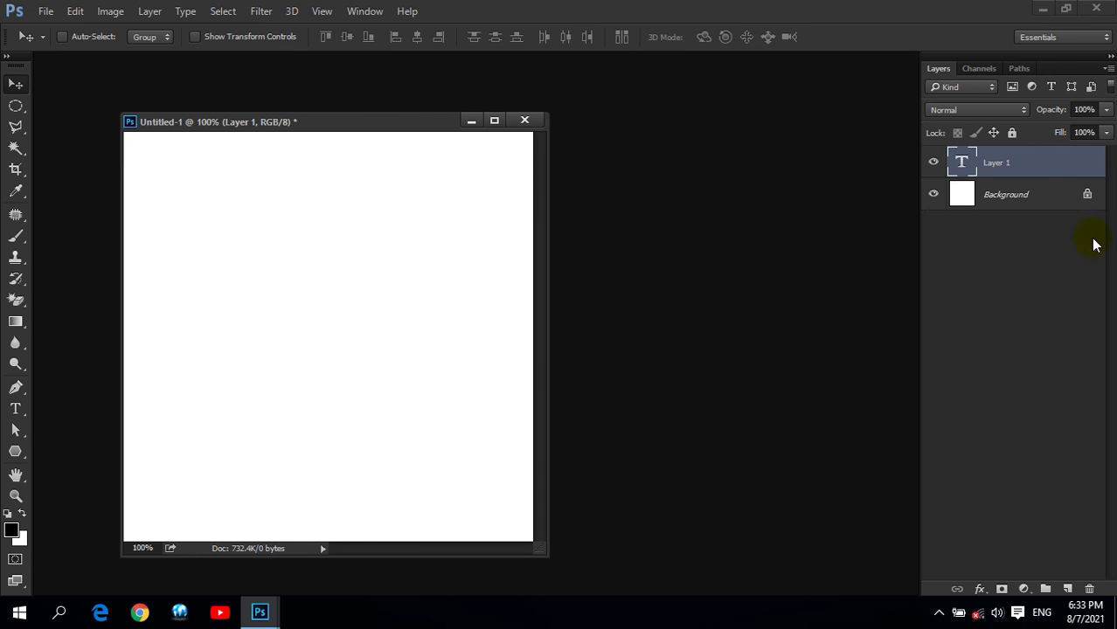
left_click_drag(1017, 167, 1091, 588)
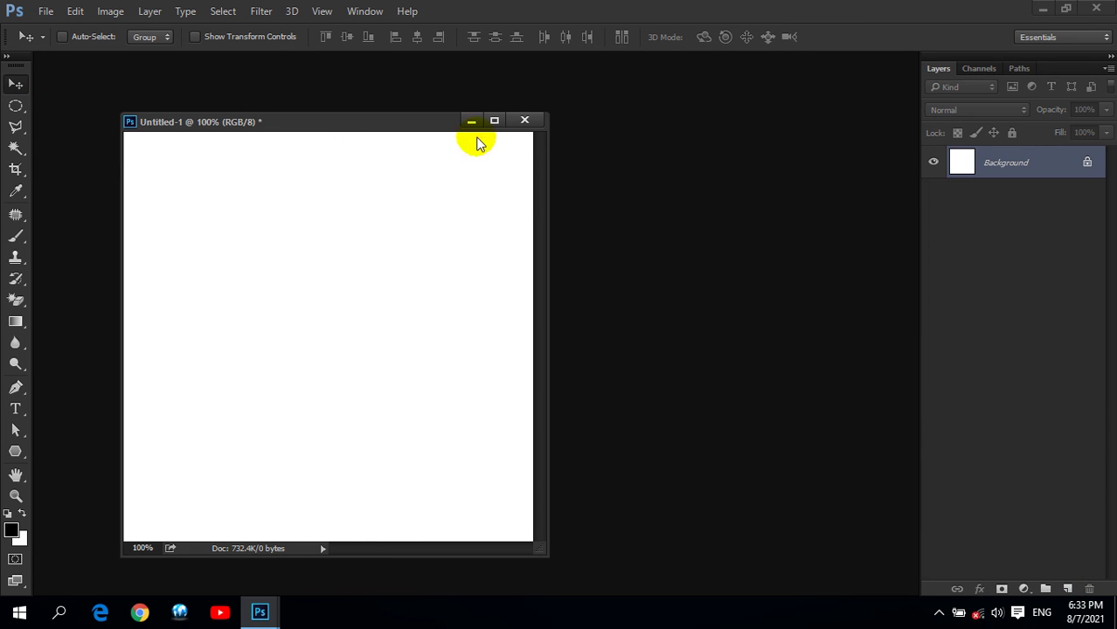
left_click_drag(403, 117, 484, 107)
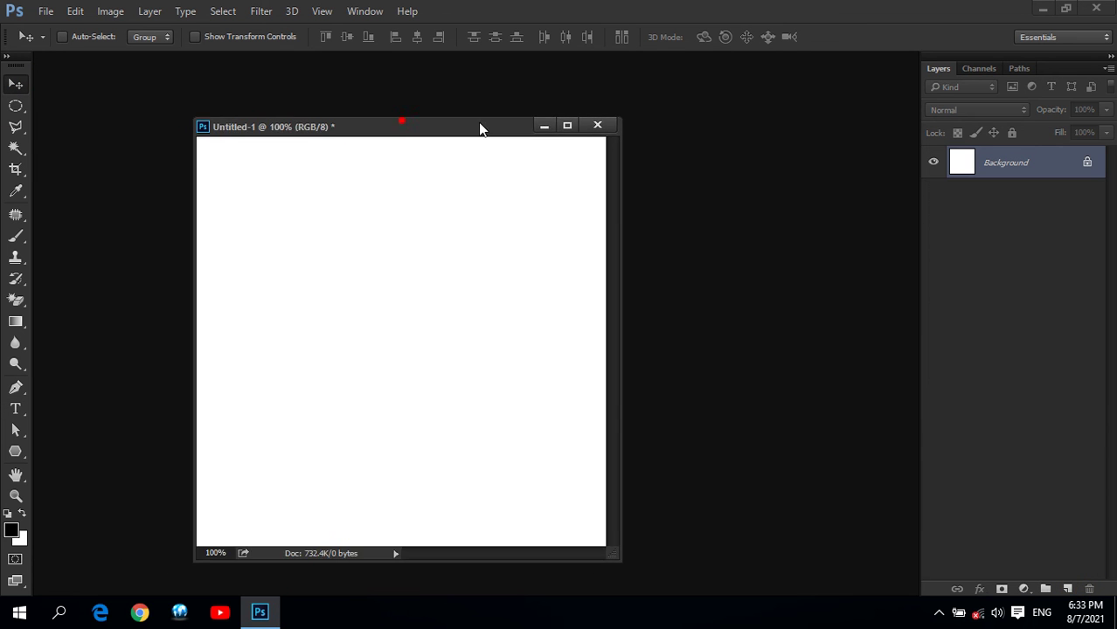
left_click(16, 495)
left_click(468, 37)
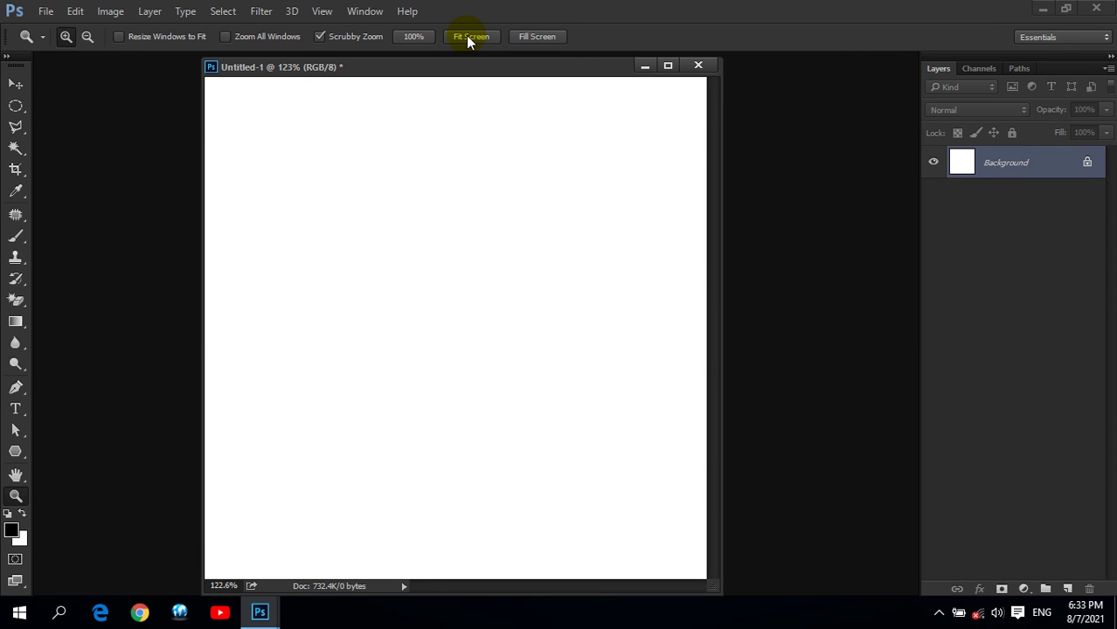
Draw a six-sided polygon path, convert it to a selection, and move it toward the canvas centre.
left_click(15, 451)
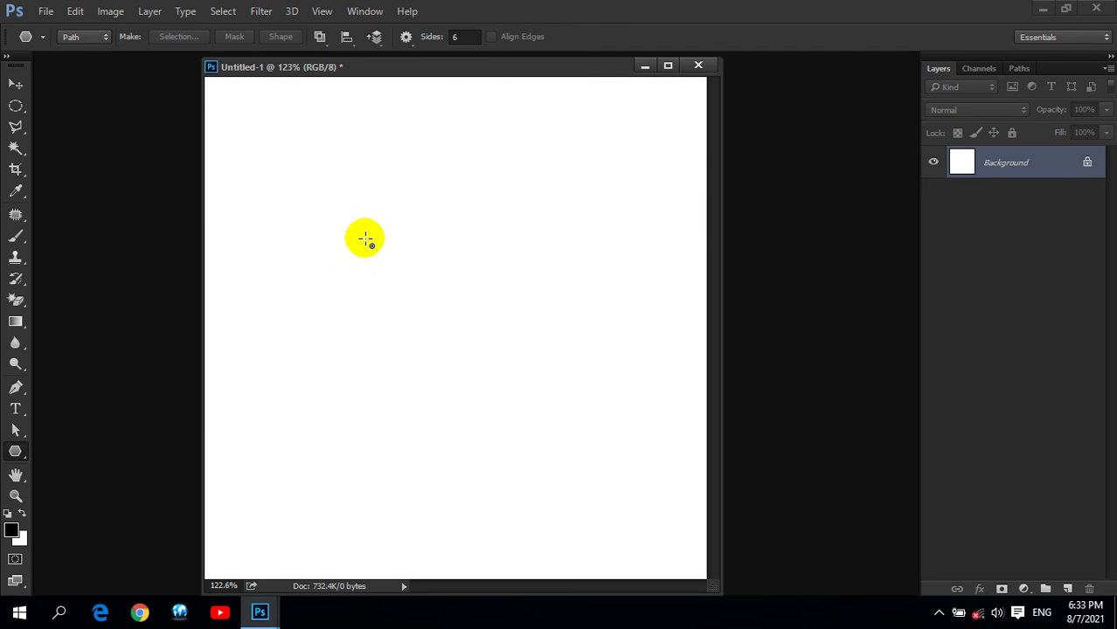
left_click_drag(386, 294, 545, 382)
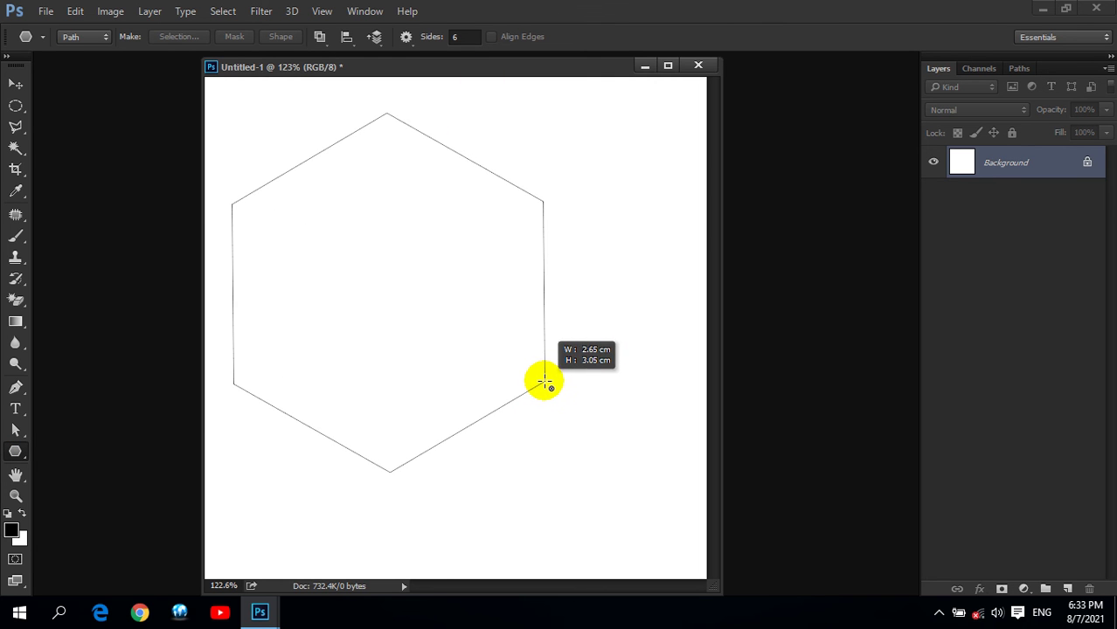
left_click(15, 84)
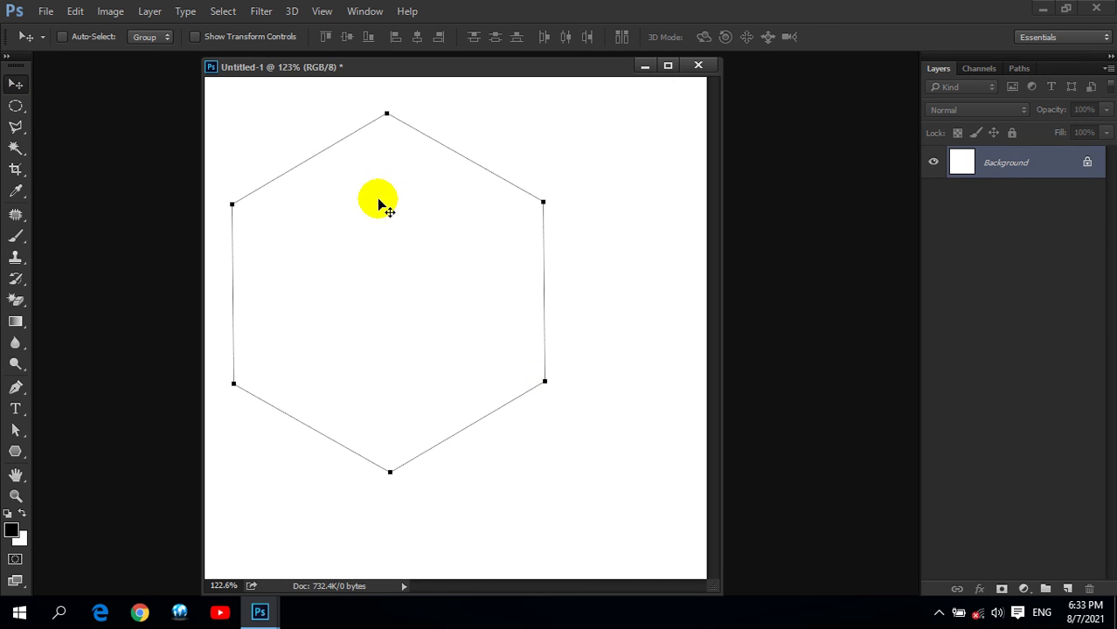
key("ctrl+Return")
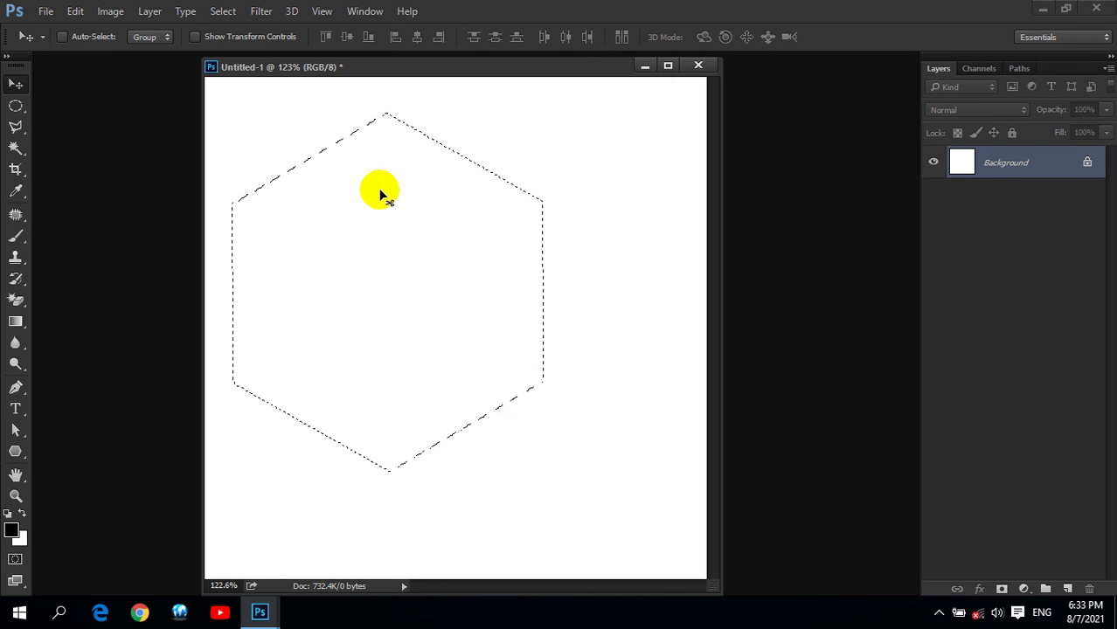
left_click(15, 105)
left_click_drag(373, 232, 423, 258)
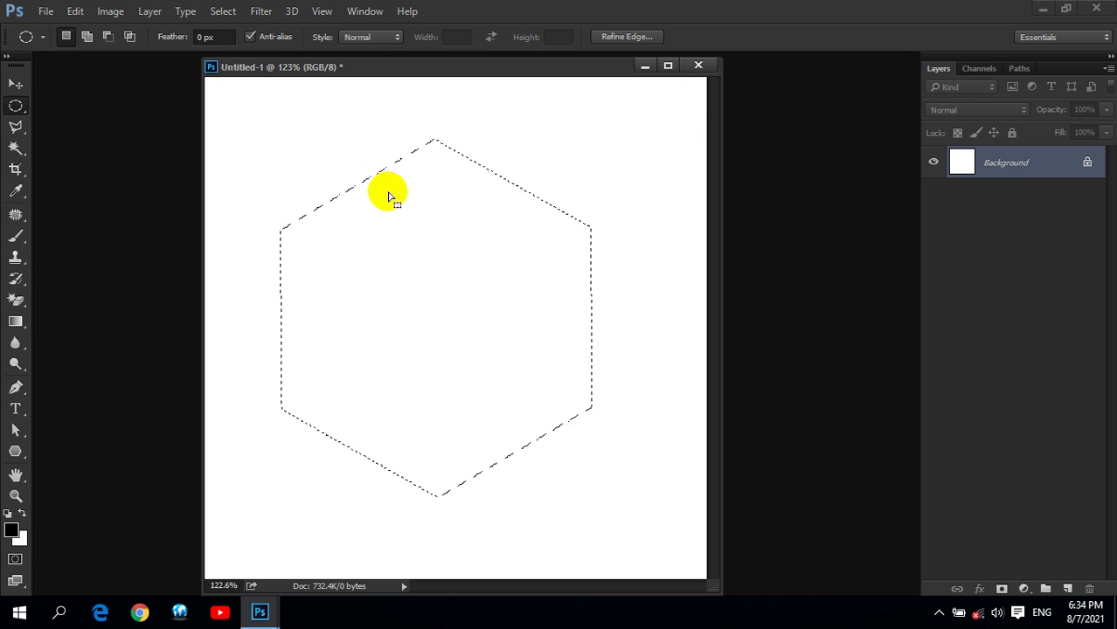
Zoom in closely on the hexagon selection's upper-right corner.
left_click(223, 11)
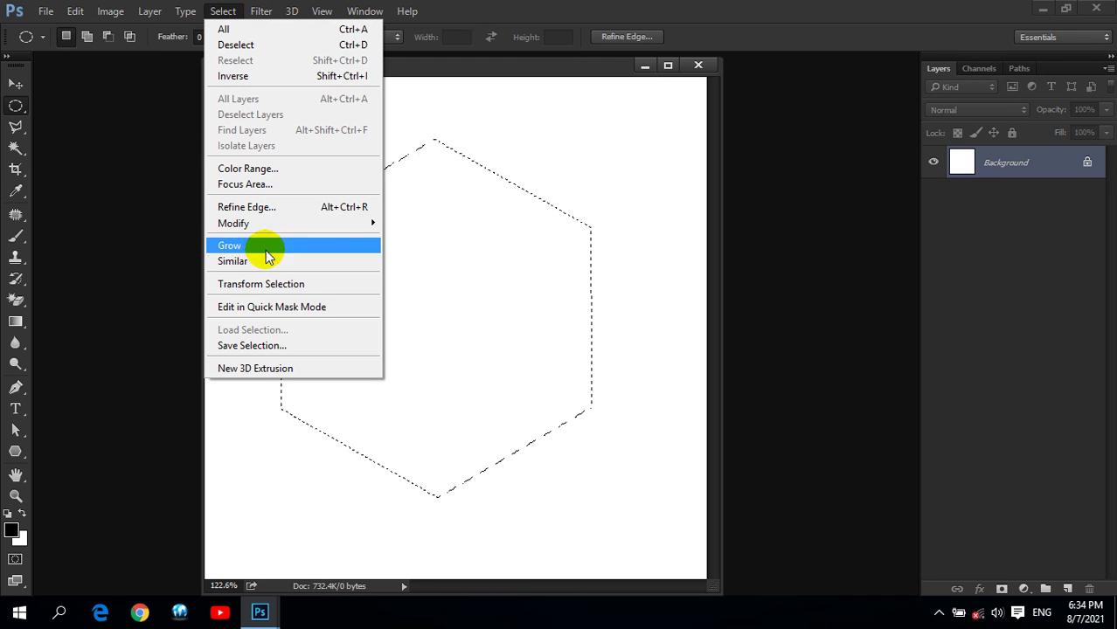
mouse_move(233, 223)
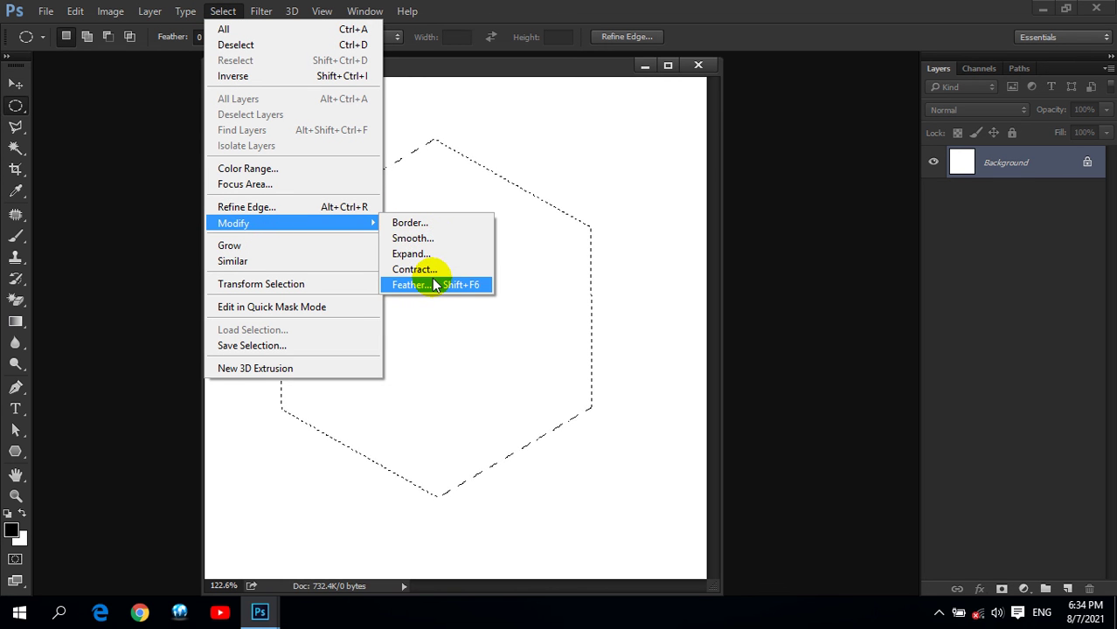
left_click(472, 157)
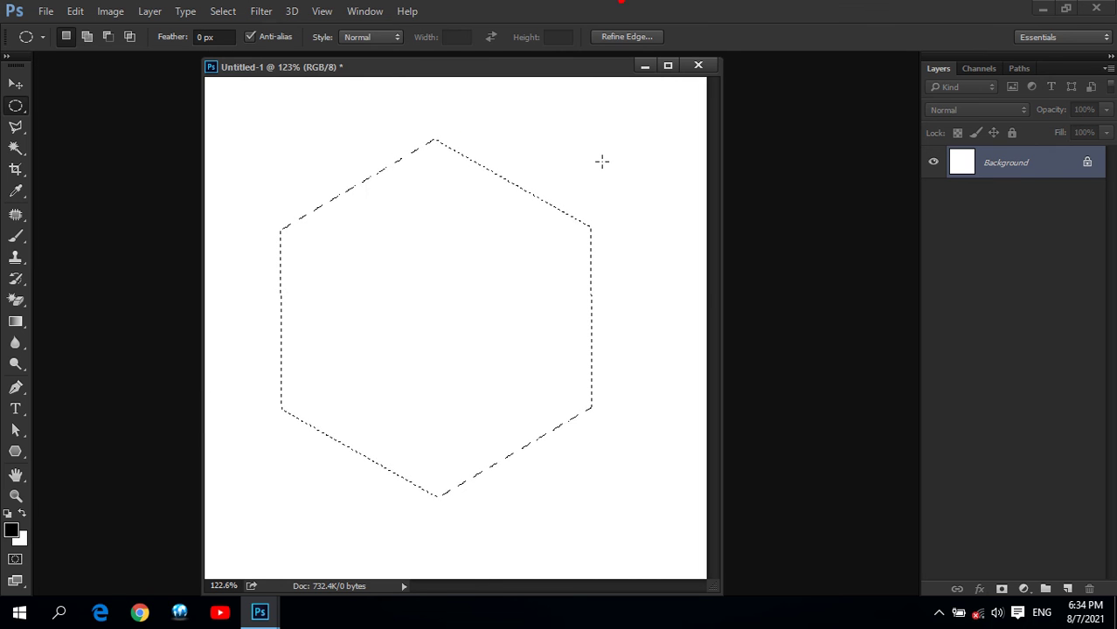
left_click(15, 496)
mouse_move(621, 195)
left_mouse_down()
mouse_move(666, 230)
mouse_move(502, 298)
mouse_move(510, 308)
left_mouse_up()
left_click(580, 243)
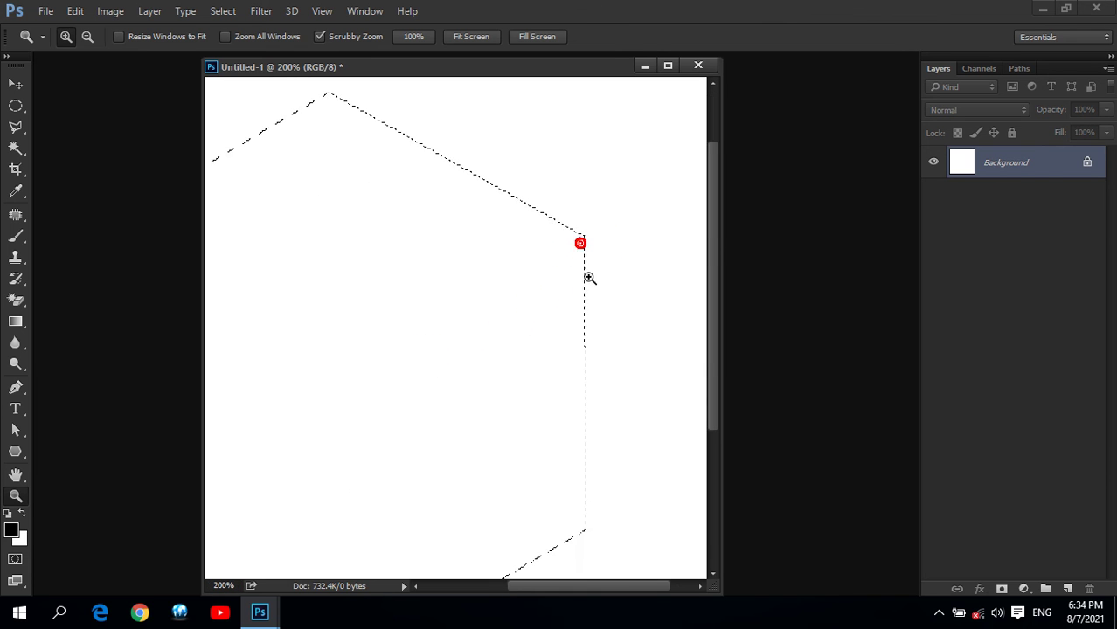
left_click_drag(573, 242, 599, 265)
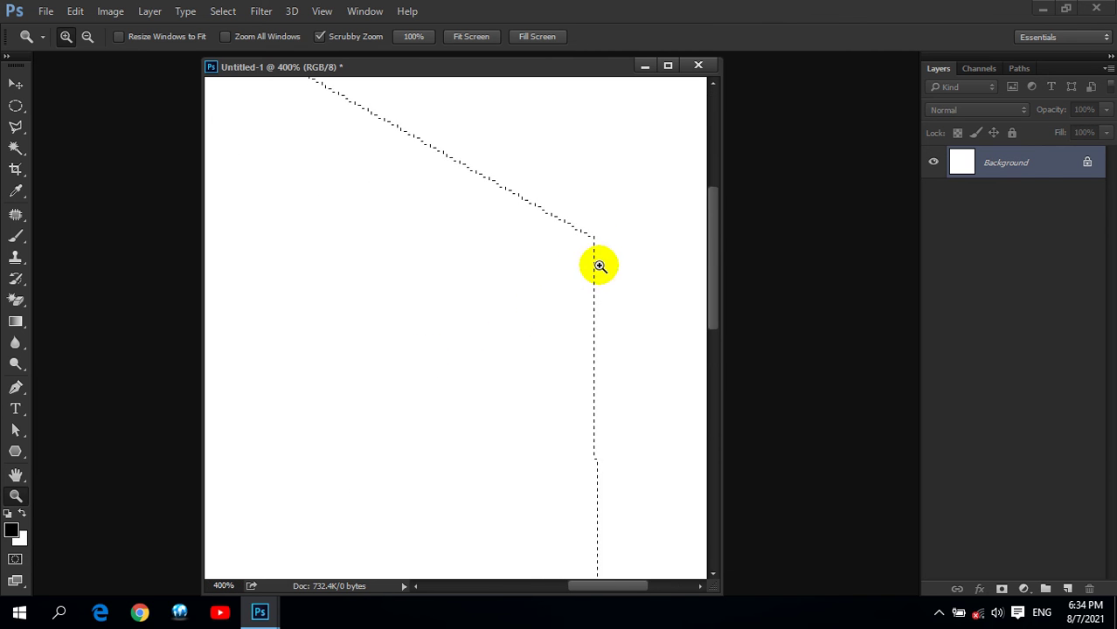
left_click(594, 239)
left_click(592, 236)
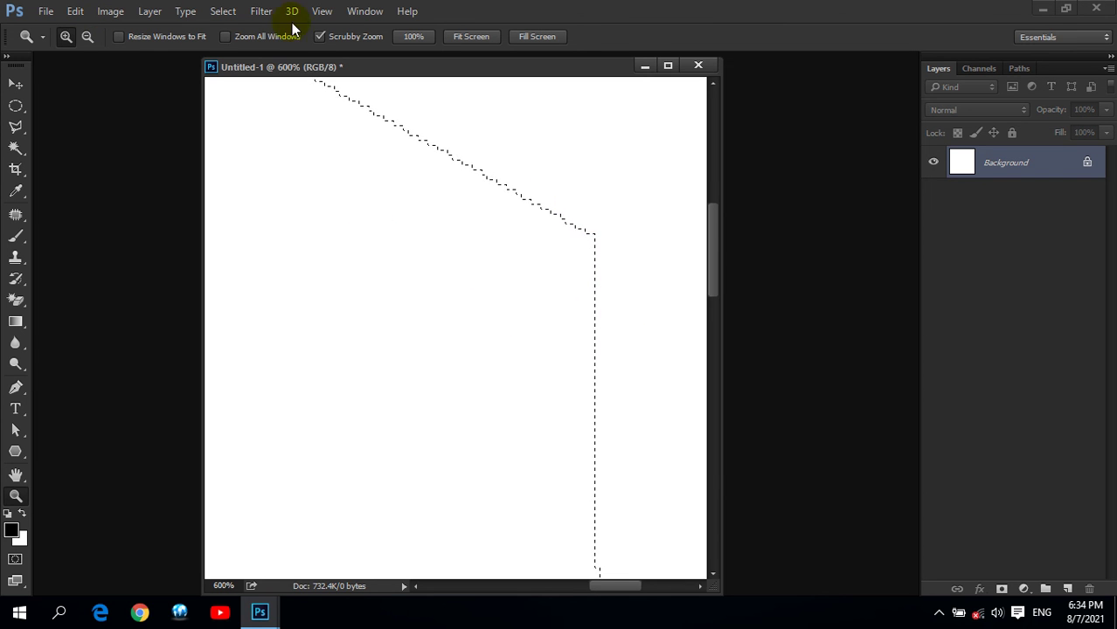
Smooth the selection with a 5-pixel sample radius, then fit the canvas to the screen.
left_click(223, 11)
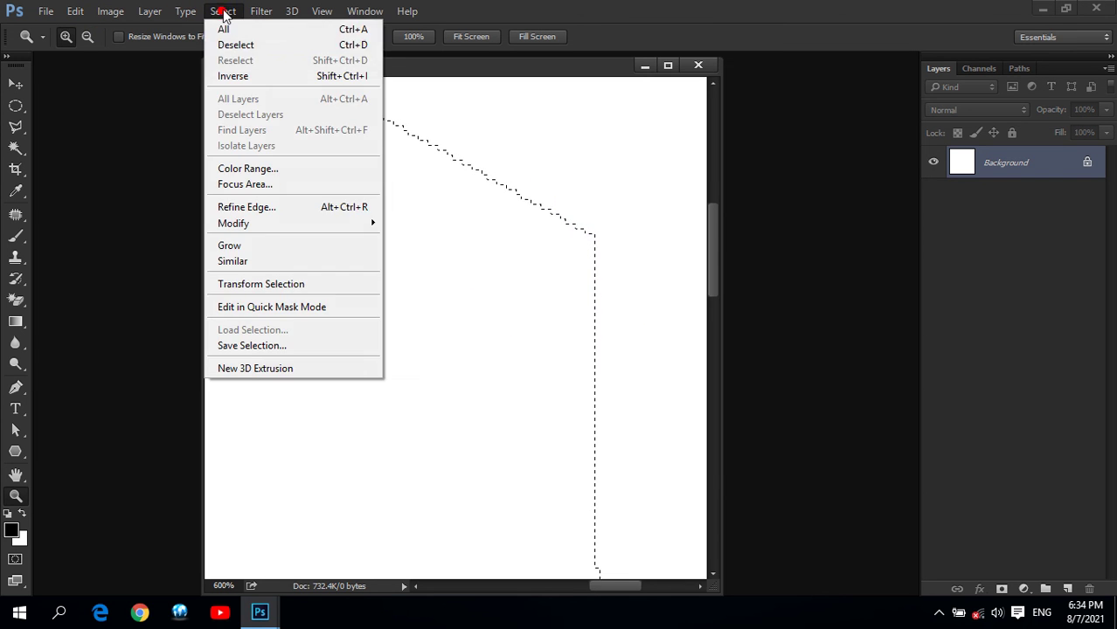
mouse_move(234, 223)
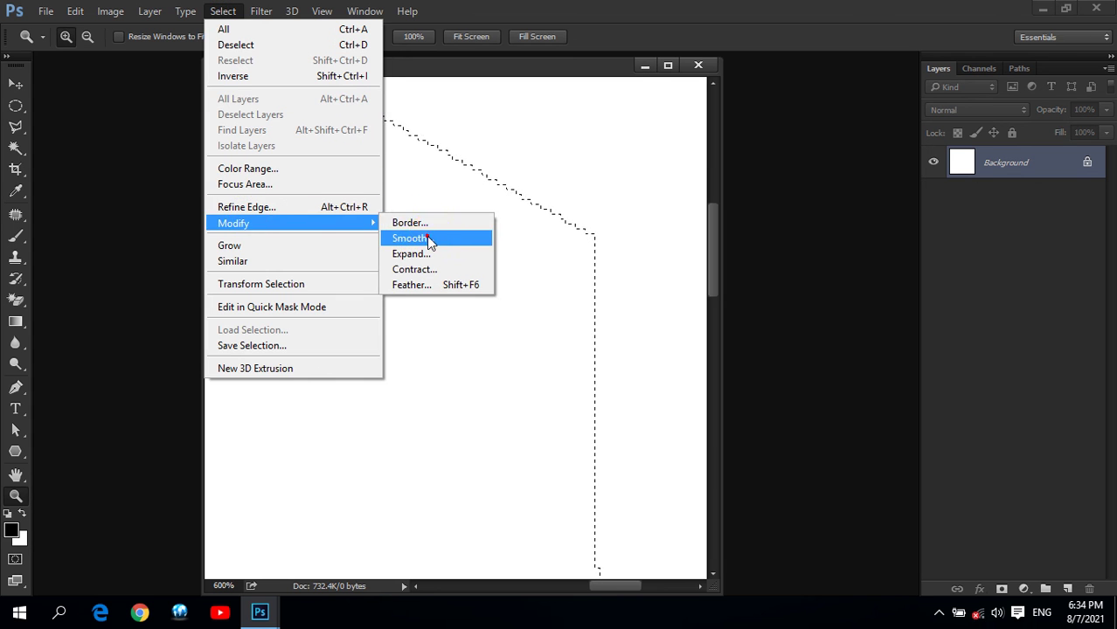
left_click(428, 241)
mouse_move(553, 174)
left_mouse_down()
mouse_move(407, 290)
mouse_move(341, 311)
left_mouse_up()
type("5")
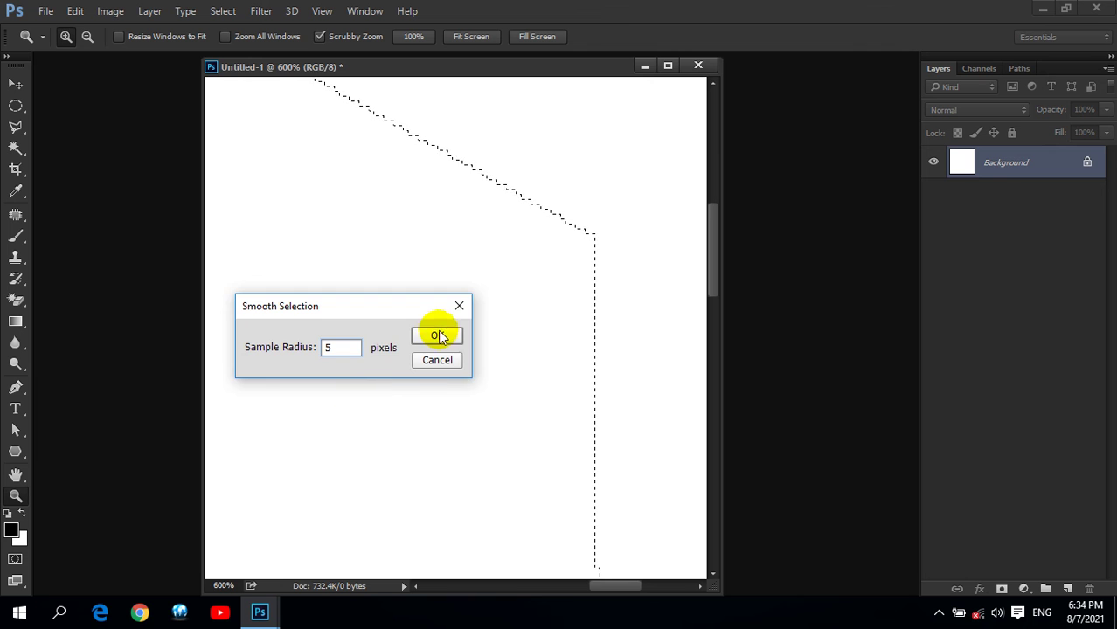
left_click(437, 336)
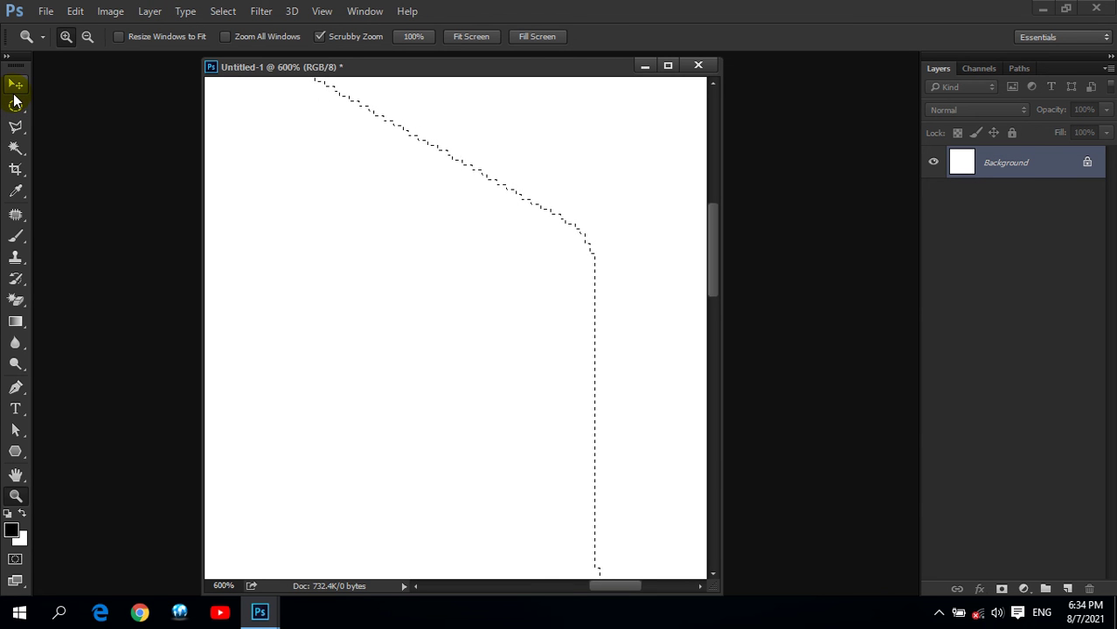
left_click(15, 85)
left_click(16, 496)
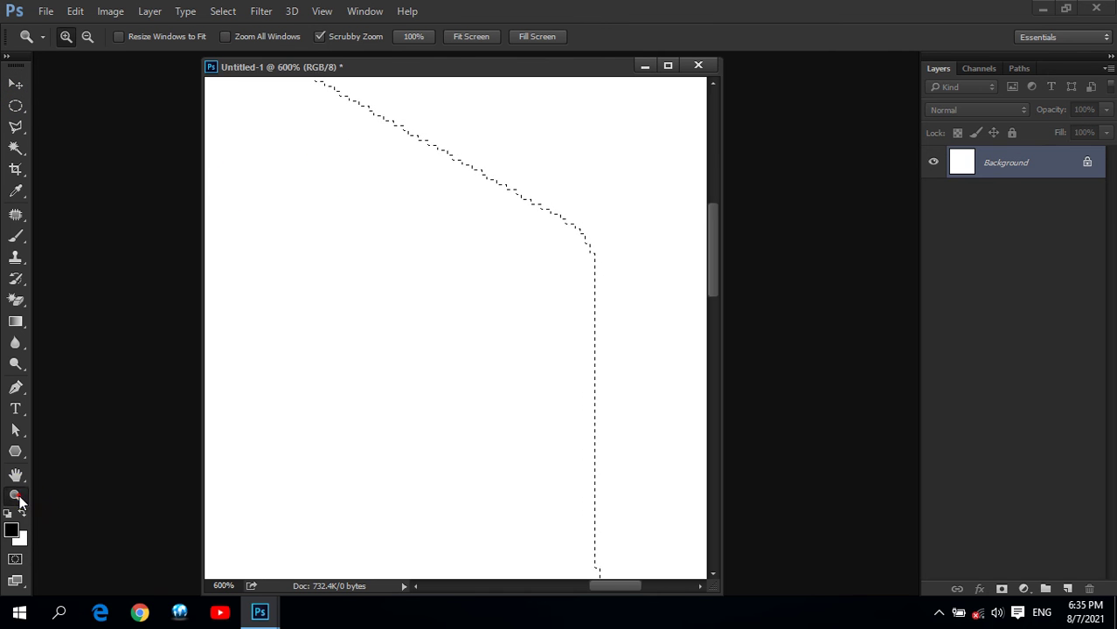
left_click(466, 37)
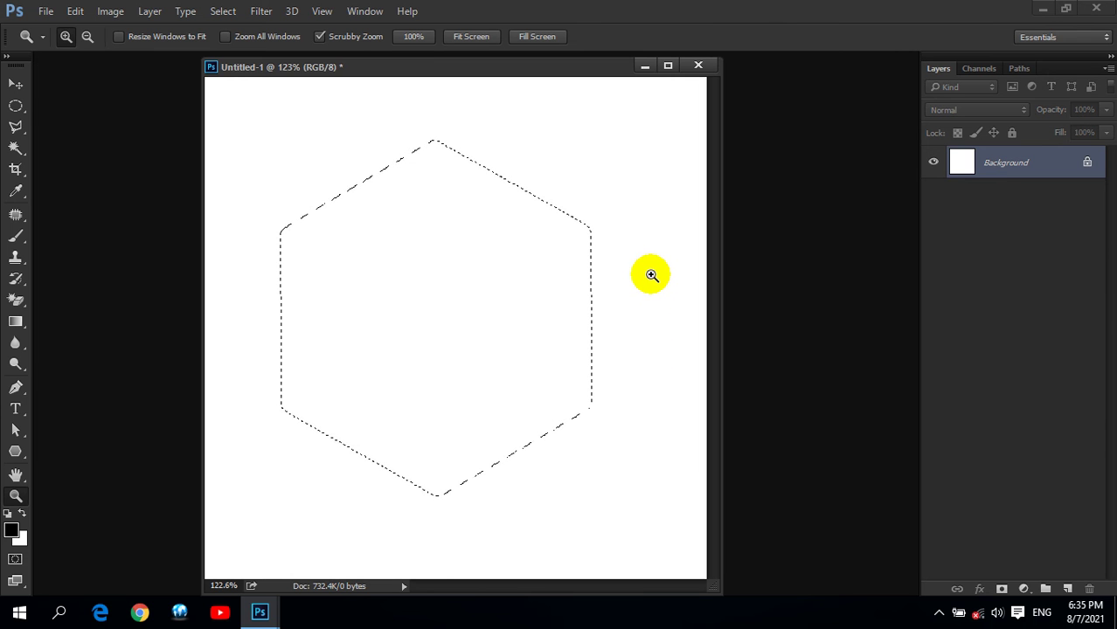
Stroke the hexagon selection with a 55 px inside navy #030758 band, then deselect.
left_click(75, 11)
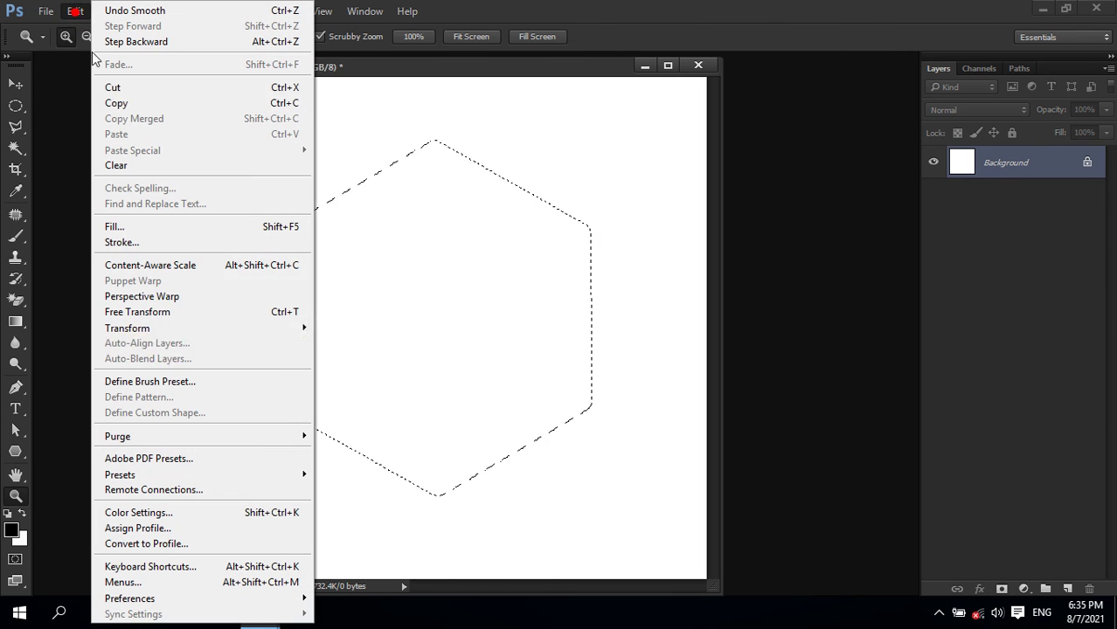
left_click(135, 242)
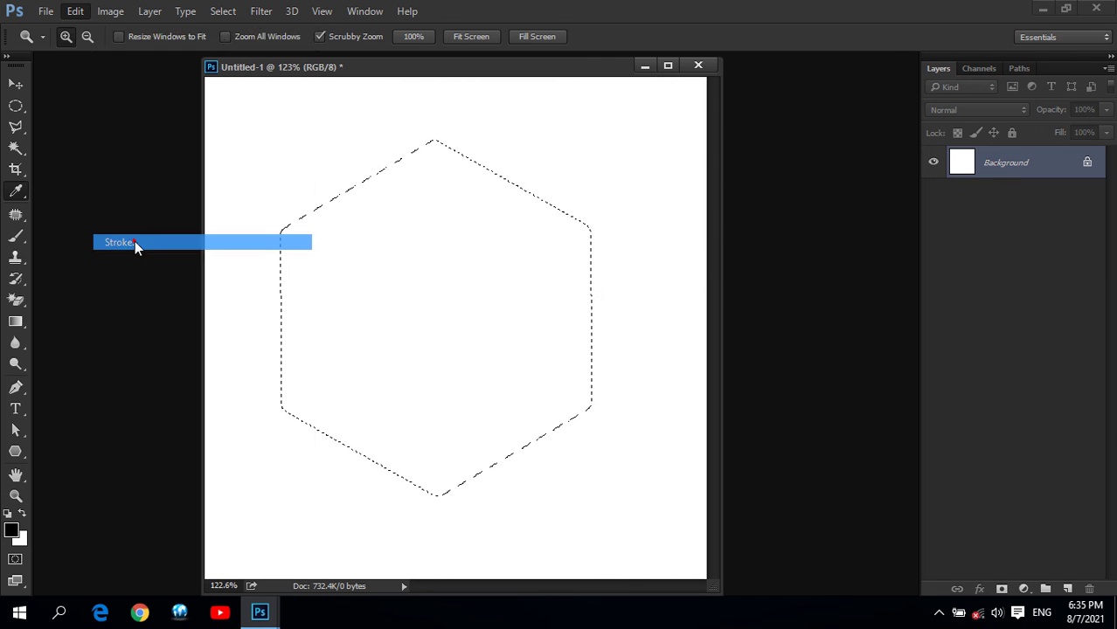
left_click(689, 112)
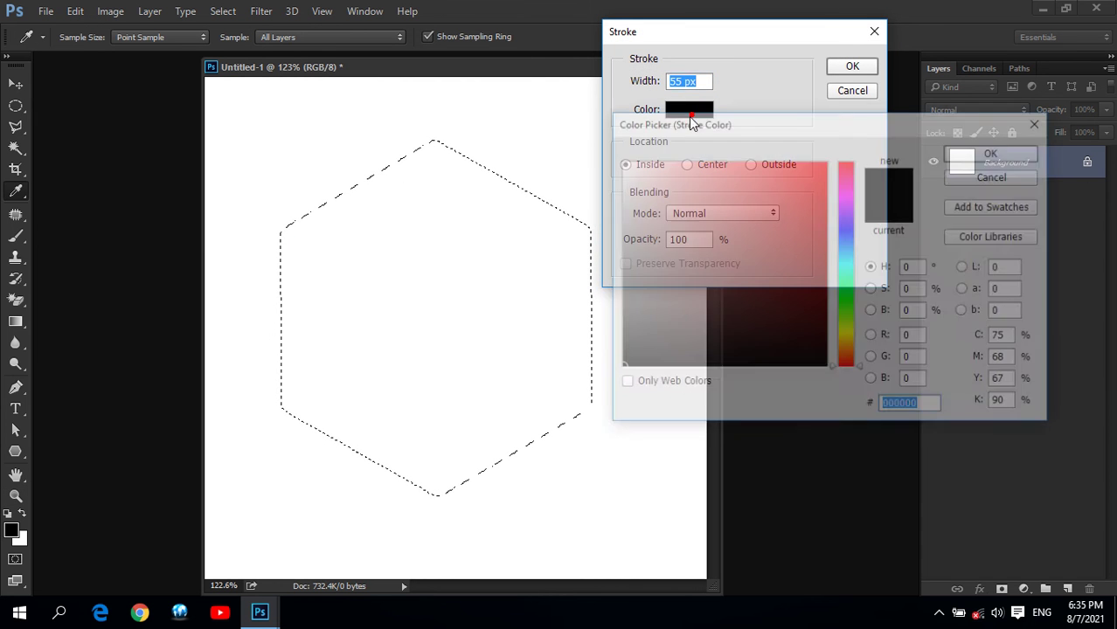
left_click(846, 231)
left_click_drag(805, 226, 821, 297)
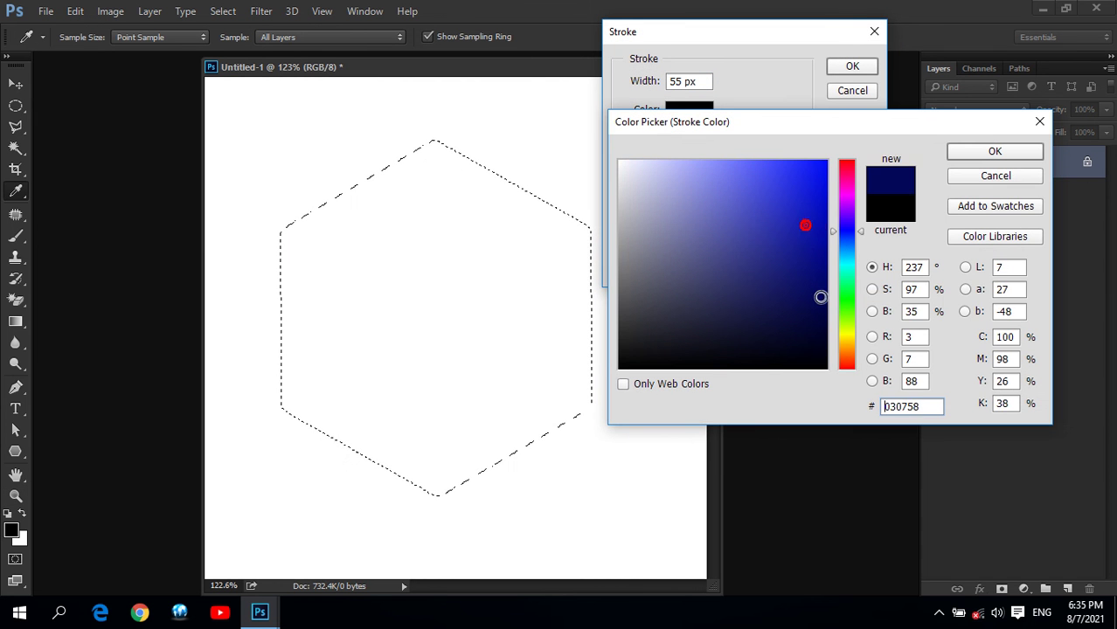
left_click(995, 151)
left_click(852, 66)
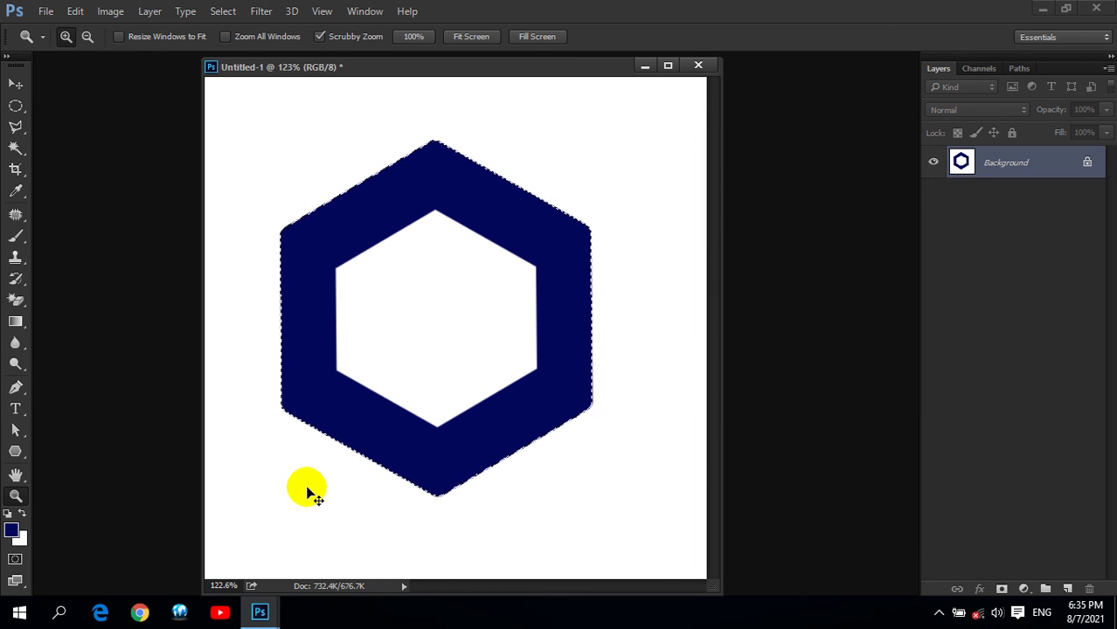
key("ctrl+d")
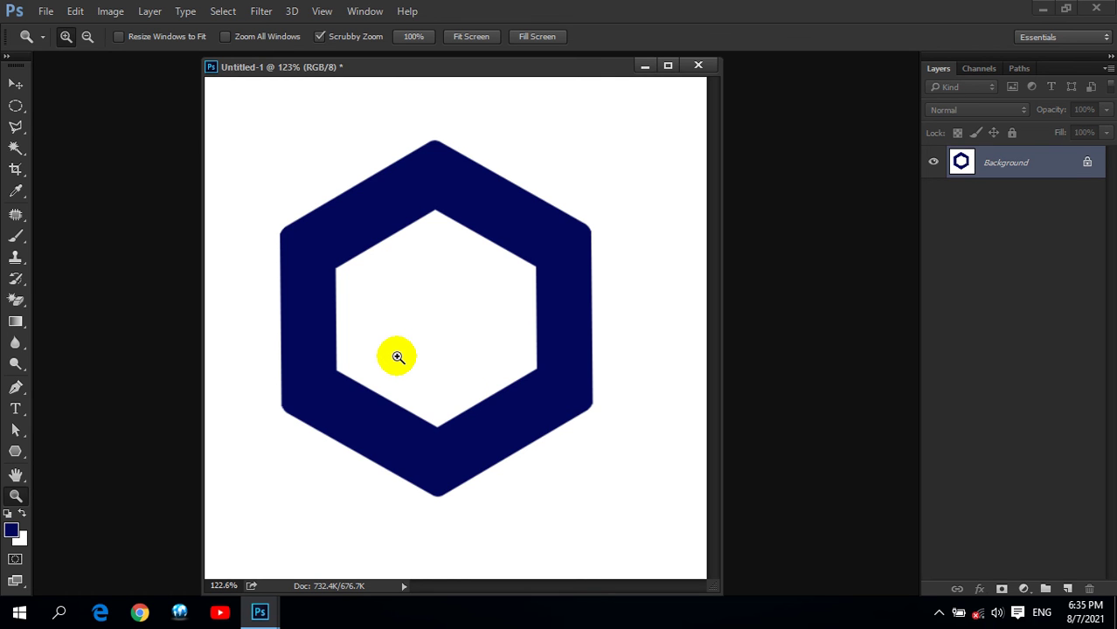
Close the navy hexagon document without saving and quit Photoshop.
left_click(699, 66)
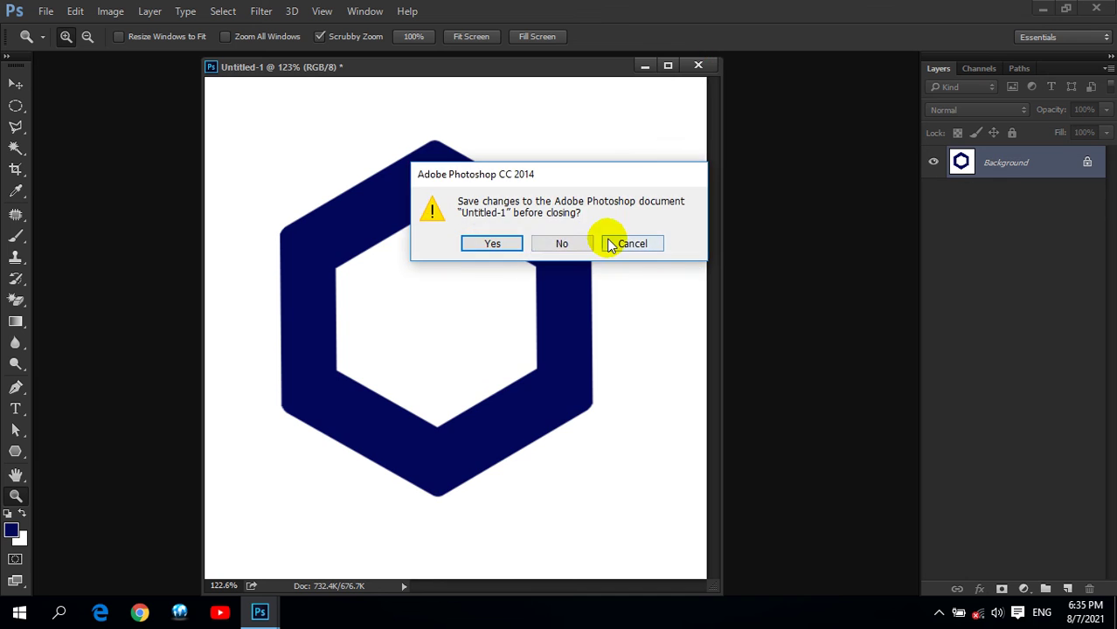
left_click(562, 244)
left_click(1096, 8)
left_click(932, 66)
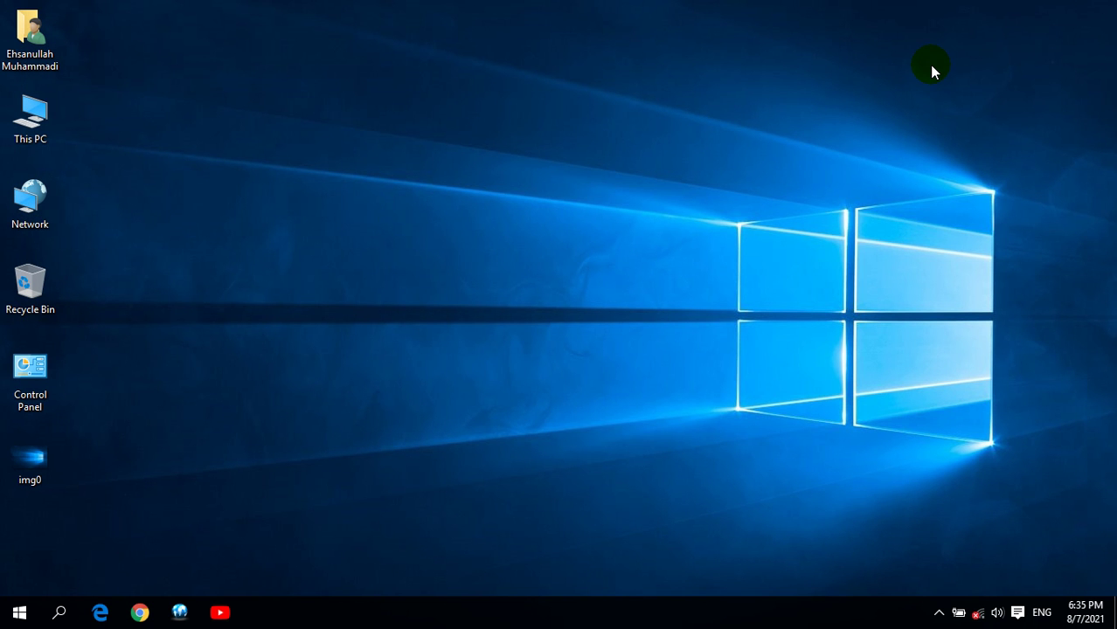